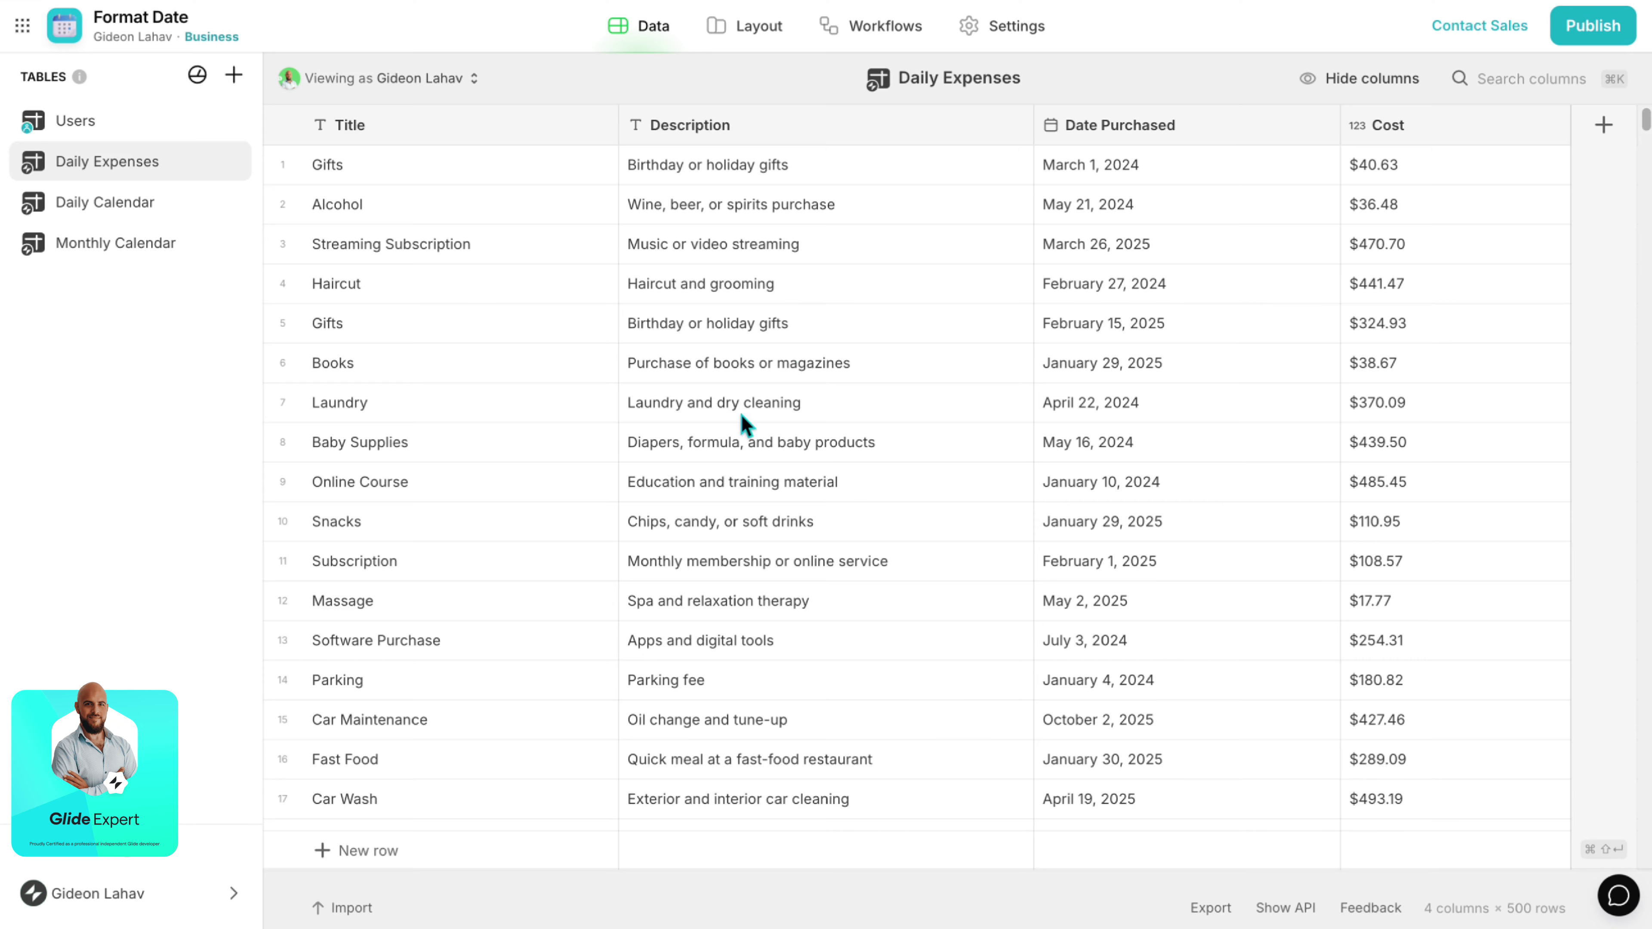
Look through the expense records in the Daily Expenses table, including the Date Purchased and Cost columns.
scroll(742, 414, down, 5)
scroll(741, 414, up, 5)
click(1258, 272)
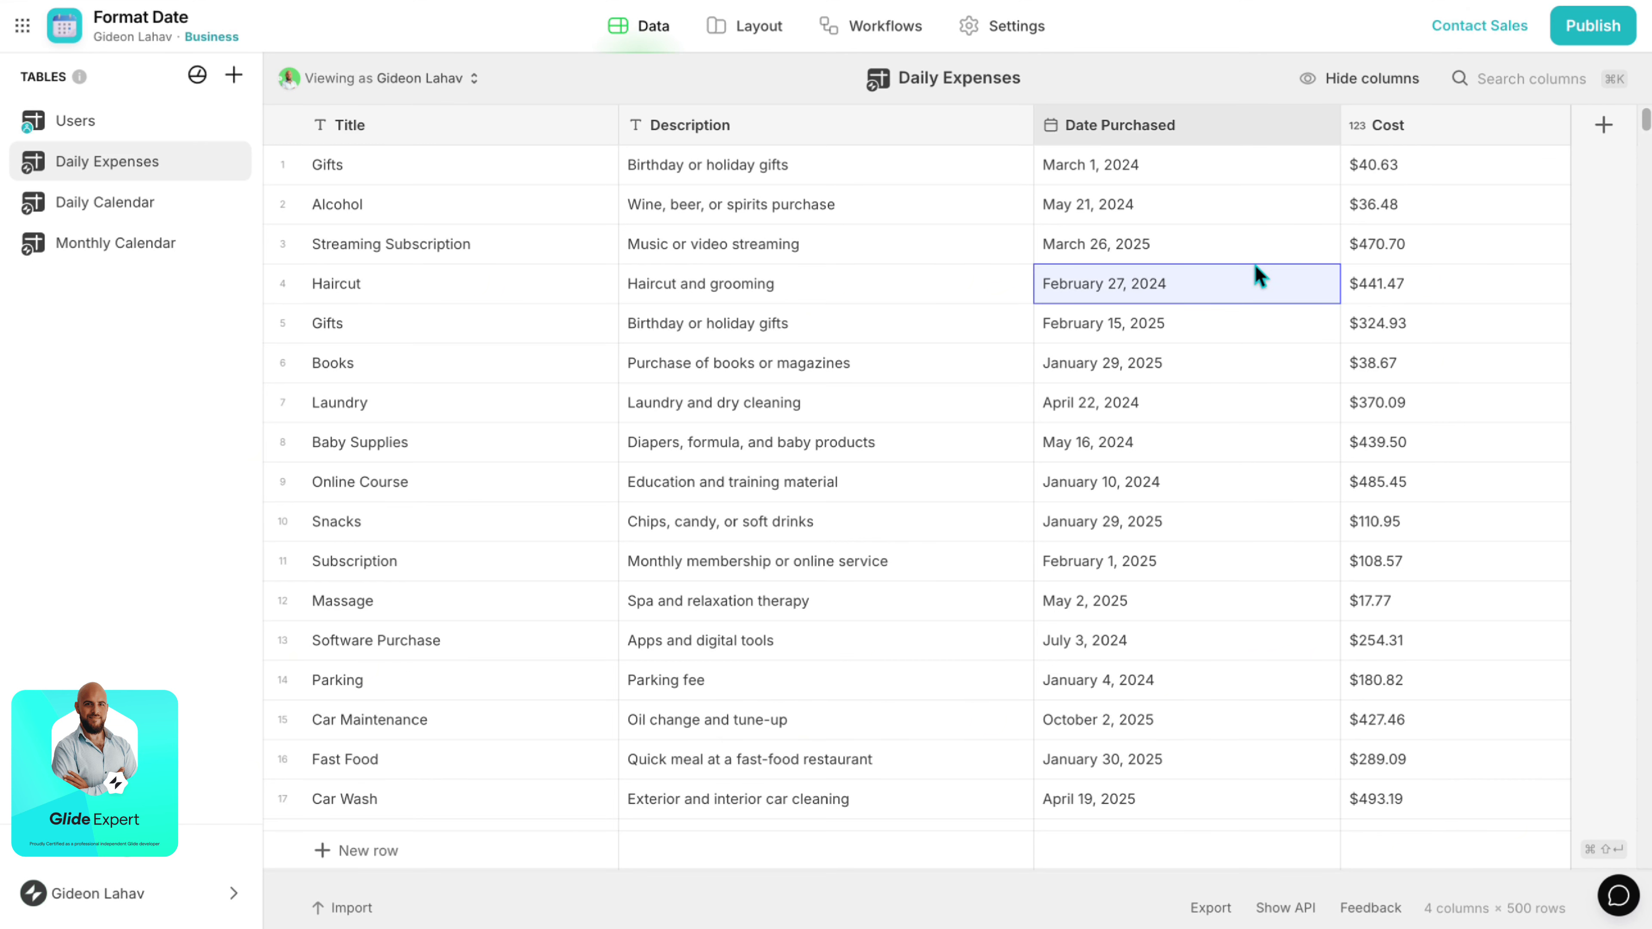
click(1382, 295)
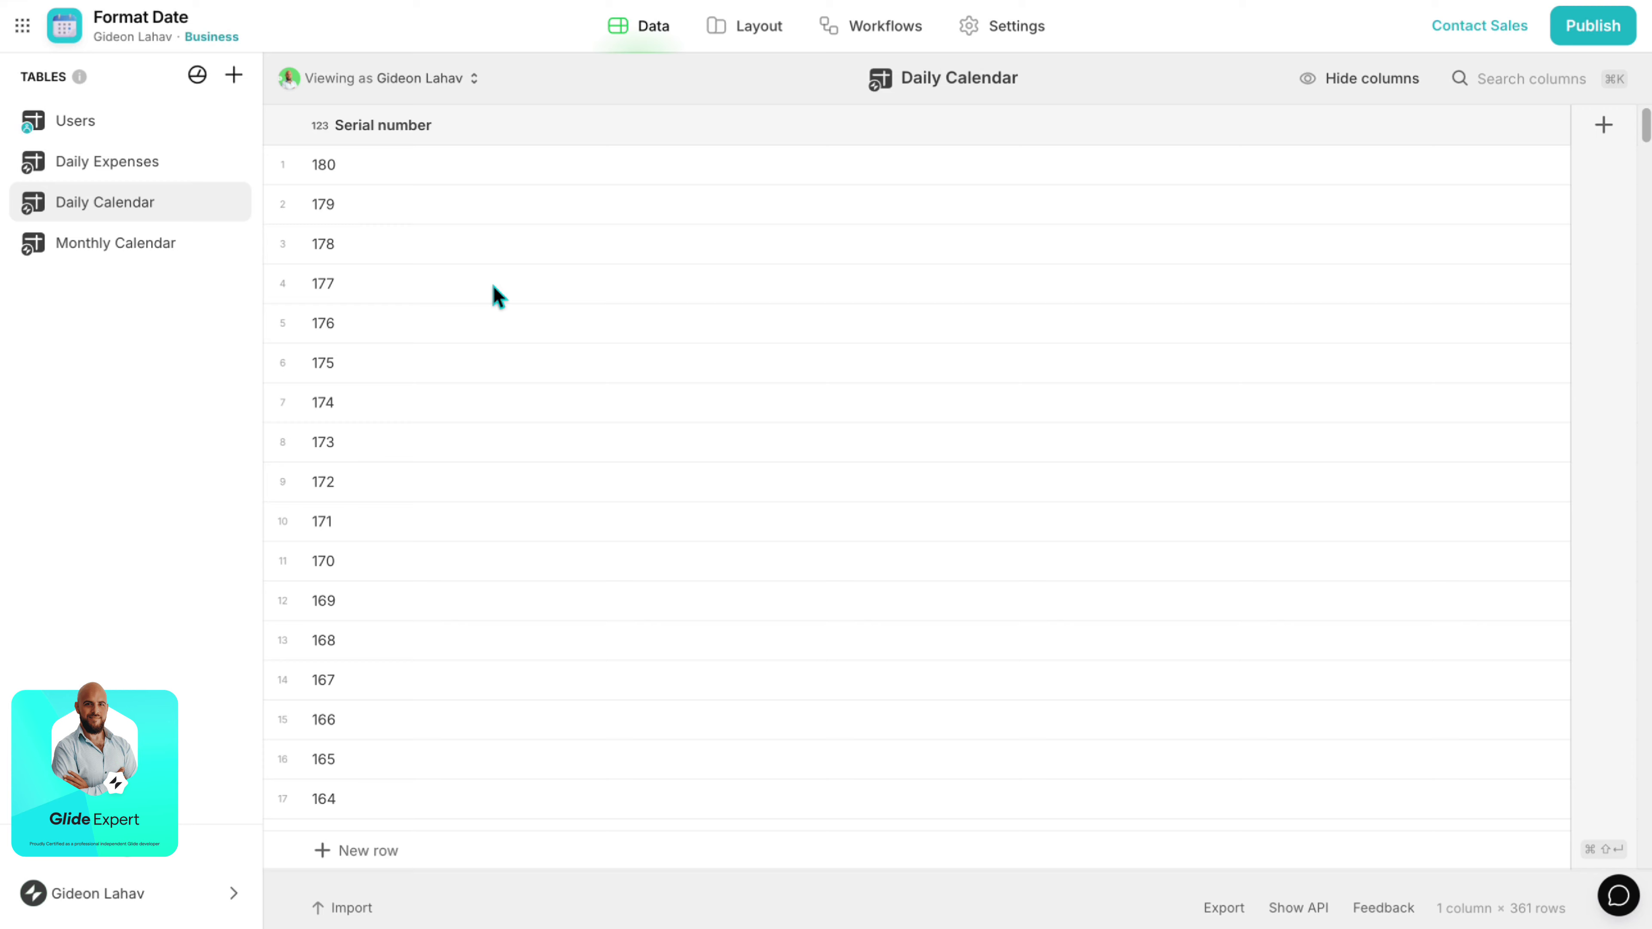
Examine the Serial number column of the Daily Calendar table from its first row to its last.
scroll(512, 319, down, 1)
scroll(512, 319, up, 1)
click(326, 168)
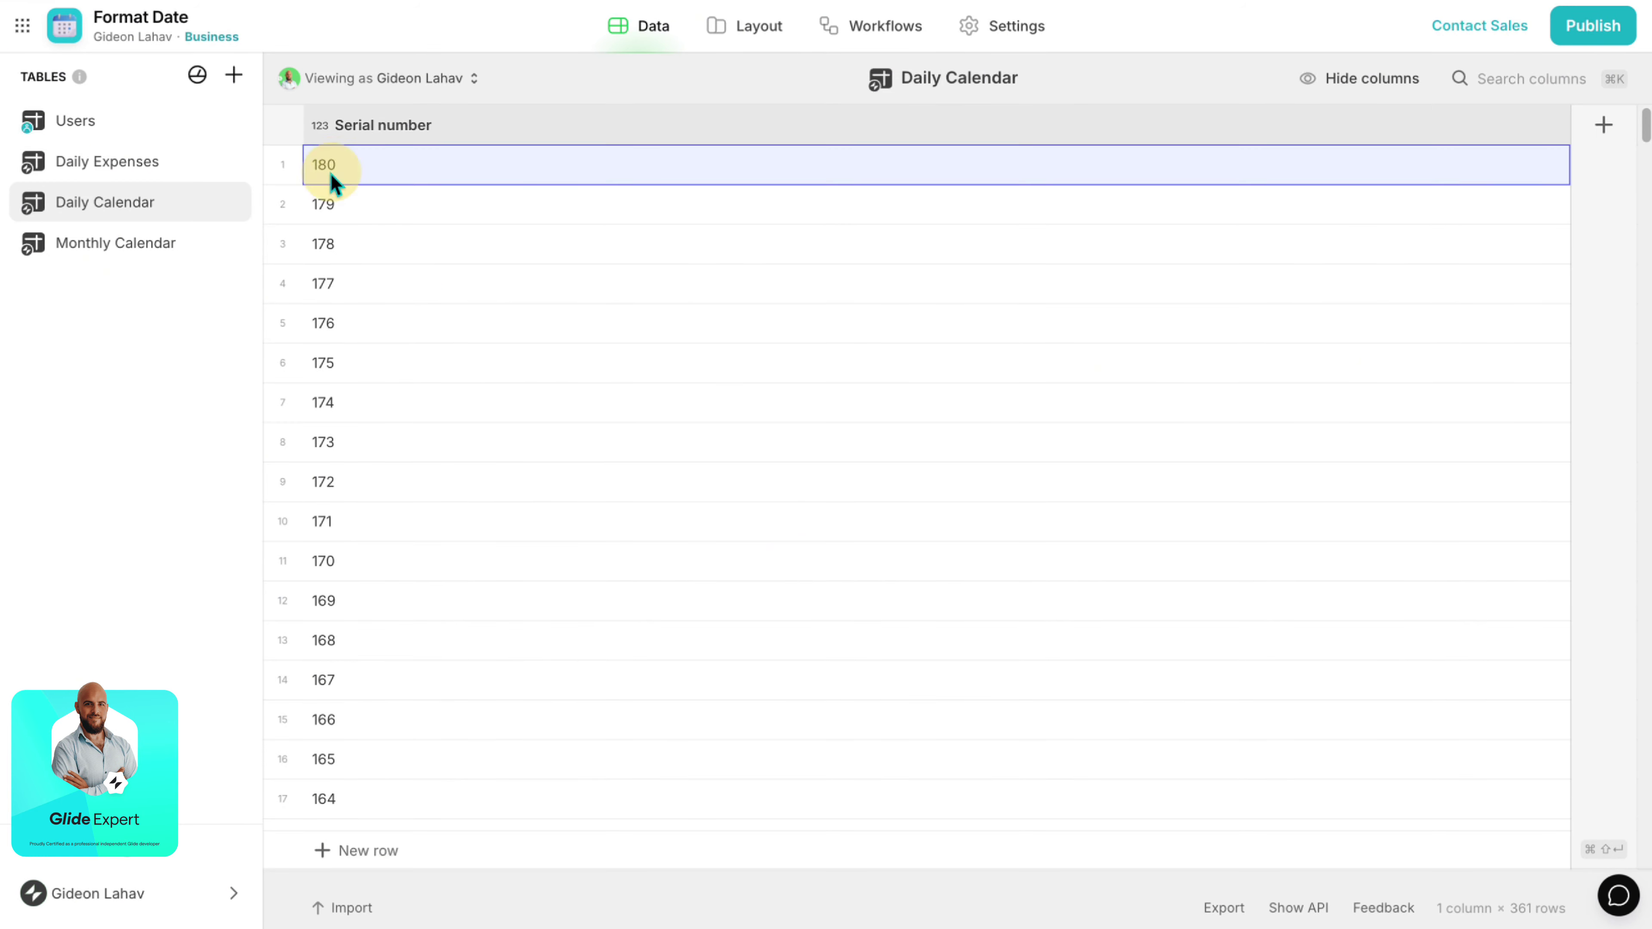
click(383, 270)
scroll(480, 483, down, 7)
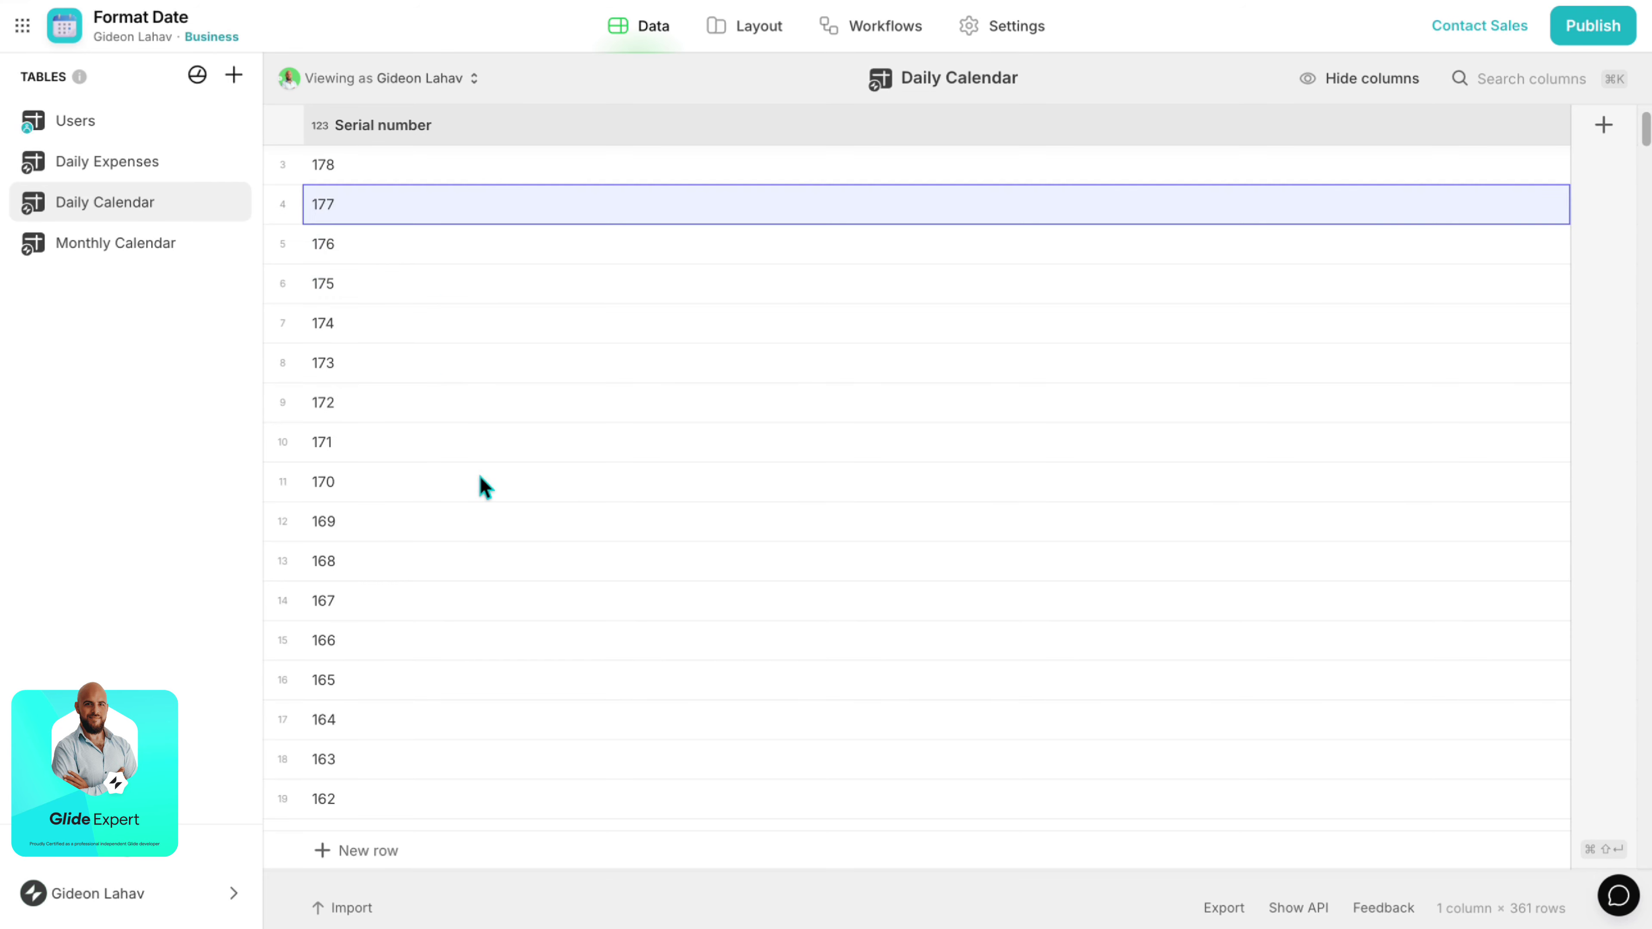
drag(1646, 151, 1611, 900)
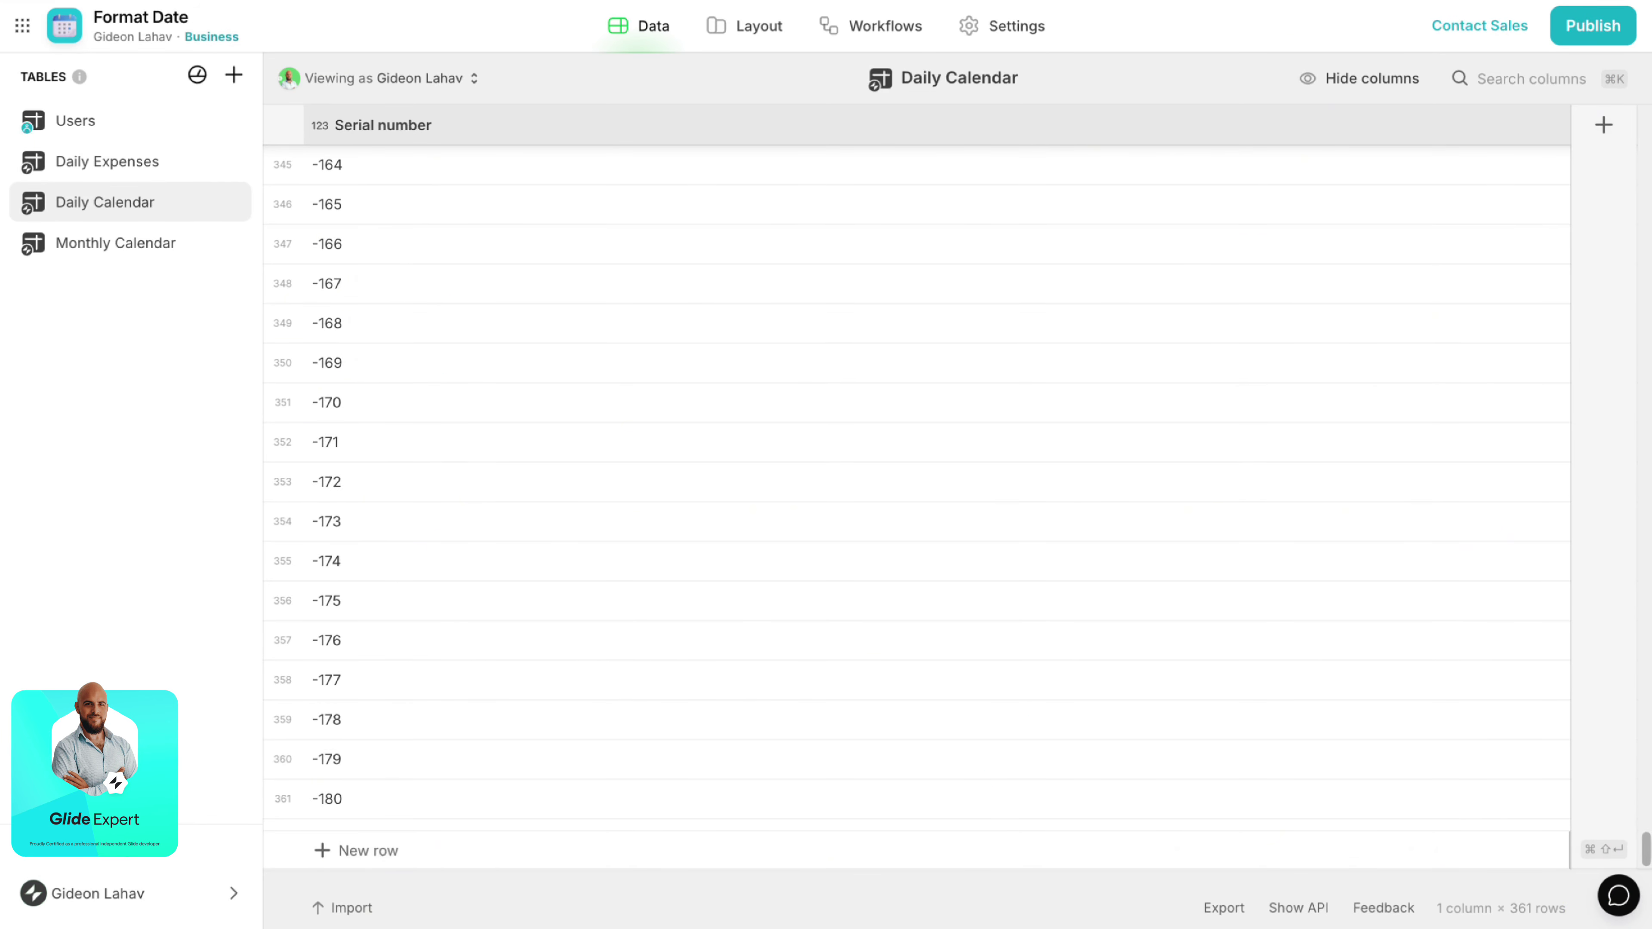
drag(1634, 842, 1647, 14)
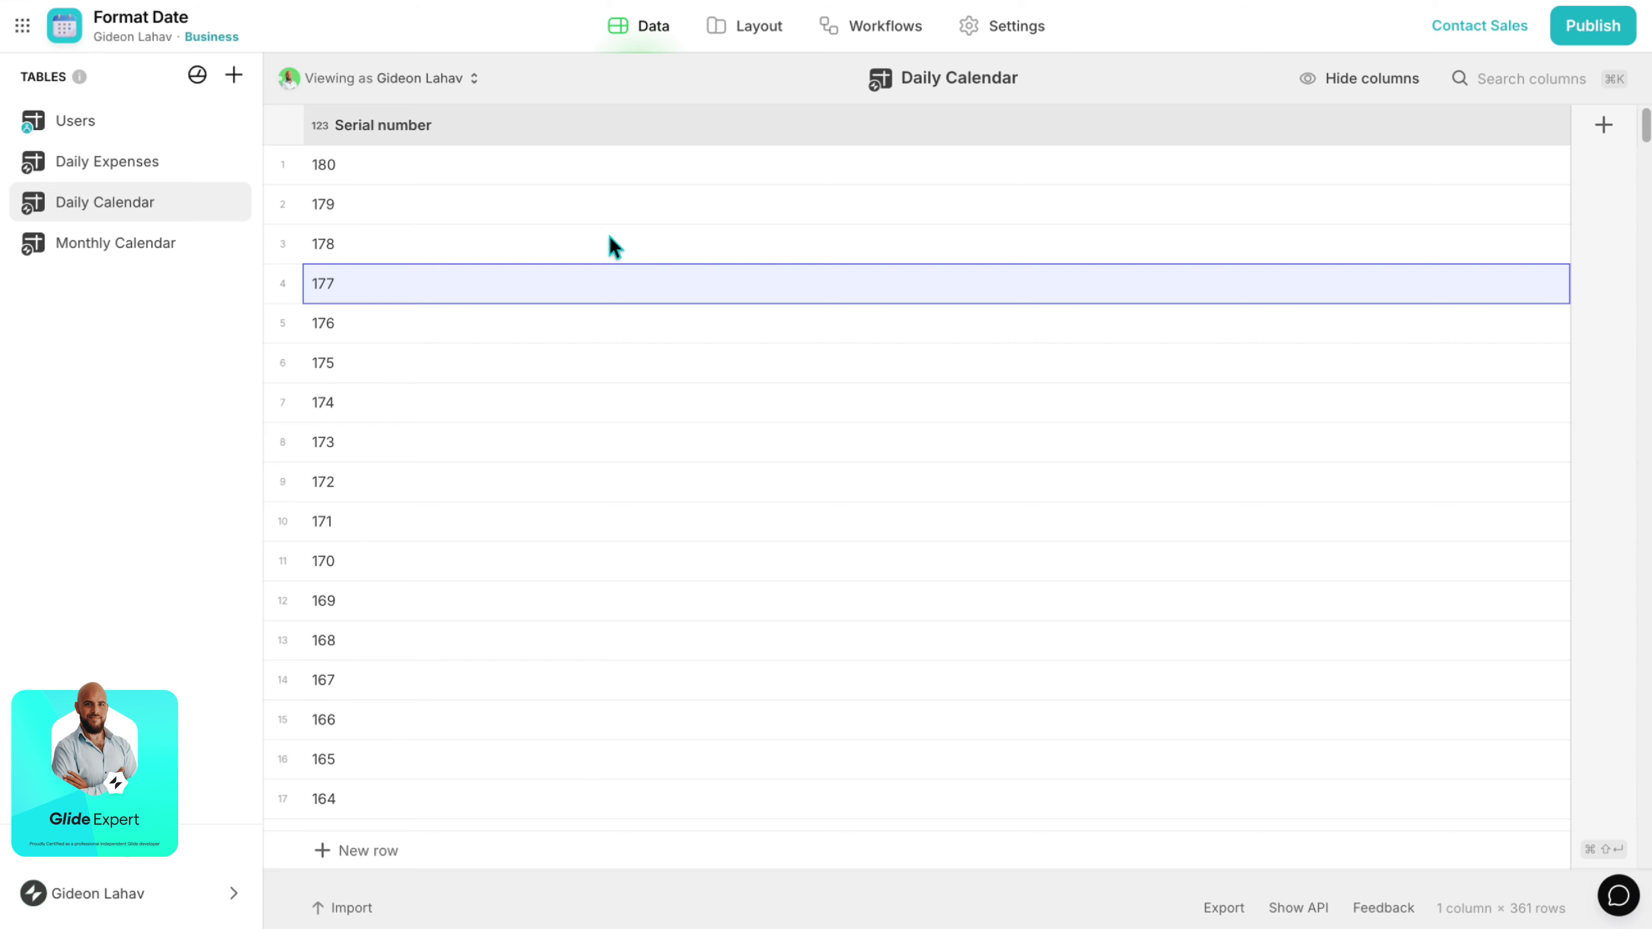
Add a Math column named Date to the Daily Calendar table.
click(1602, 126)
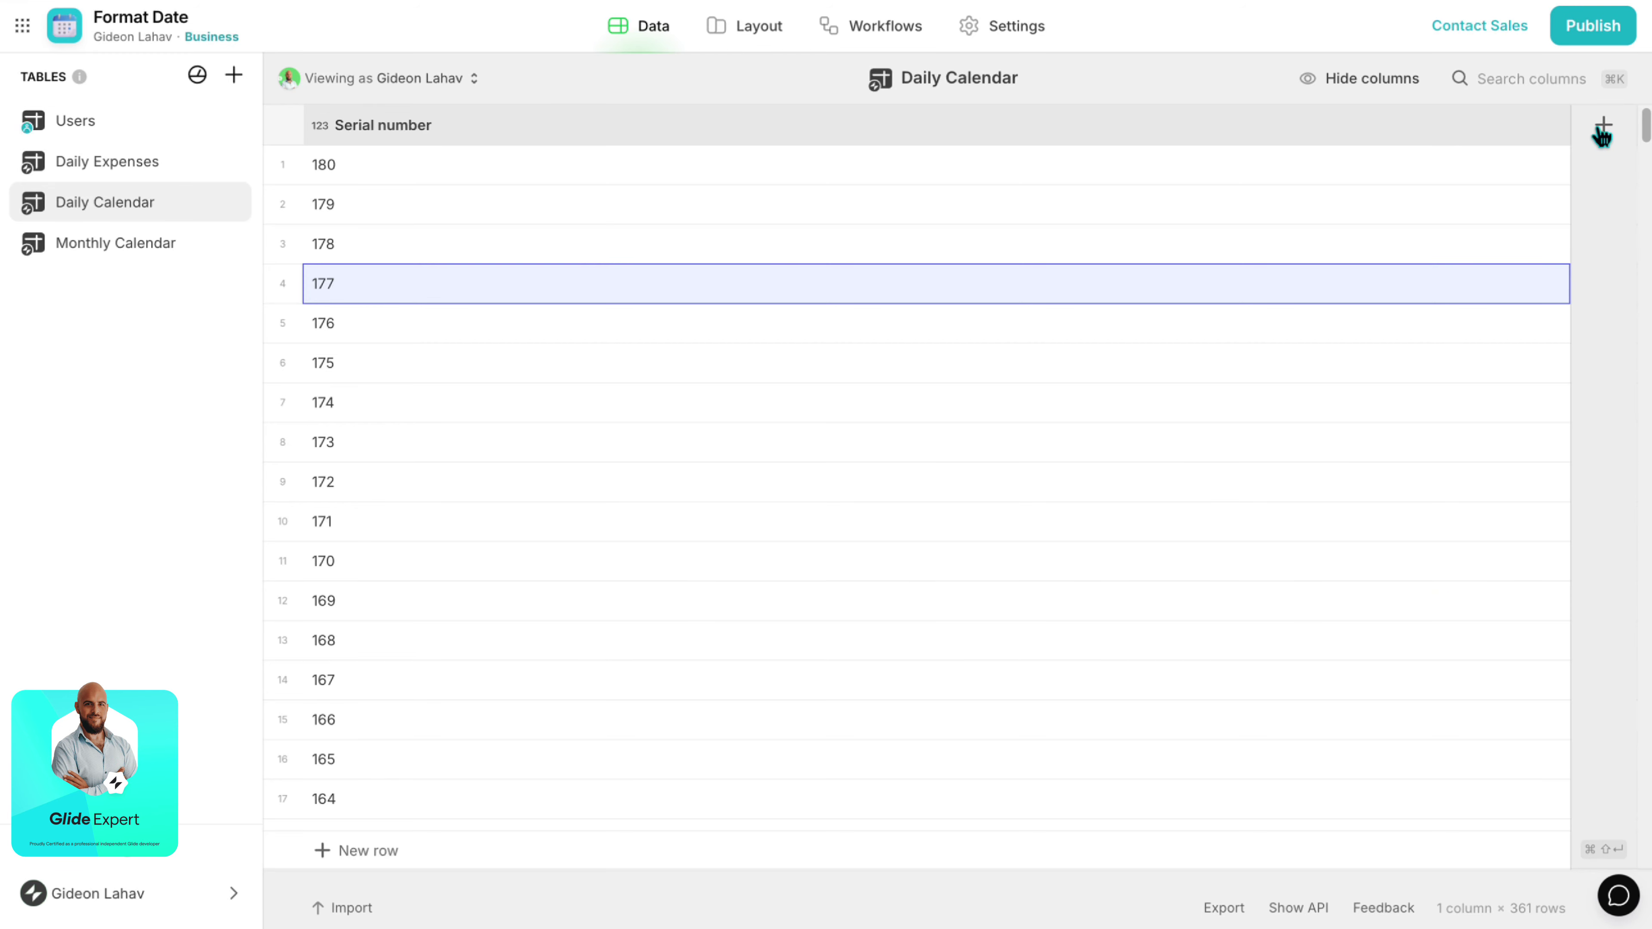
text(Date)
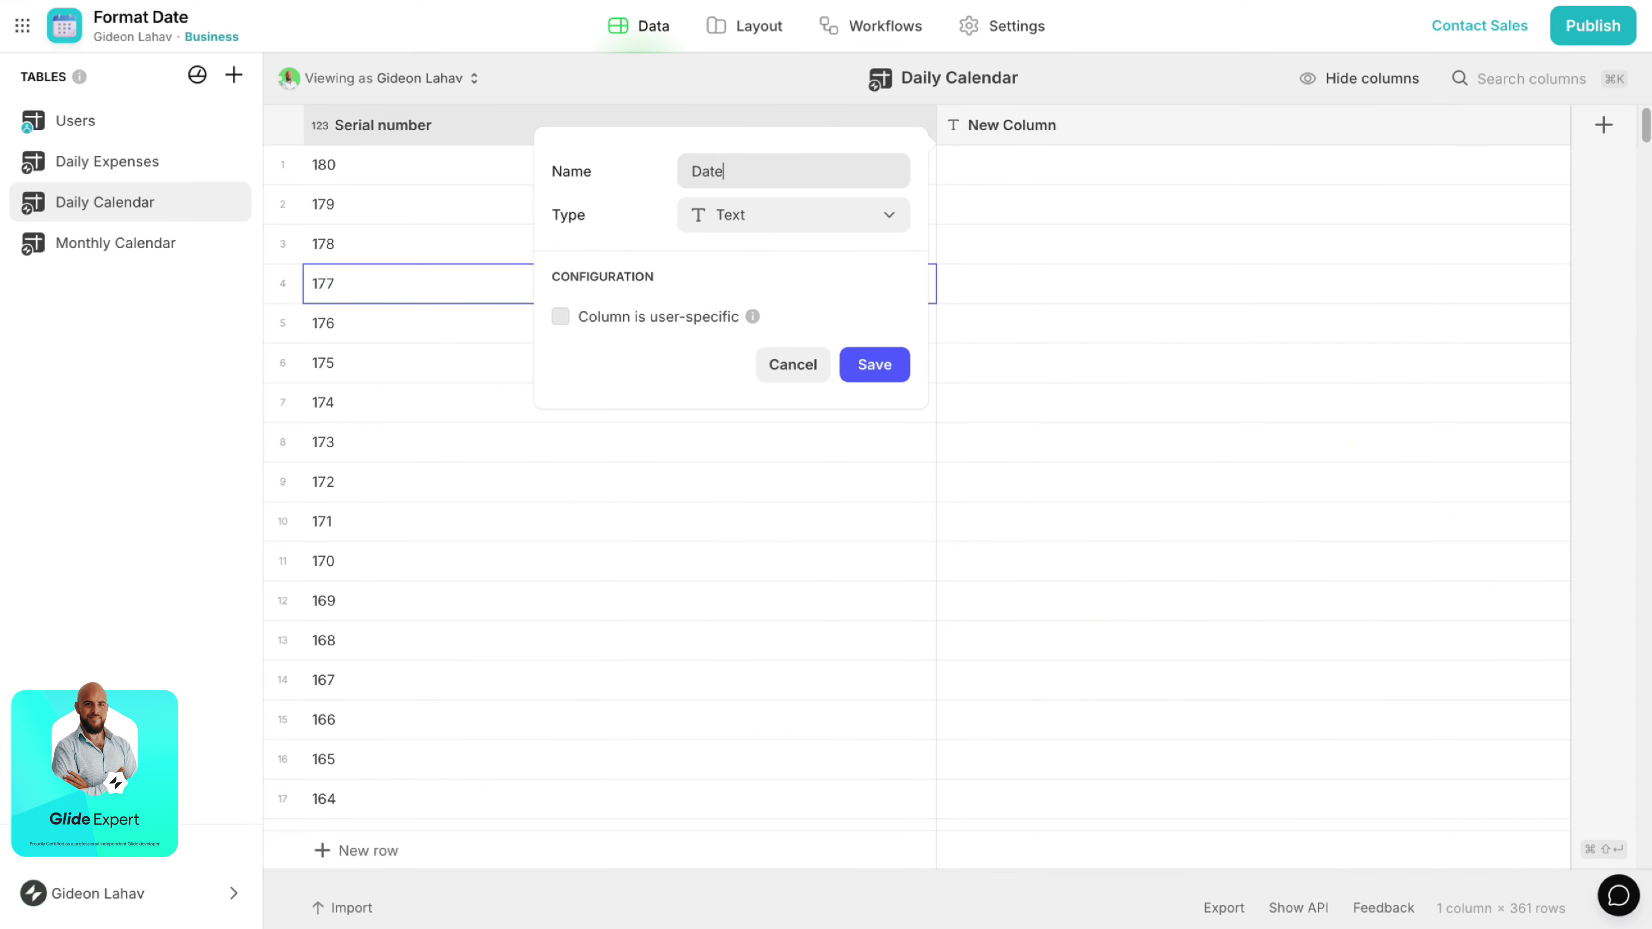
click(755, 215)
text(ma)
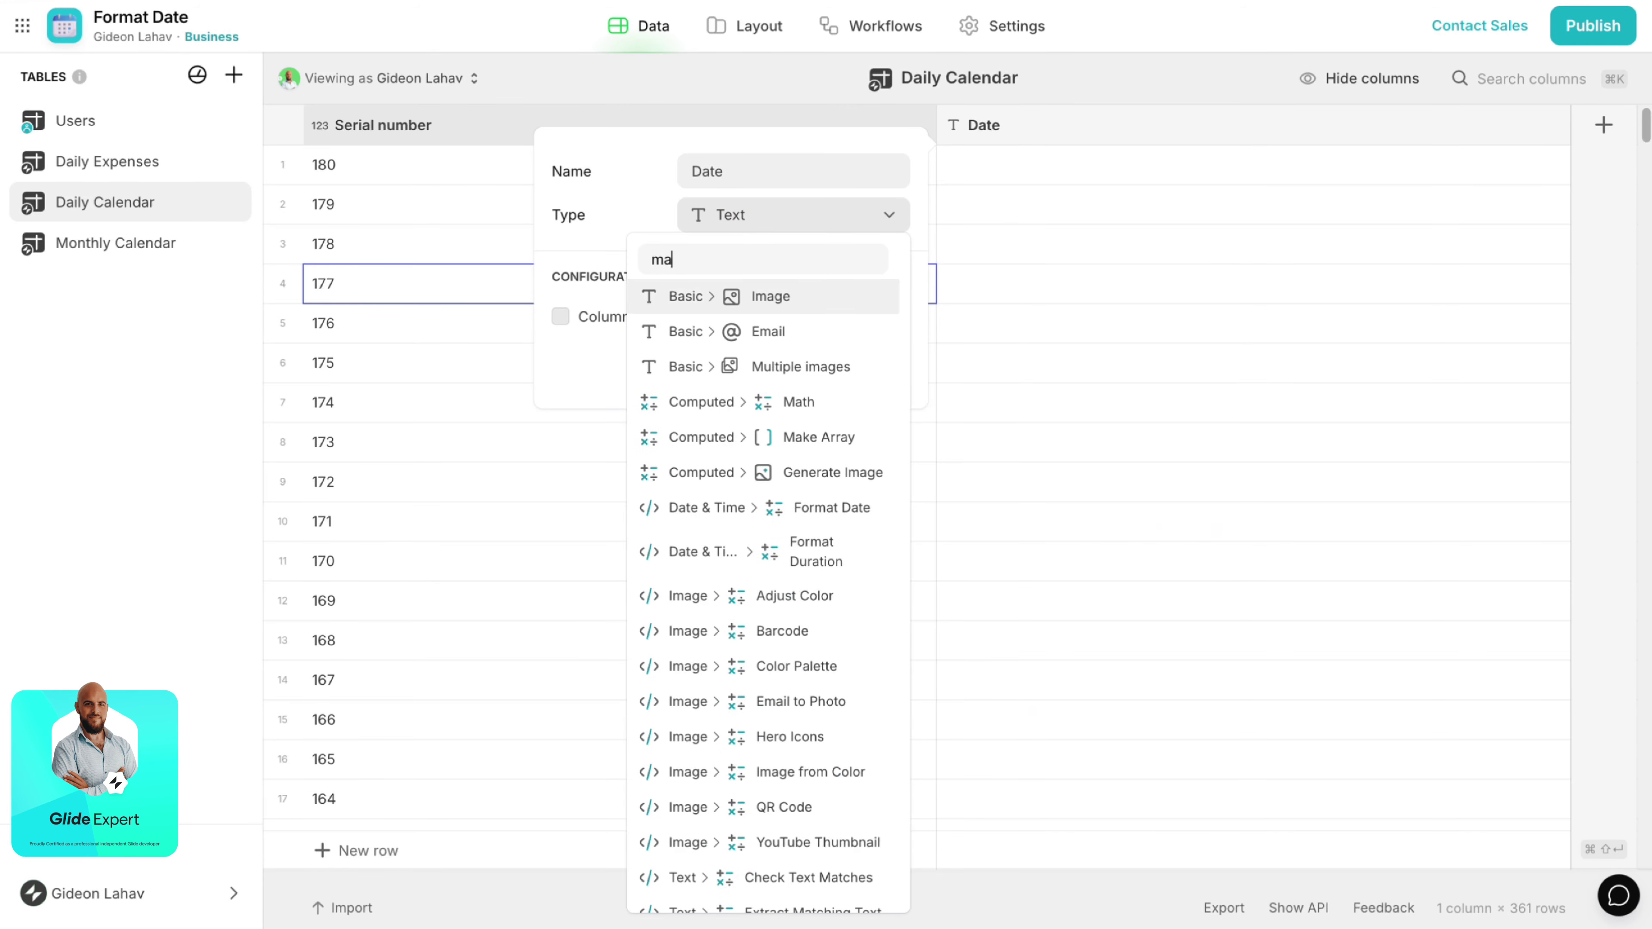
text(th)
key(Return)
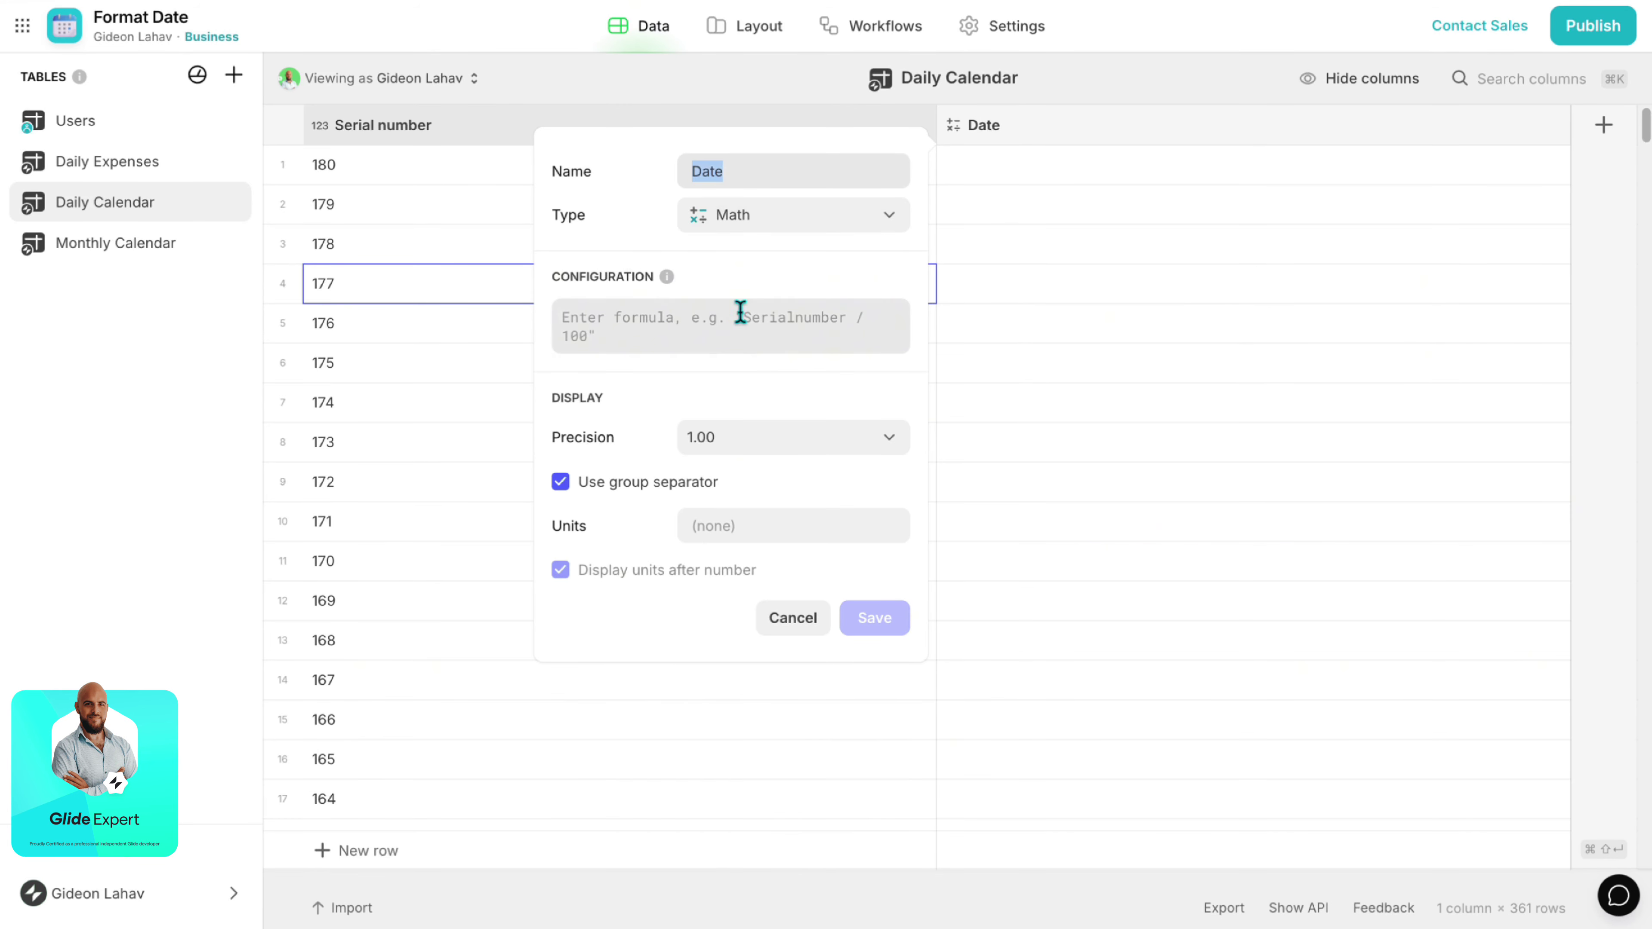
Enter the formula today-Days for the Date column and use Now as the replacement for today.
click(740, 313)
text(today-)
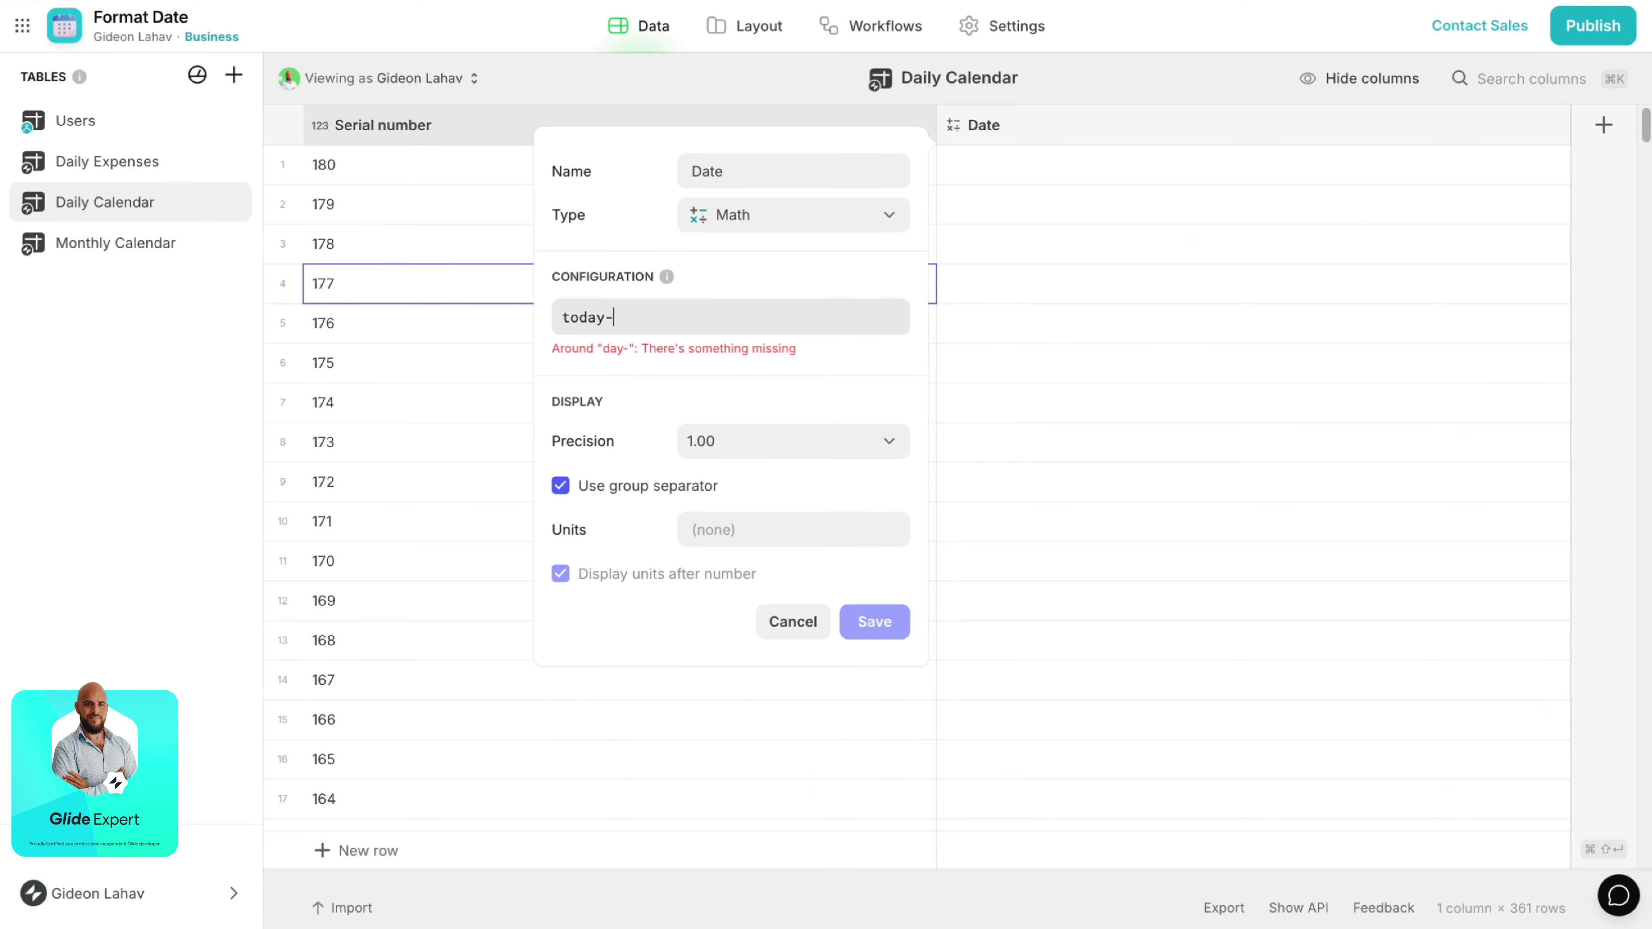
text(Dayd)
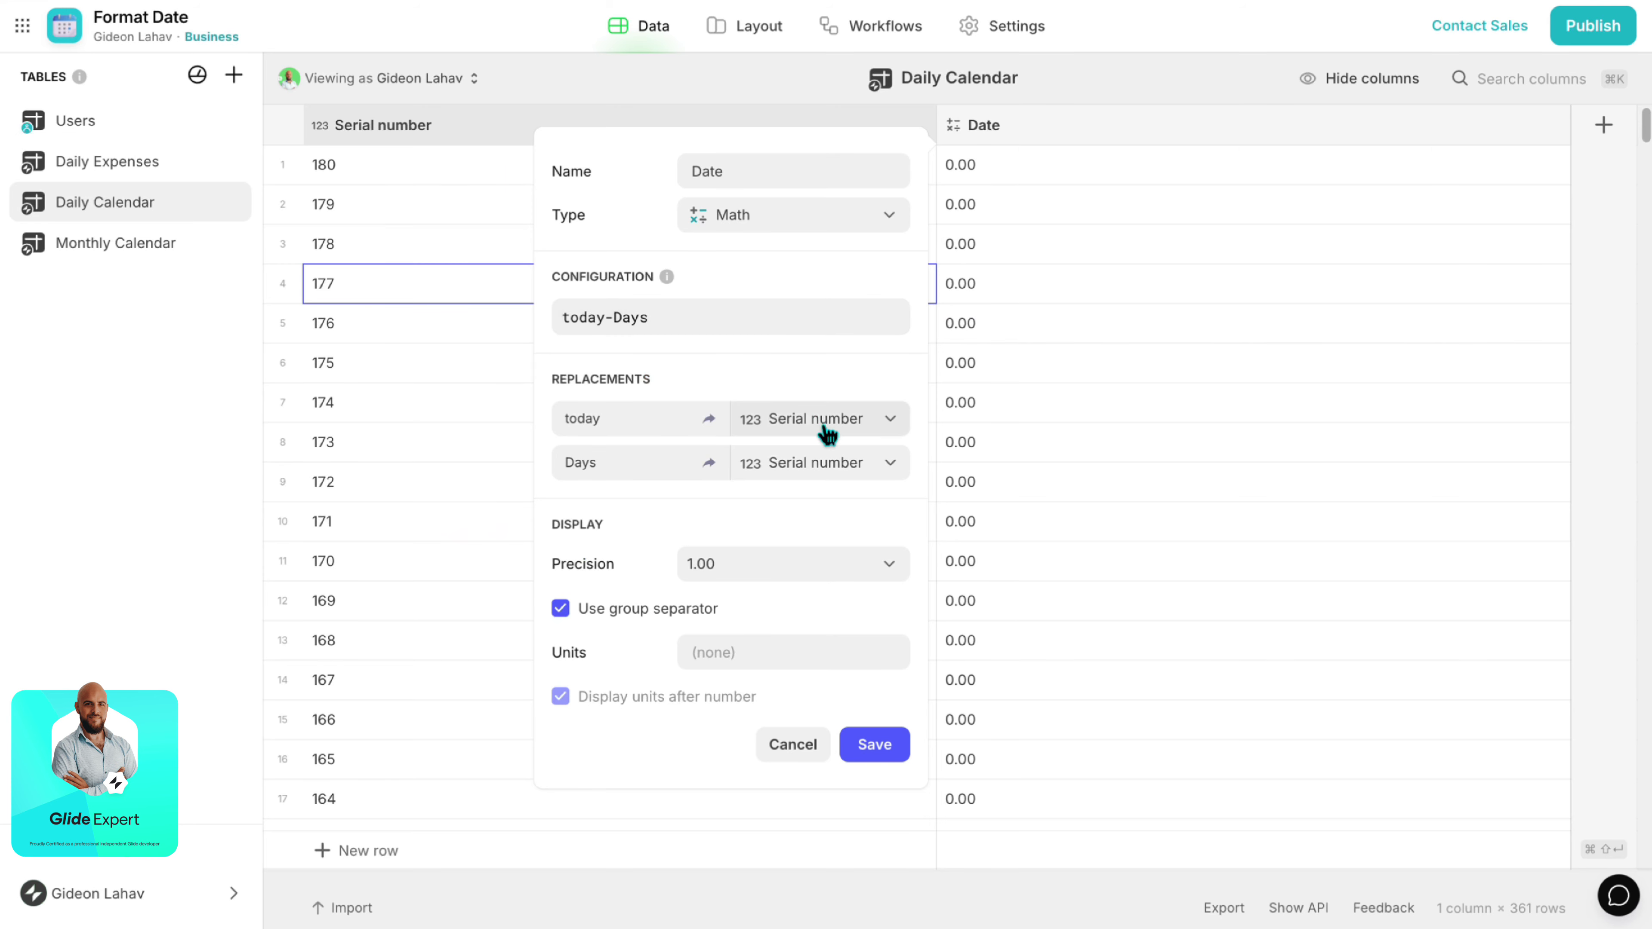
click(806, 422)
click(743, 507)
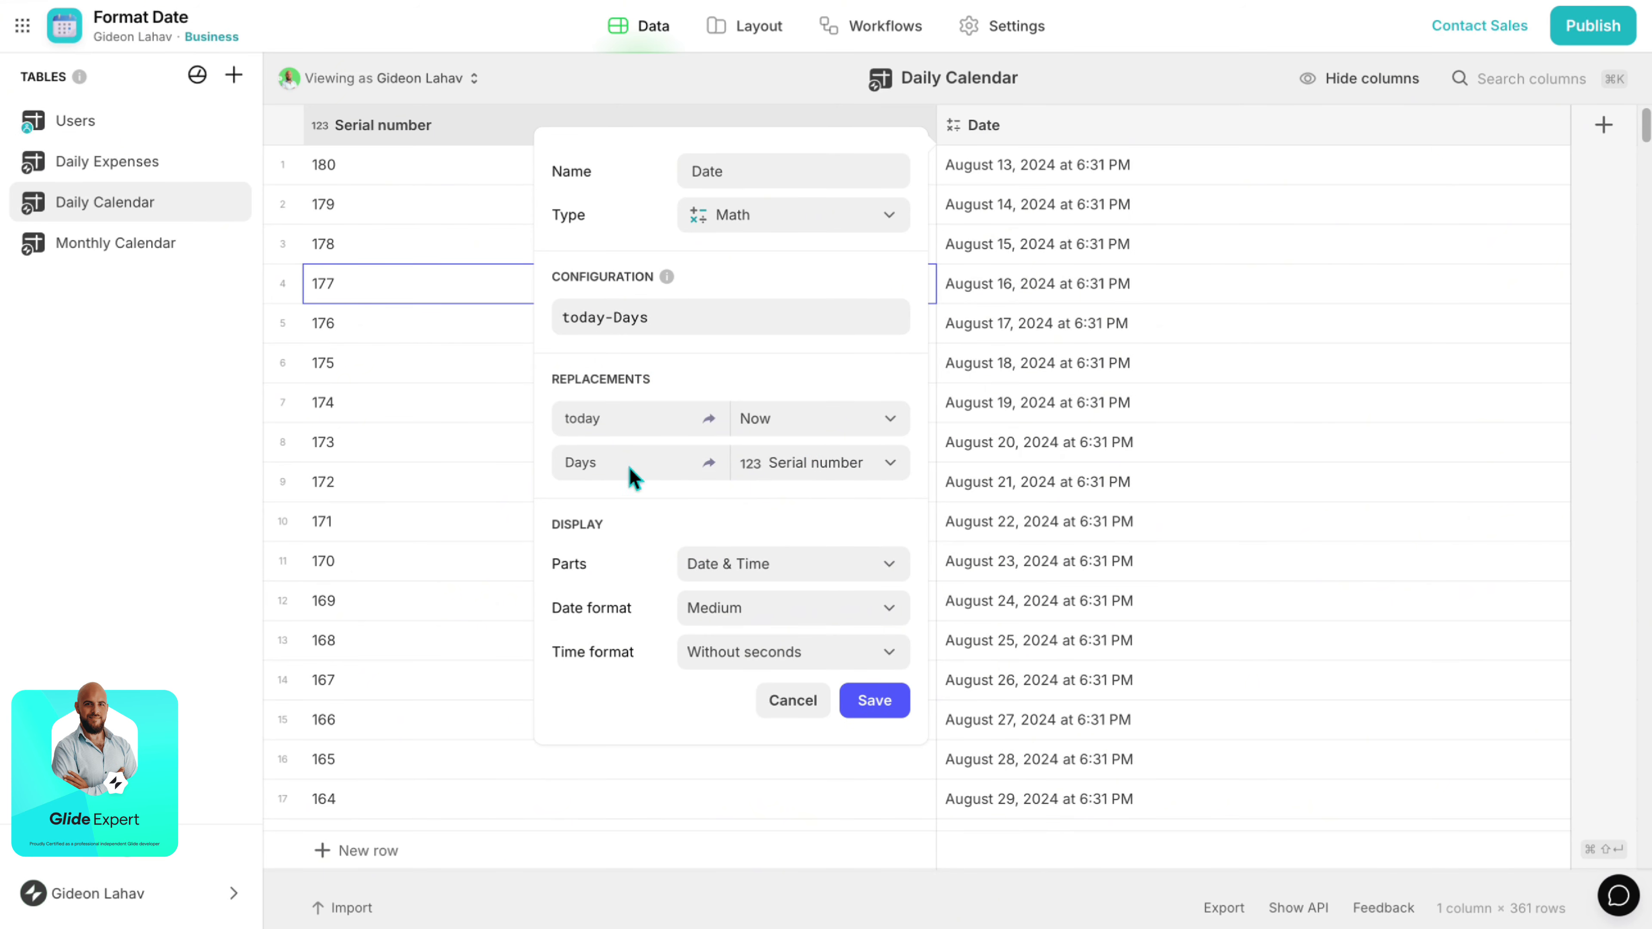
Set the Date column to display the date only and save it.
click(778, 566)
click(738, 635)
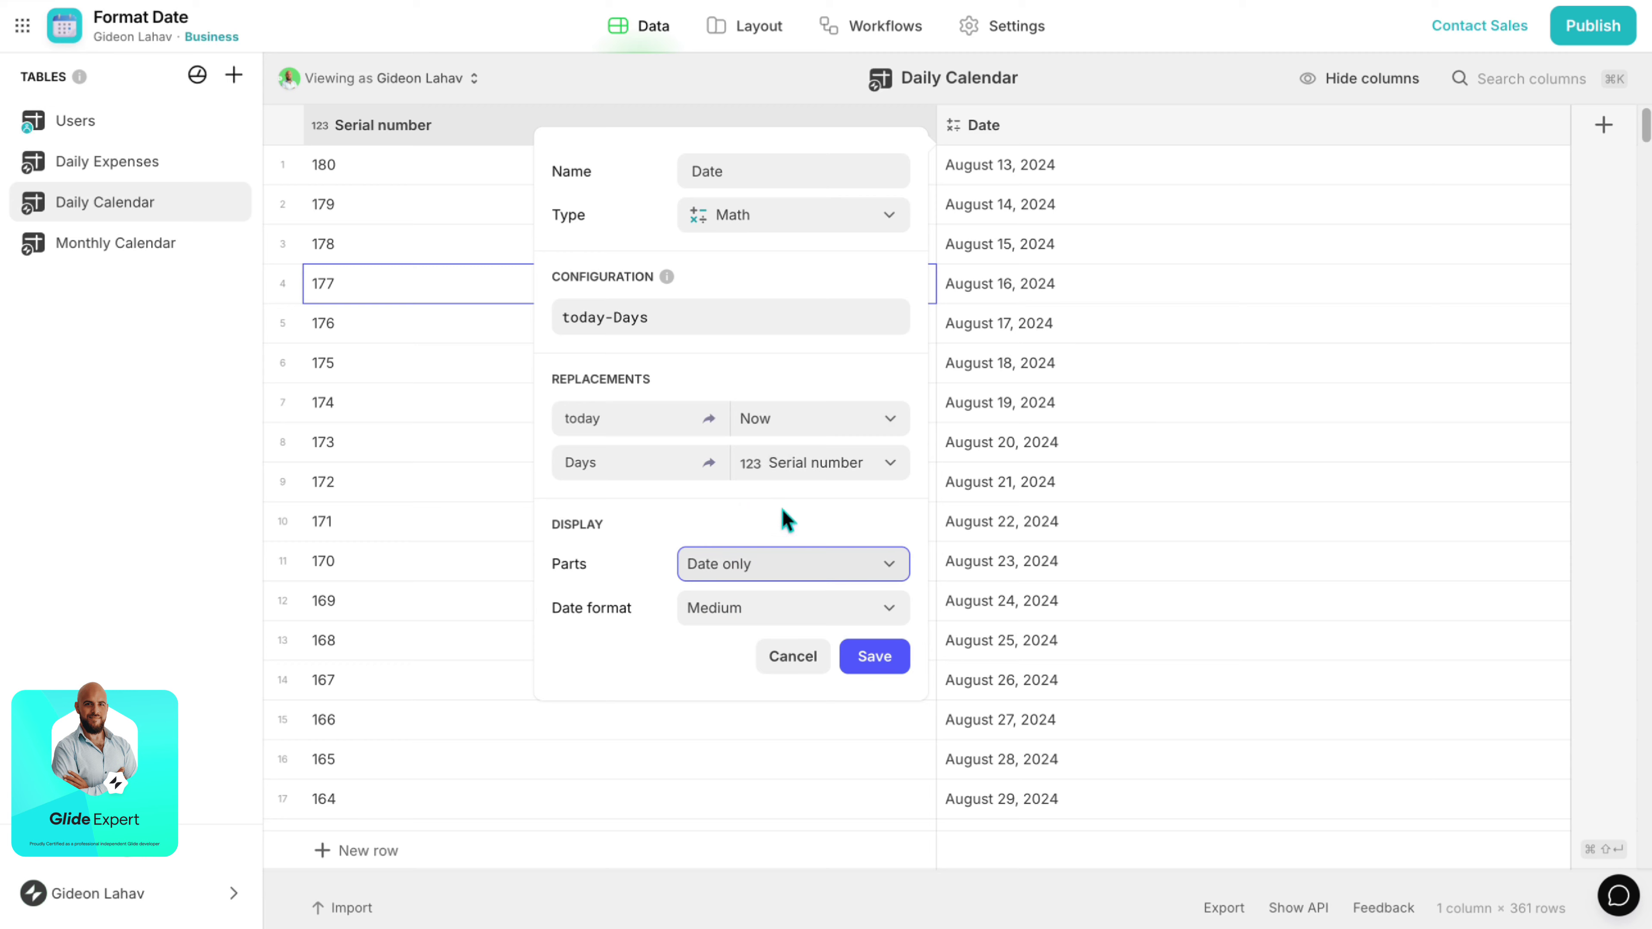
click(886, 657)
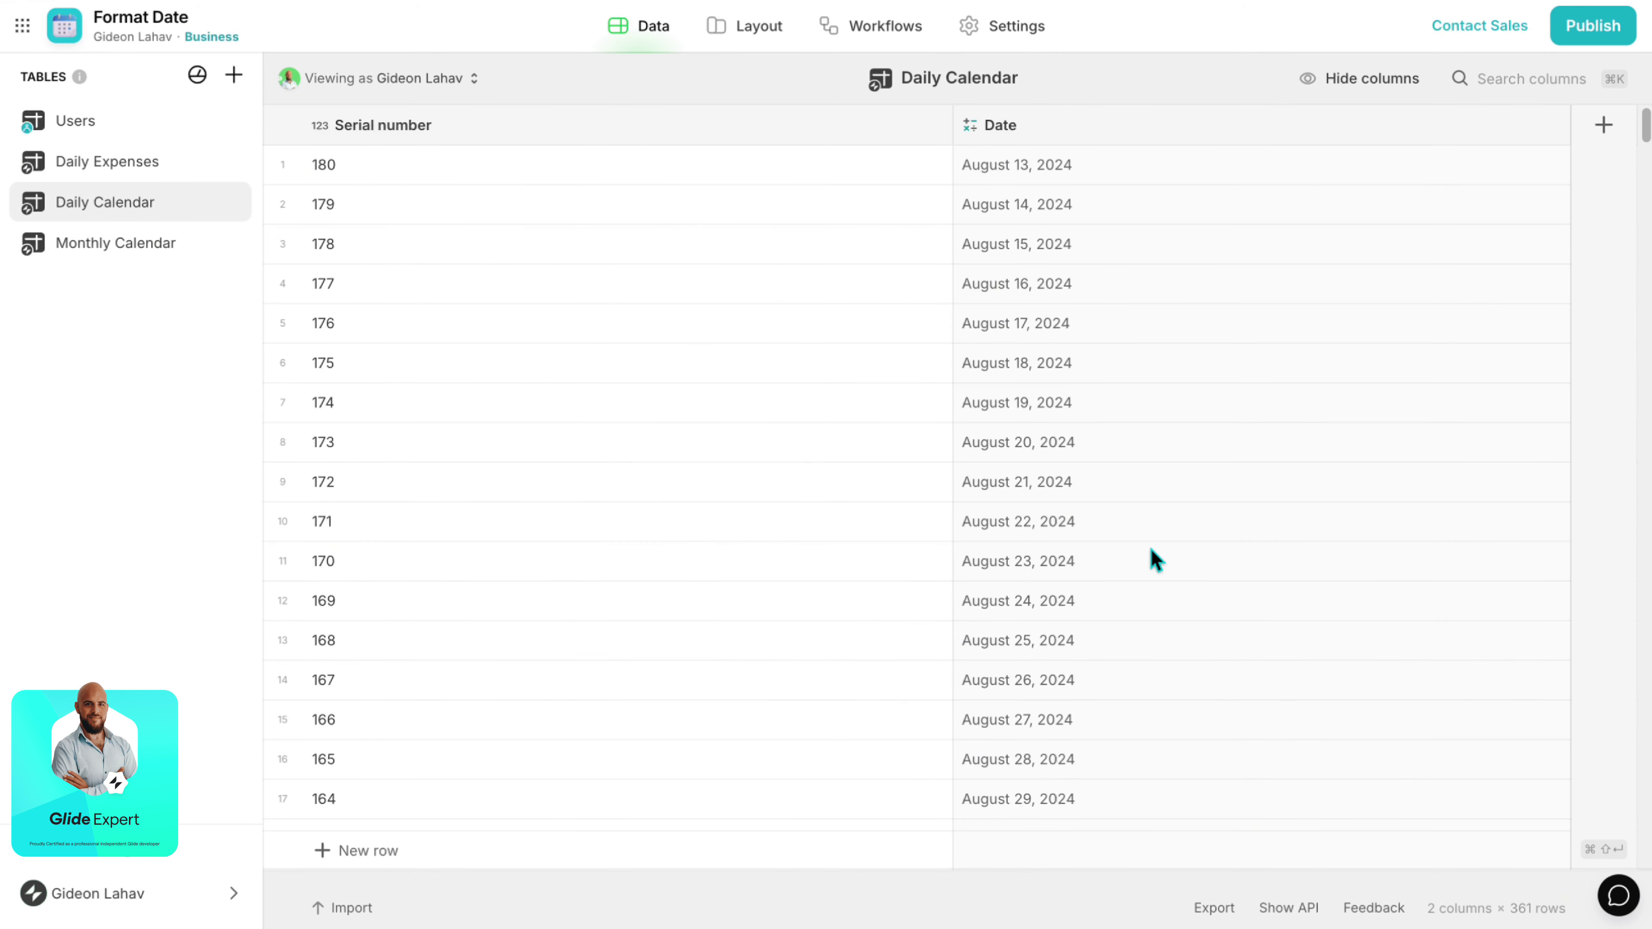
Examine the calculated dates around serial number 0 and compare them with the Date Purchased column in Daily Expenses.
scroll(1152, 548, down, 20)
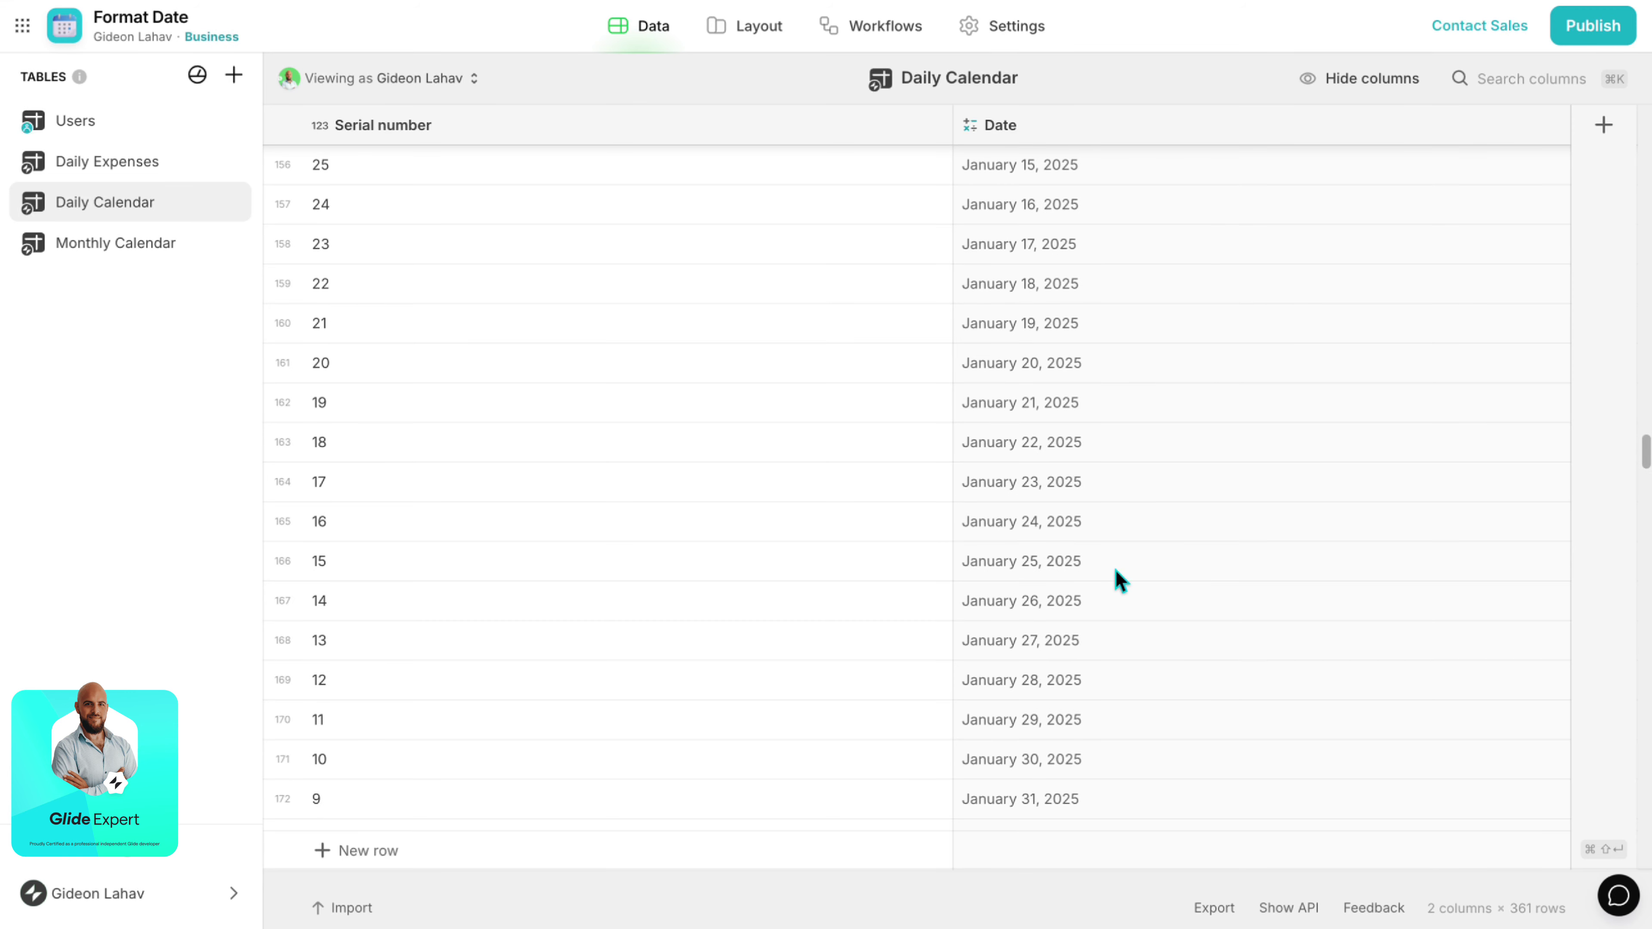
scroll(1119, 579, down, 4)
scroll(466, 428, down, 2)
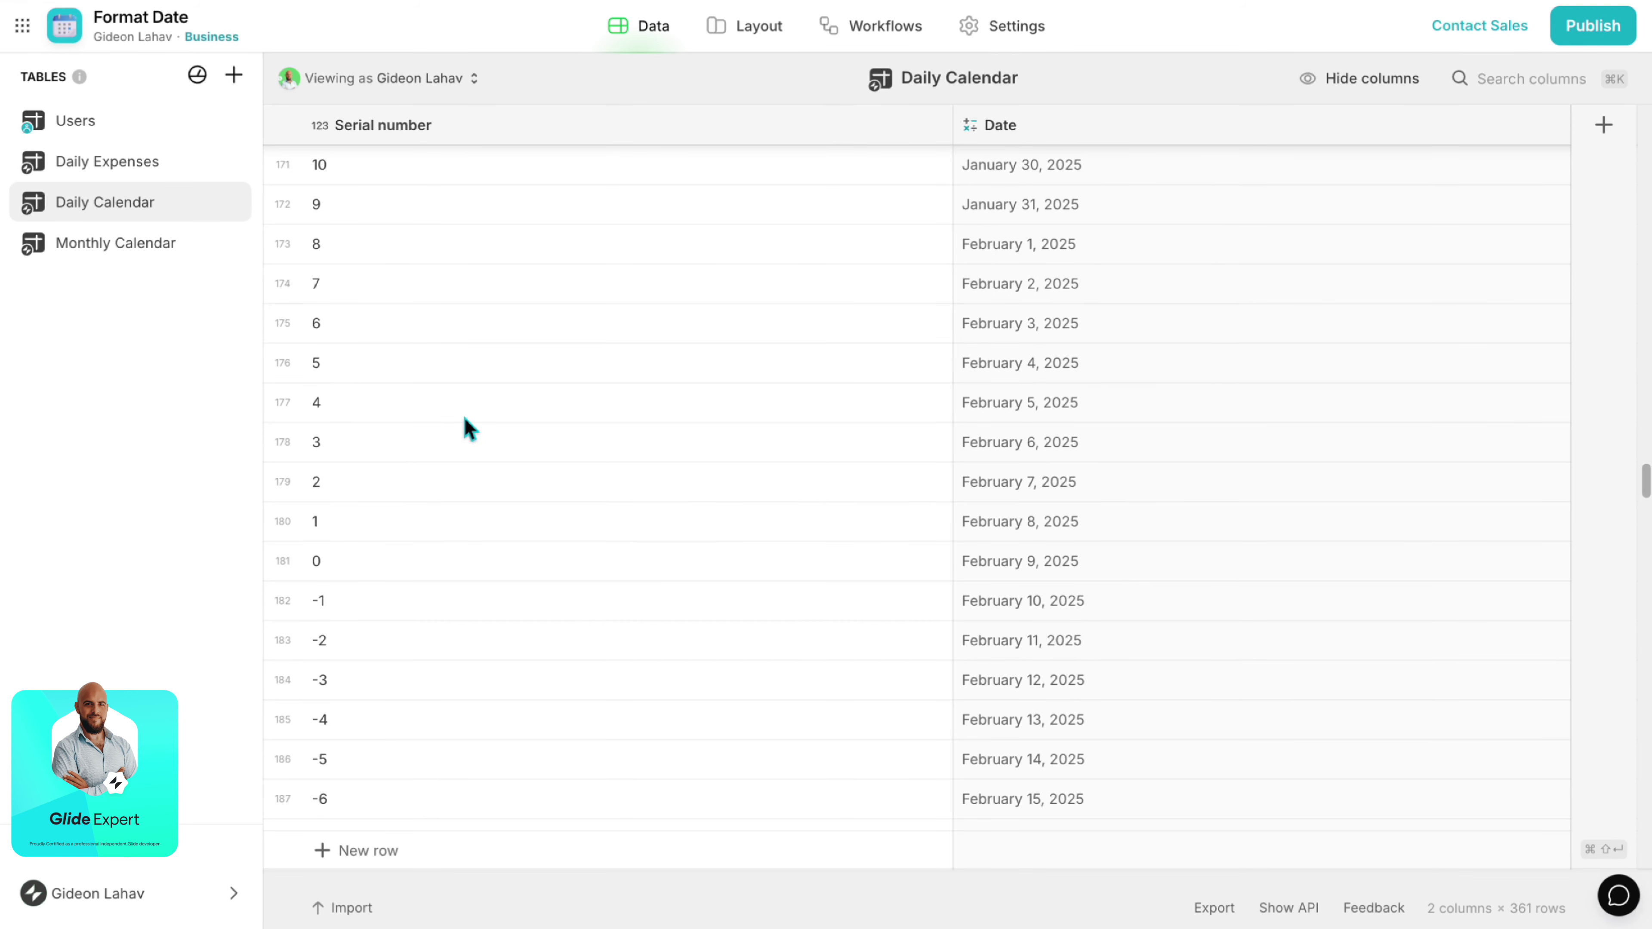
click(282, 561)
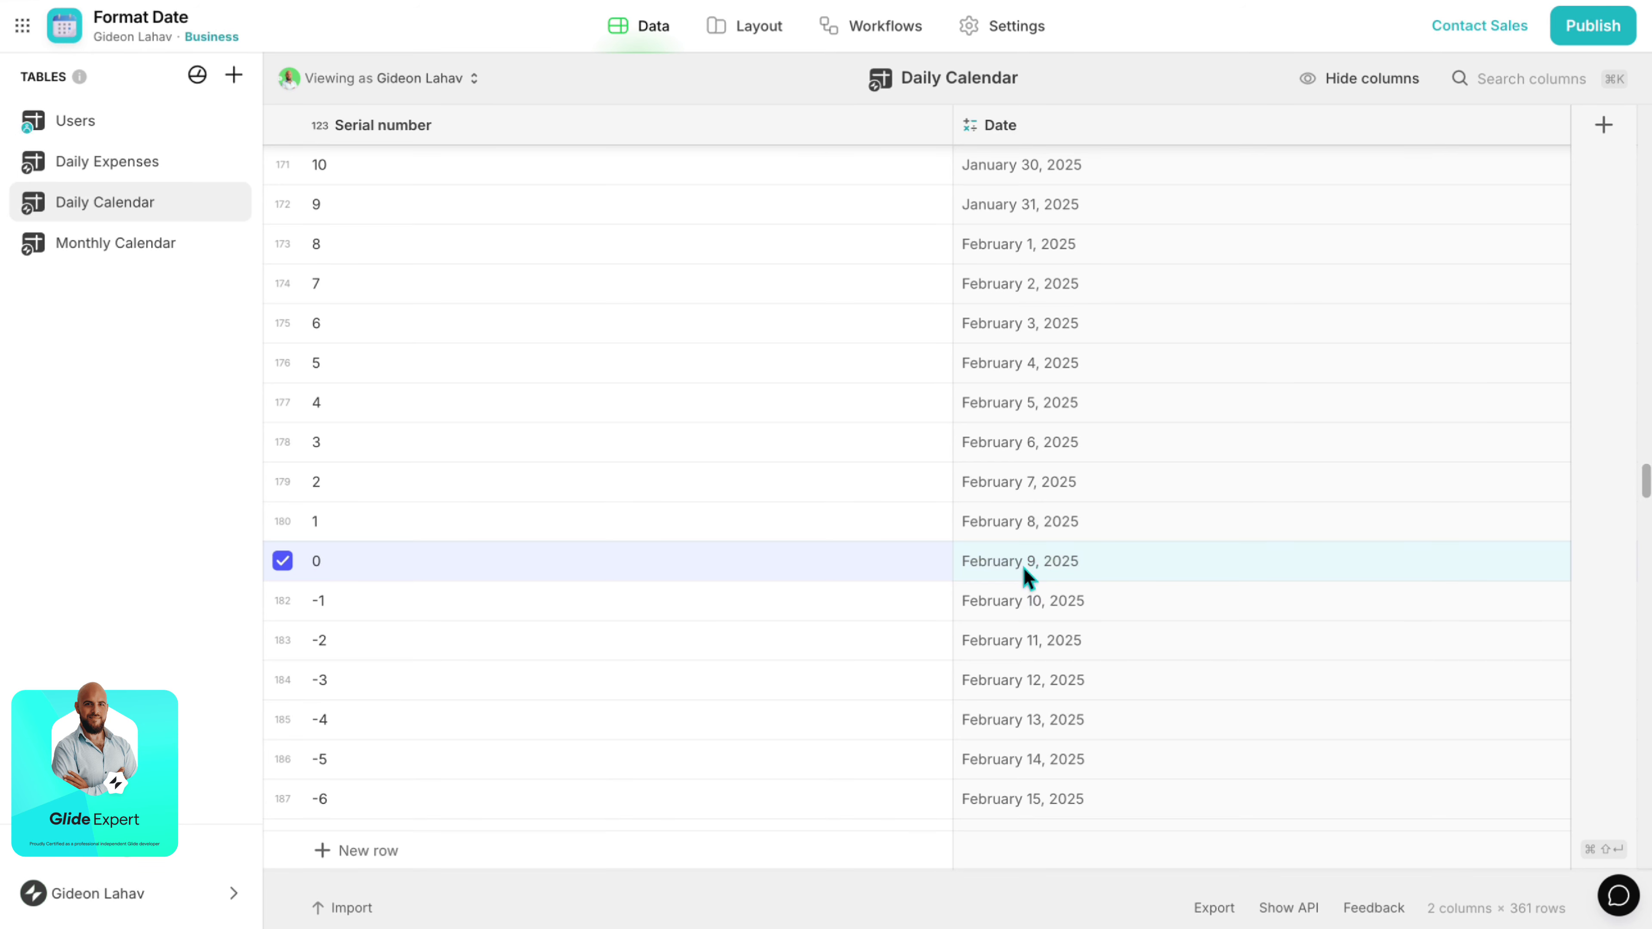
click(604, 495)
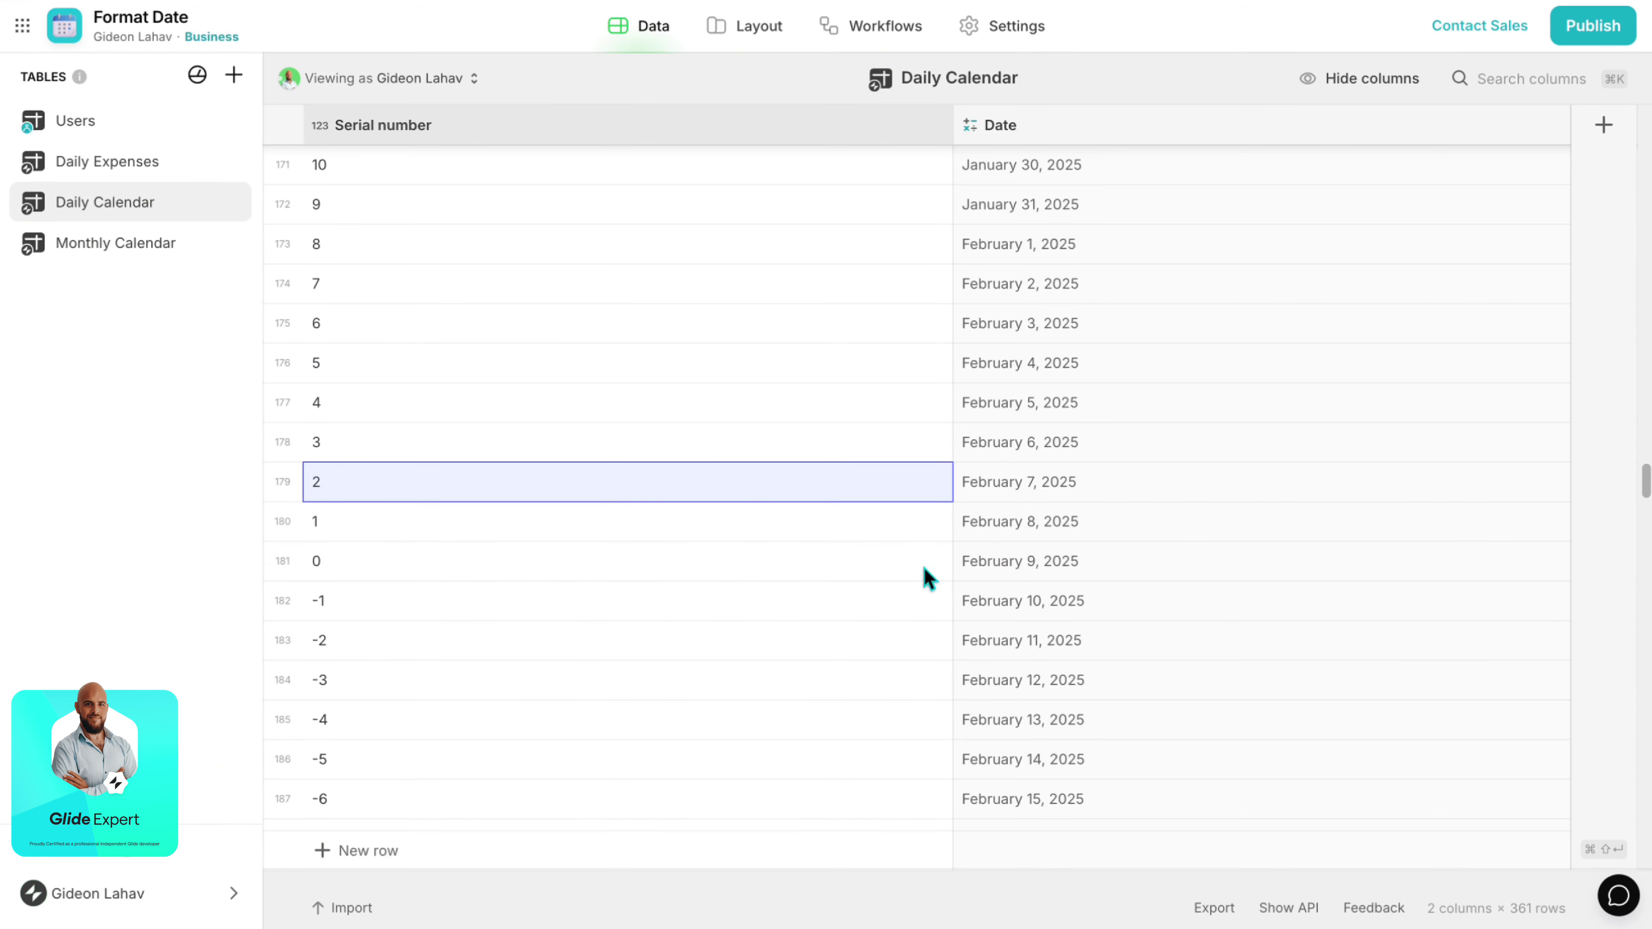
click(438, 618)
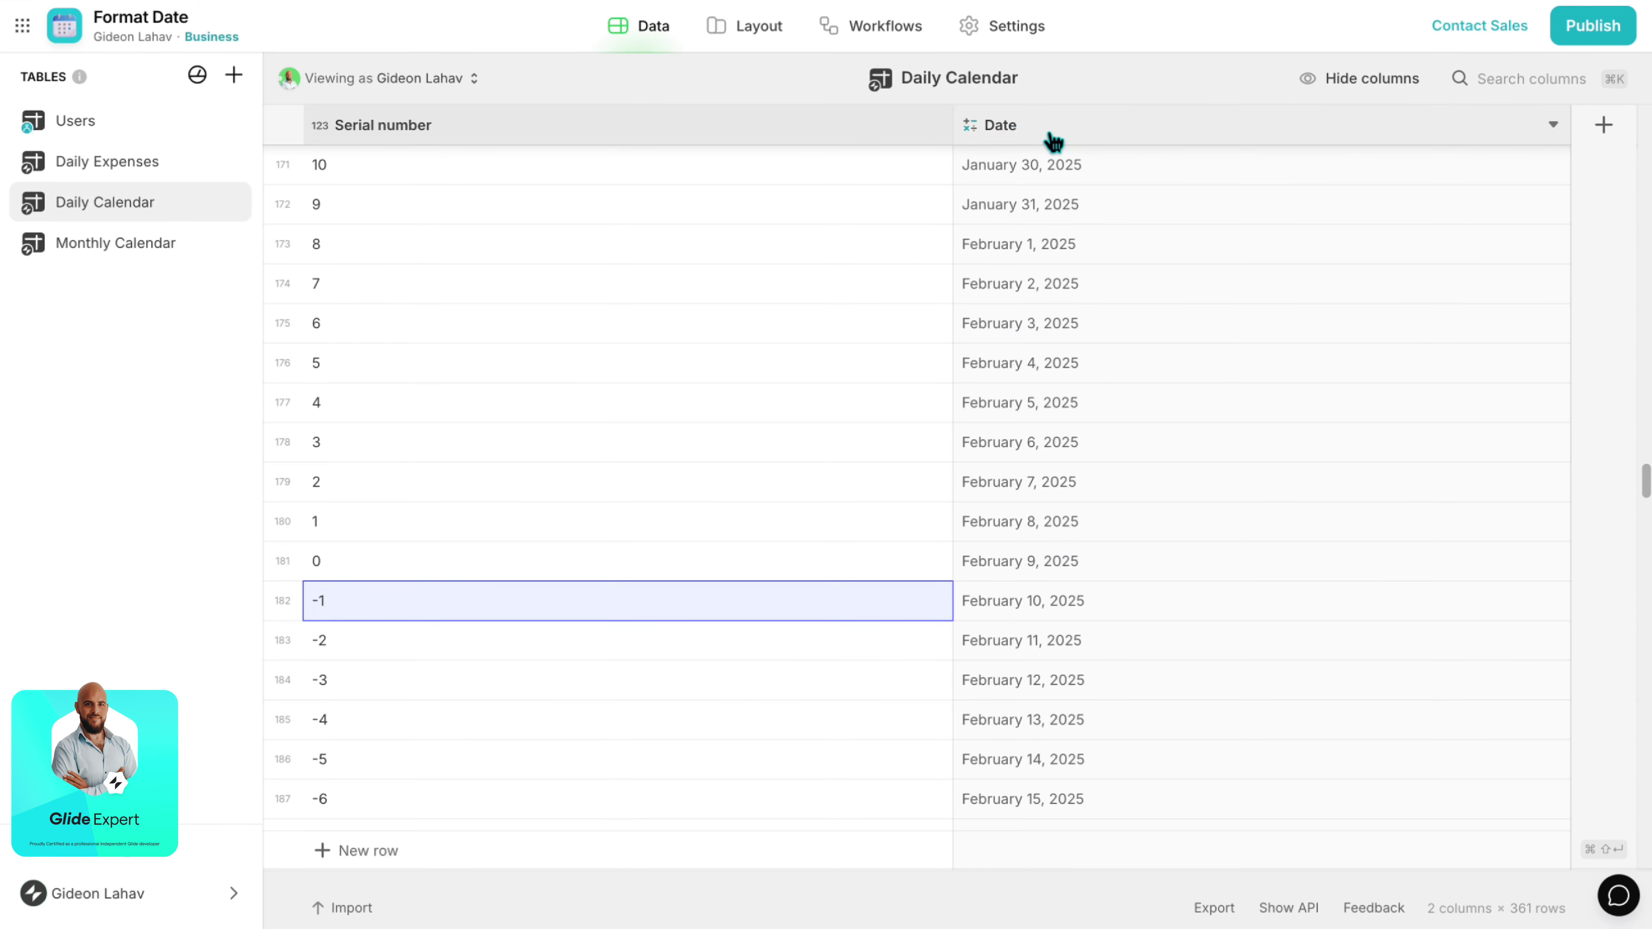
drag(1062, 166, 1062, 475)
click(127, 167)
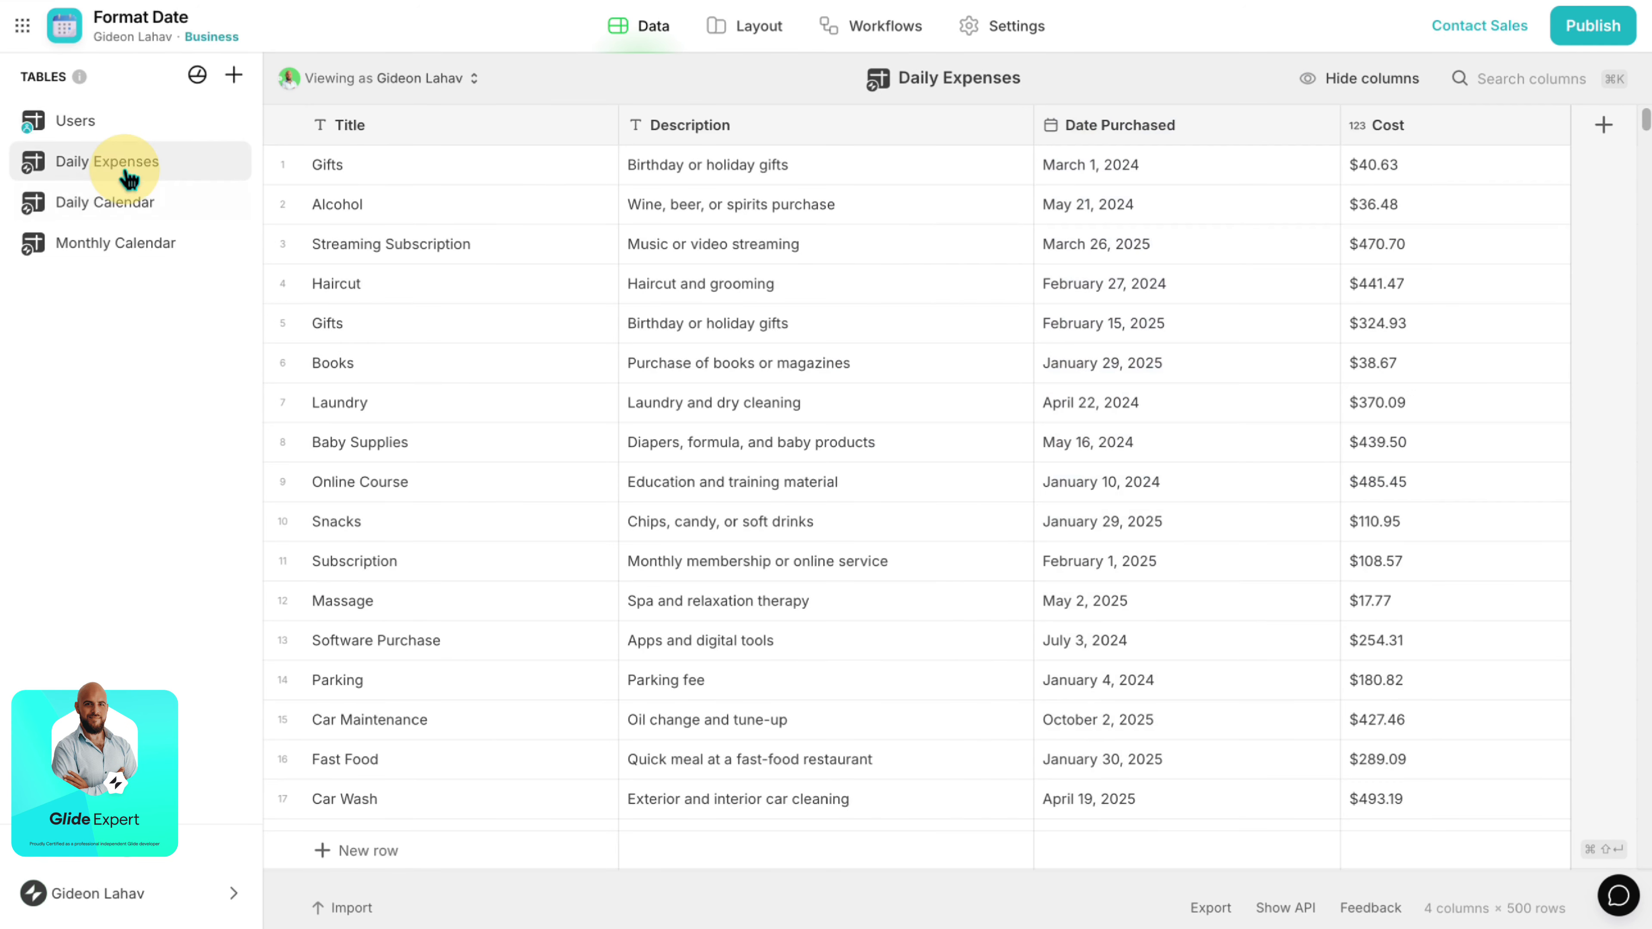
drag(1192, 176, 1172, 616)
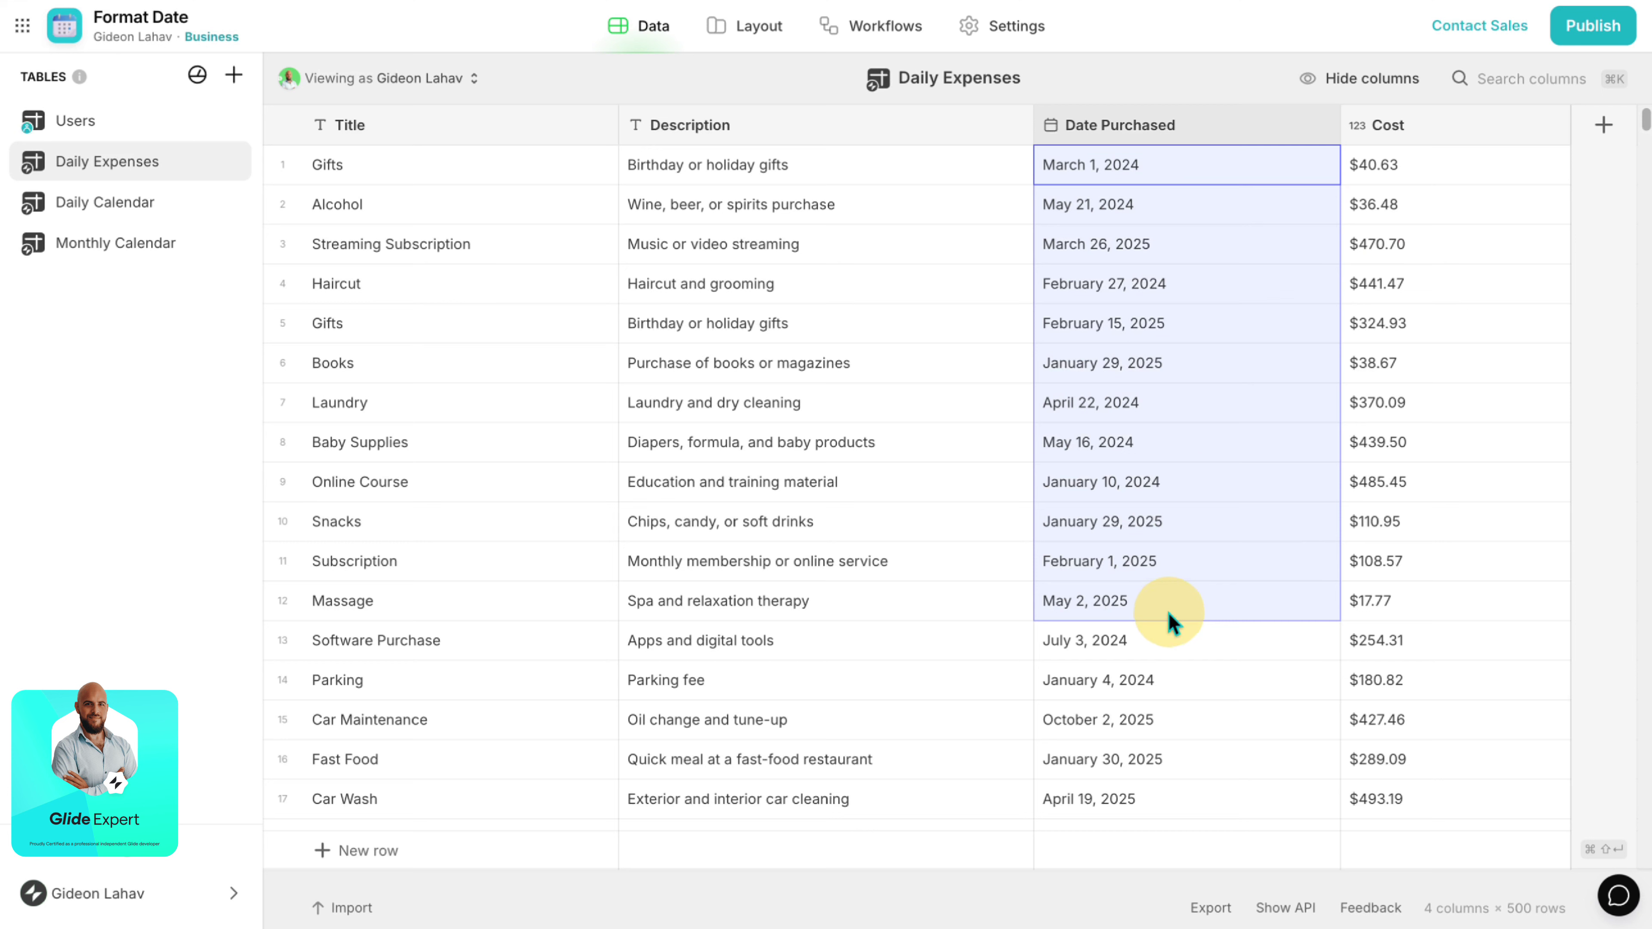
Add a Relation column named "Rel to expenses date" to the Daily Calendar table.
click(144, 207)
click(1597, 131)
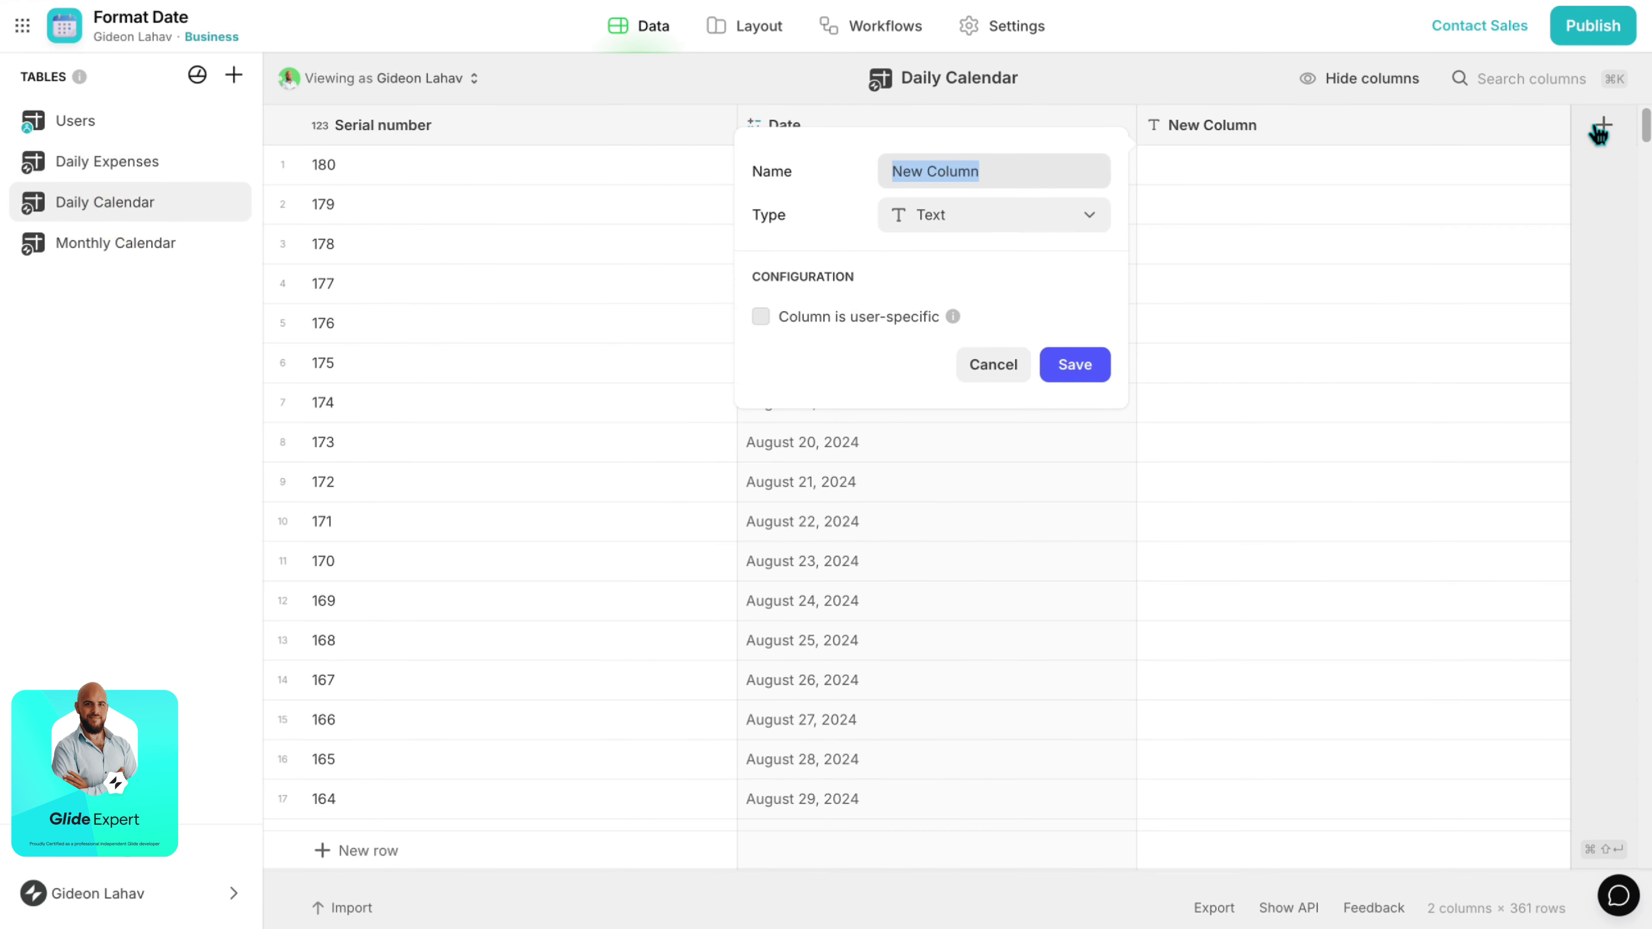
text(REI)
key(BackSpace)
key(BackSpace)
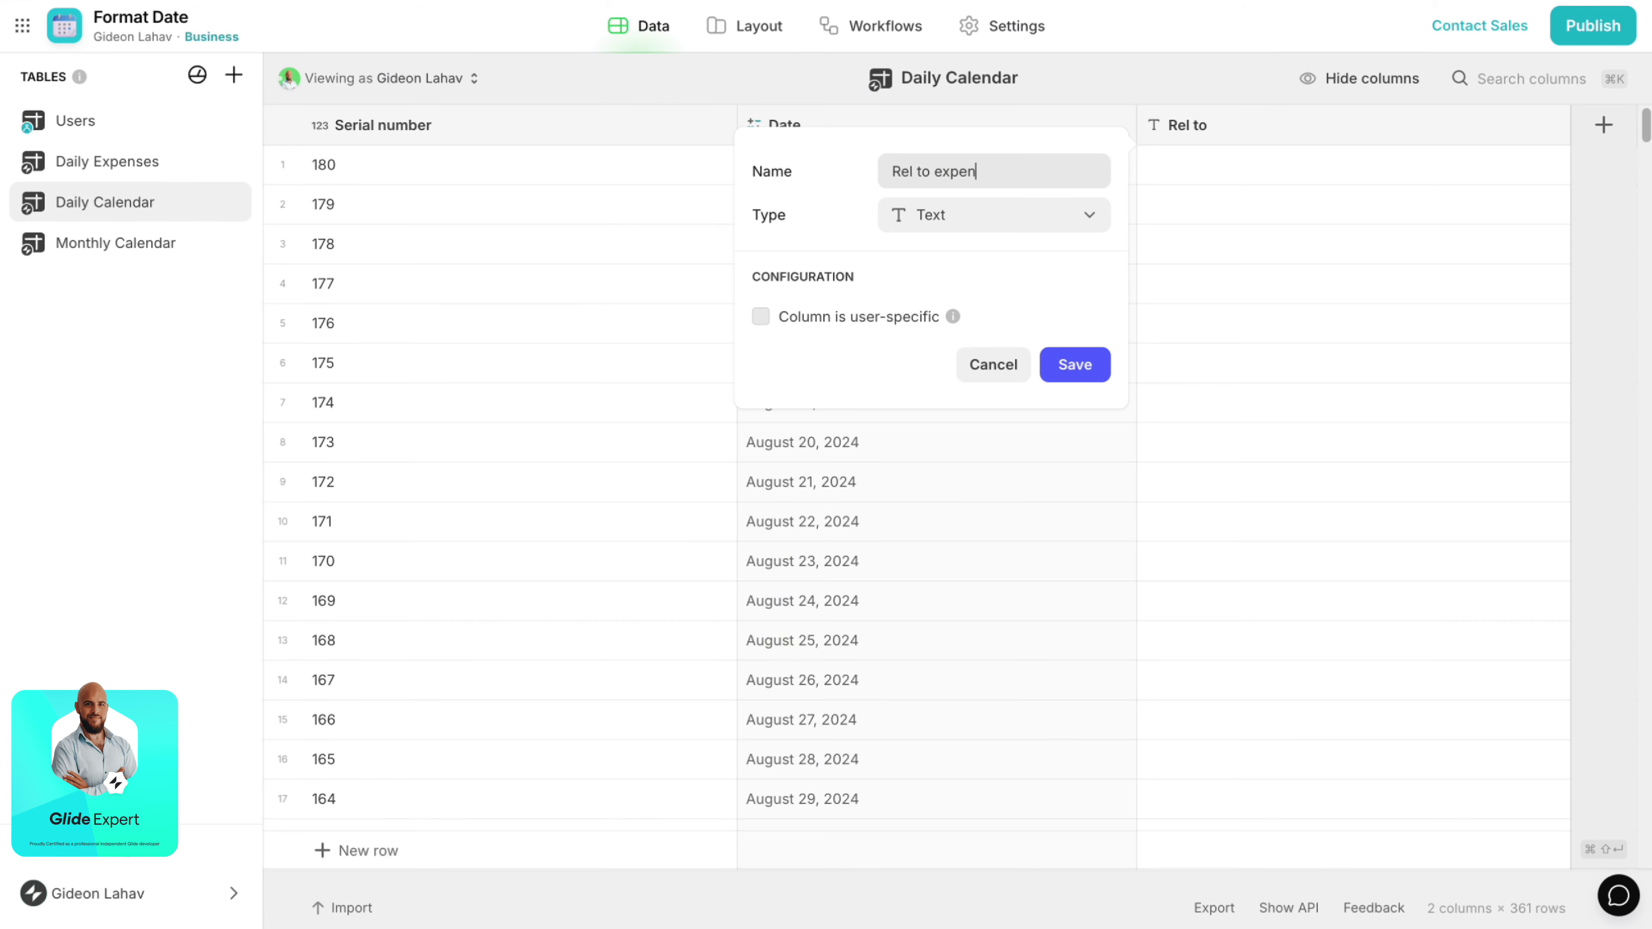
text(el to expenses date)
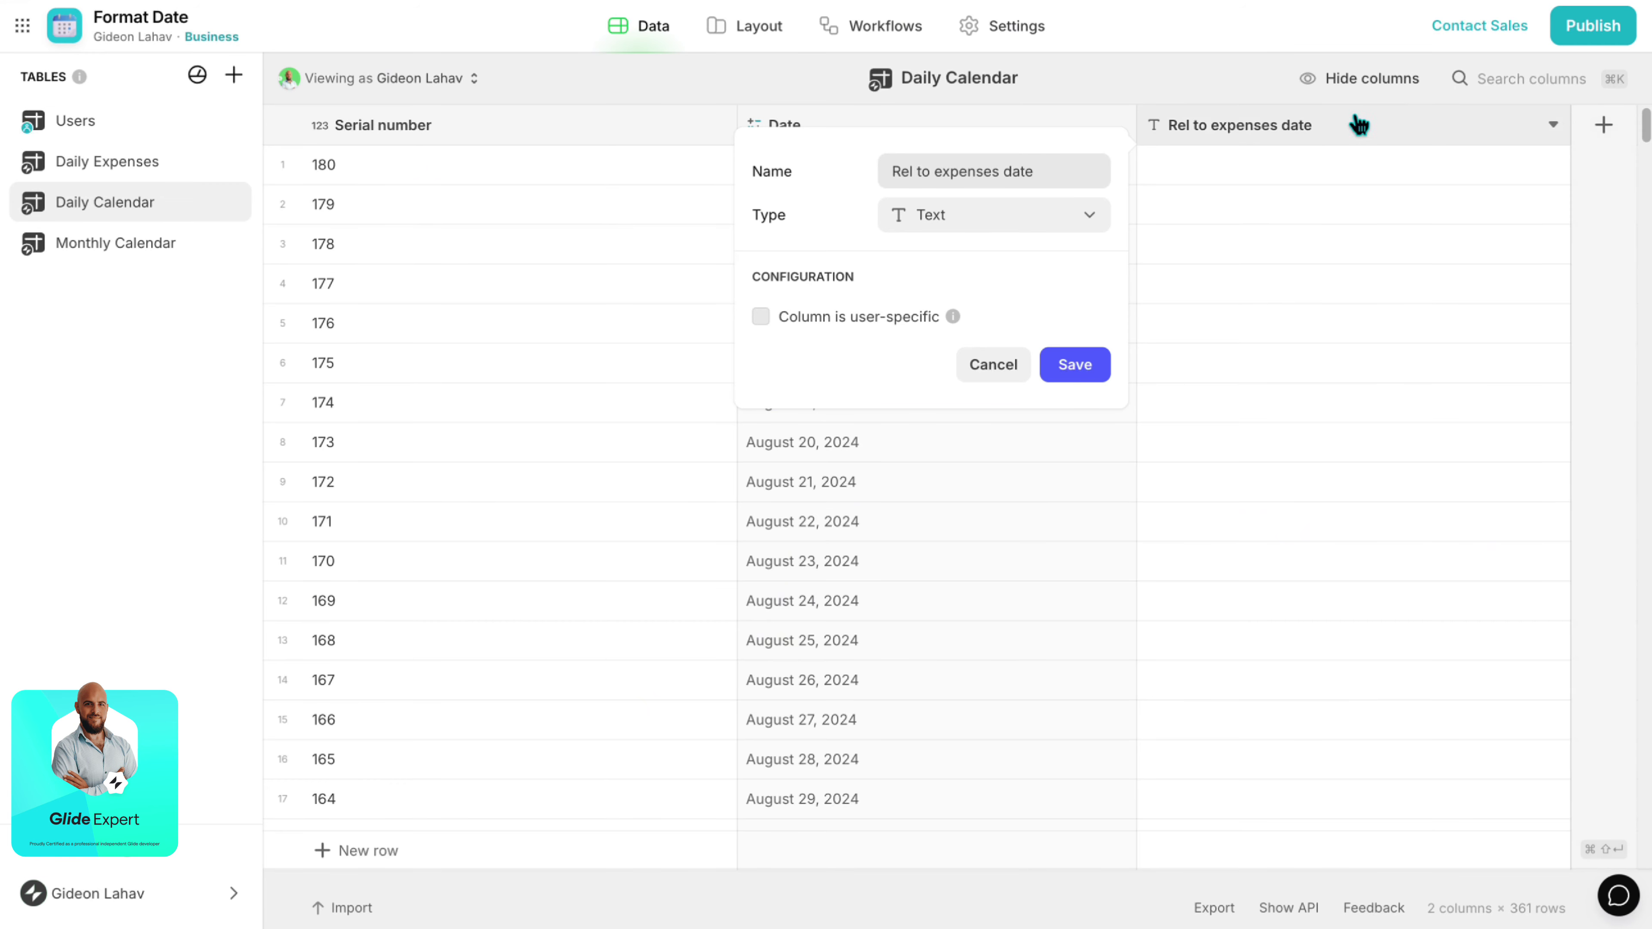
click(1044, 214)
click(885, 608)
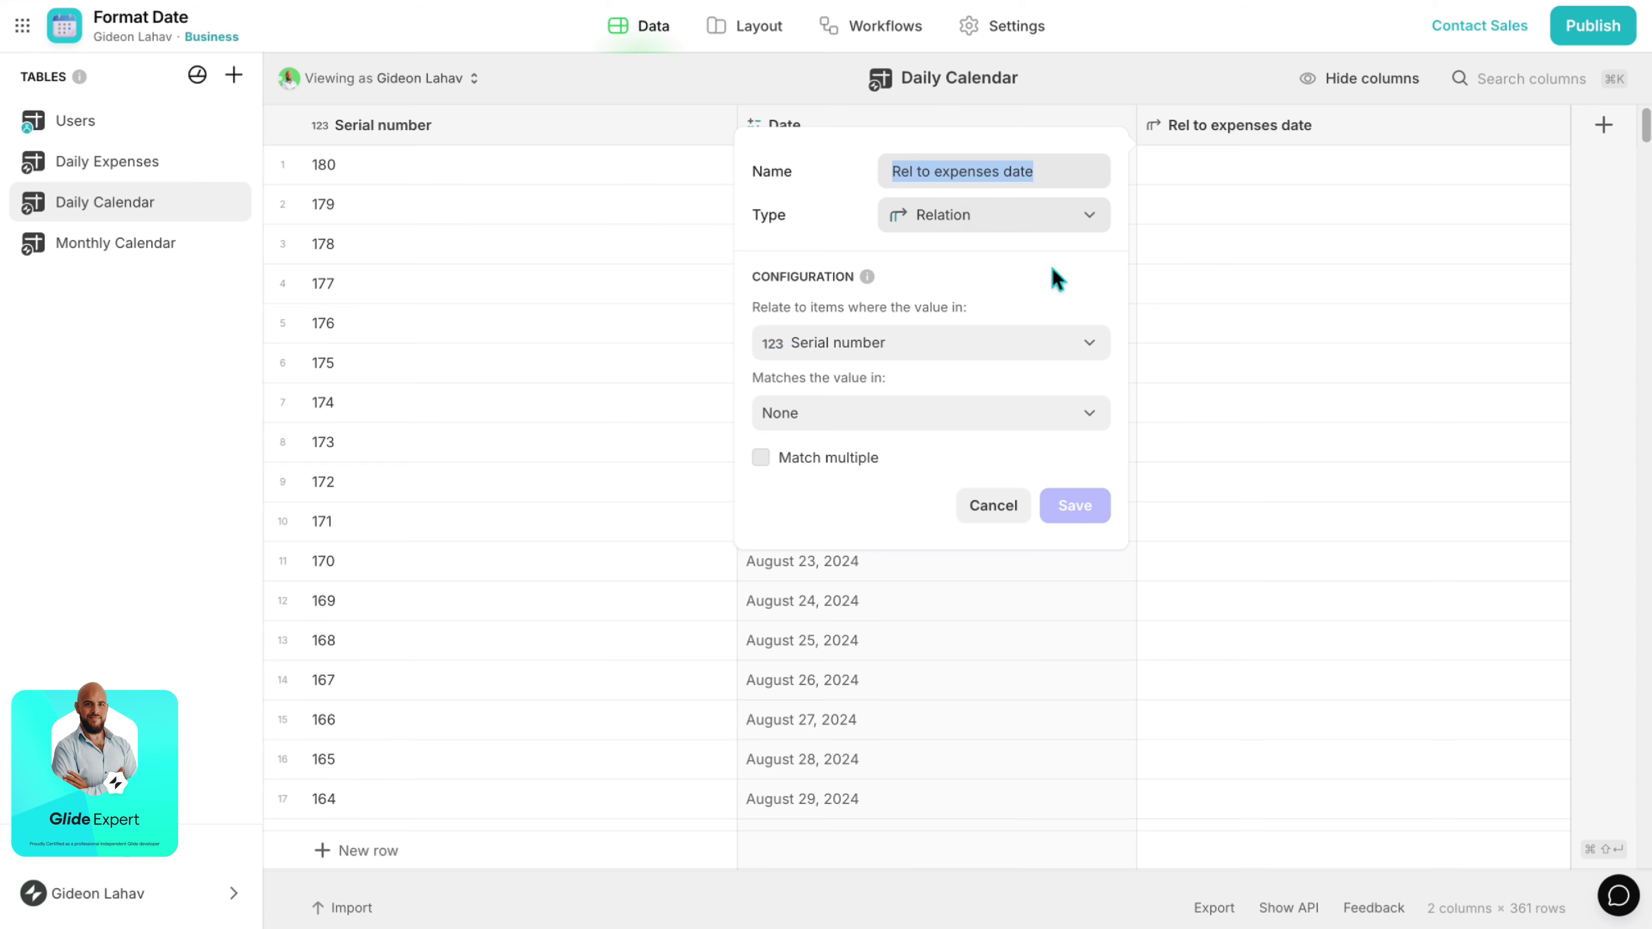
Relate Date to Date Purchased in Daily Expenses with multiple matches allowed, and save the relation column.
click(1048, 342)
click(947, 459)
click(925, 415)
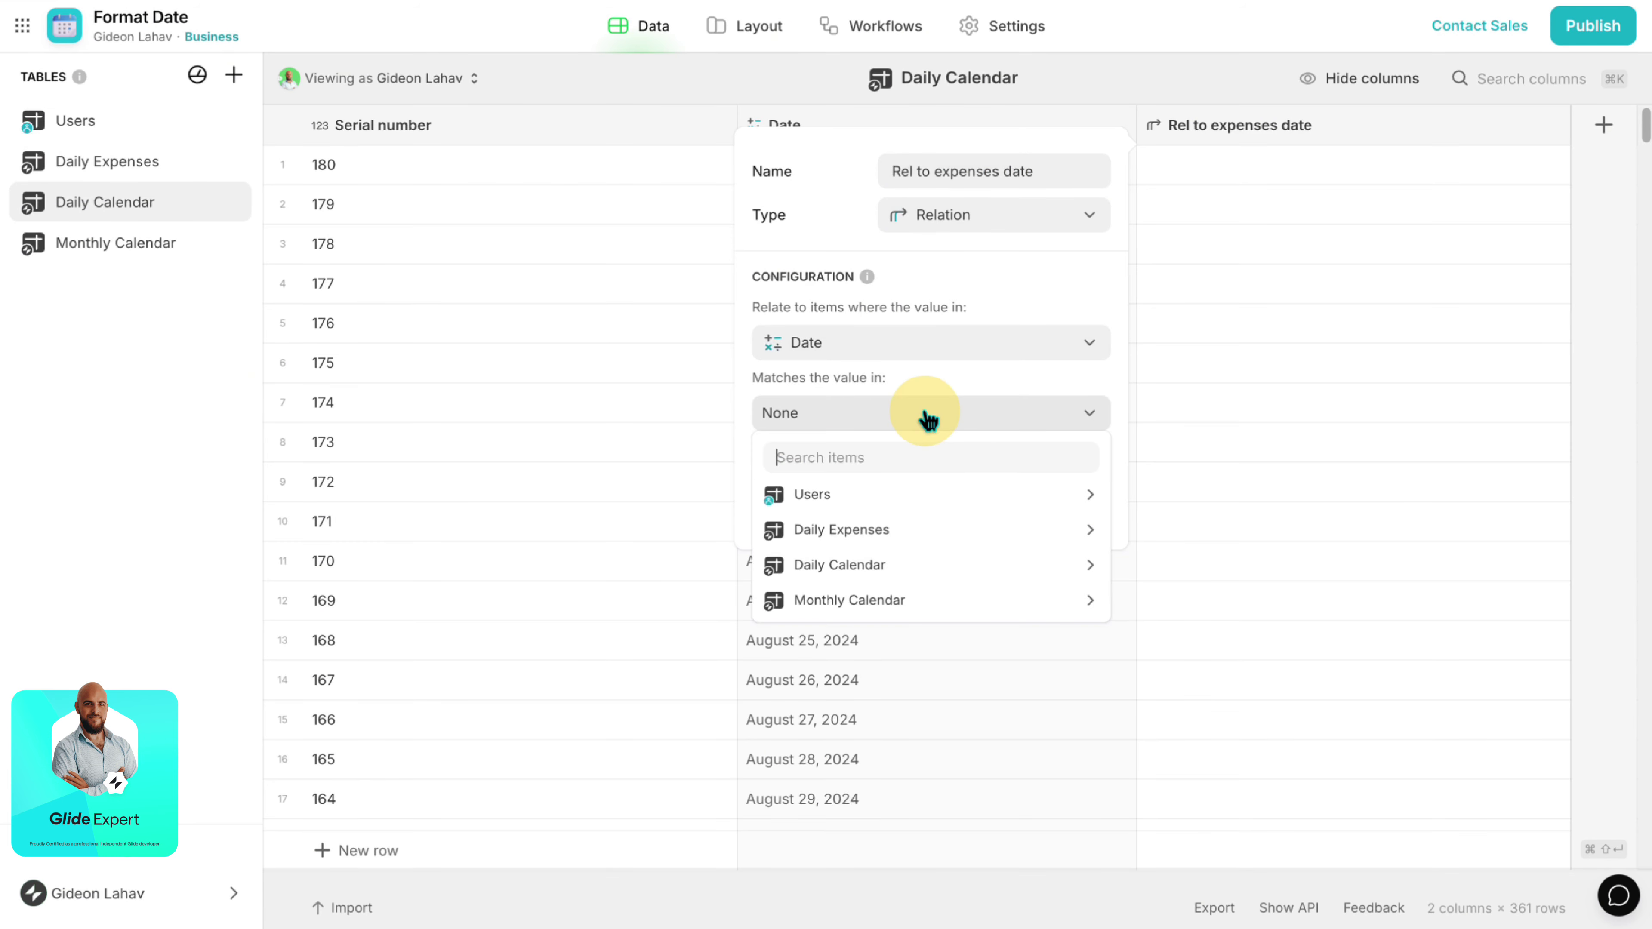
mouse_move(1098, 541)
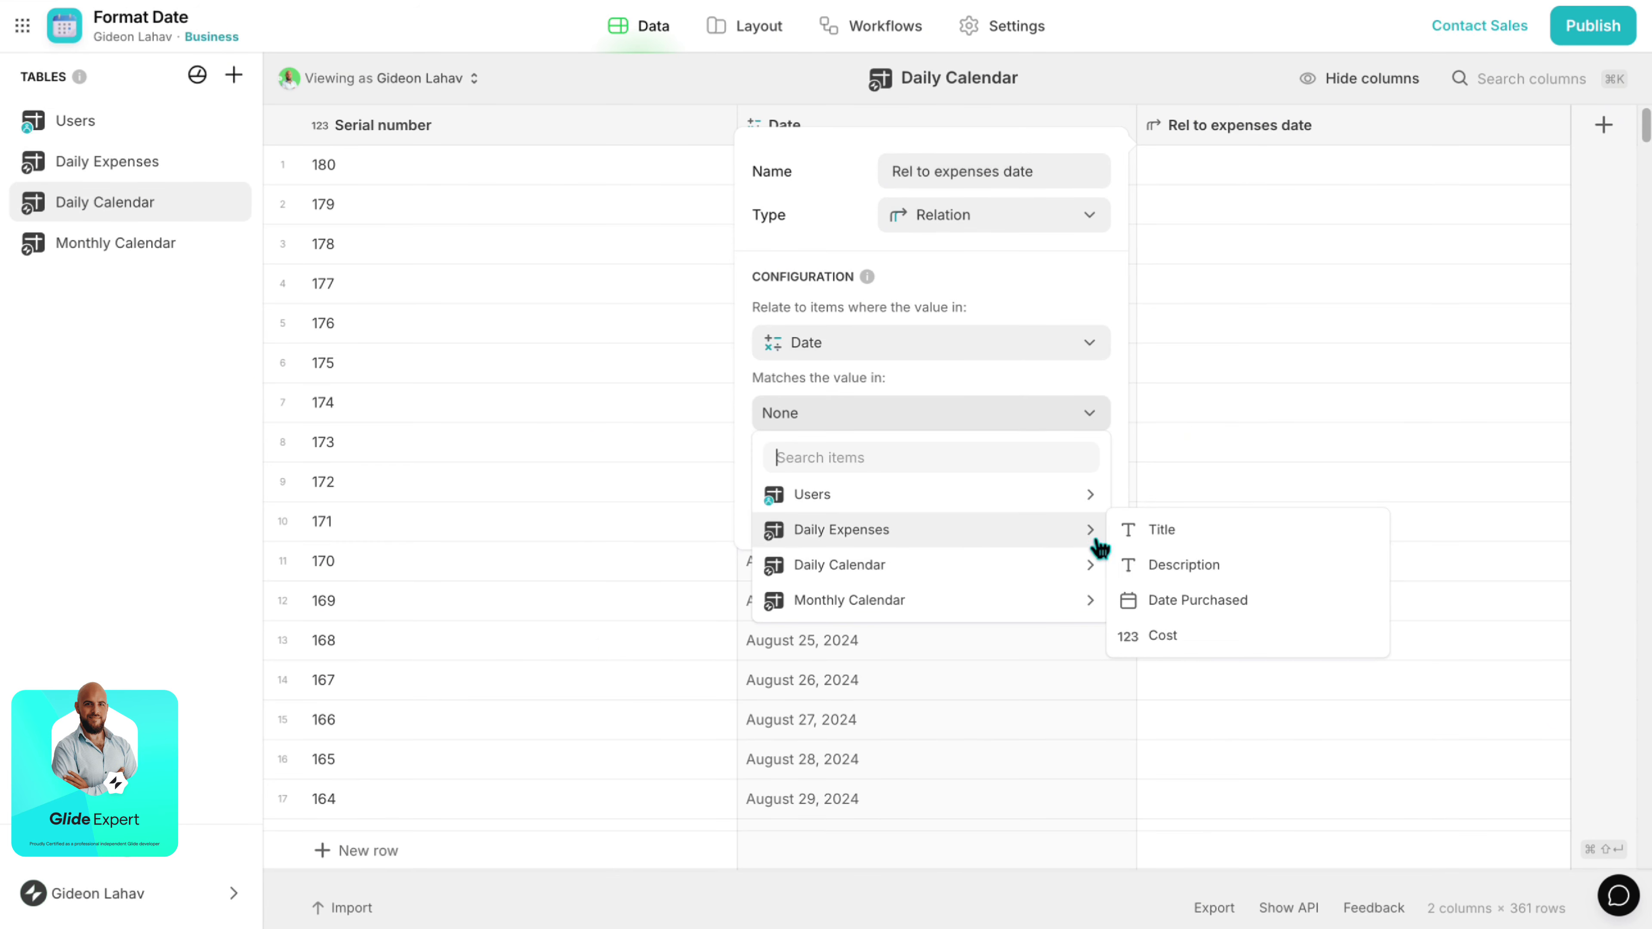
click(1197, 602)
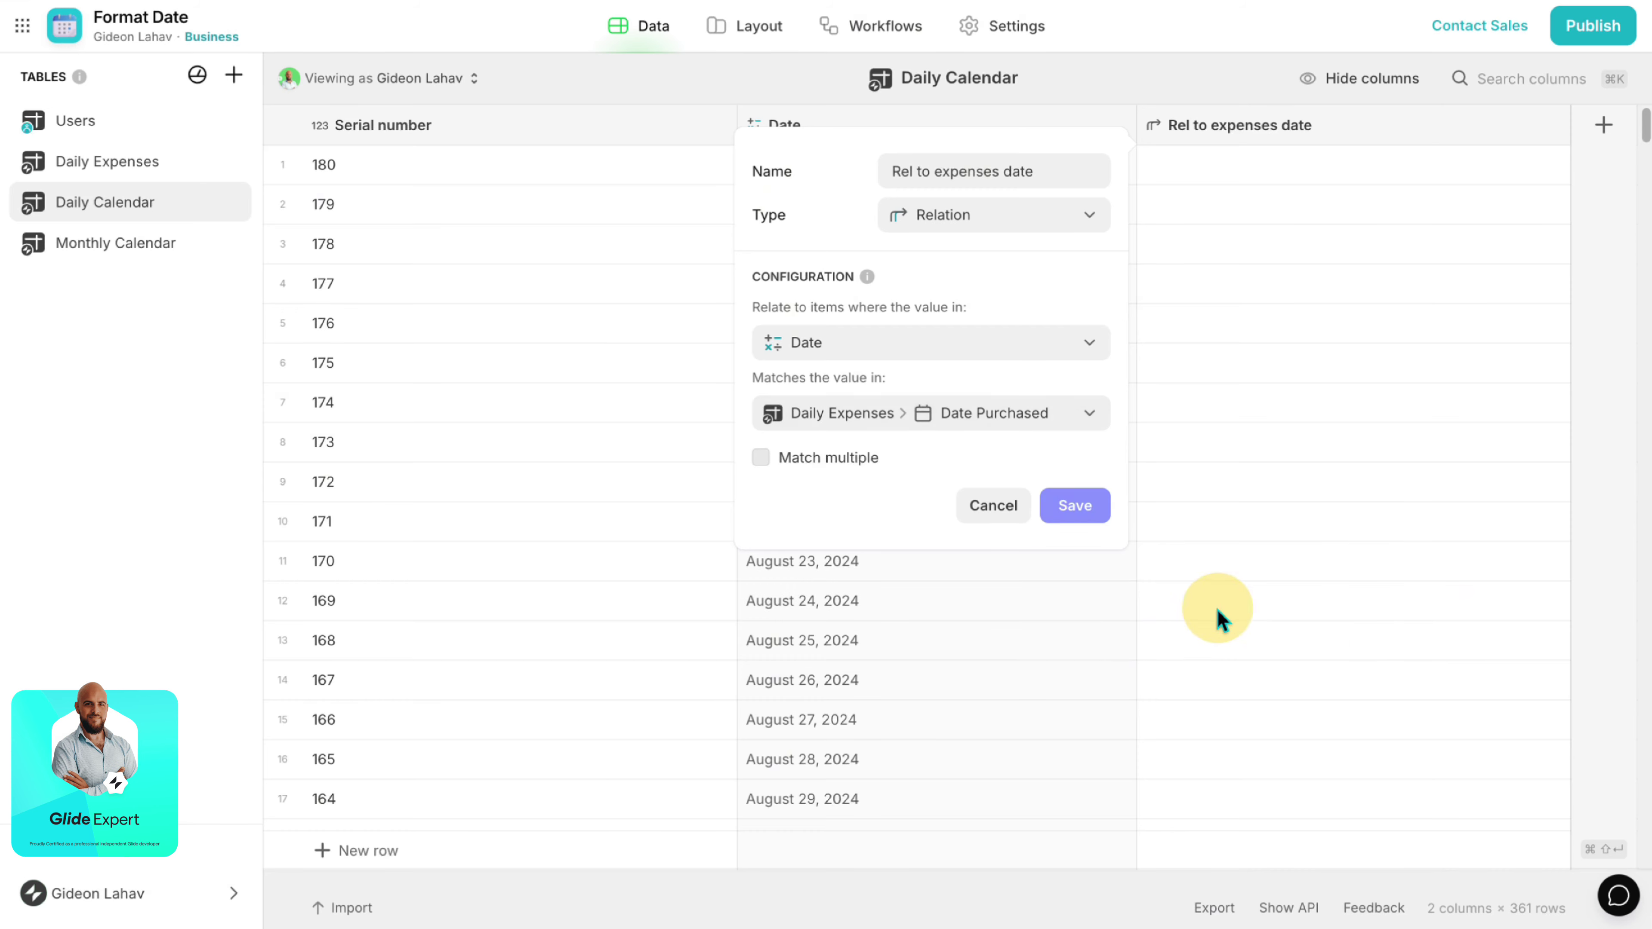
click(836, 460)
click(1073, 507)
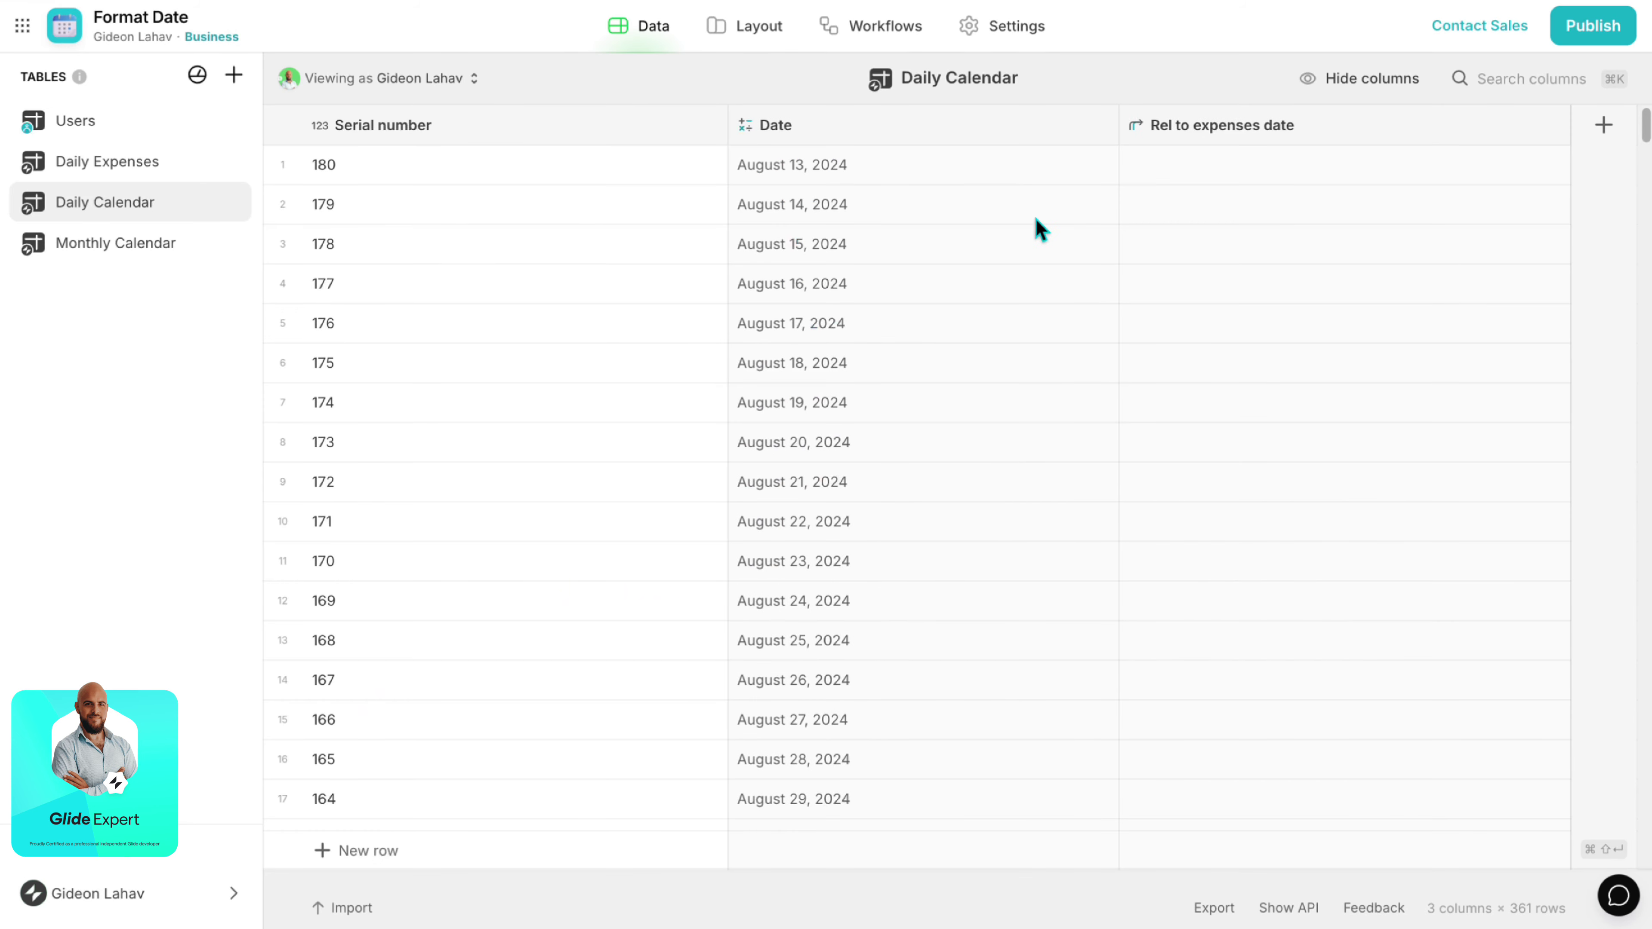
Check the Date and "Rel to expenses date" columns across all Daily Calendar rows for matched expenses.
drag(1010, 175, 1005, 721)
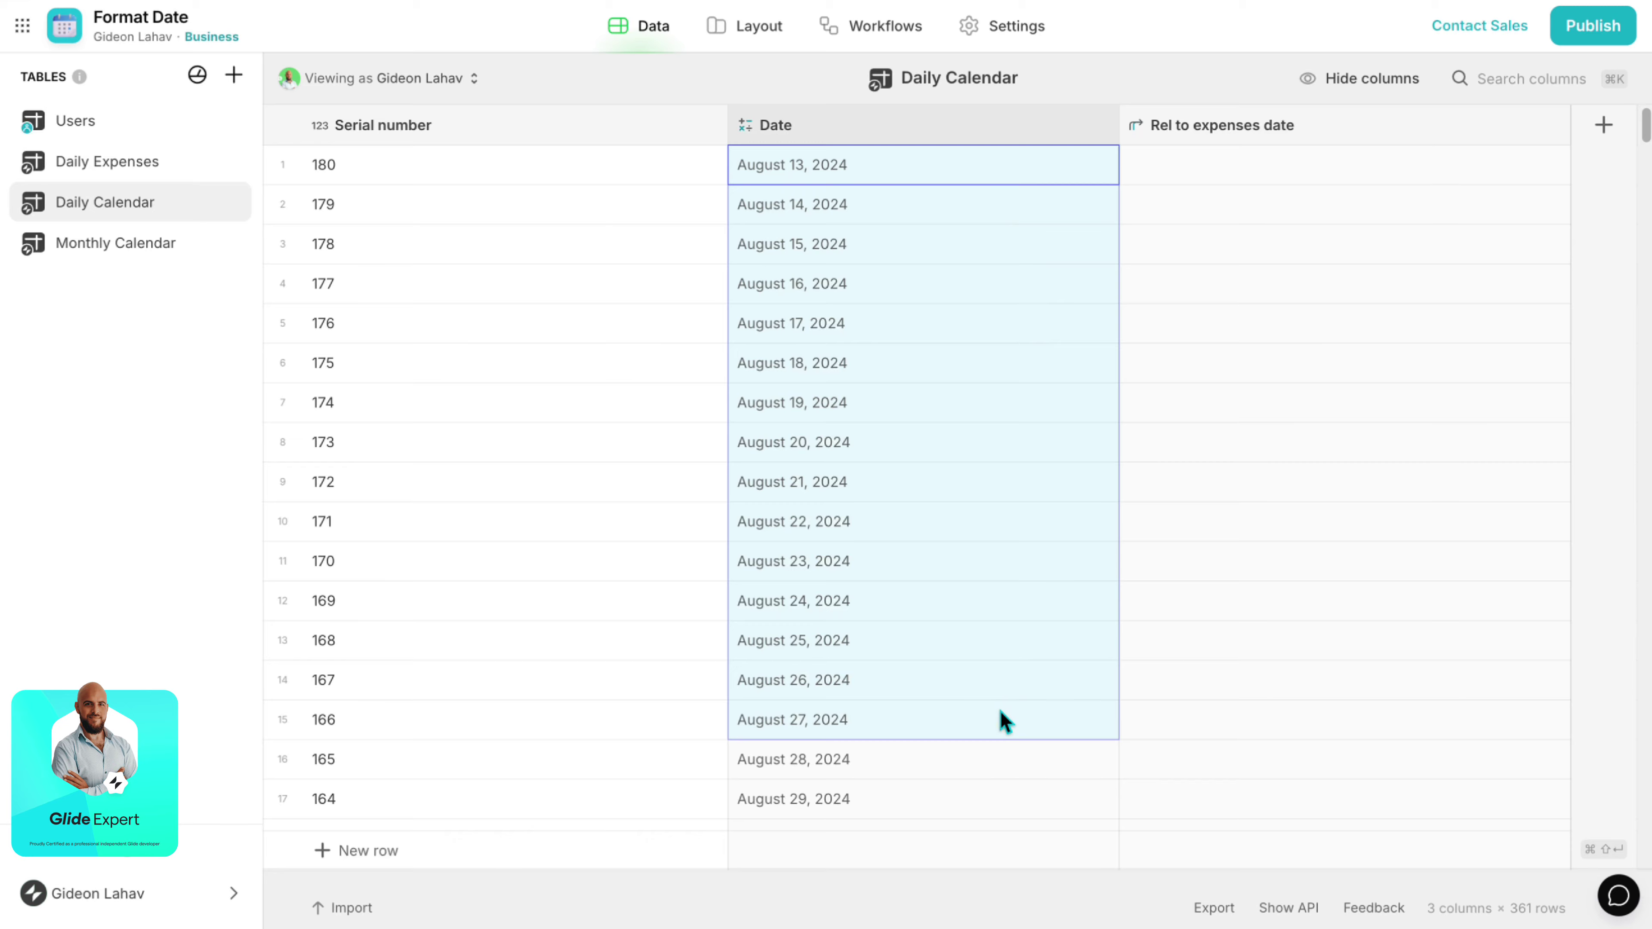
scroll(985, 476, down, 20)
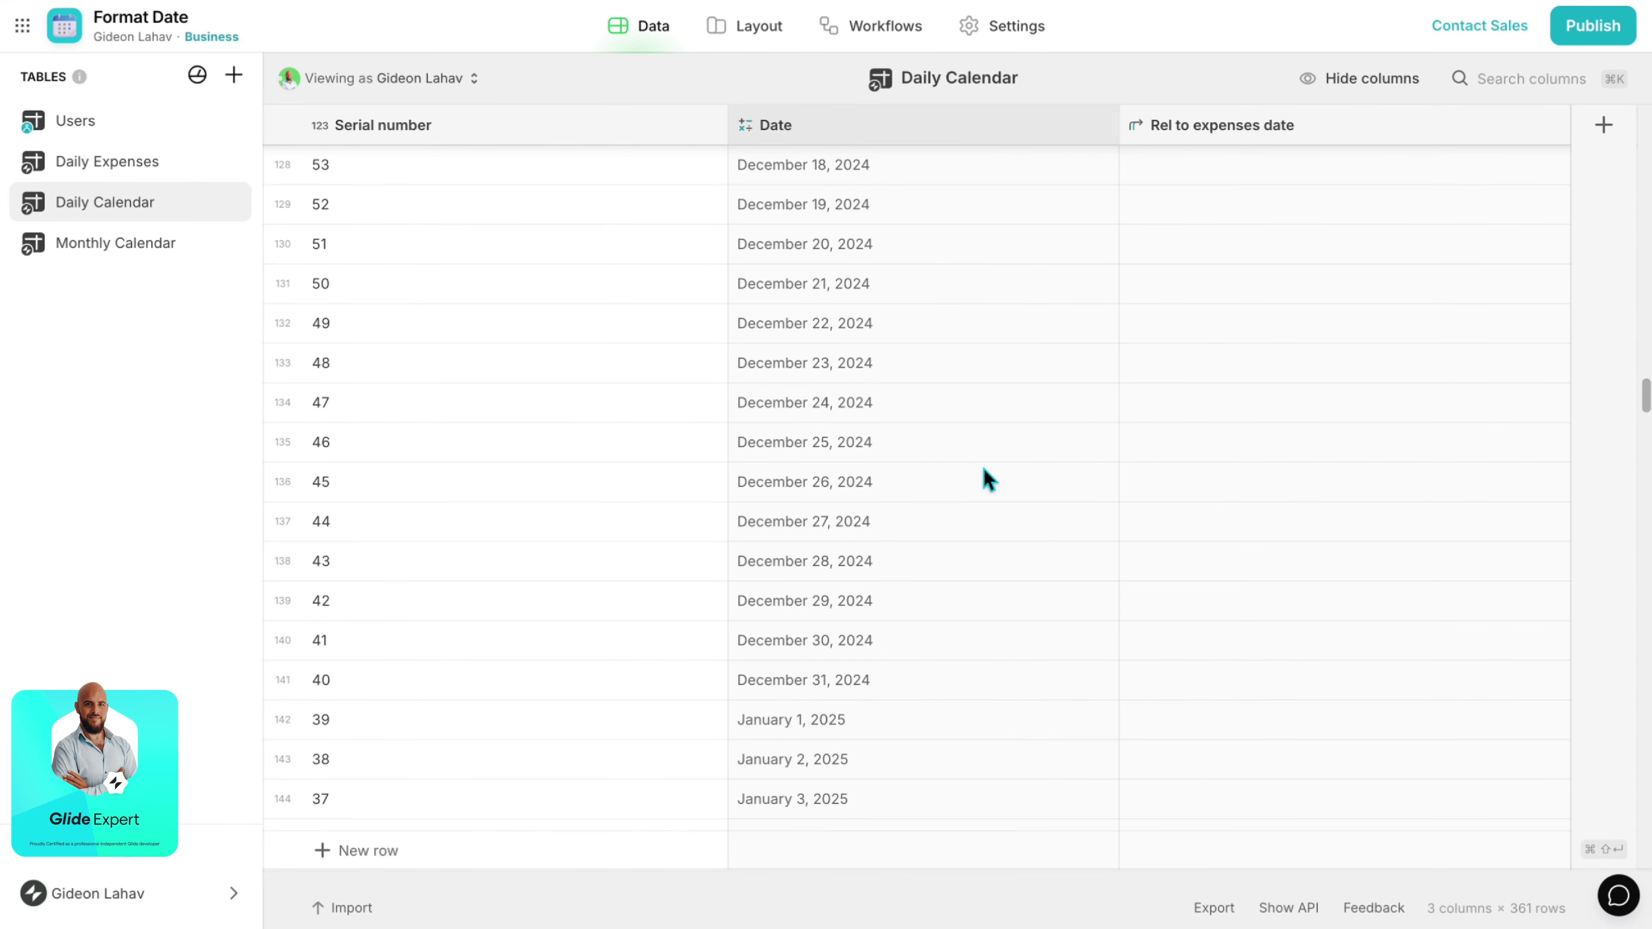
scroll(984, 471, down, 20)
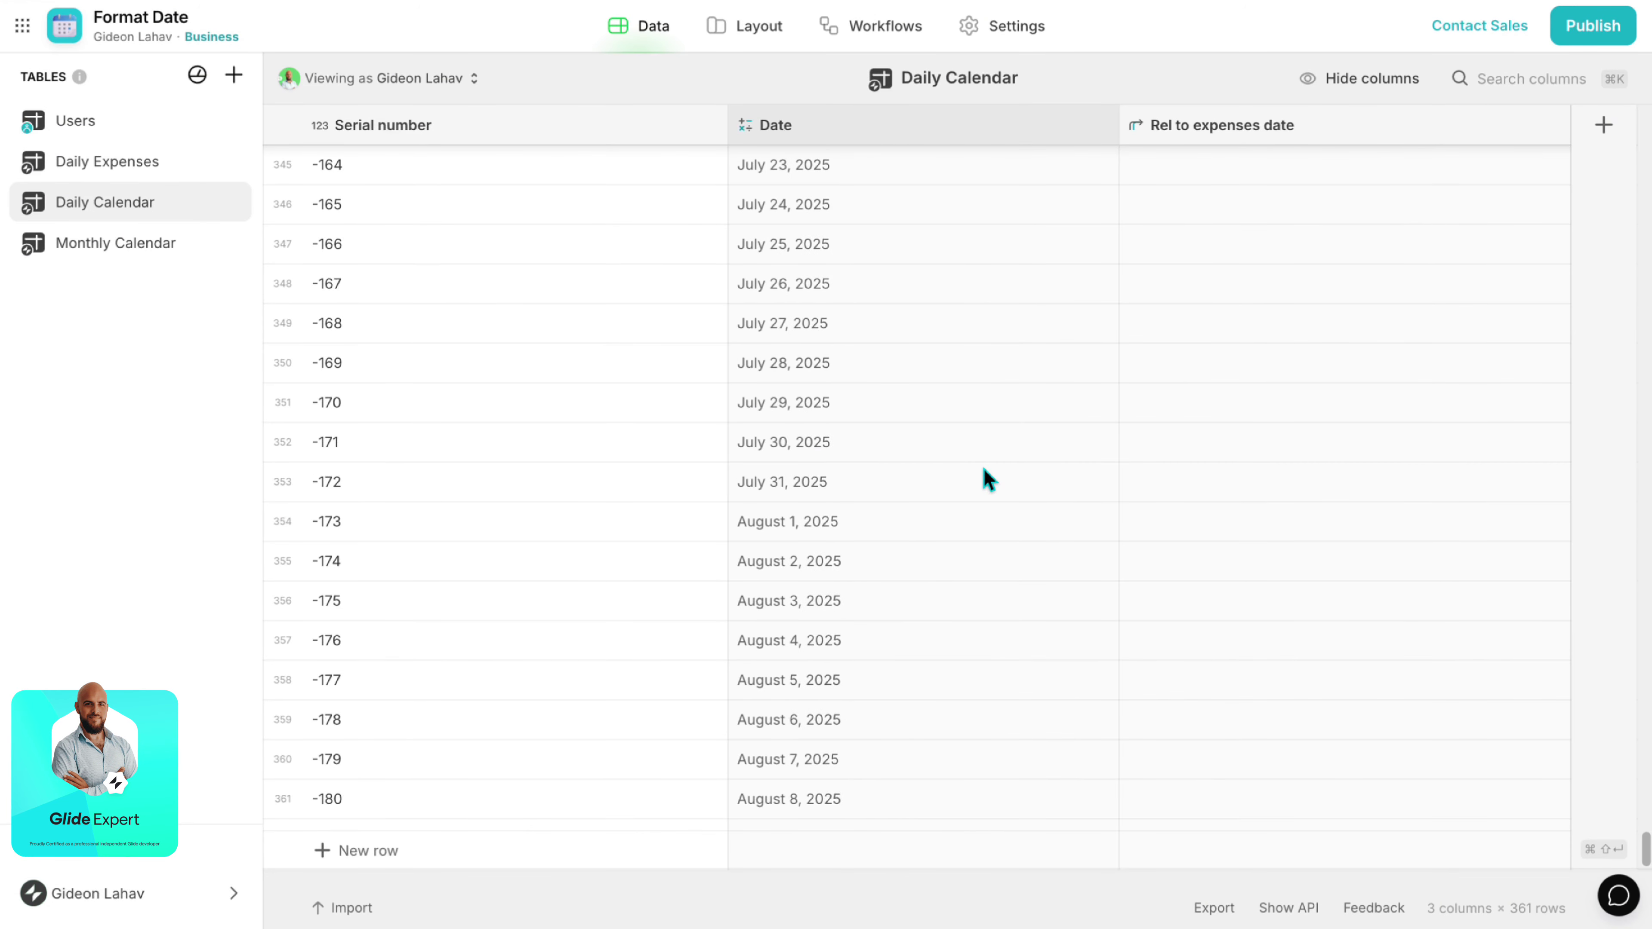
scroll(983, 469, up, 20)
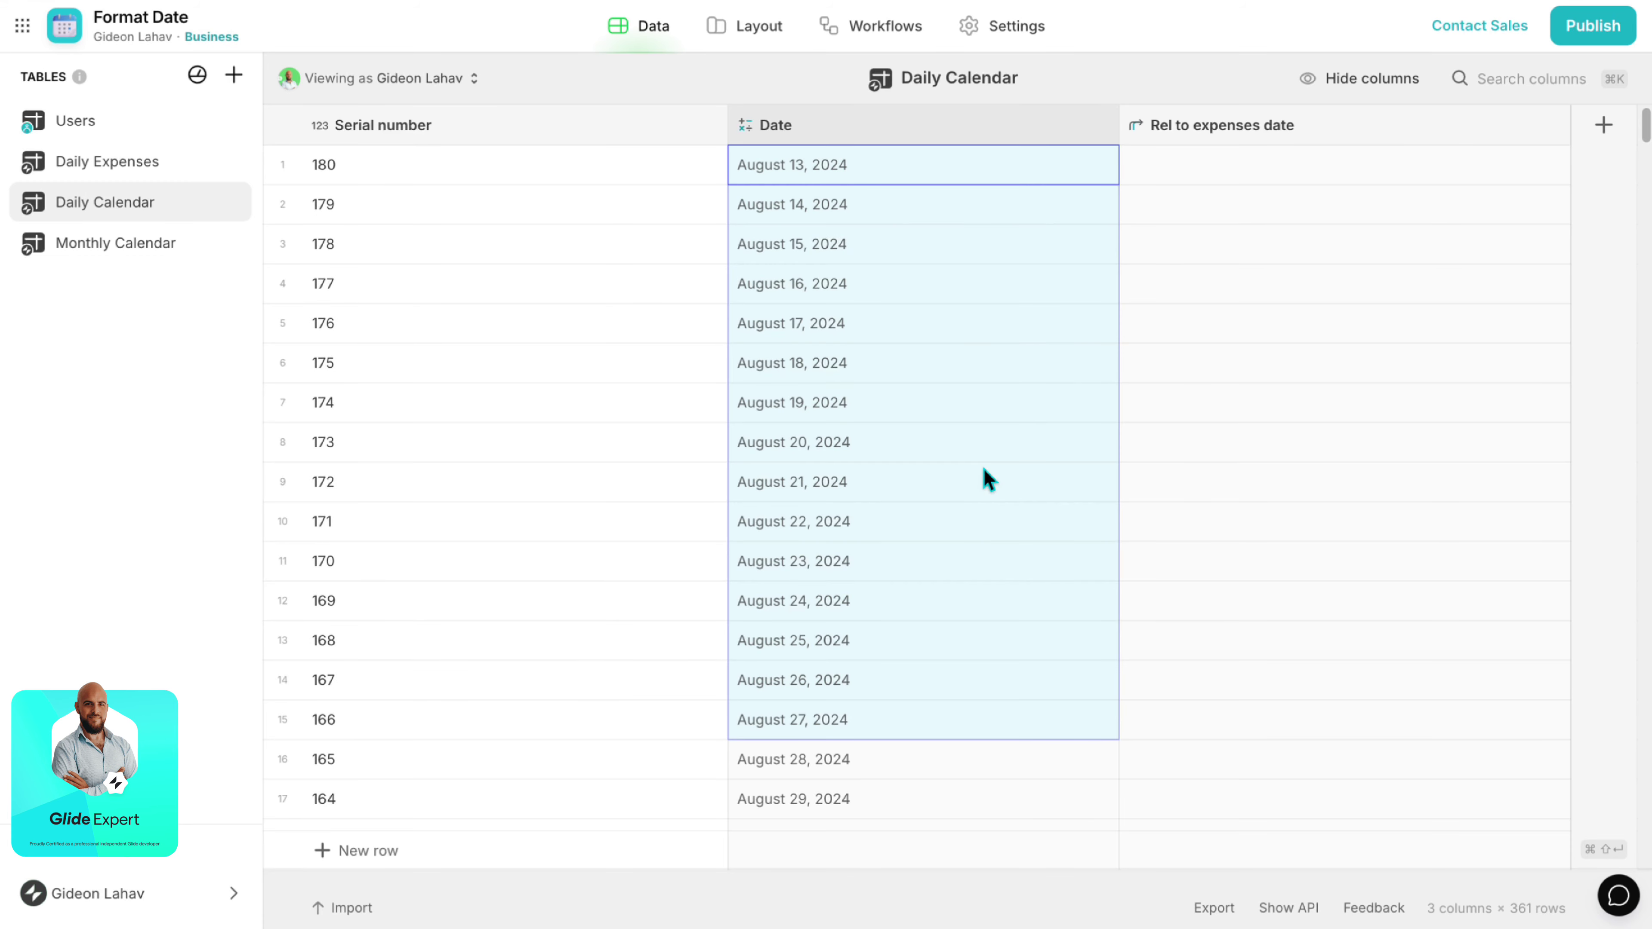
click(1130, 204)
Duplicate the Date column in Daily Calendar as a Format Date column named "Formated Date".
click(1100, 125)
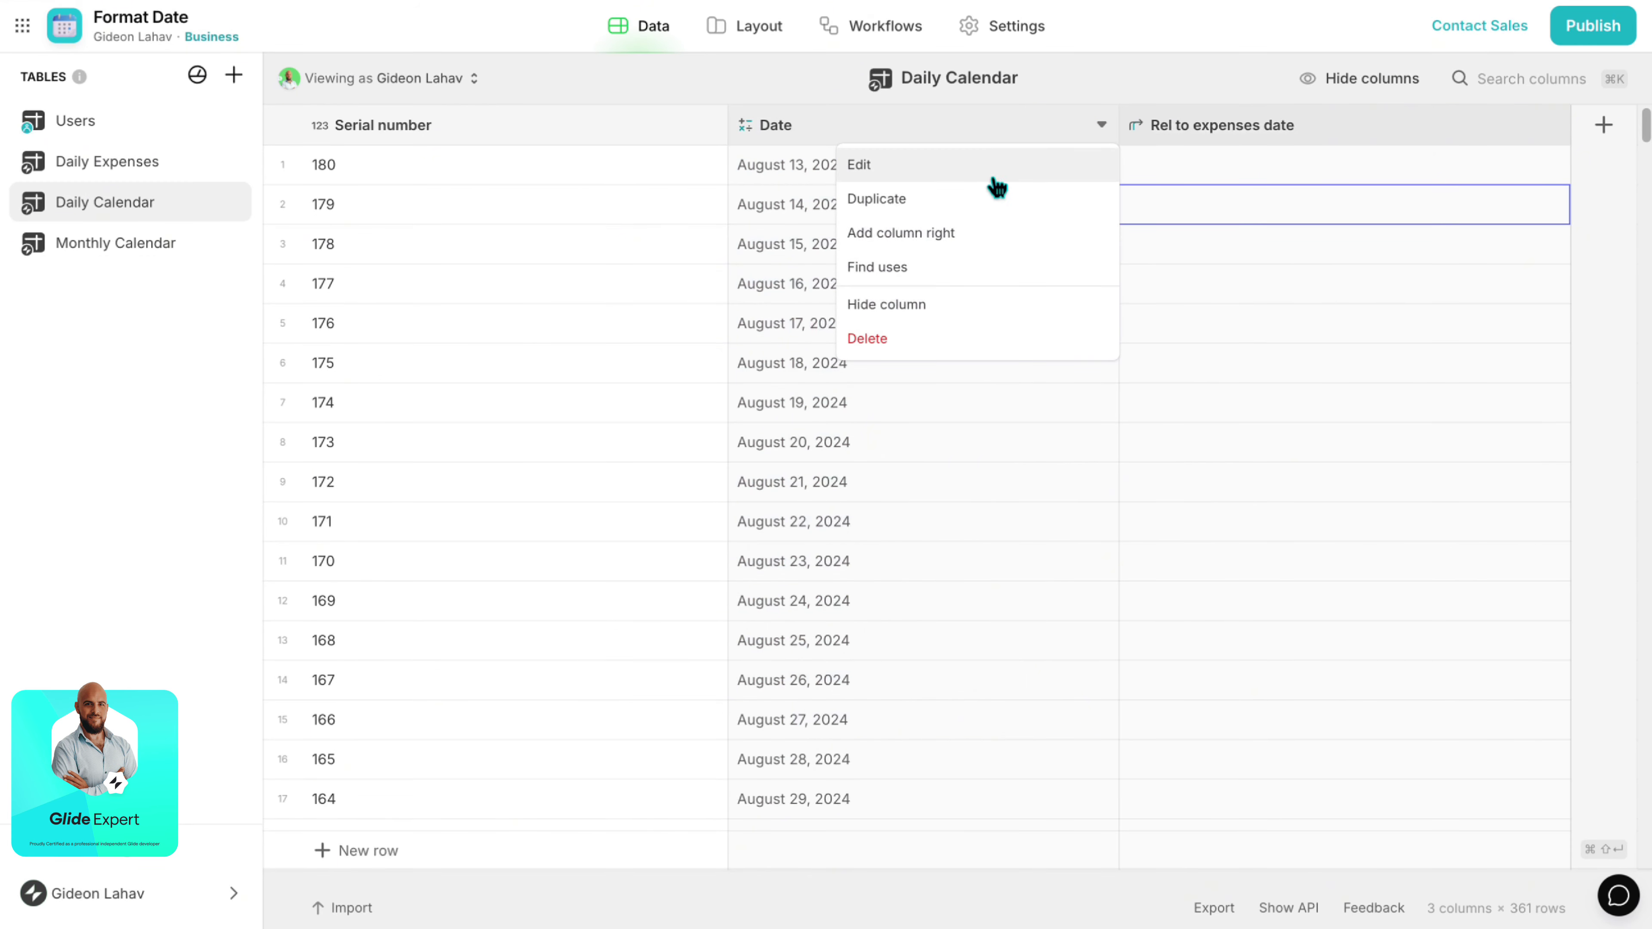
click(981, 199)
click(1434, 215)
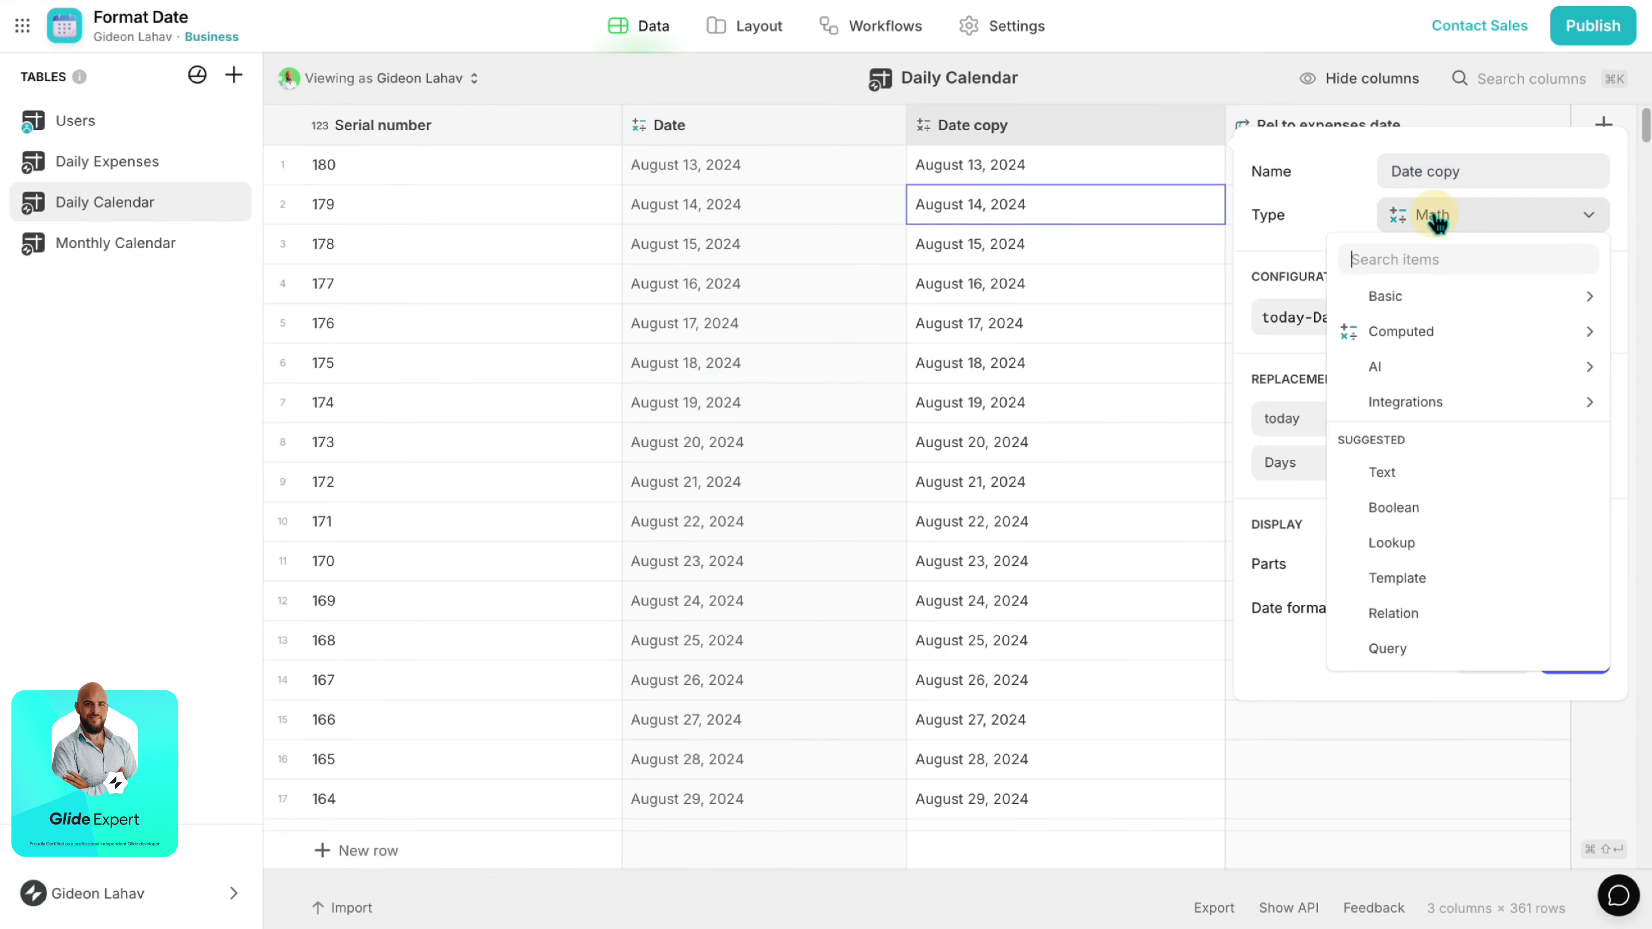
text(for)
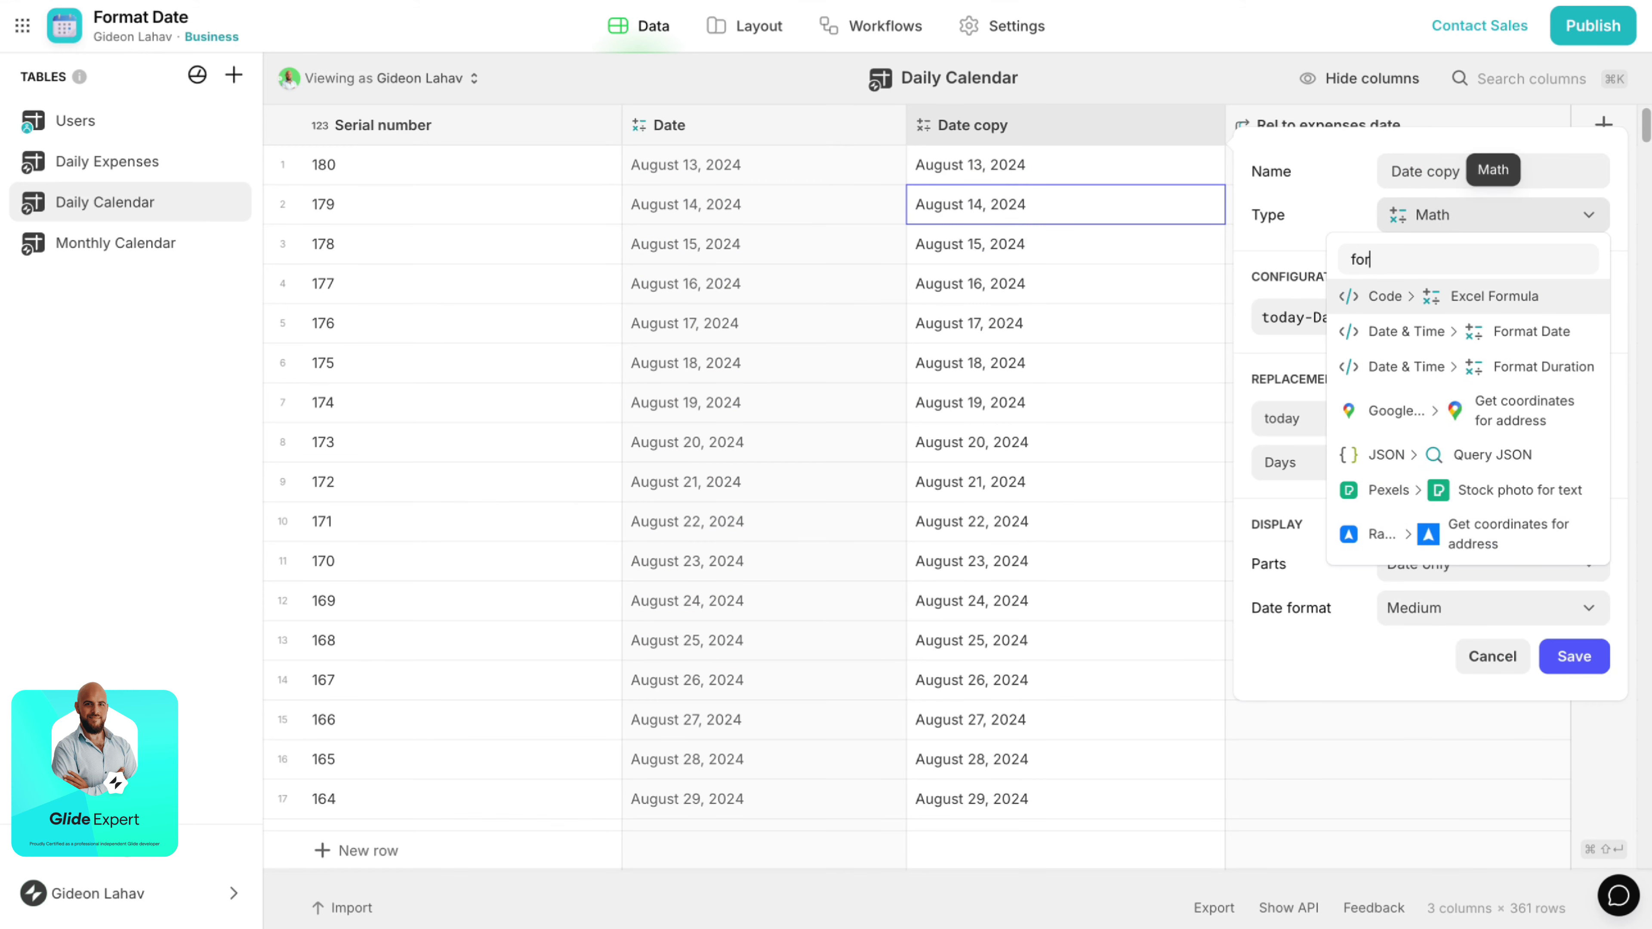
key(Down)
key(Return)
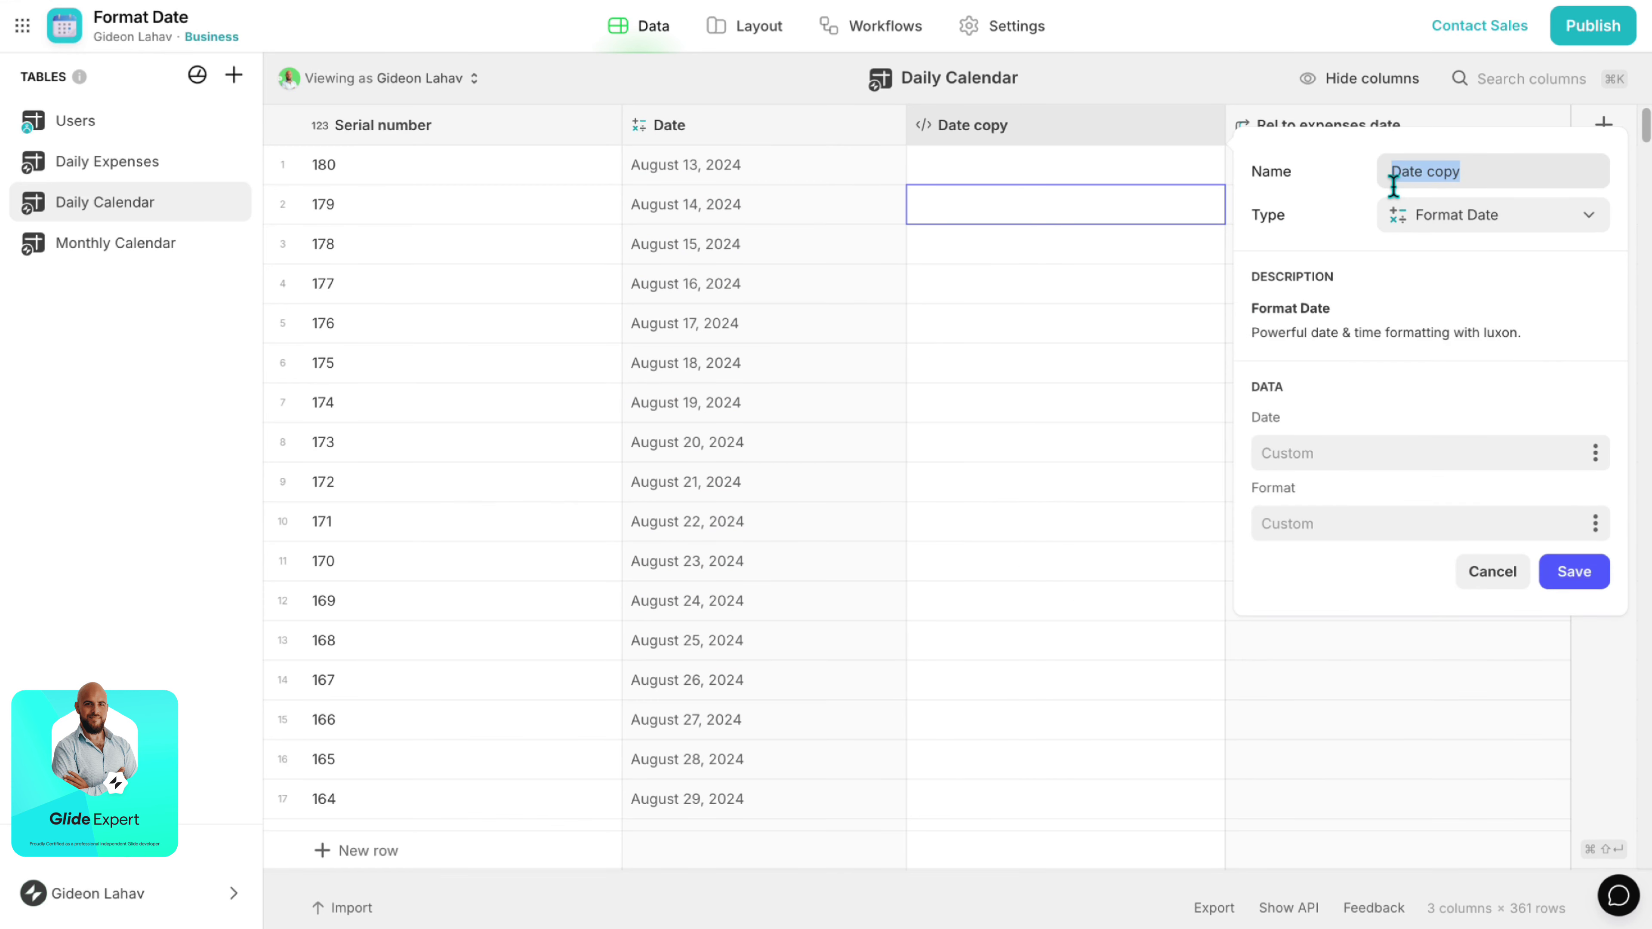
text(Formated Date)
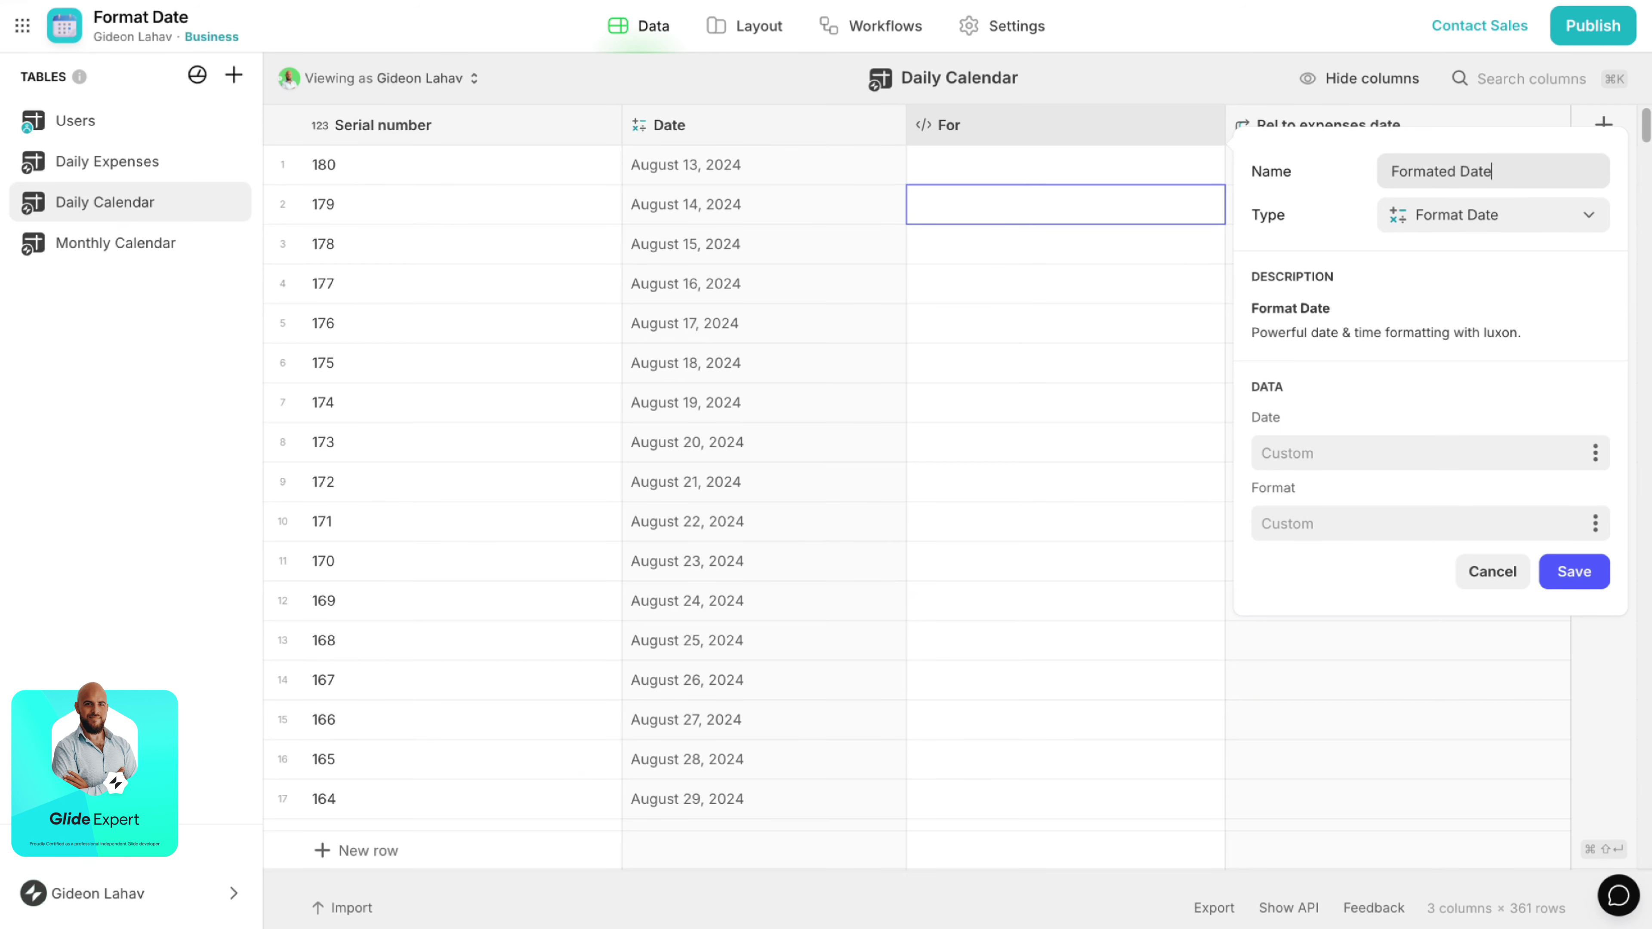
Use Date as the source of the Formated Date column with the format "MMMM dd, yyyy", and save the column.
click(1595, 453)
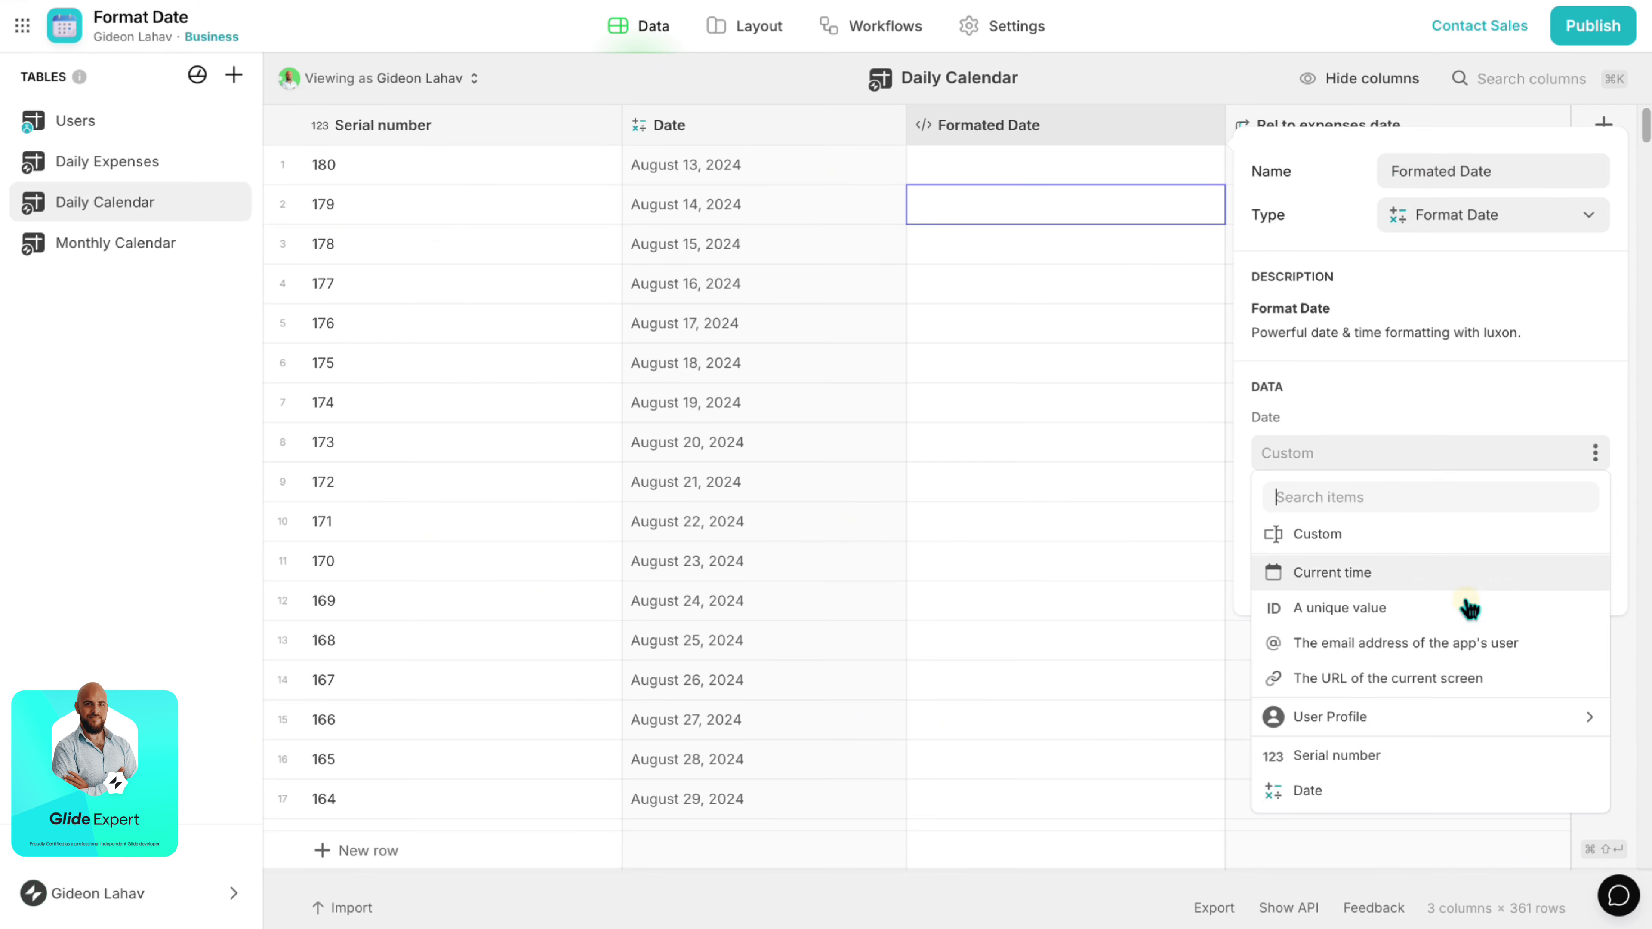
click(1358, 791)
click(1375, 524)
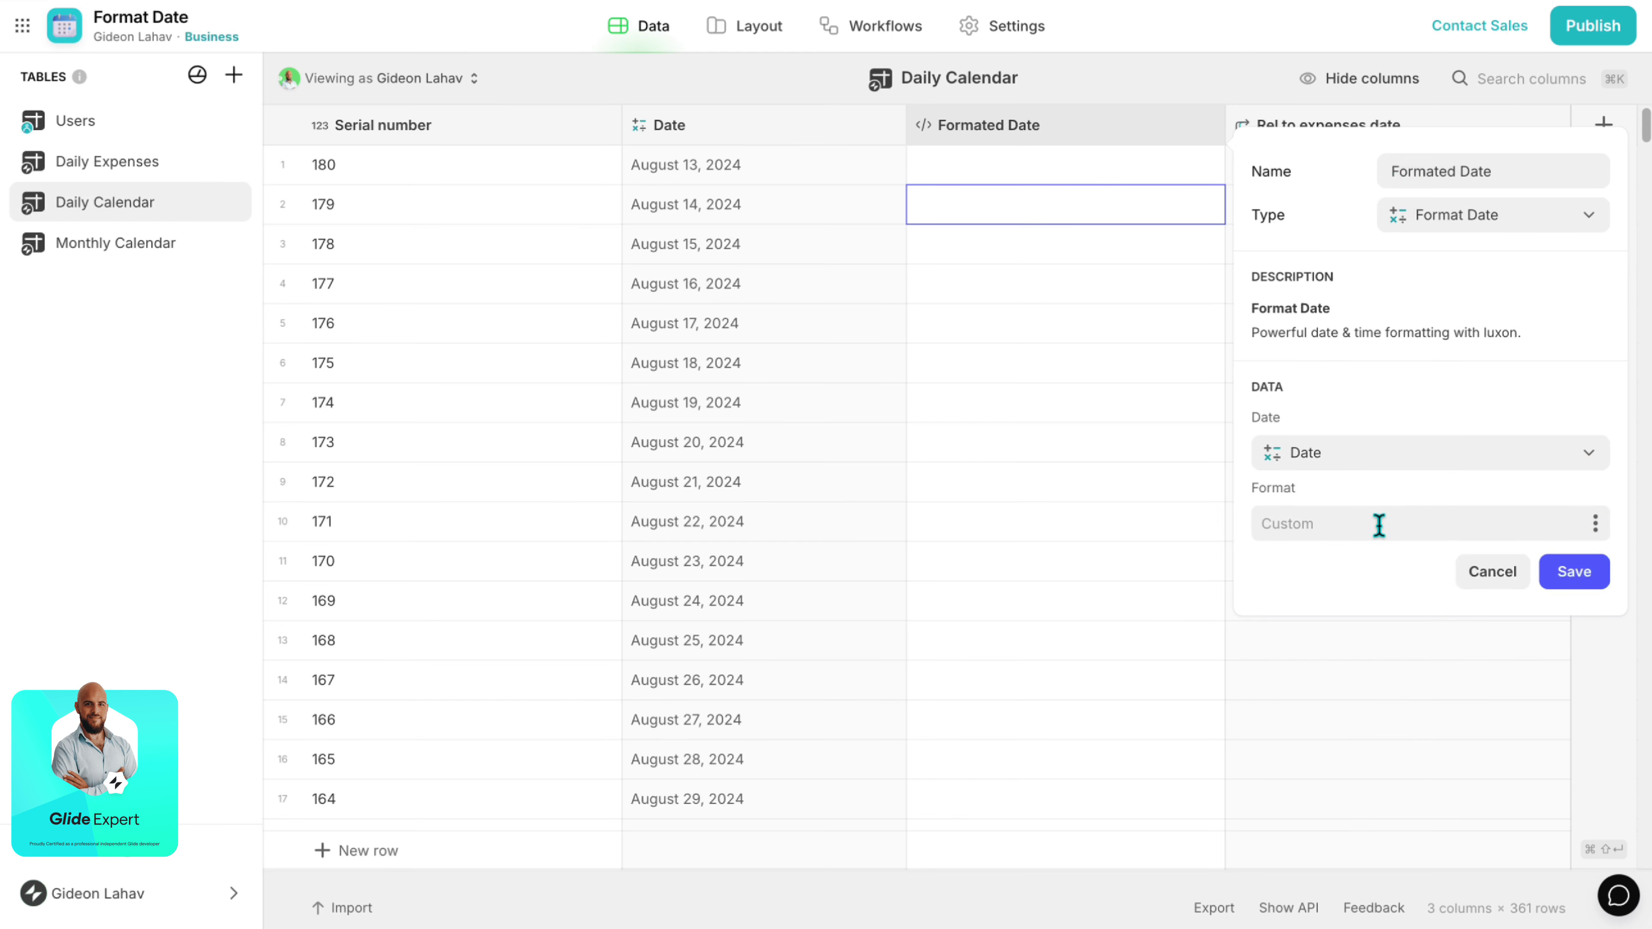
text(MMMM)
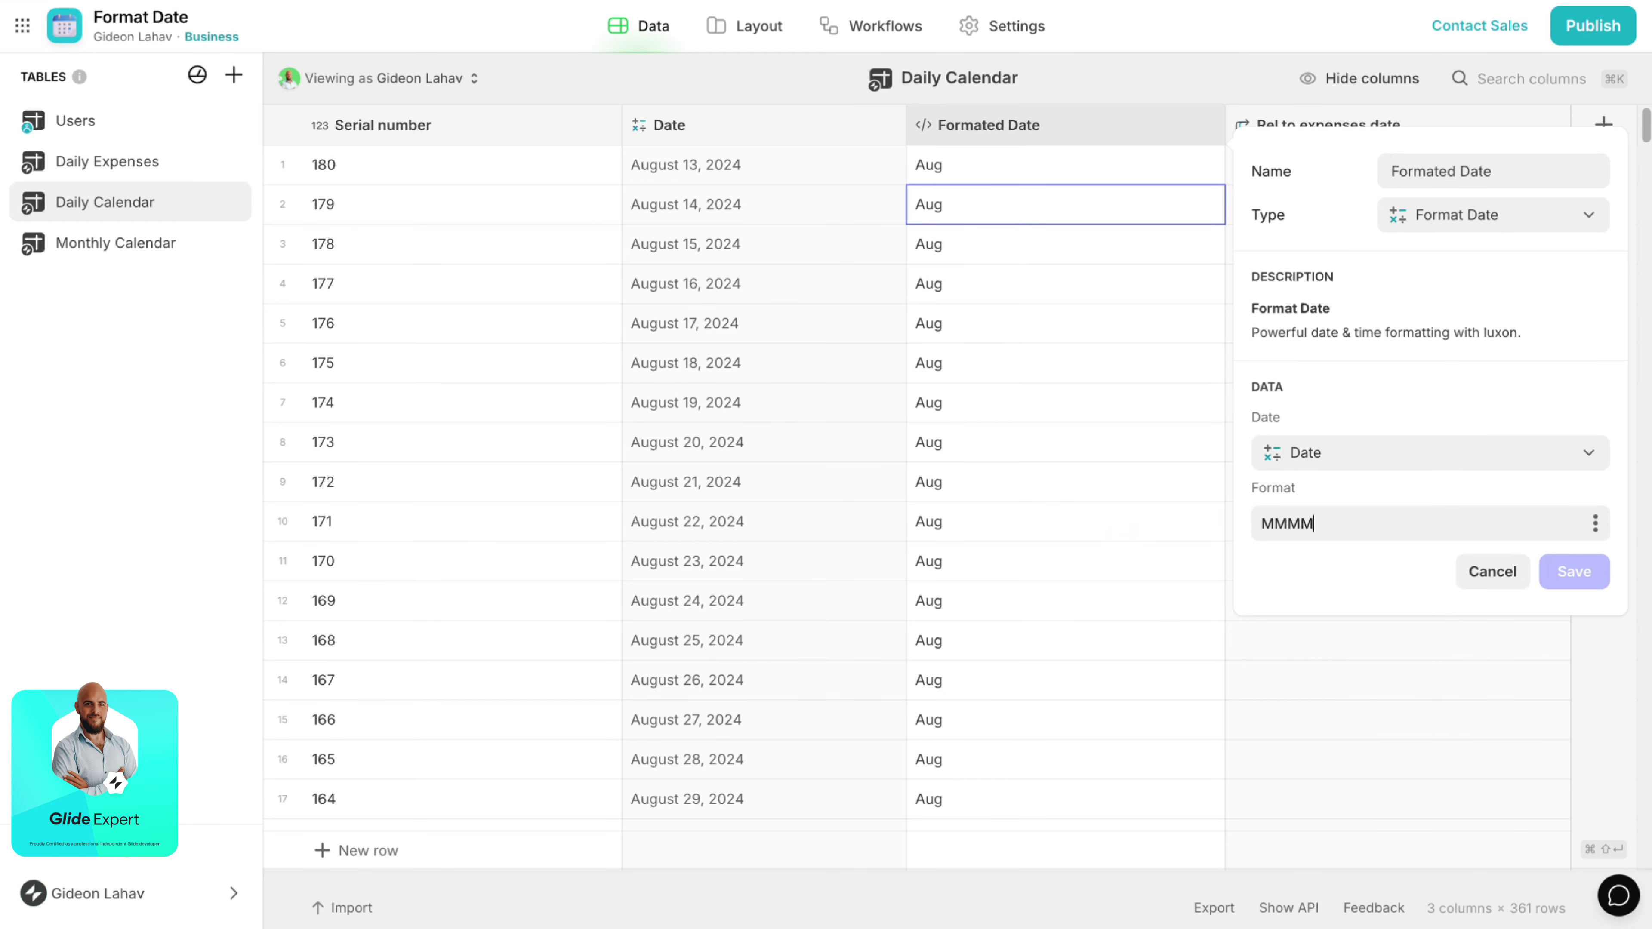
text( dd, yyyy)
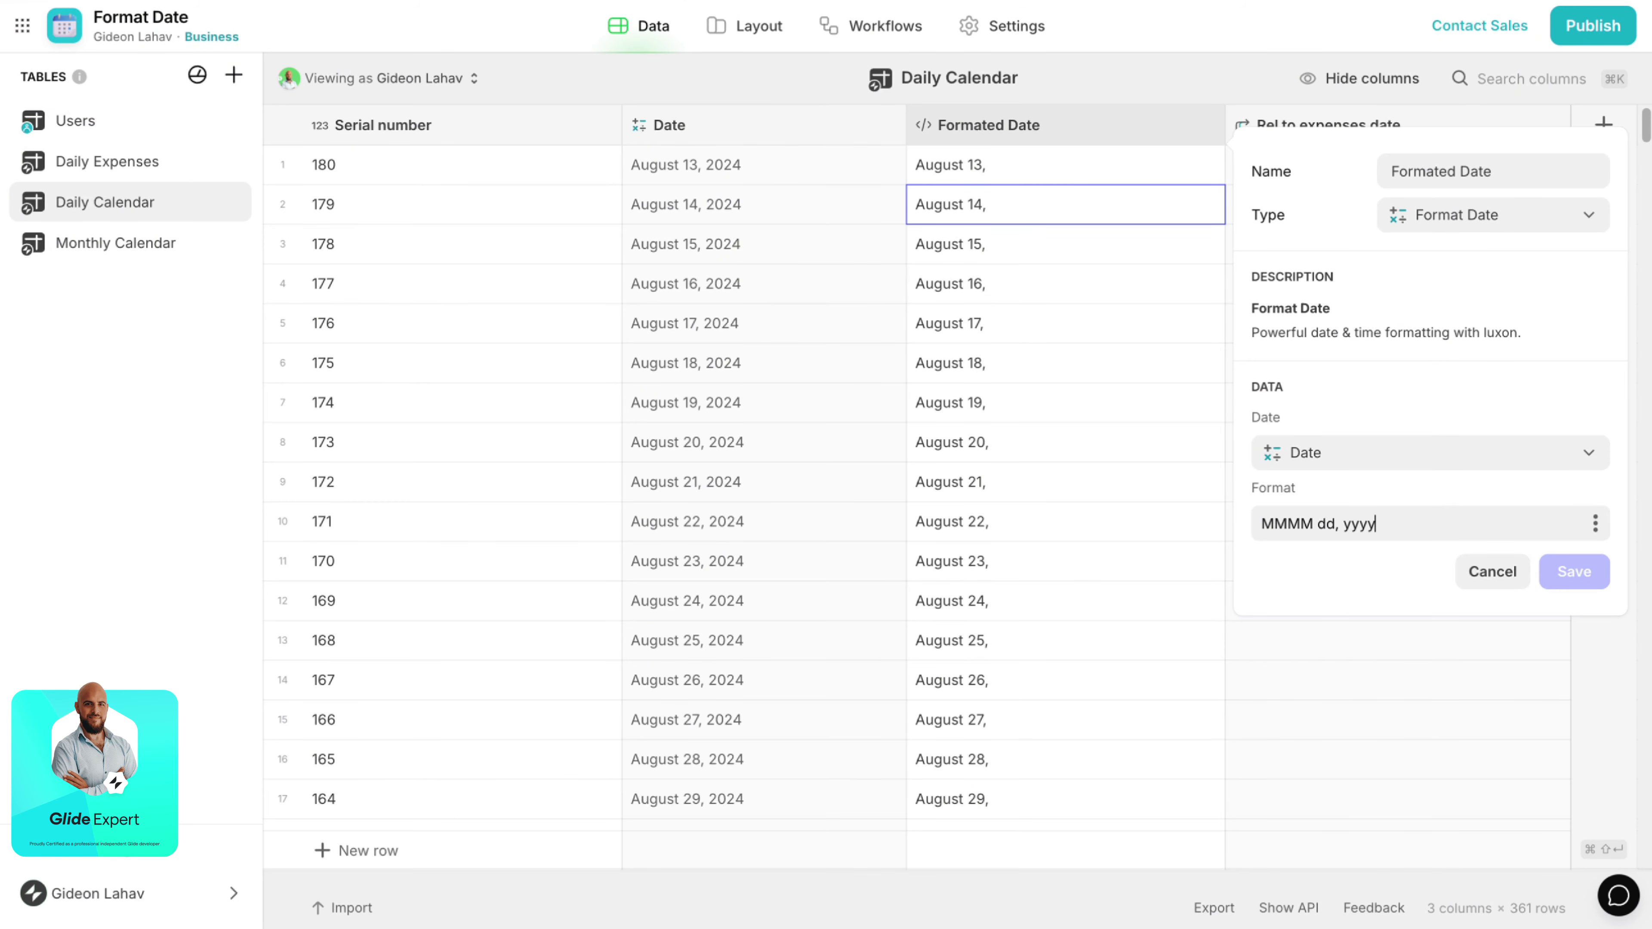
key(super+a)
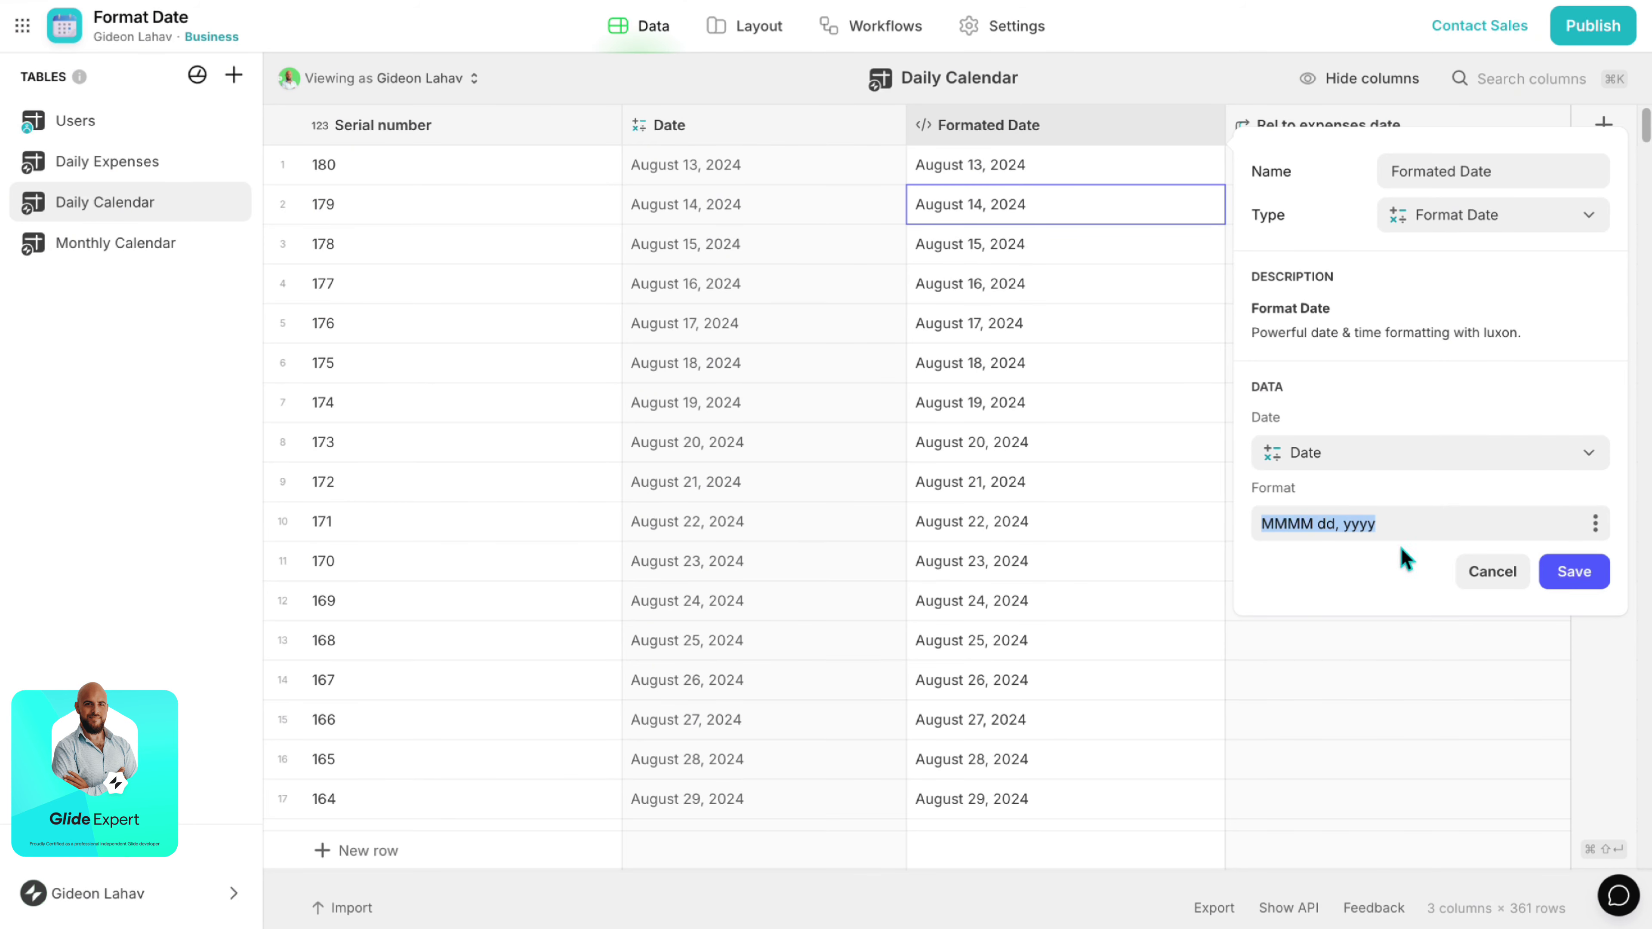
click(1561, 571)
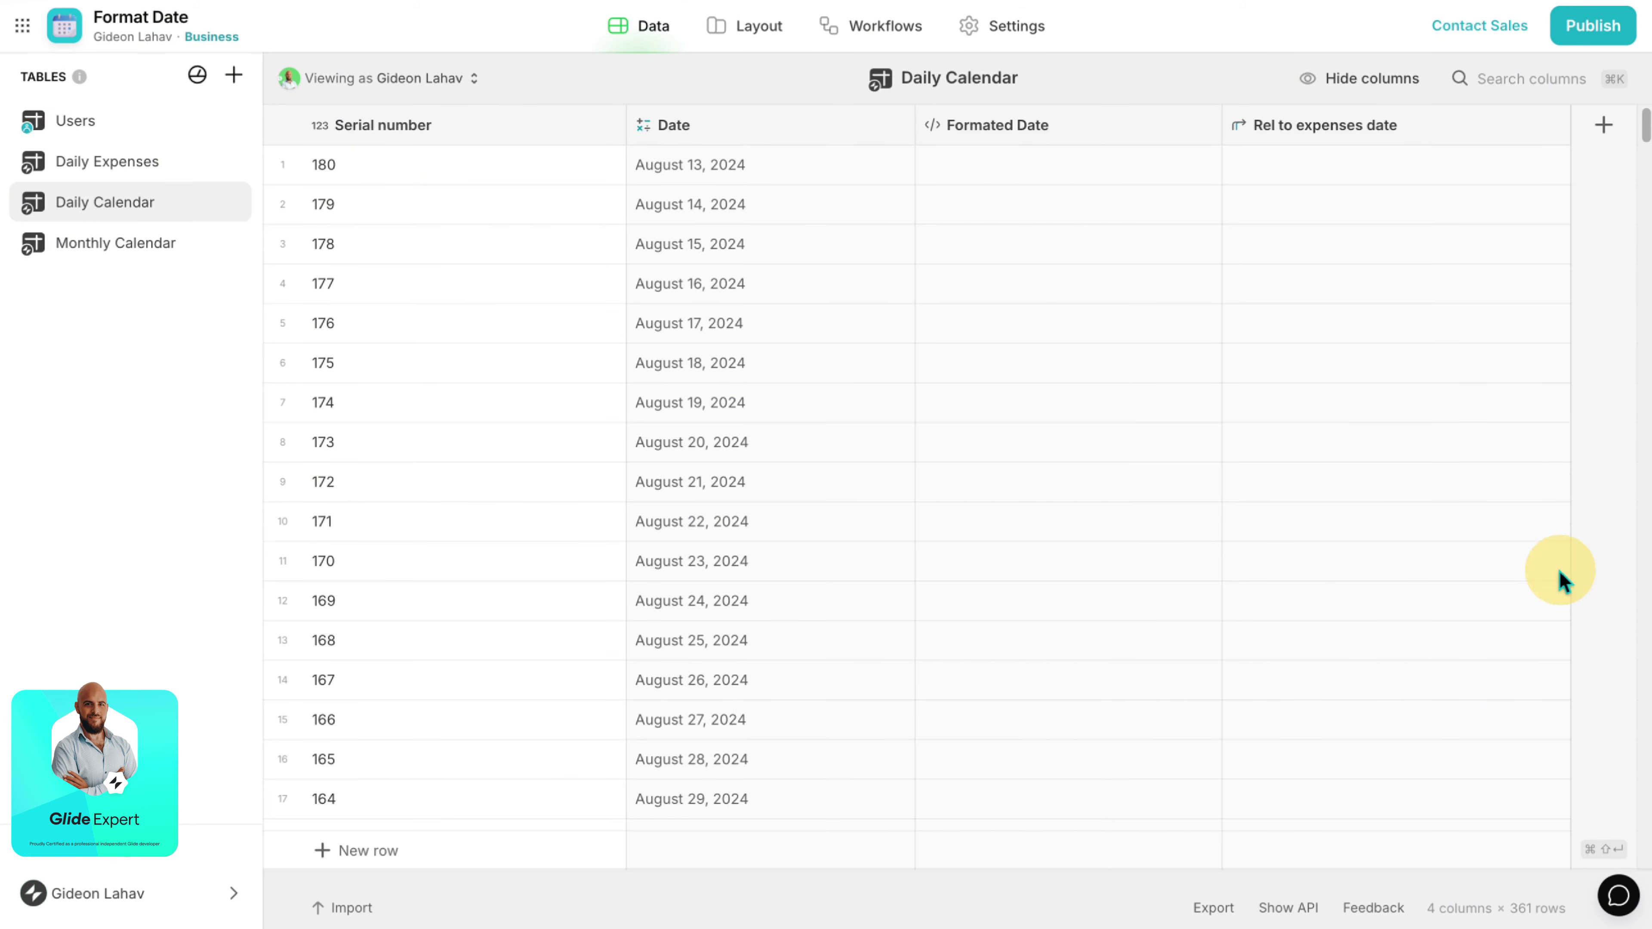
Duplicate the Date Purchased column in Daily Expenses as a Format Date column named "Format Date Purchased".
click(216, 168)
click(1320, 126)
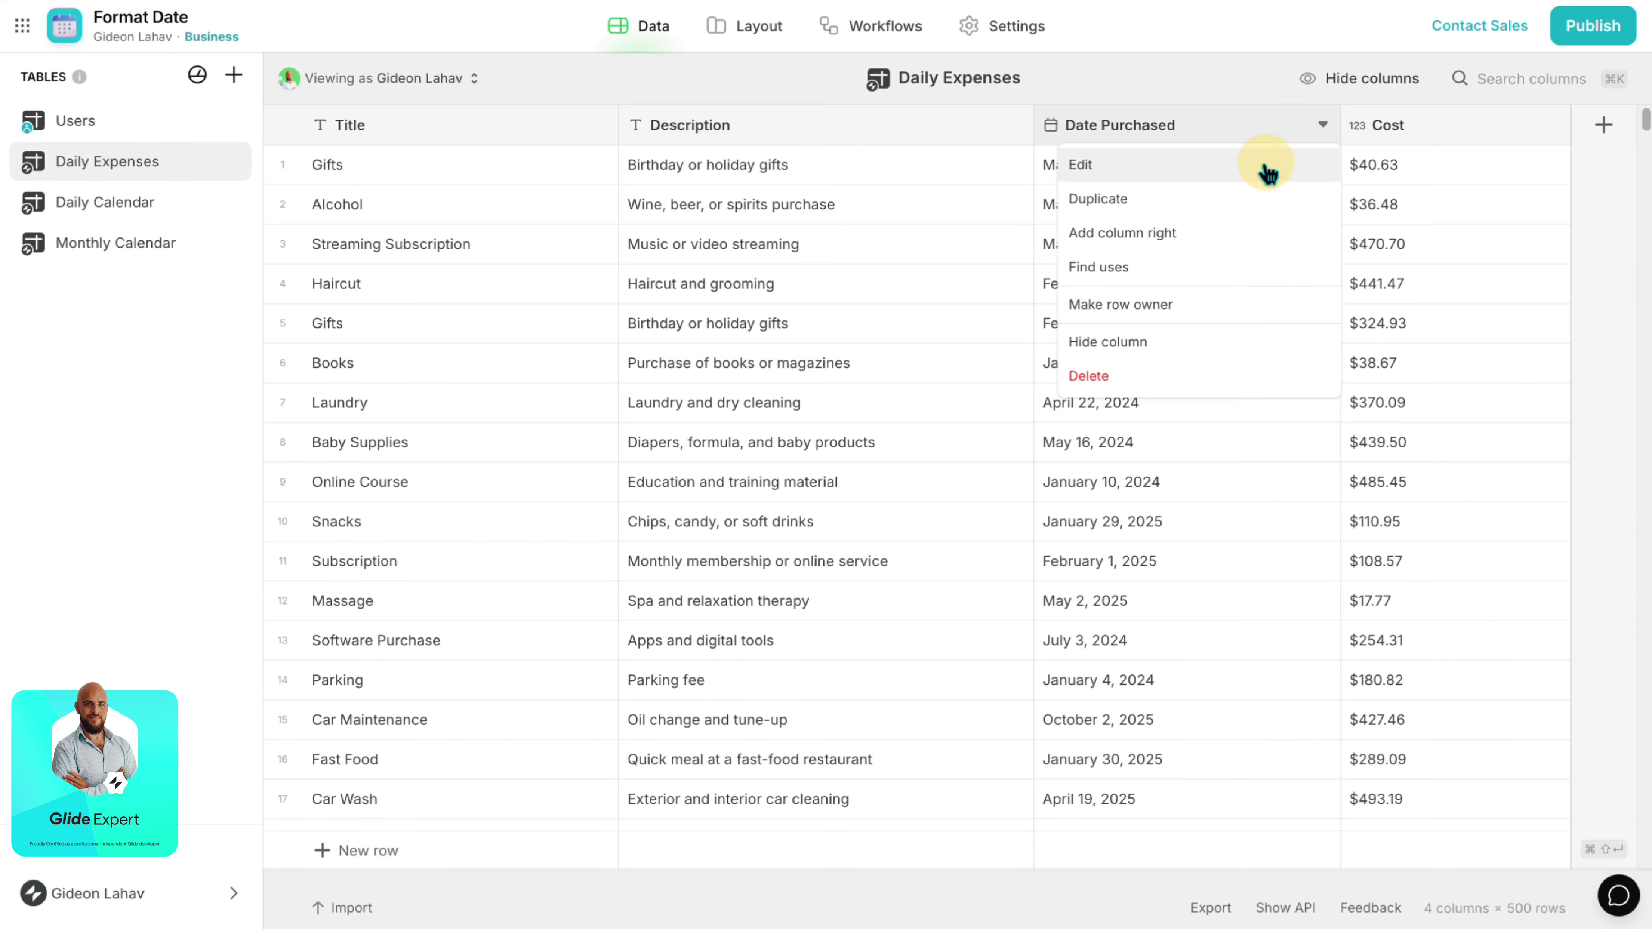
click(1225, 203)
text(Format Date Purchased)
click(970, 218)
text(f)
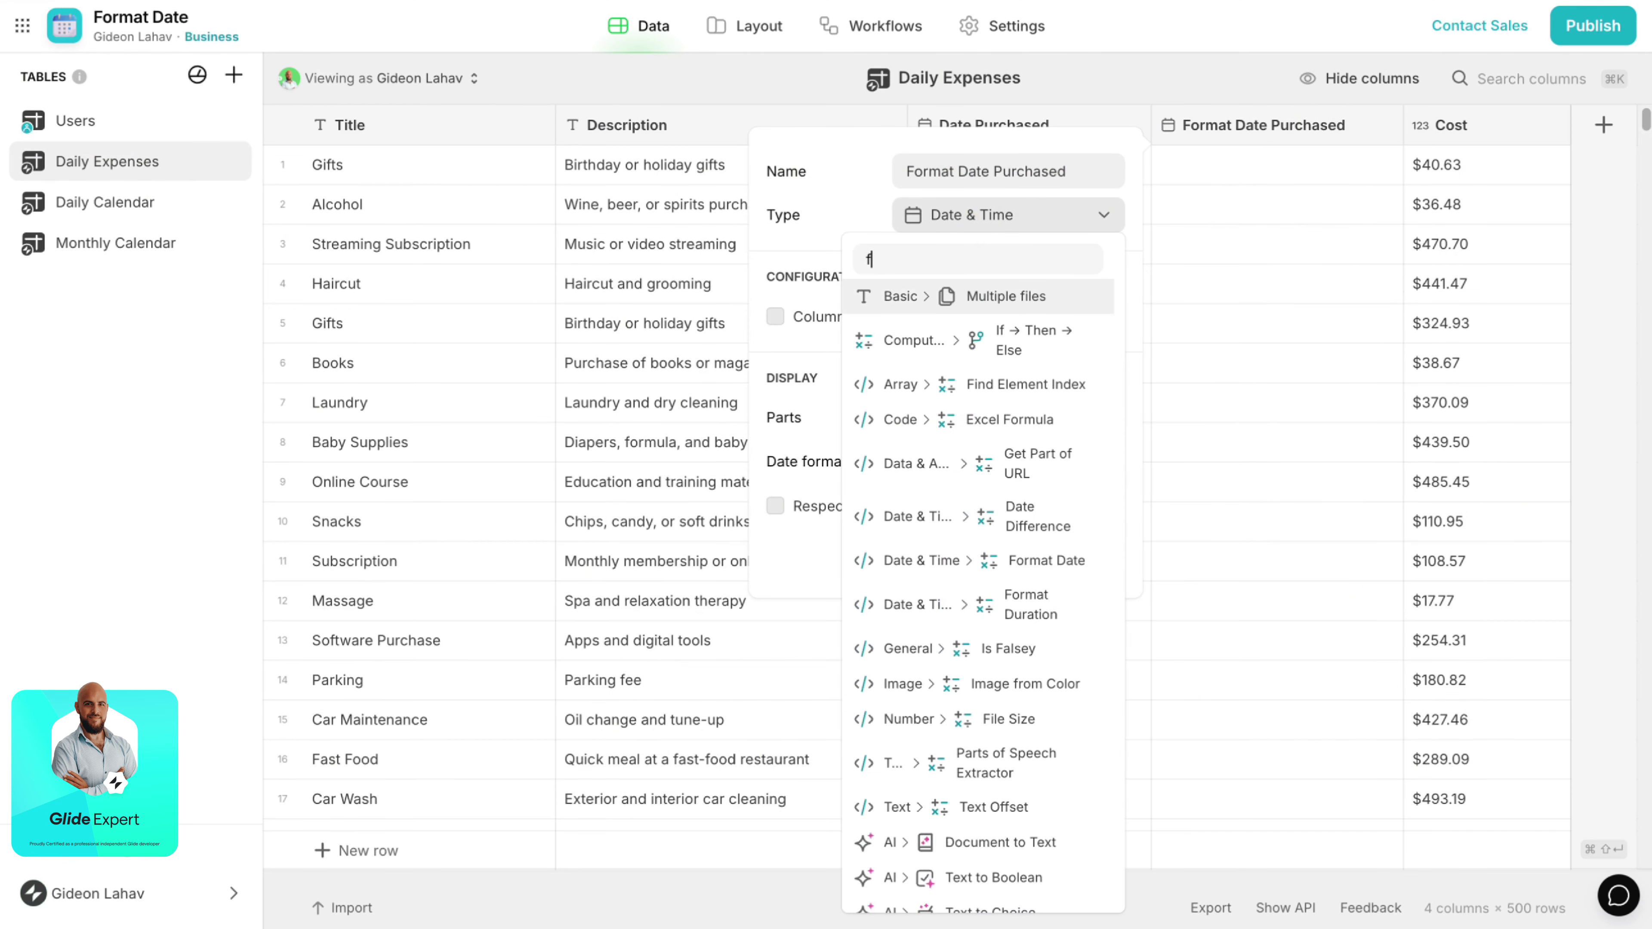
text(orm)
key(Down)
key(Return)
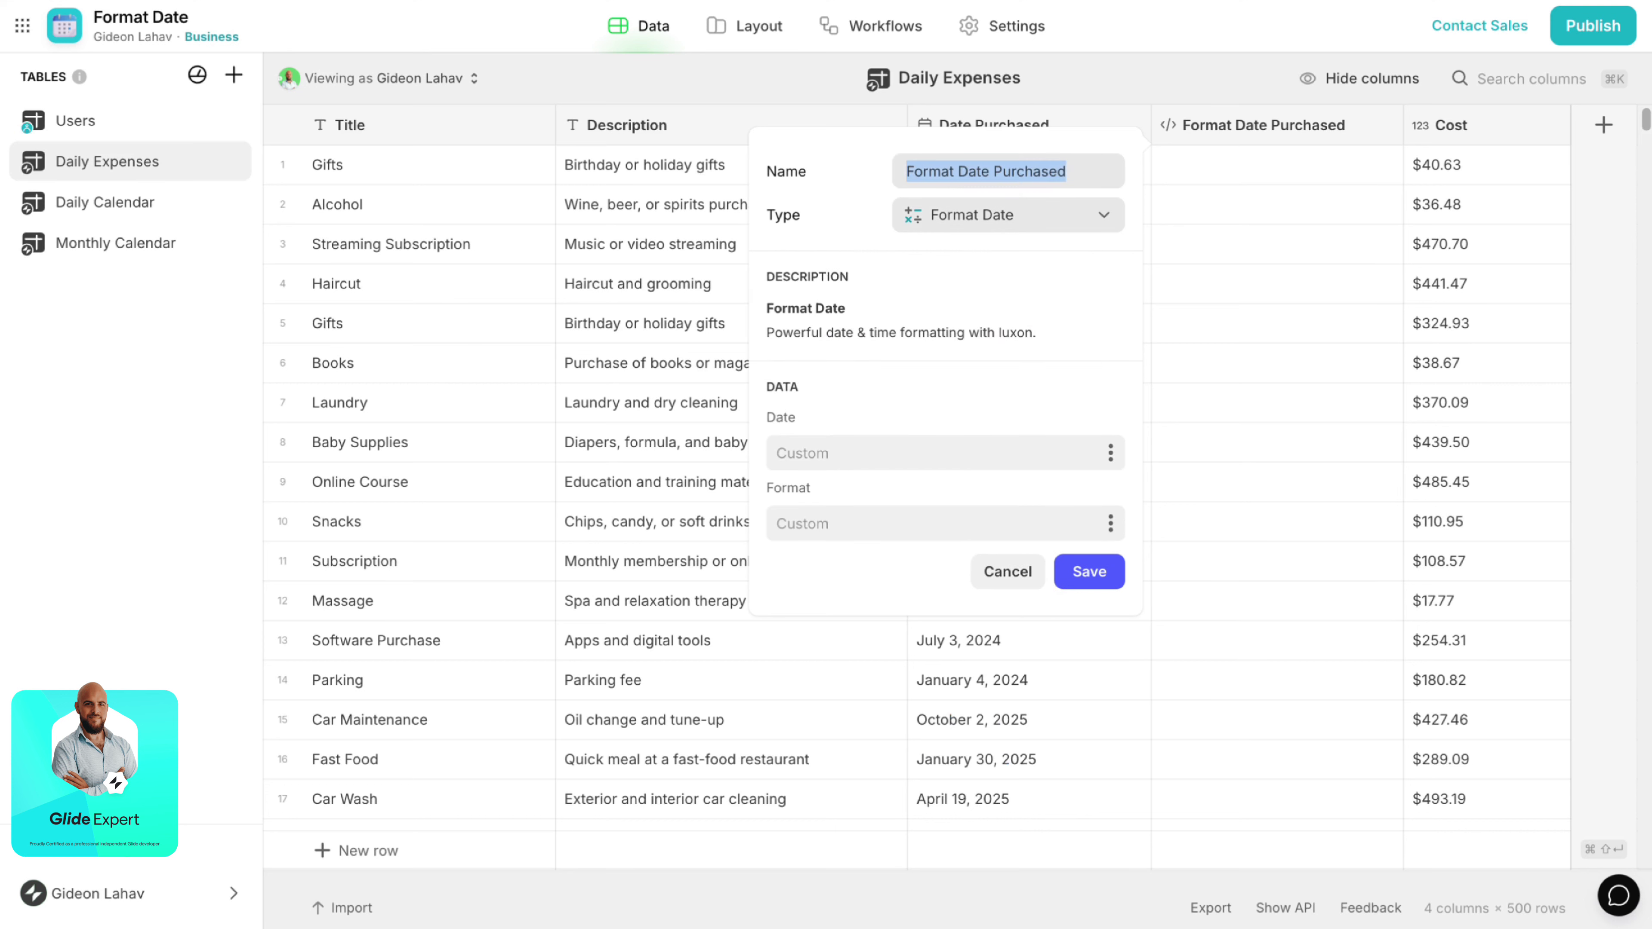
Use Date Purchased as the source of the new column with the format "MMMM dd, yyyy", and save it.
click(1111, 453)
click(930, 825)
click(933, 517)
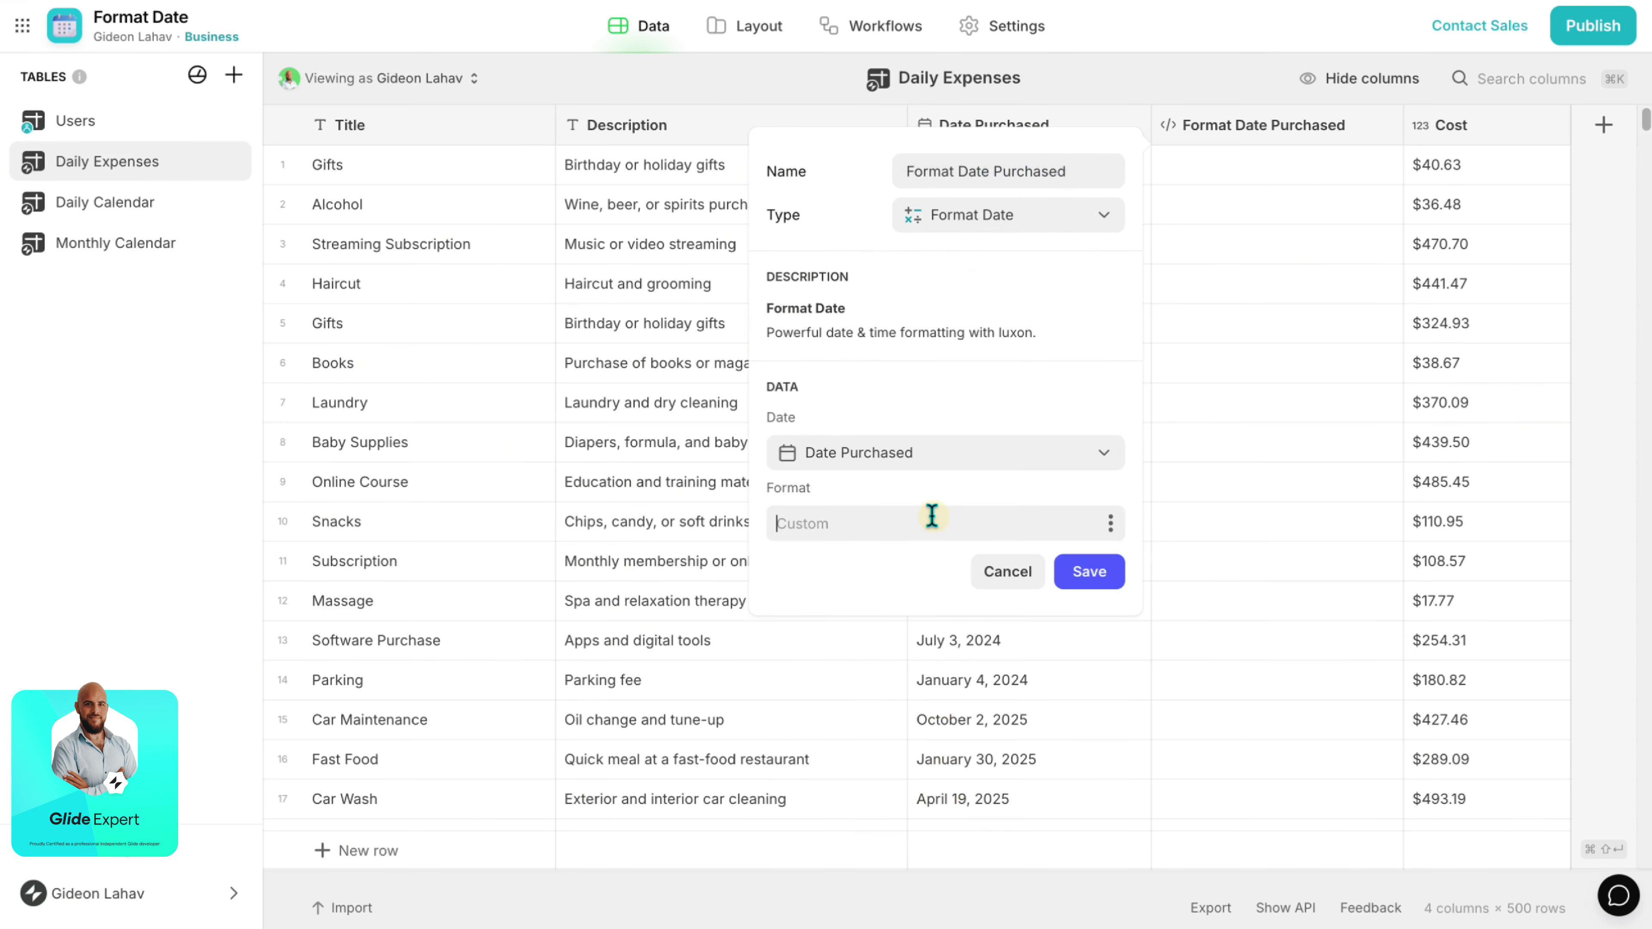
text(MMMM dd, yyyy)
click(1070, 572)
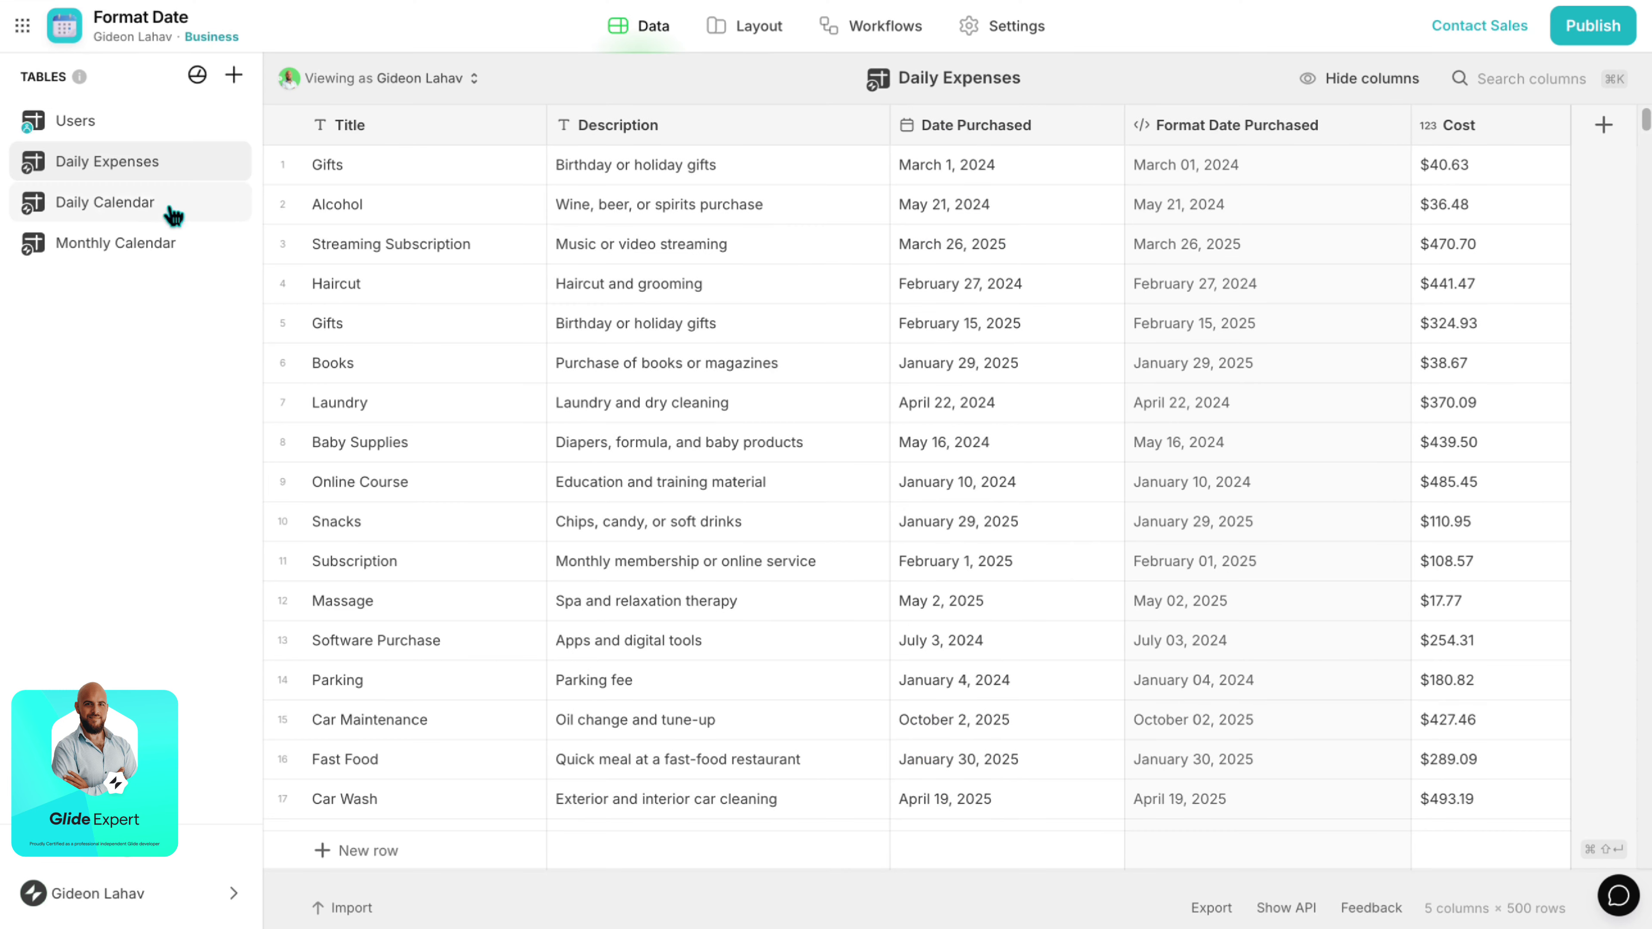
Change Daily Calendar's "Rel to expenses date" relation to match Formated Date with Format Date Purchased in Daily Expenses, and save it.
click(128, 218)
double_click(1333, 127)
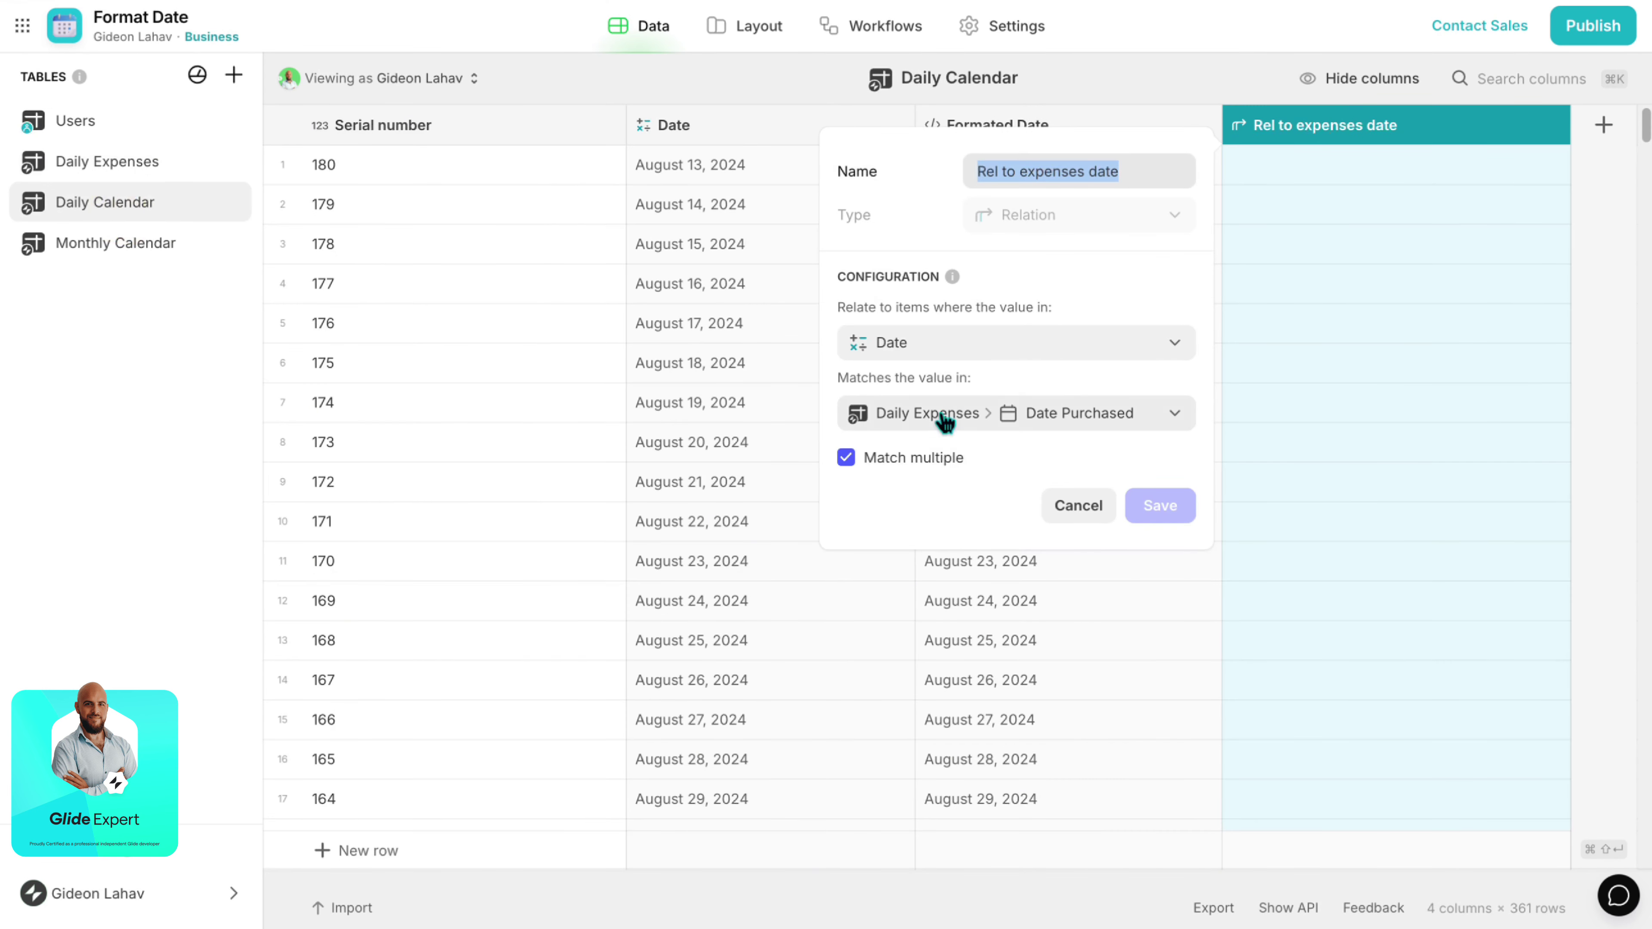
click(923, 348)
click(944, 491)
click(936, 417)
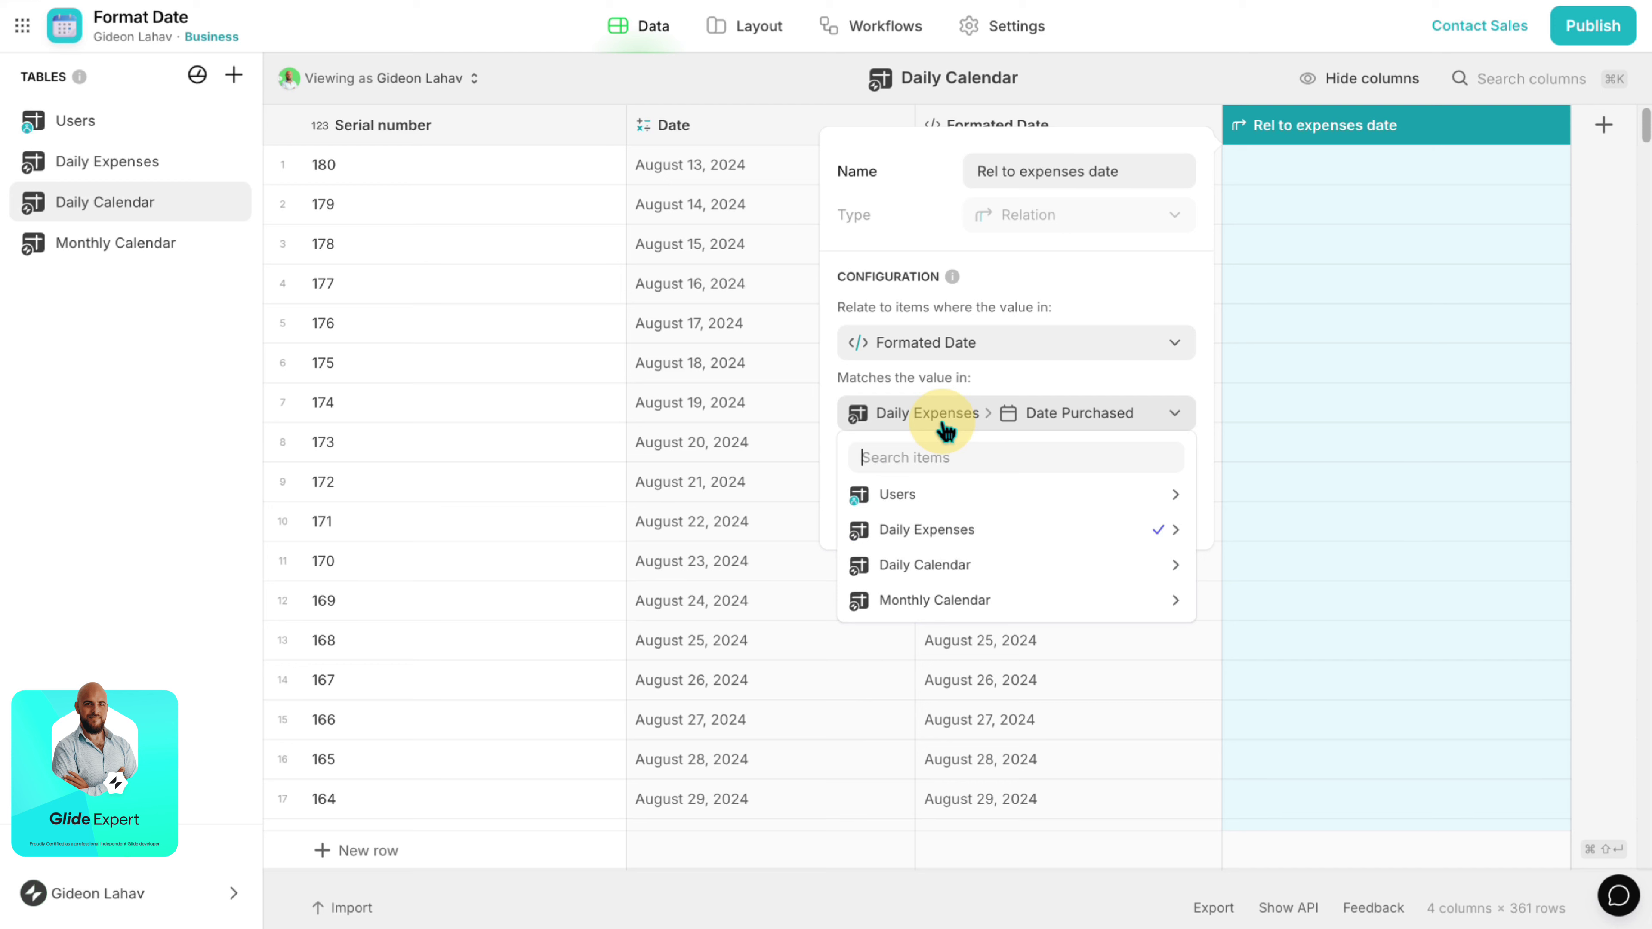
mouse_move(1022, 534)
click(1282, 636)
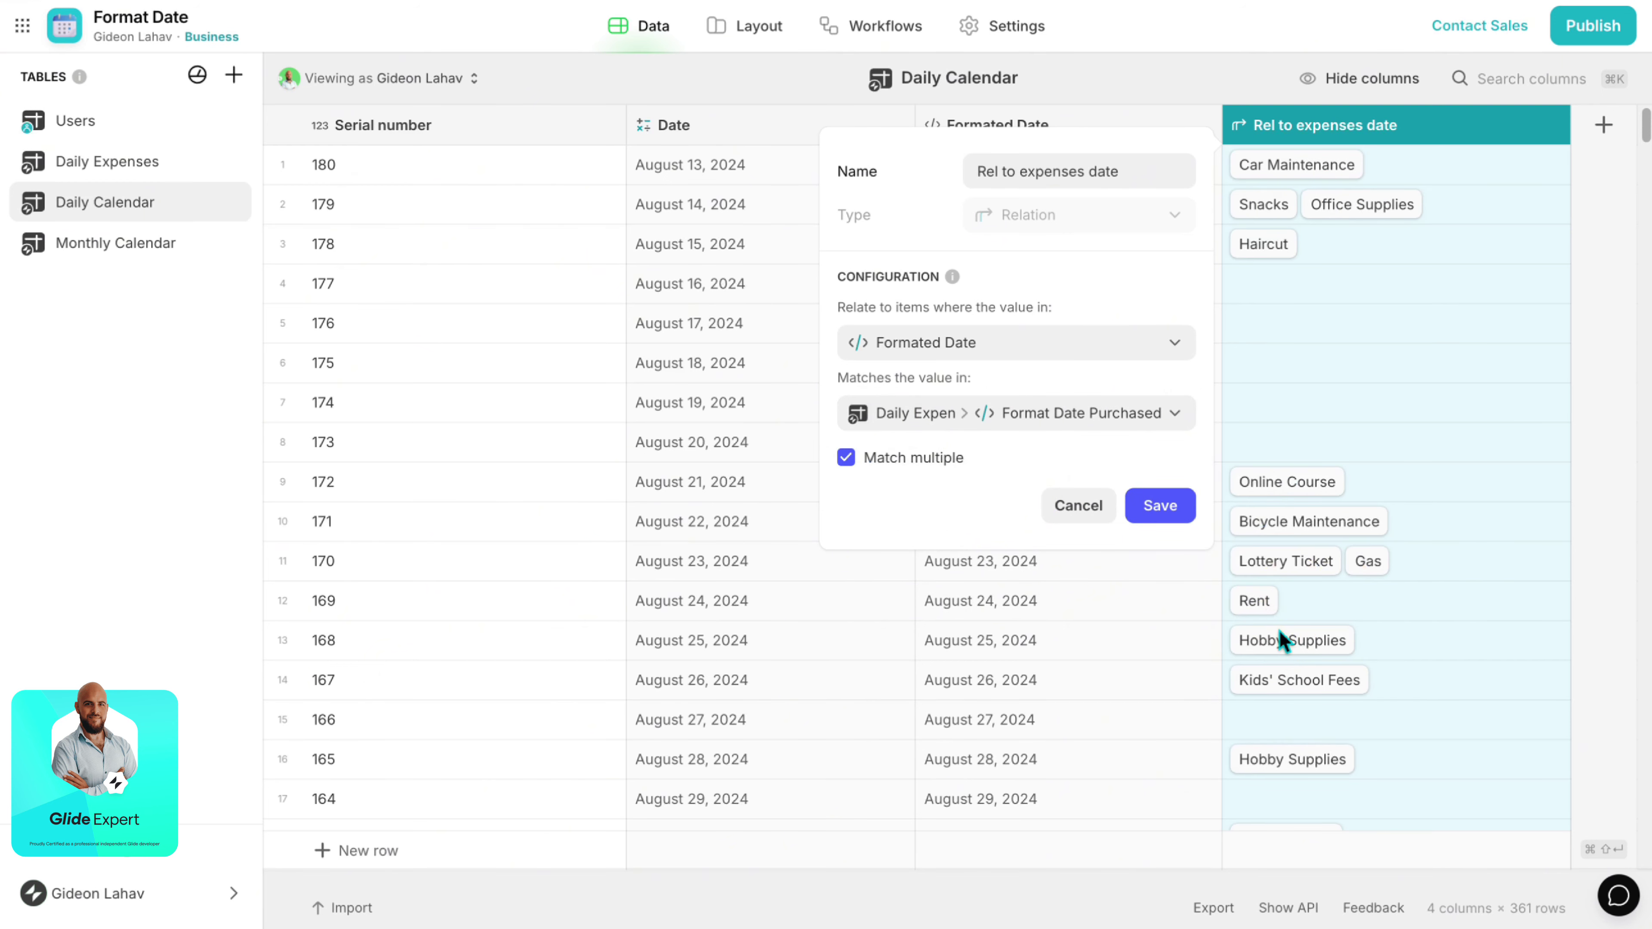
click(1156, 509)
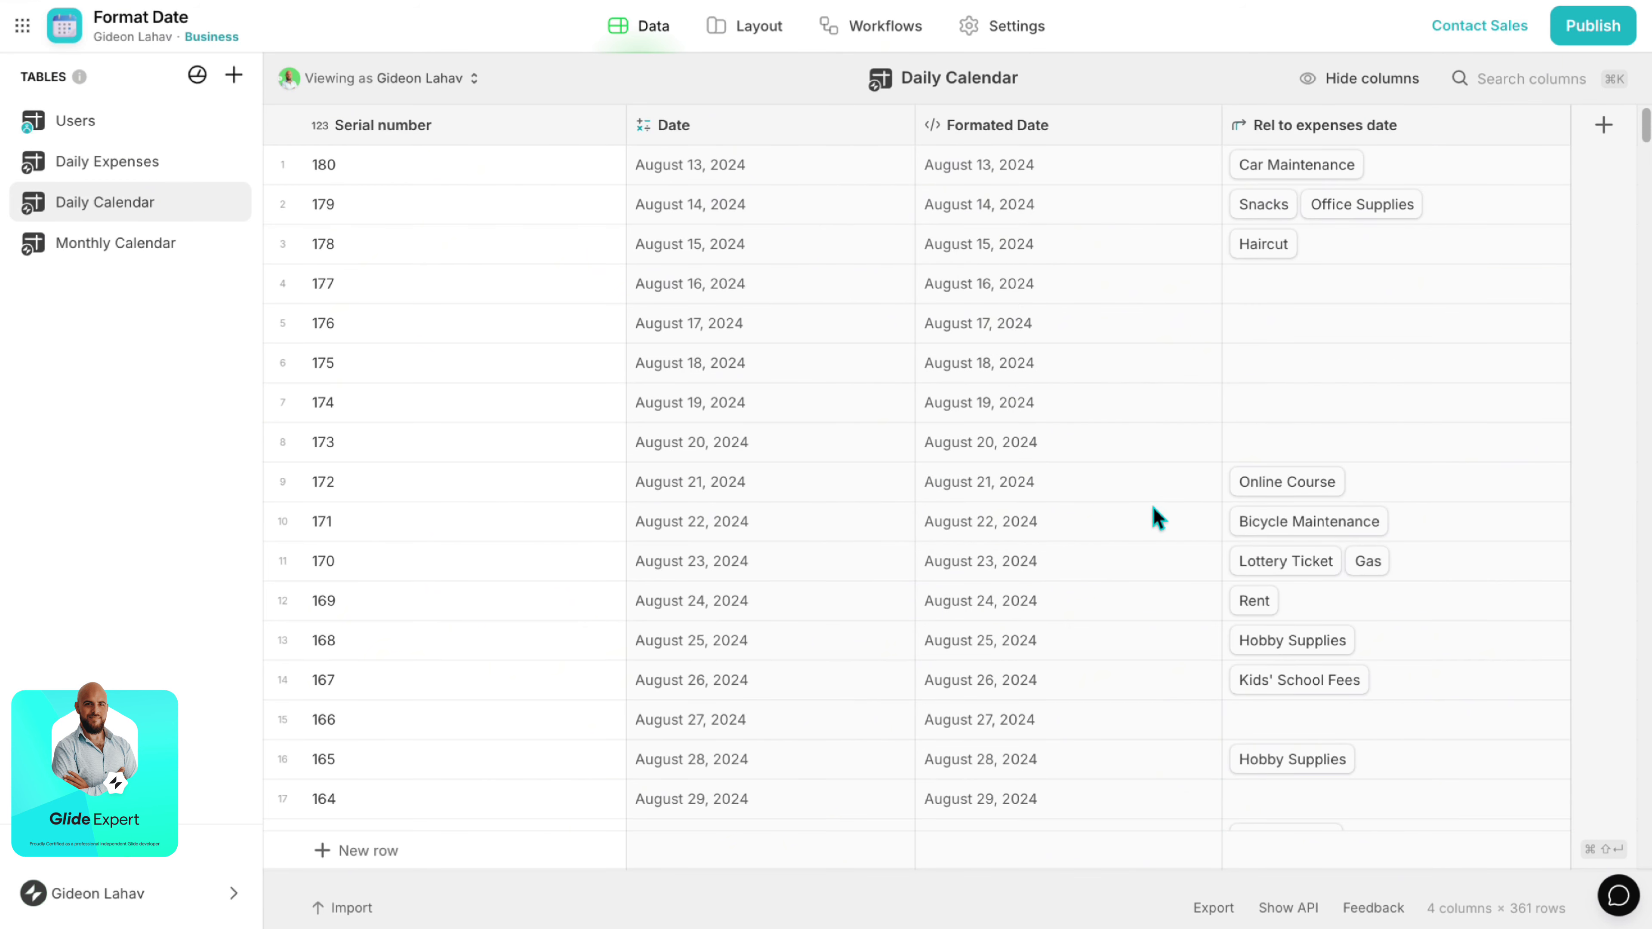
Compare the underlying values of the Date and Formated Date cells in the row with serial number 174.
click(1089, 453)
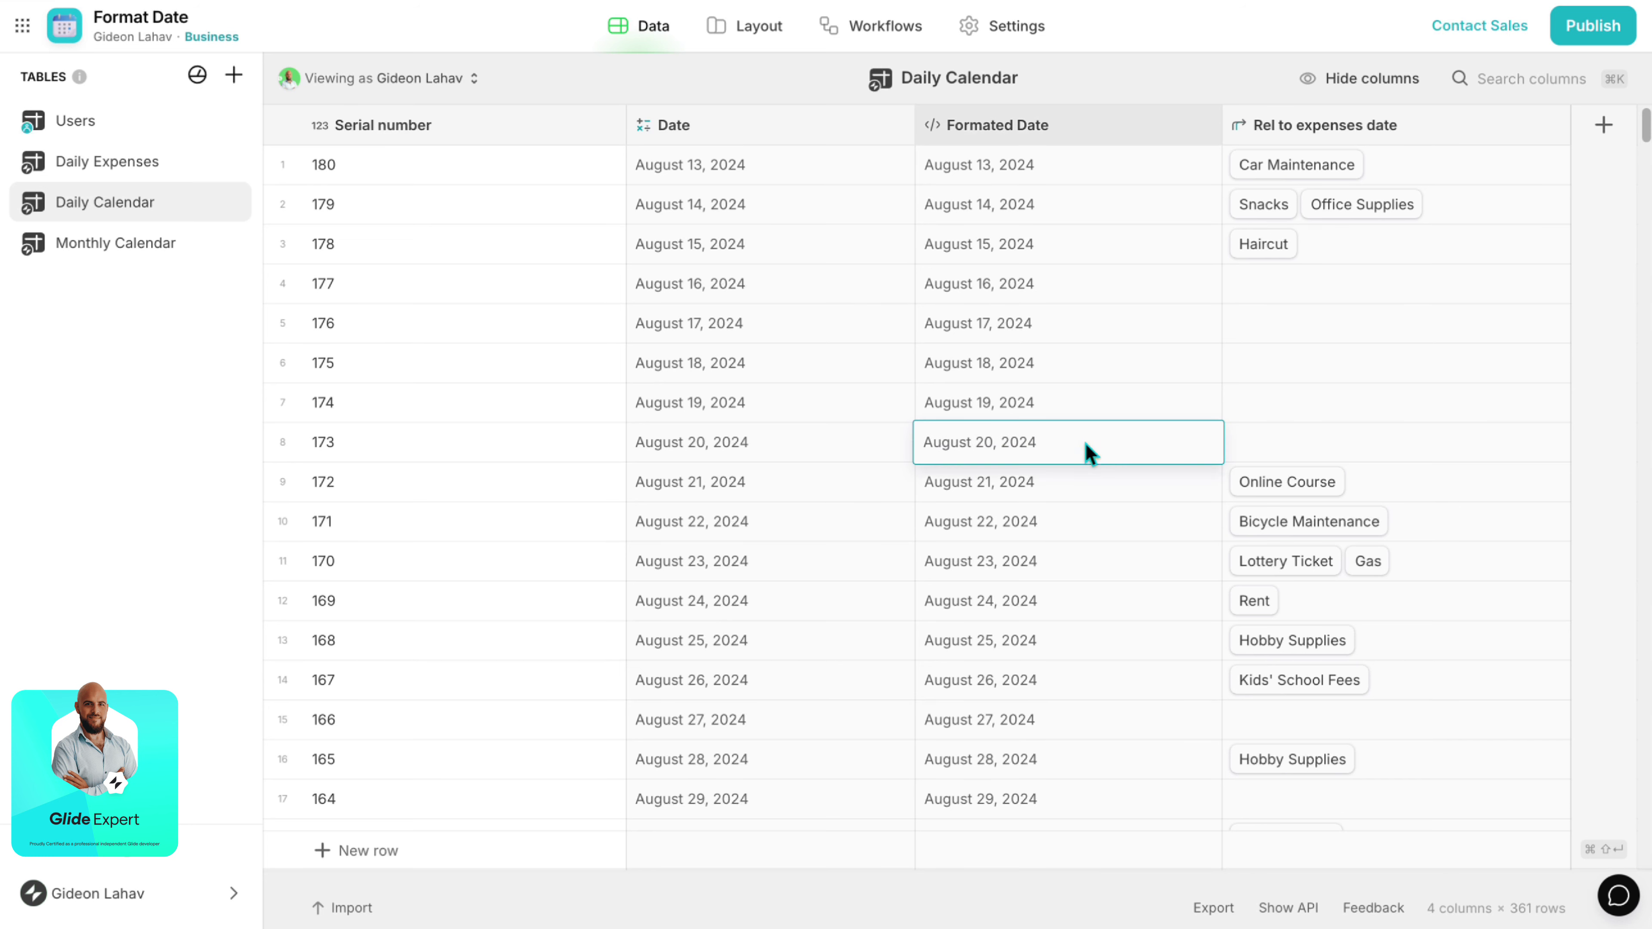
click(781, 394)
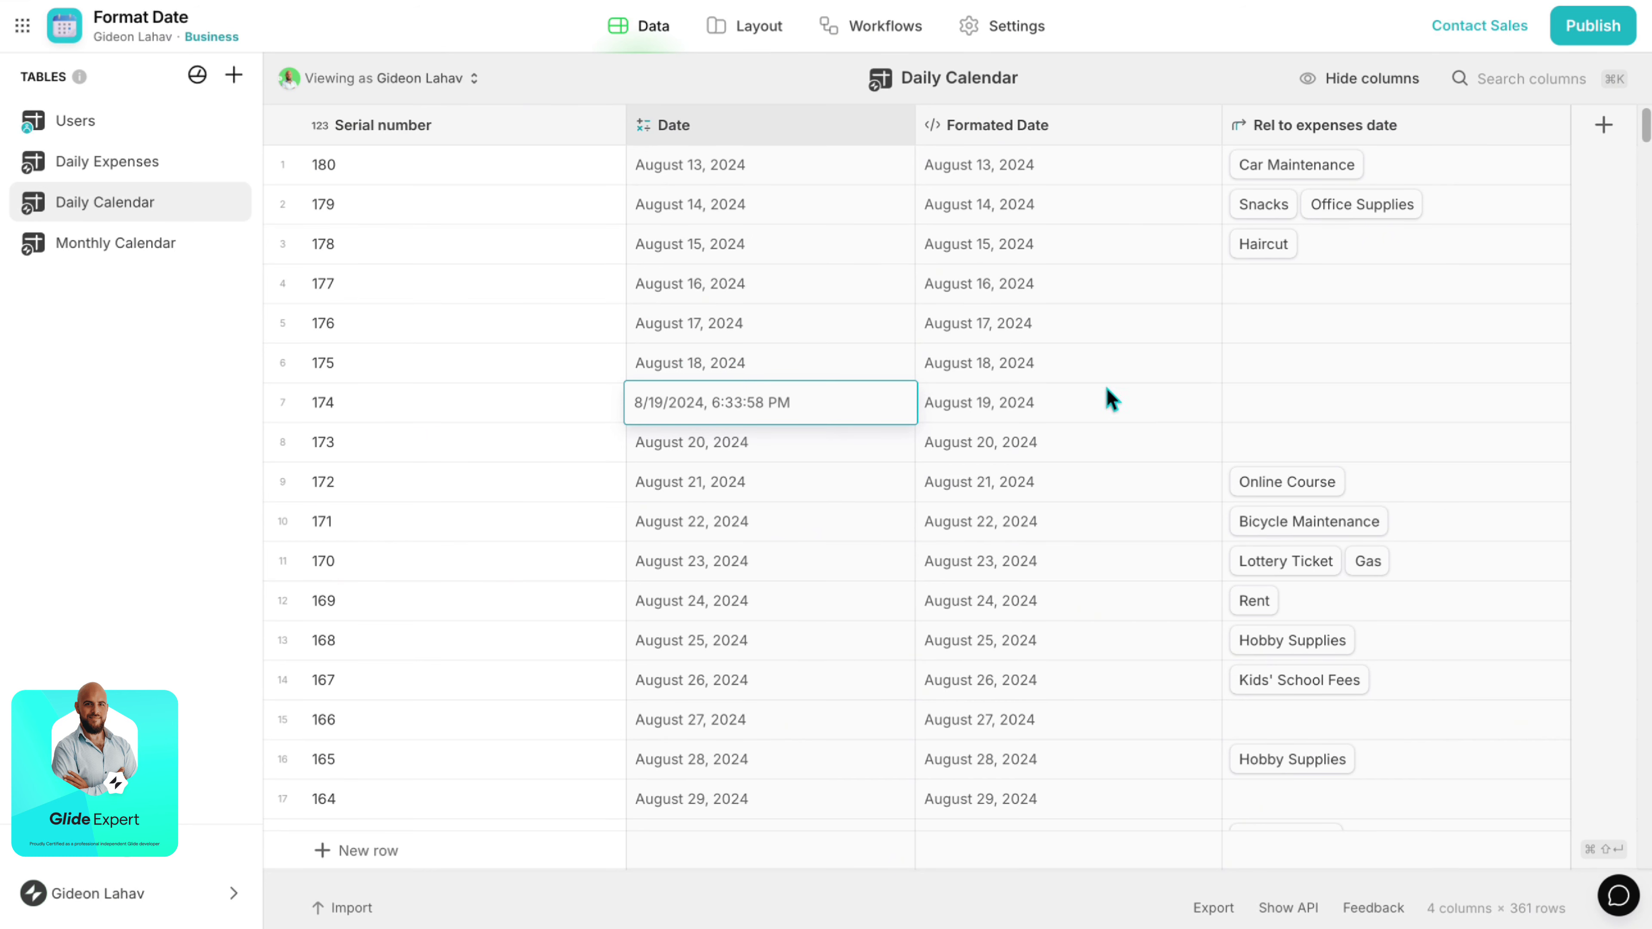
click(1048, 398)
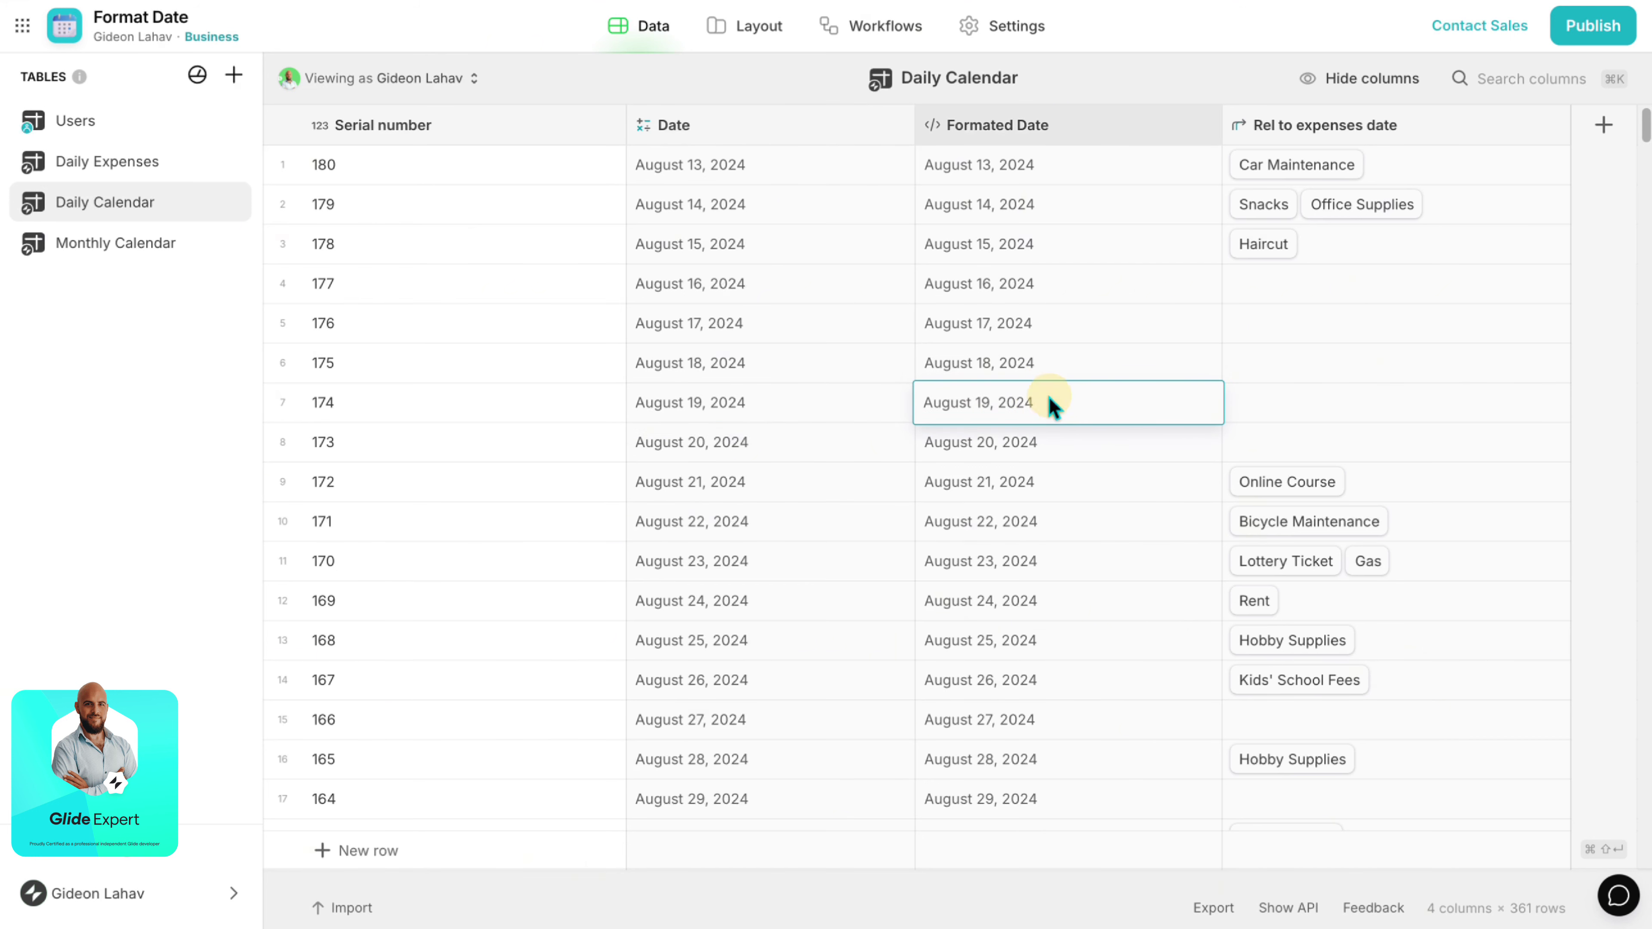
triple_click(949, 403)
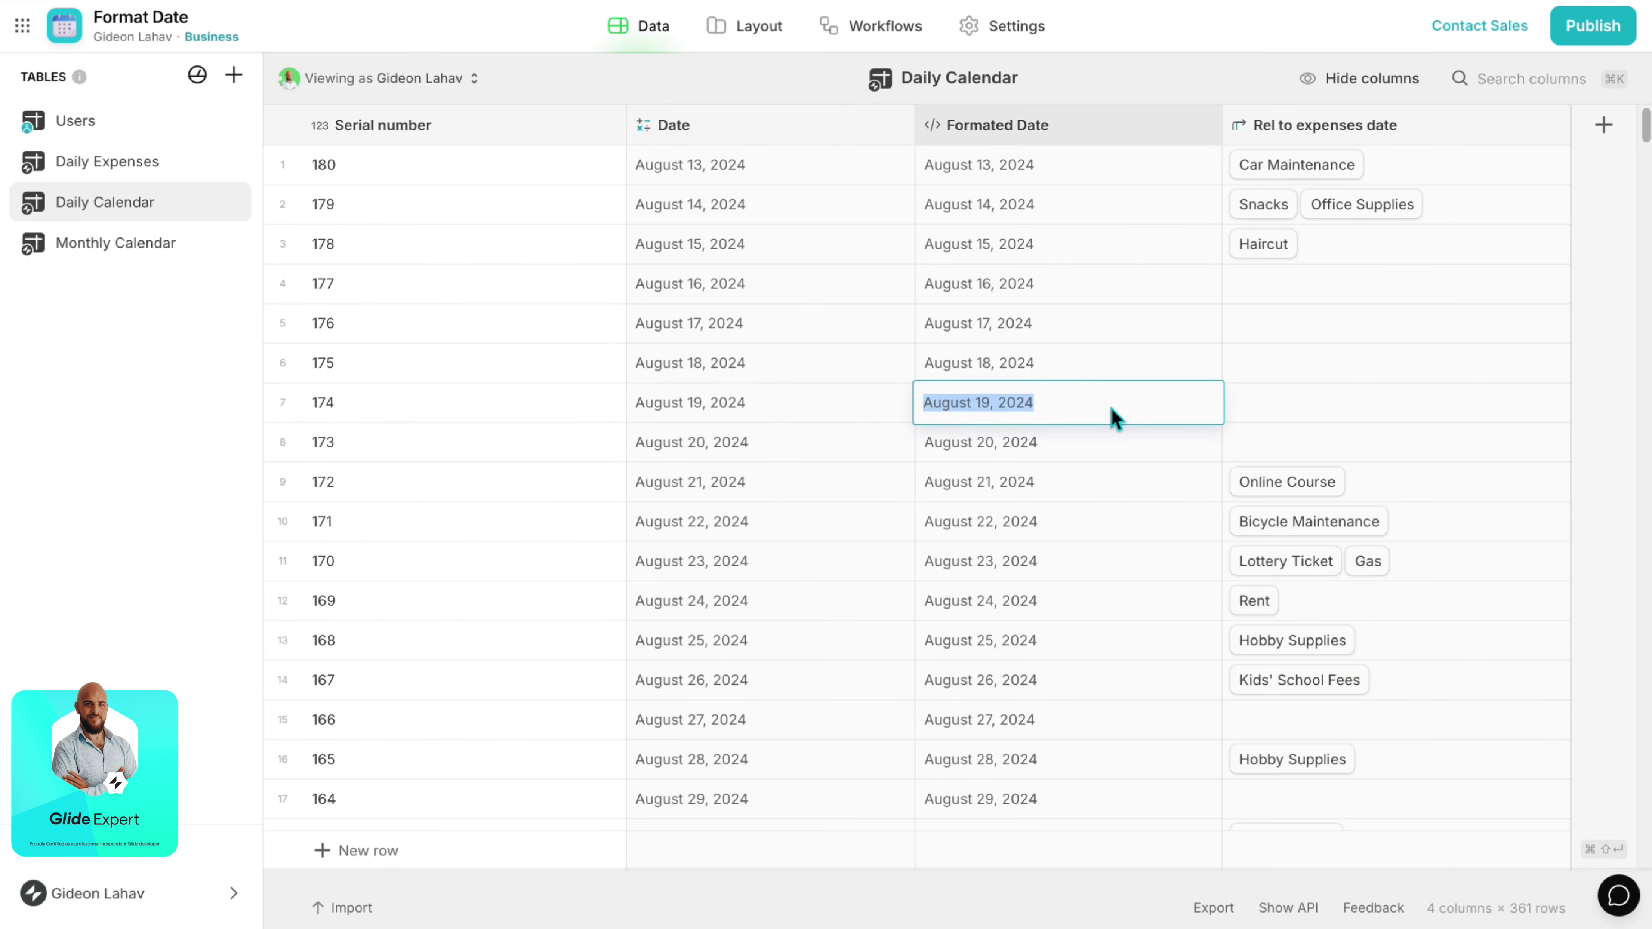
click(812, 414)
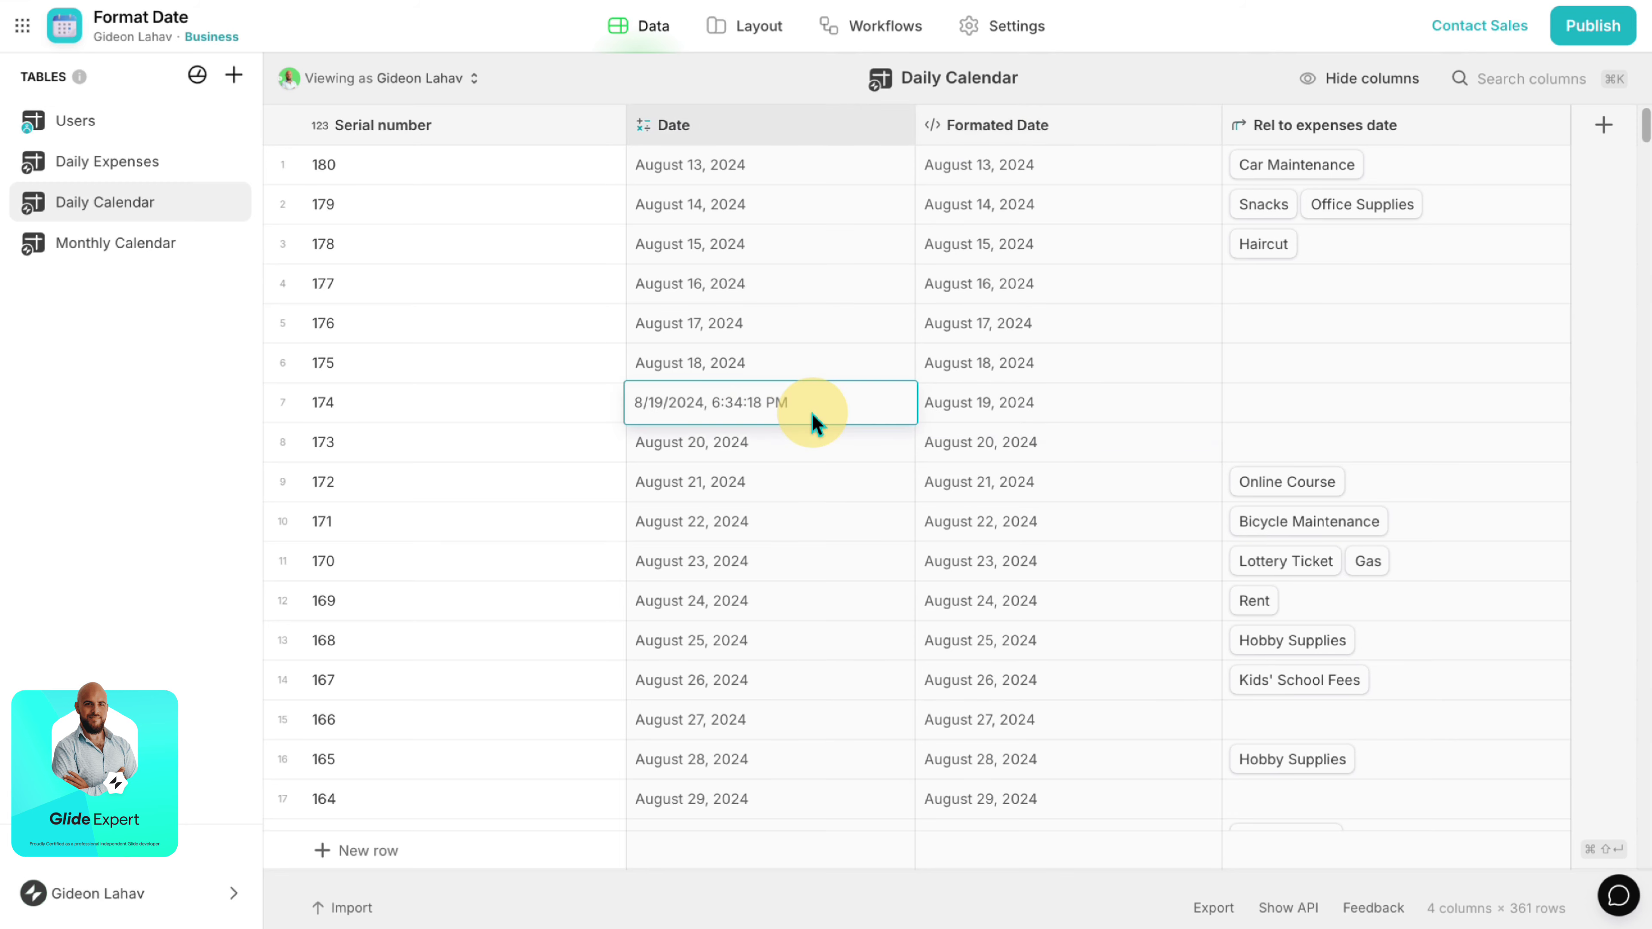
Inspect the stored values of individual Date Purchased cells in the Daily Expenses table.
click(129, 162)
double_click(1010, 218)
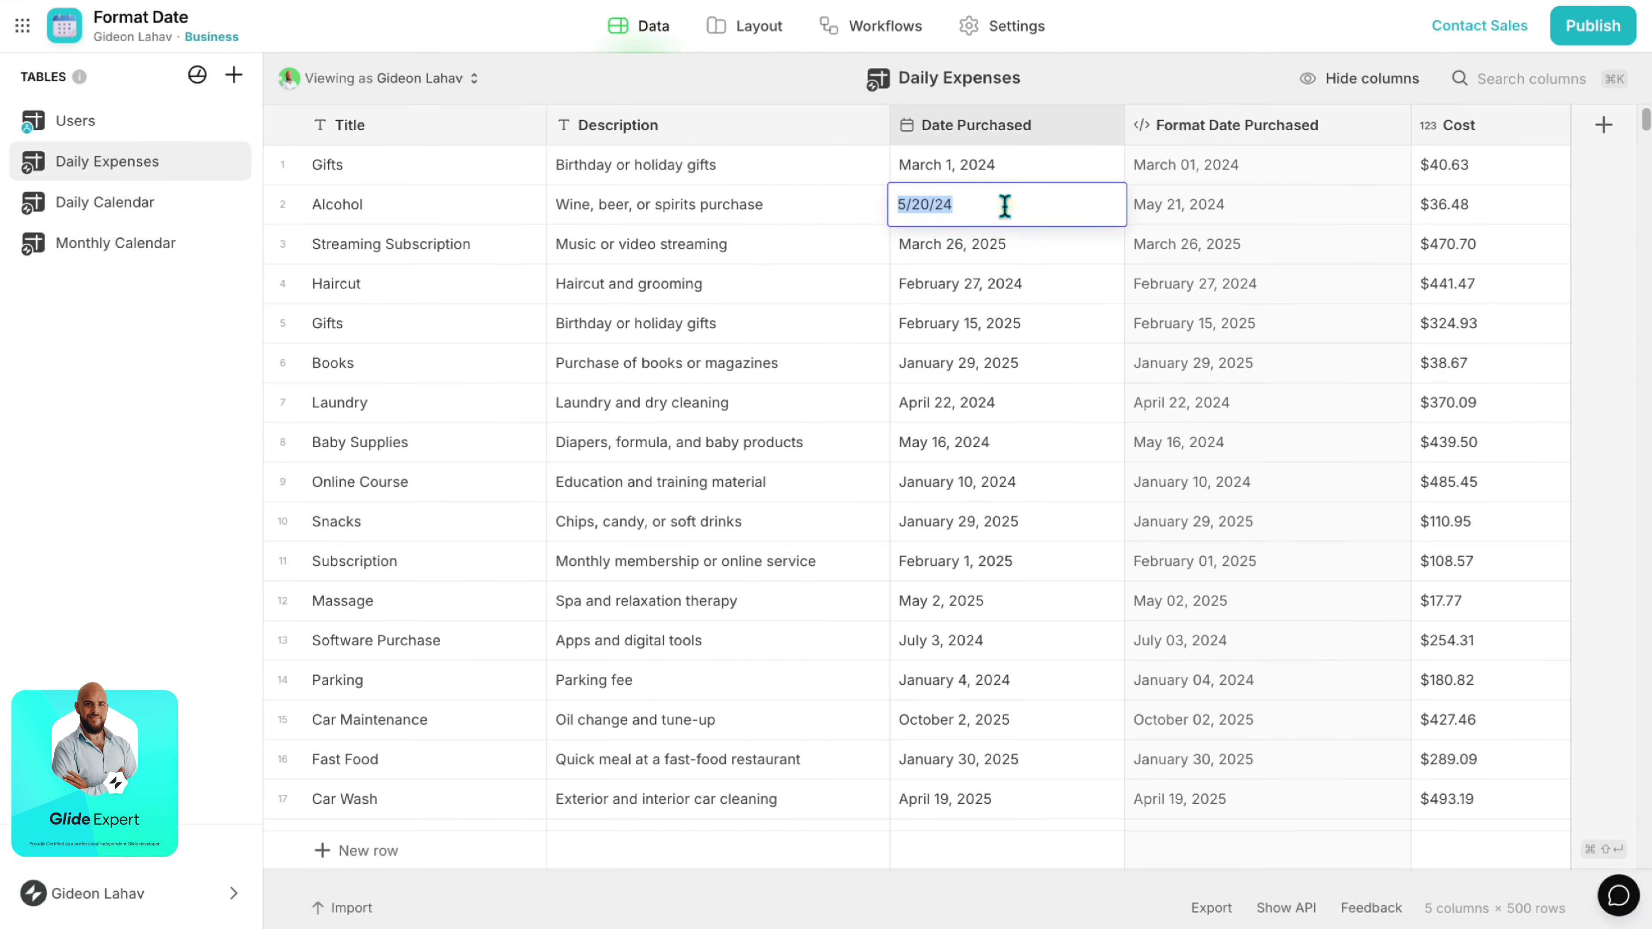
double_click(1023, 282)
Display Date Purchased as Date & Time to inspect its time part, restore it to Date only, and save.
click(952, 123)
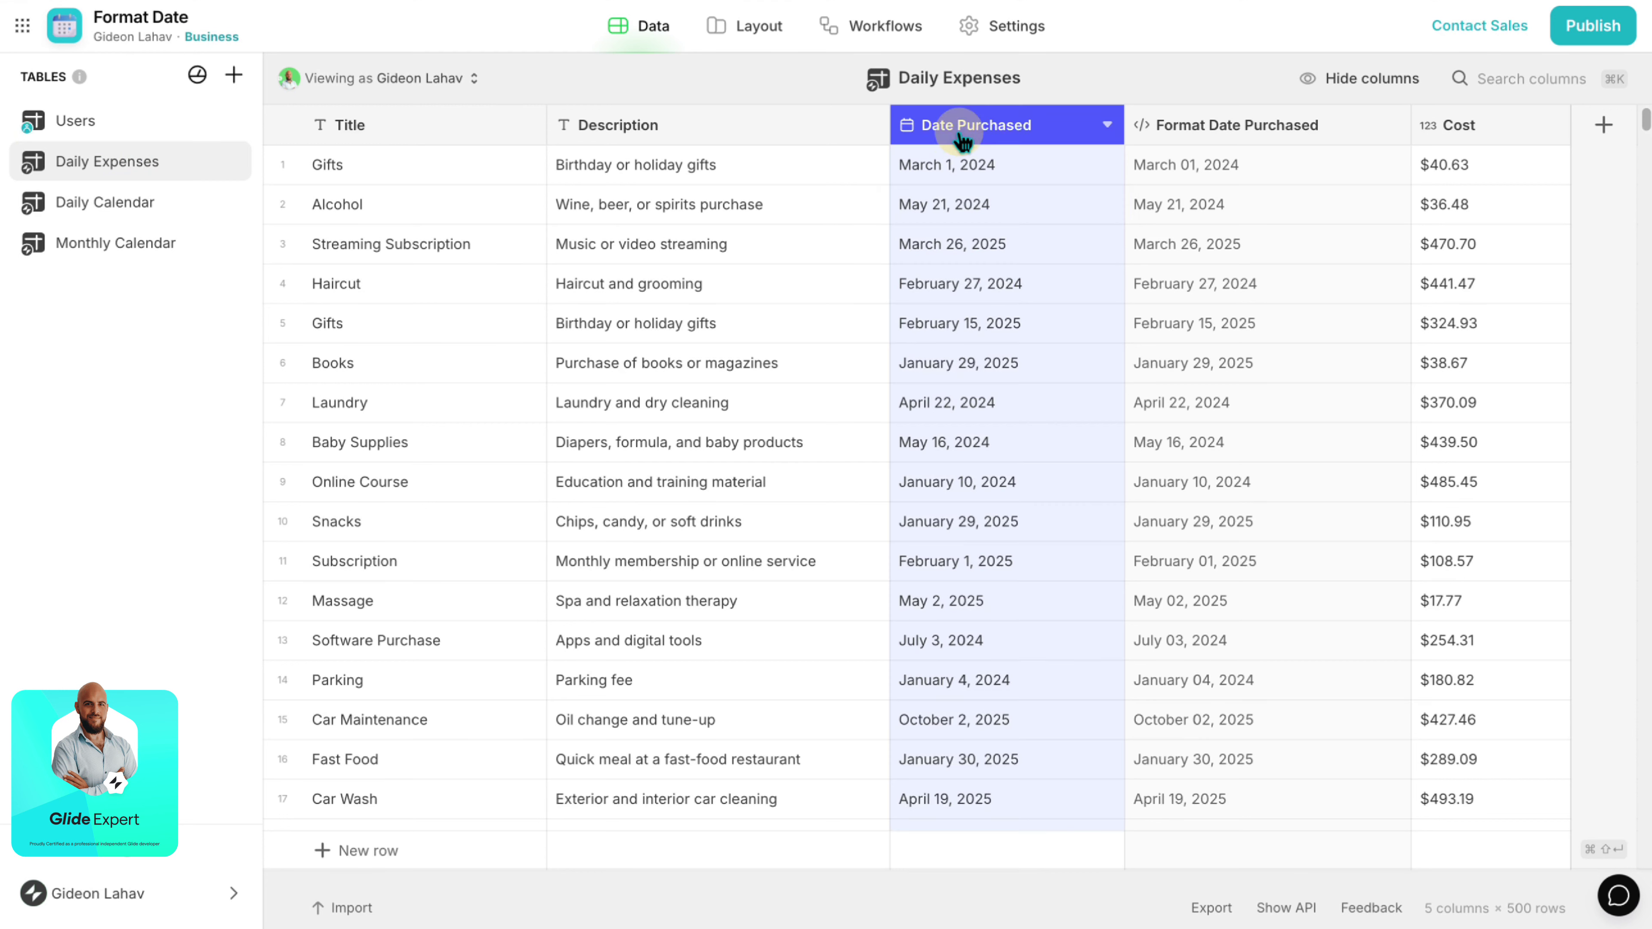
click(1384, 432)
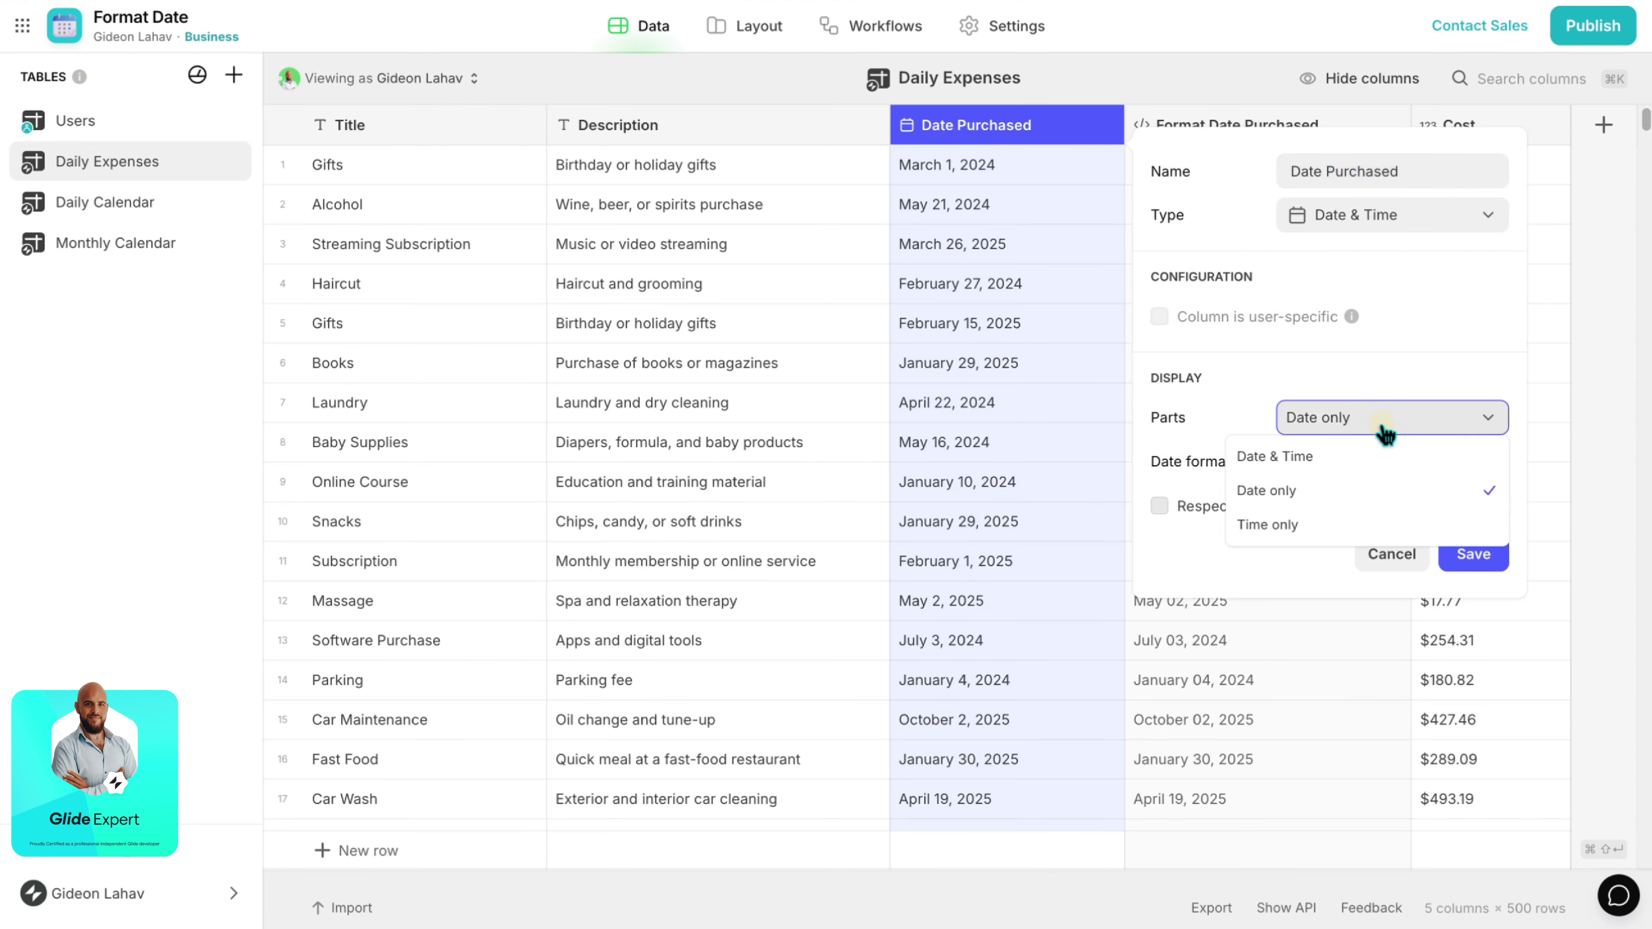
click(1360, 461)
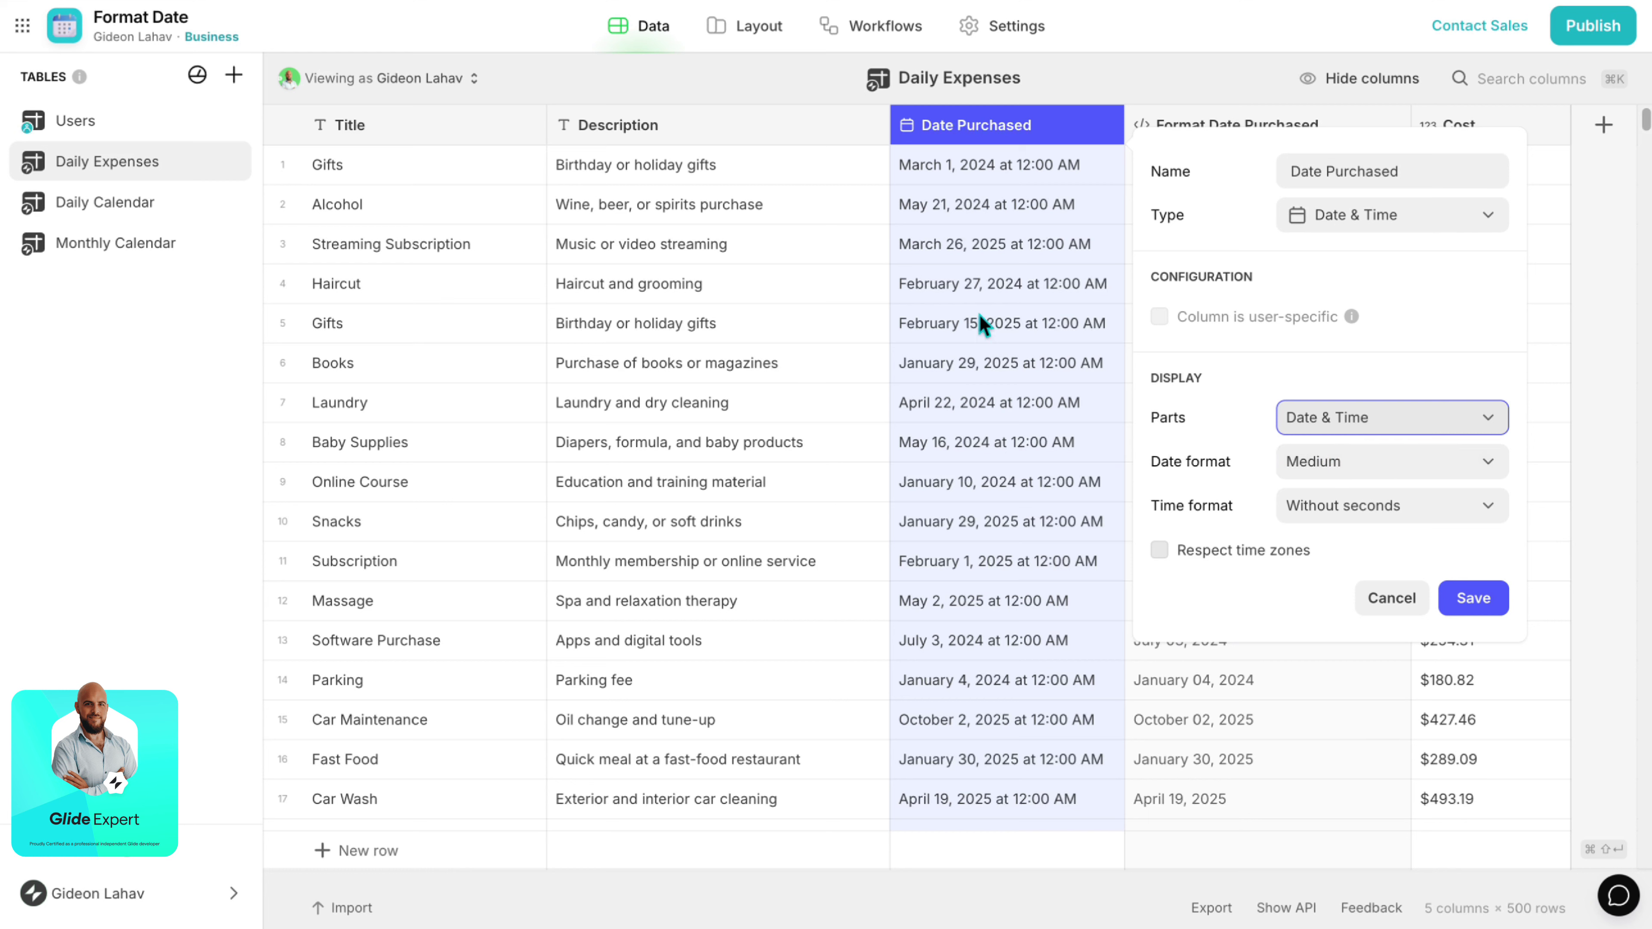
click(1344, 420)
click(1318, 492)
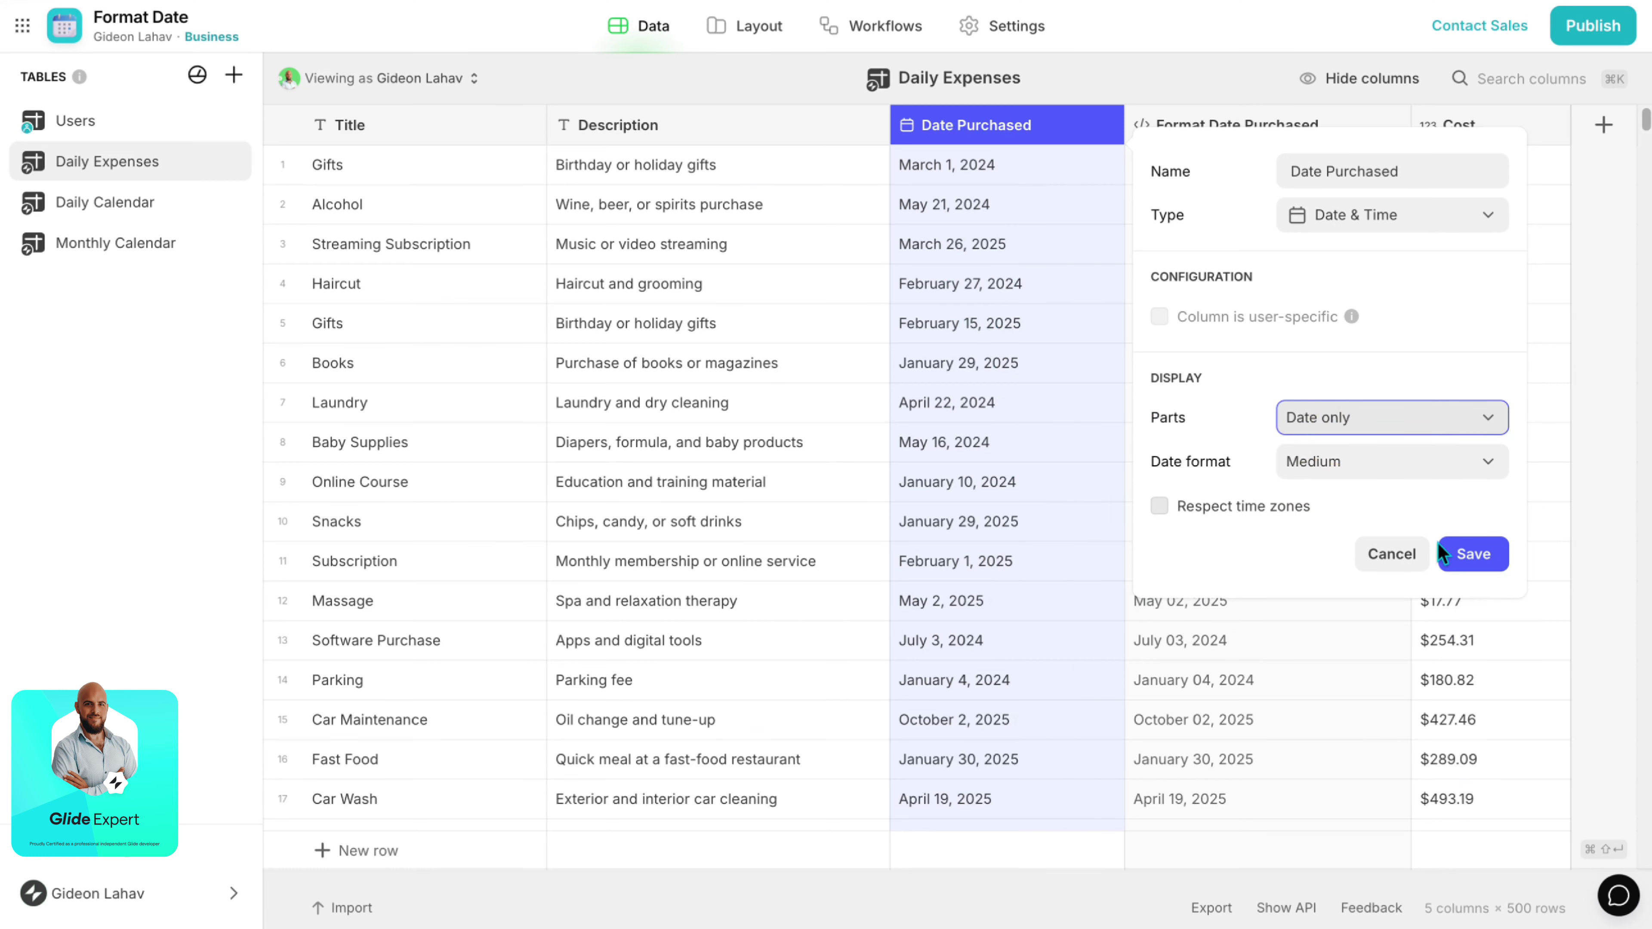
click(1471, 556)
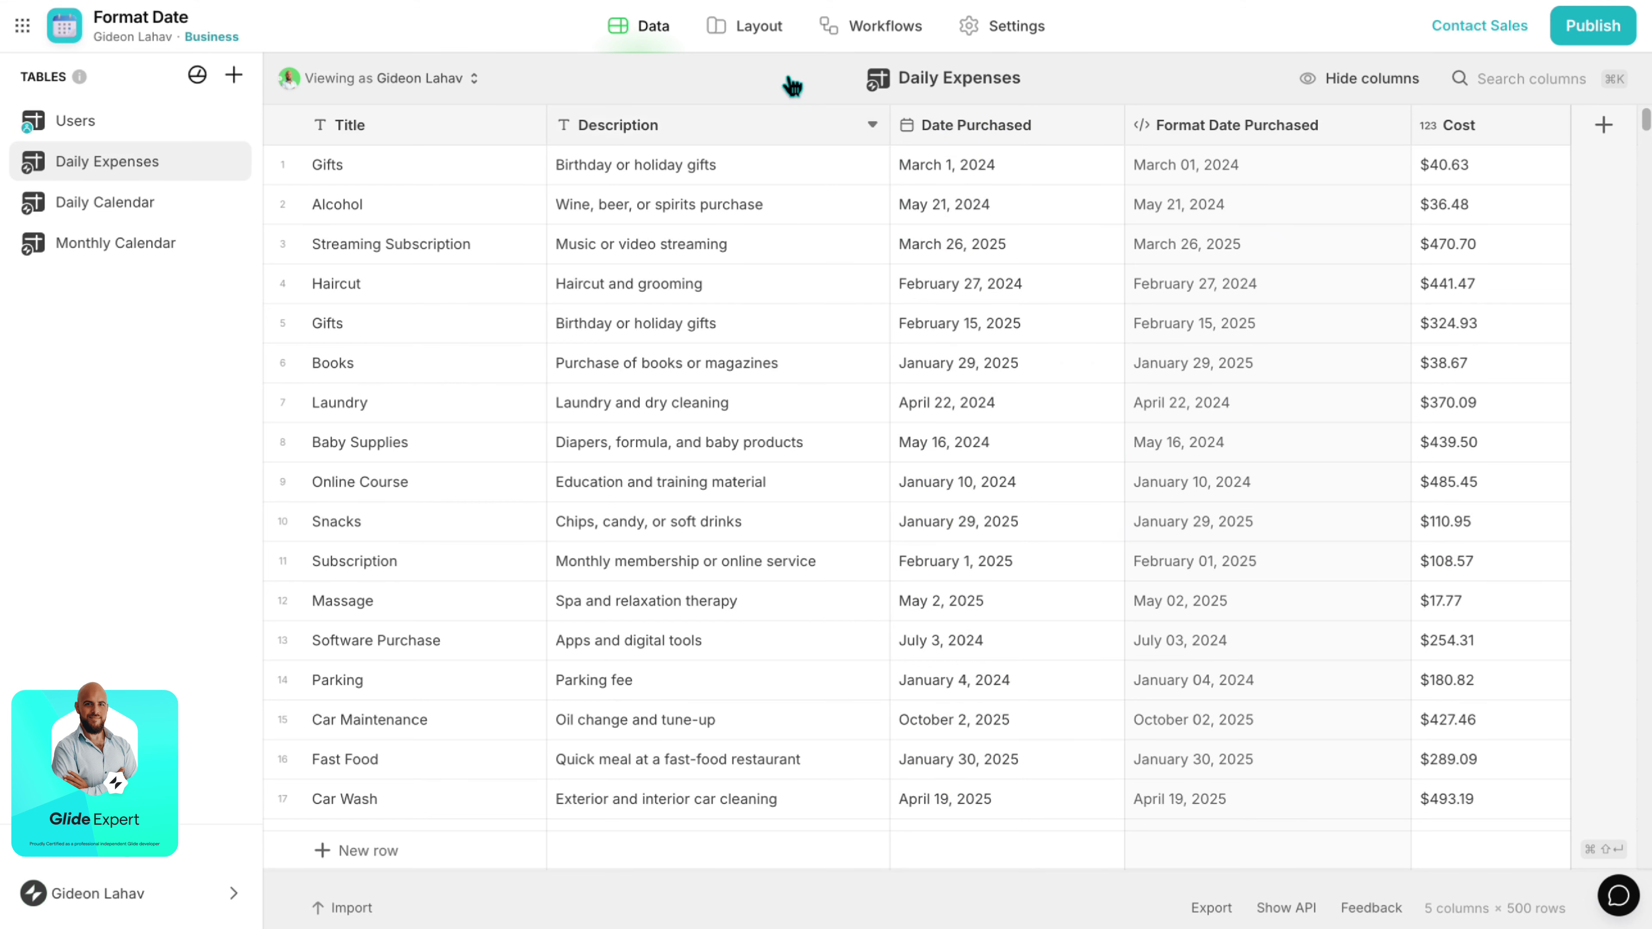
Duplicate Daily Calendar's "Rel to expenses date" column, name the copy "items Count", and change its type to Rollup.
click(148, 219)
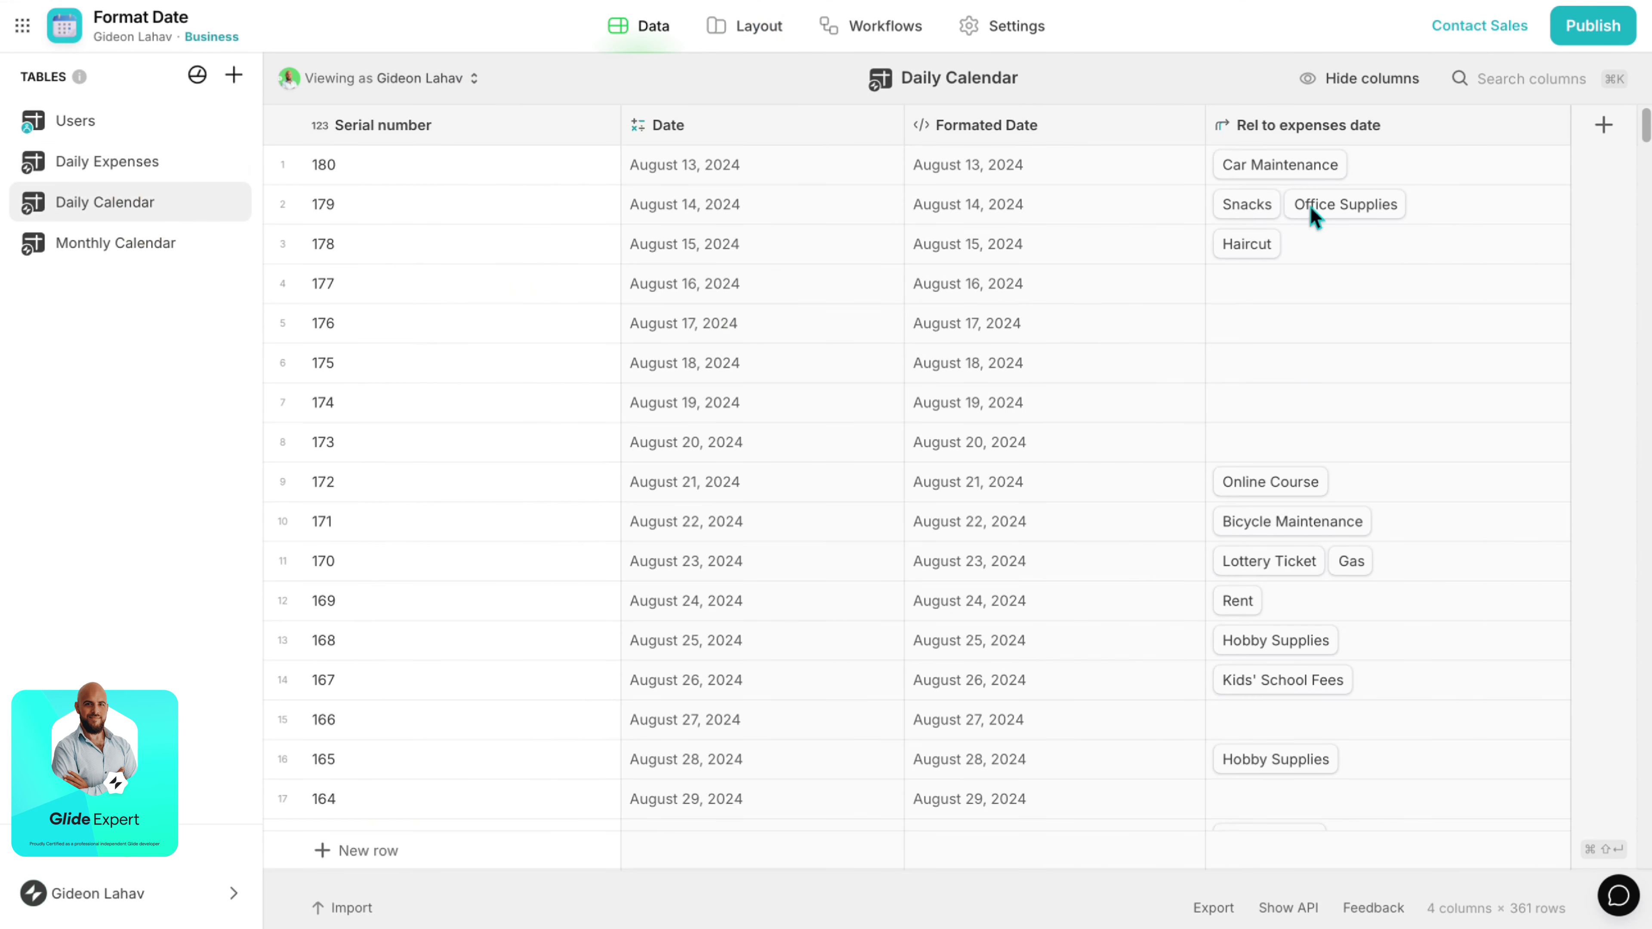
click(1553, 124)
click(1411, 207)
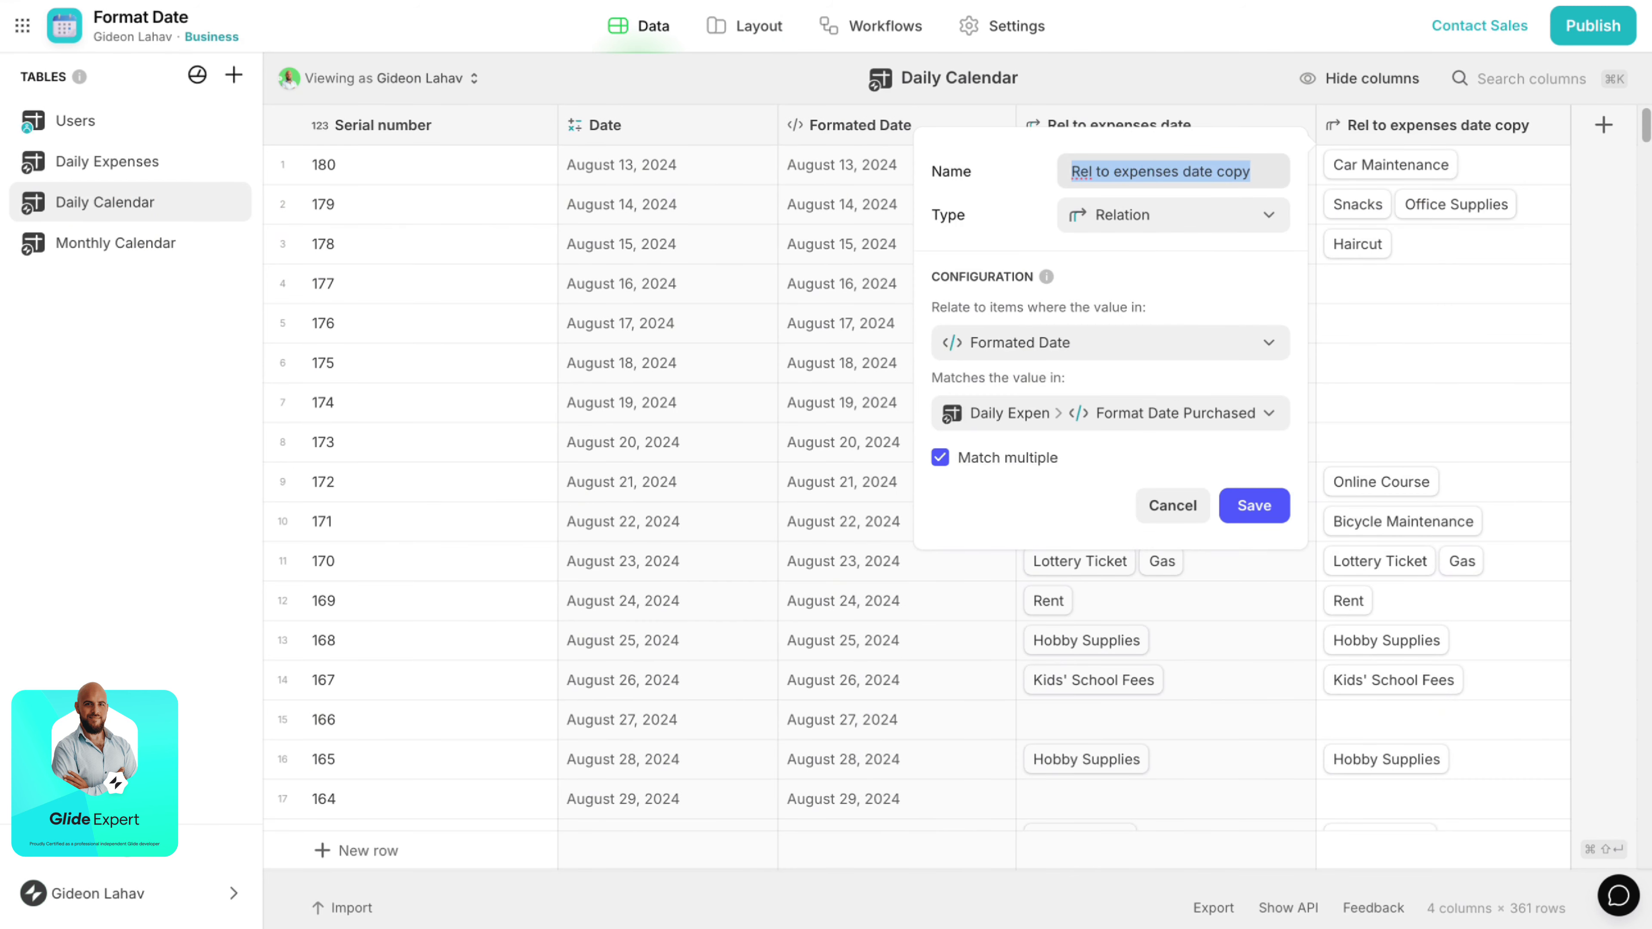
text(ites)
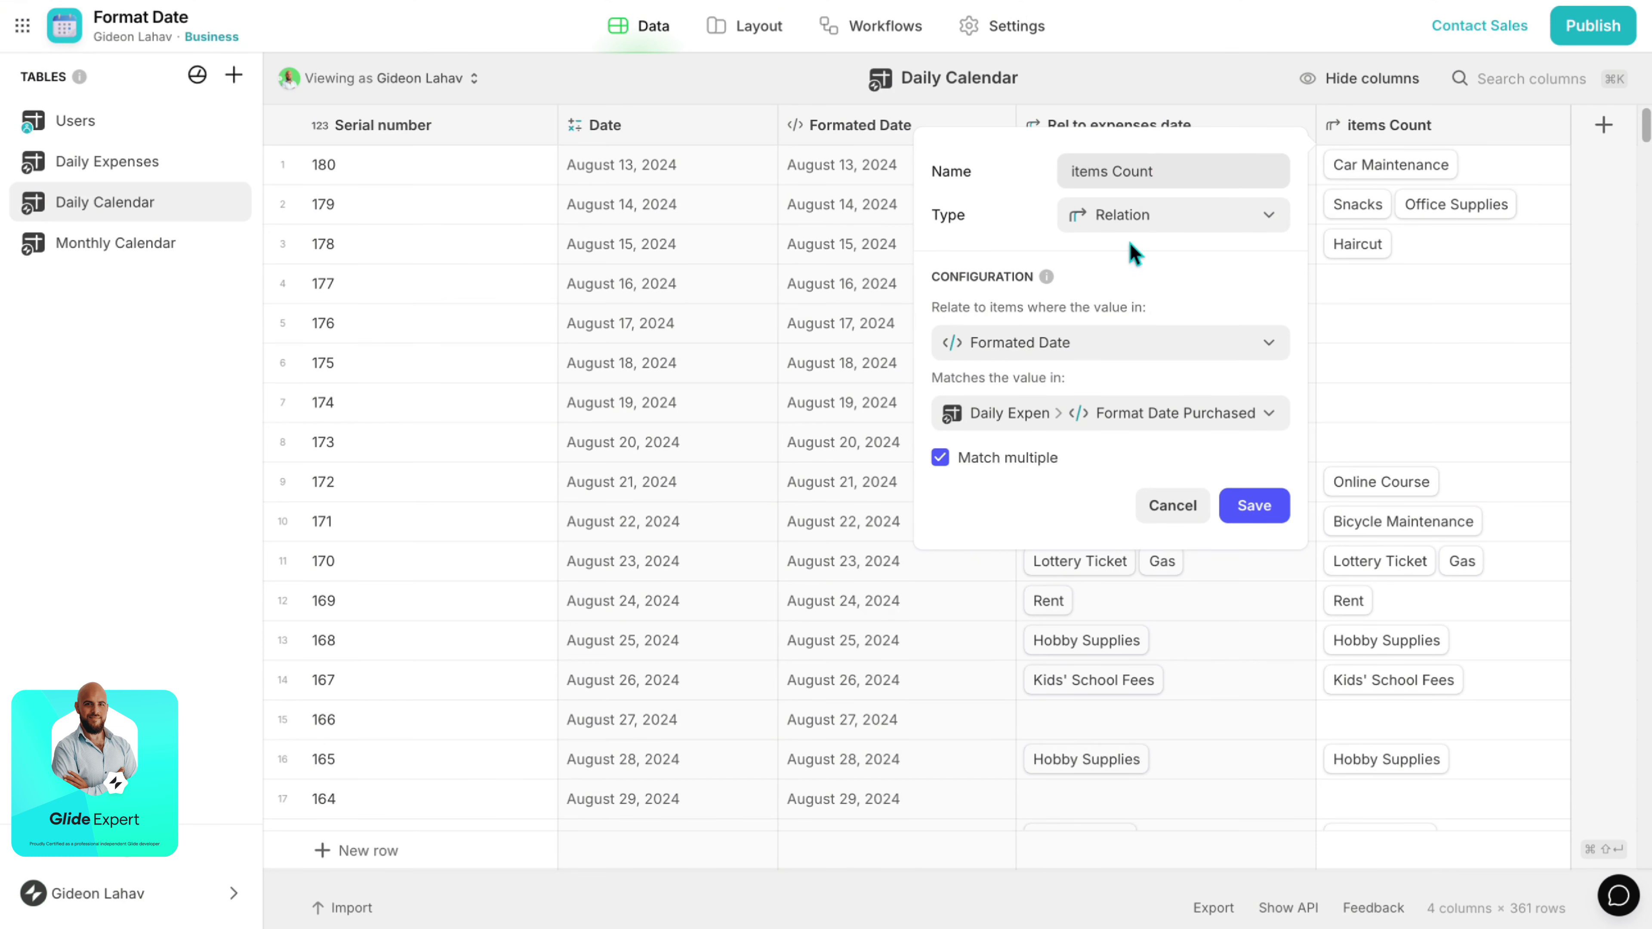
click(1128, 221)
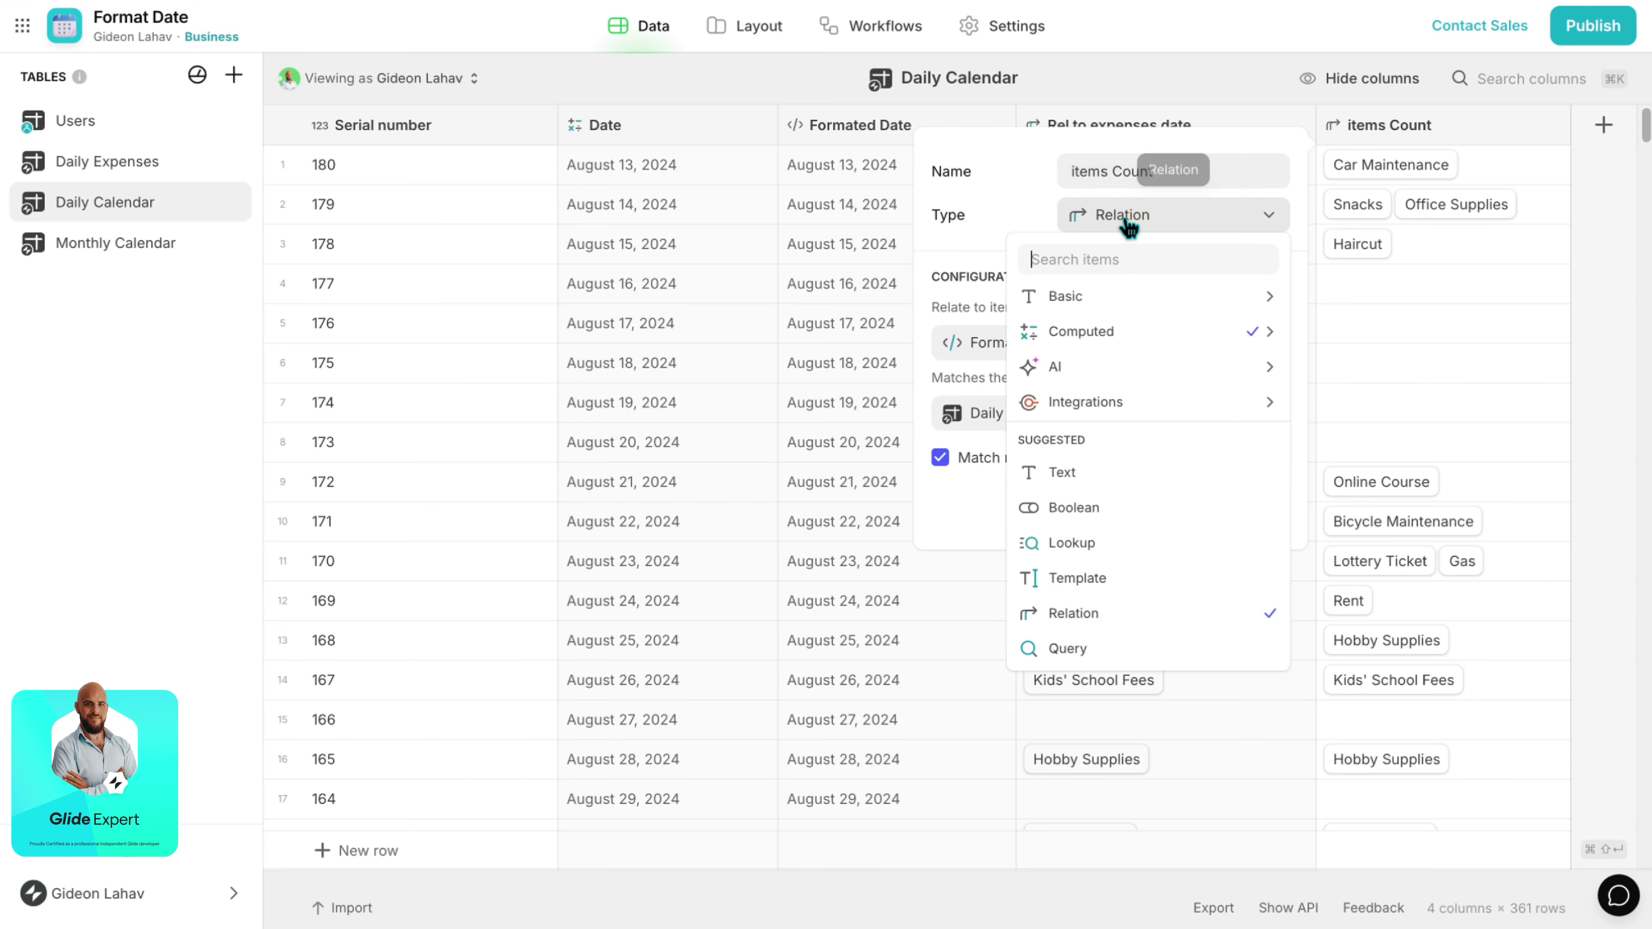
text(ro)
key(Down)
key(Return)
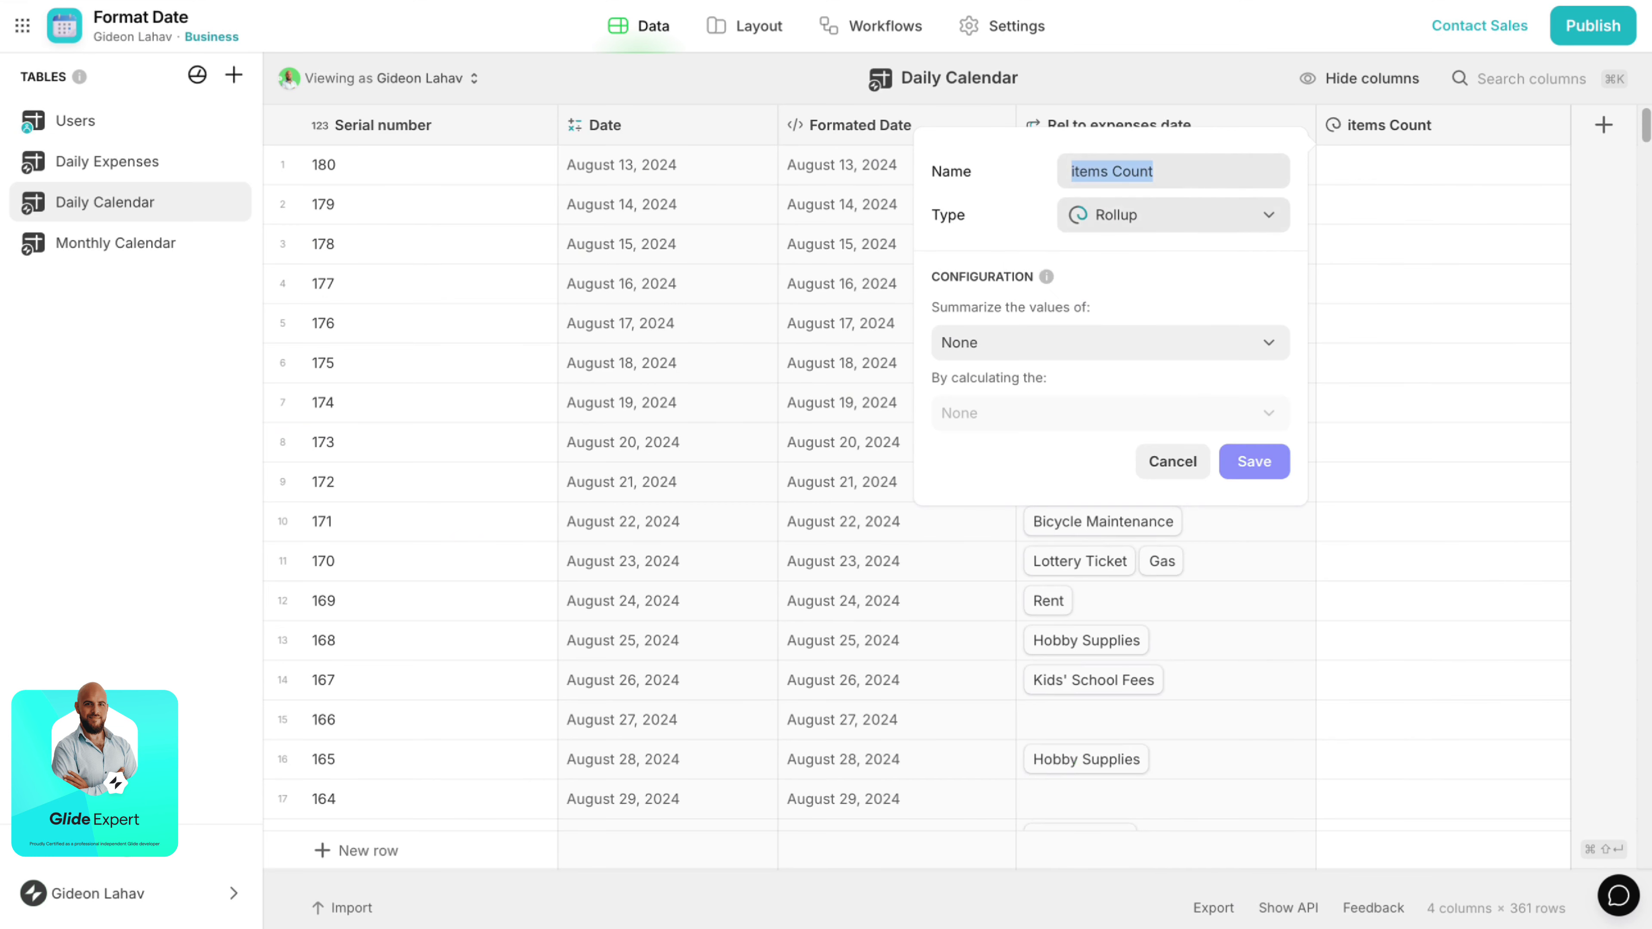
Set the items Count rollup to count the Title values of the items in Rel to expenses date.
click(1021, 339)
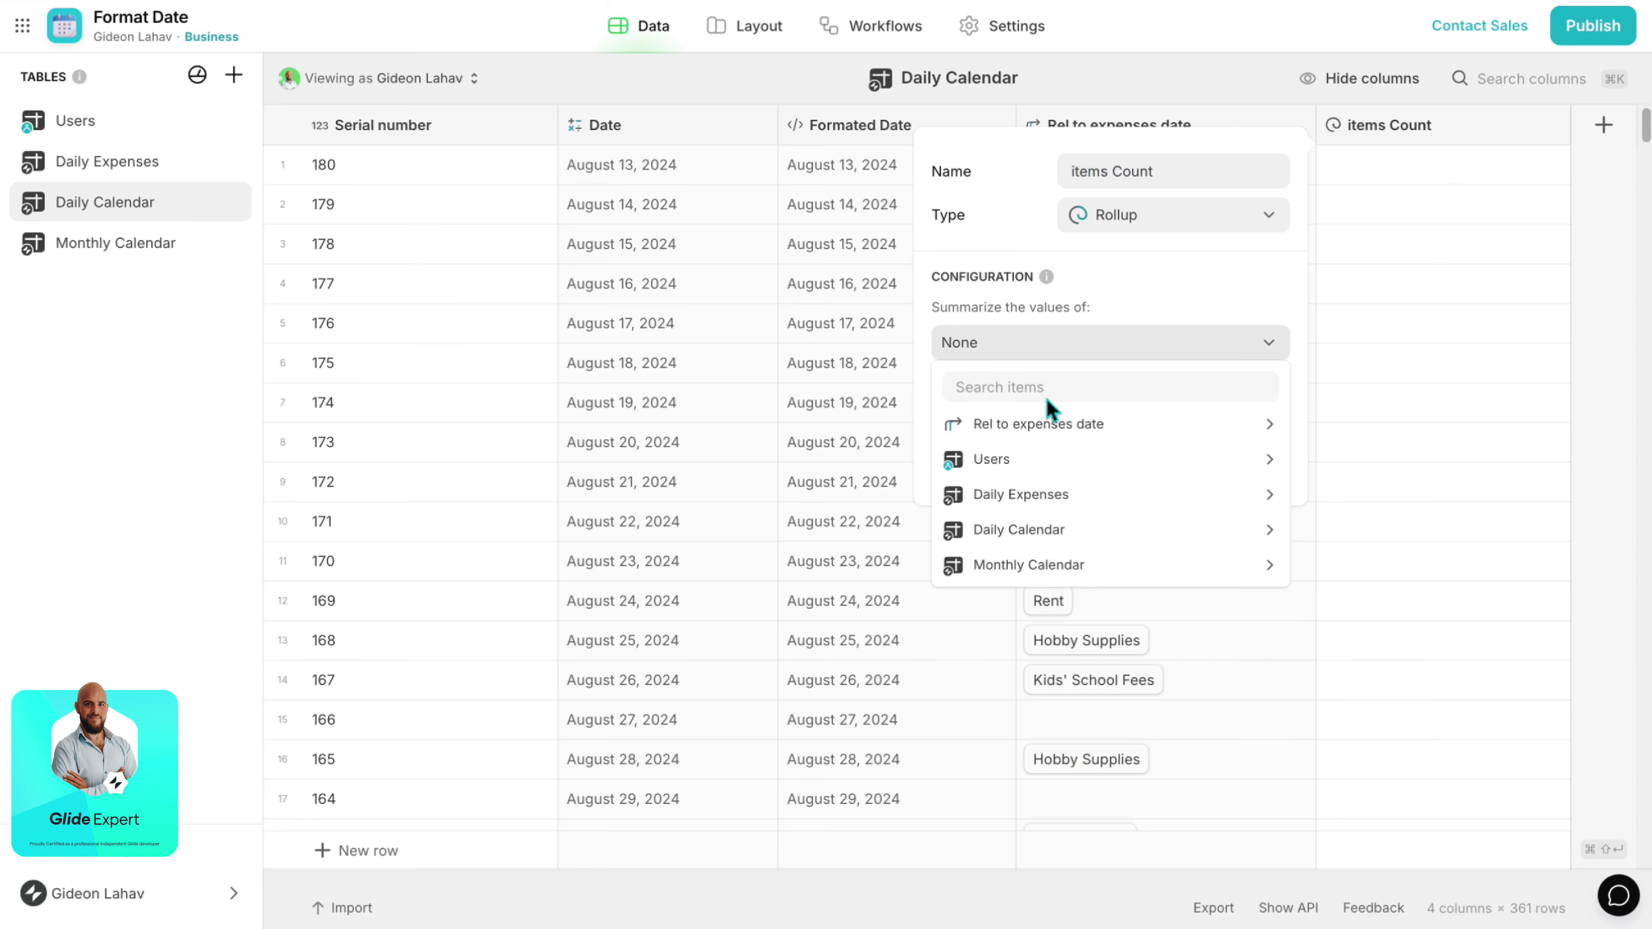
mouse_move(1047, 424)
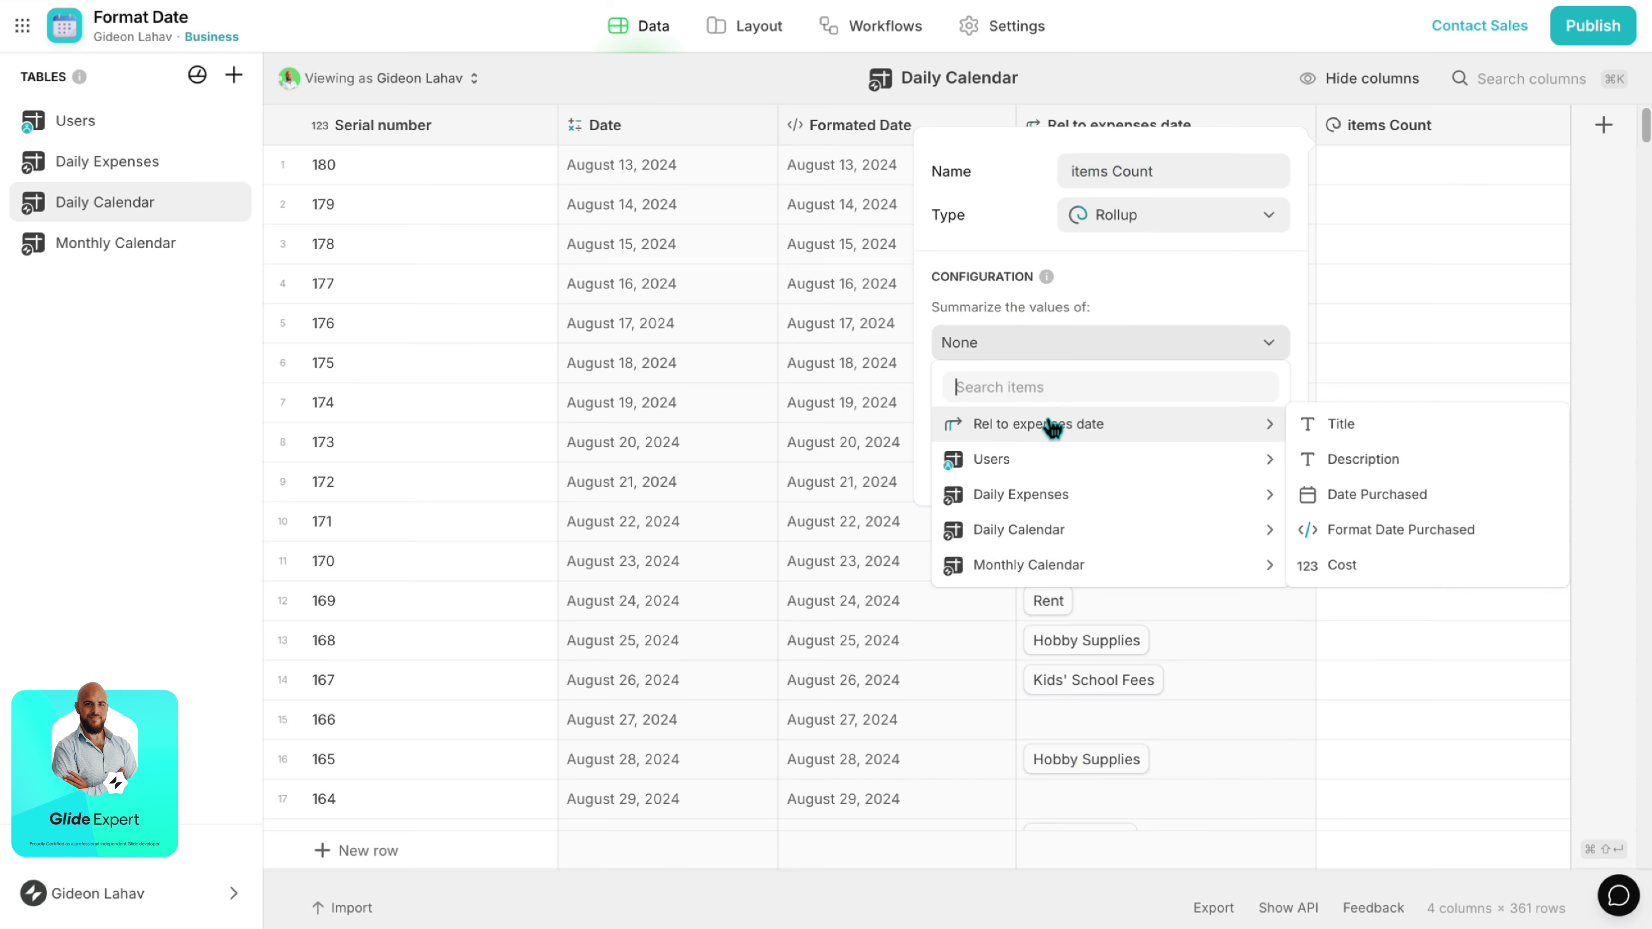
click(1347, 429)
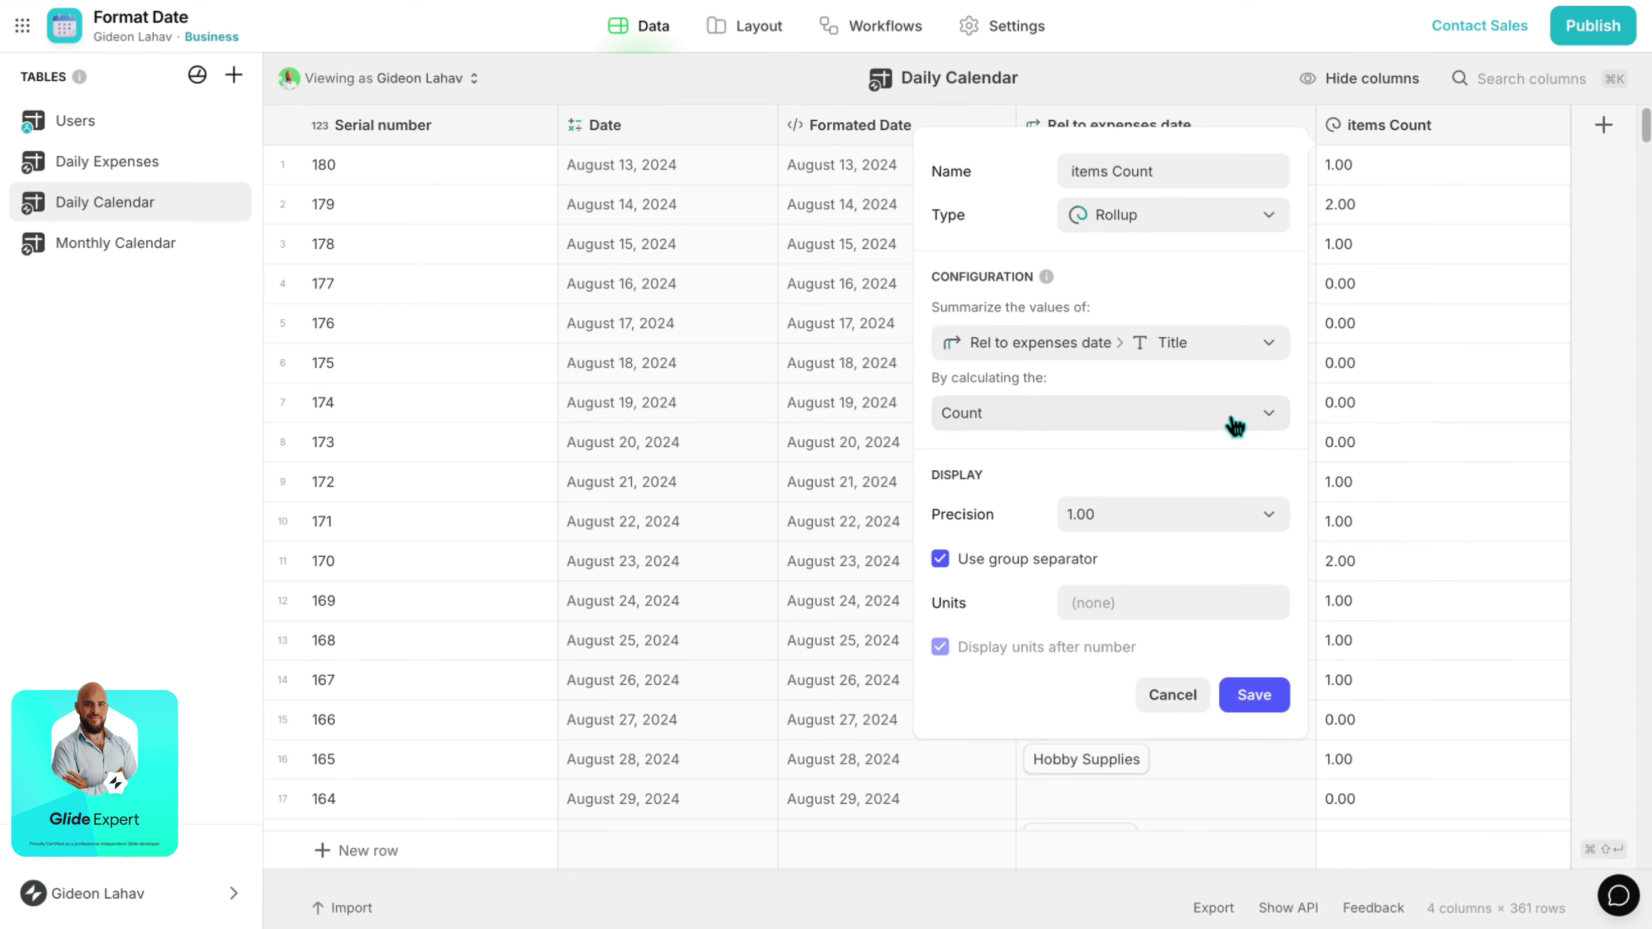
Display items Count with precision 1 and the unit "Items", and save the column.
click(1113, 514)
click(1099, 560)
click(1107, 601)
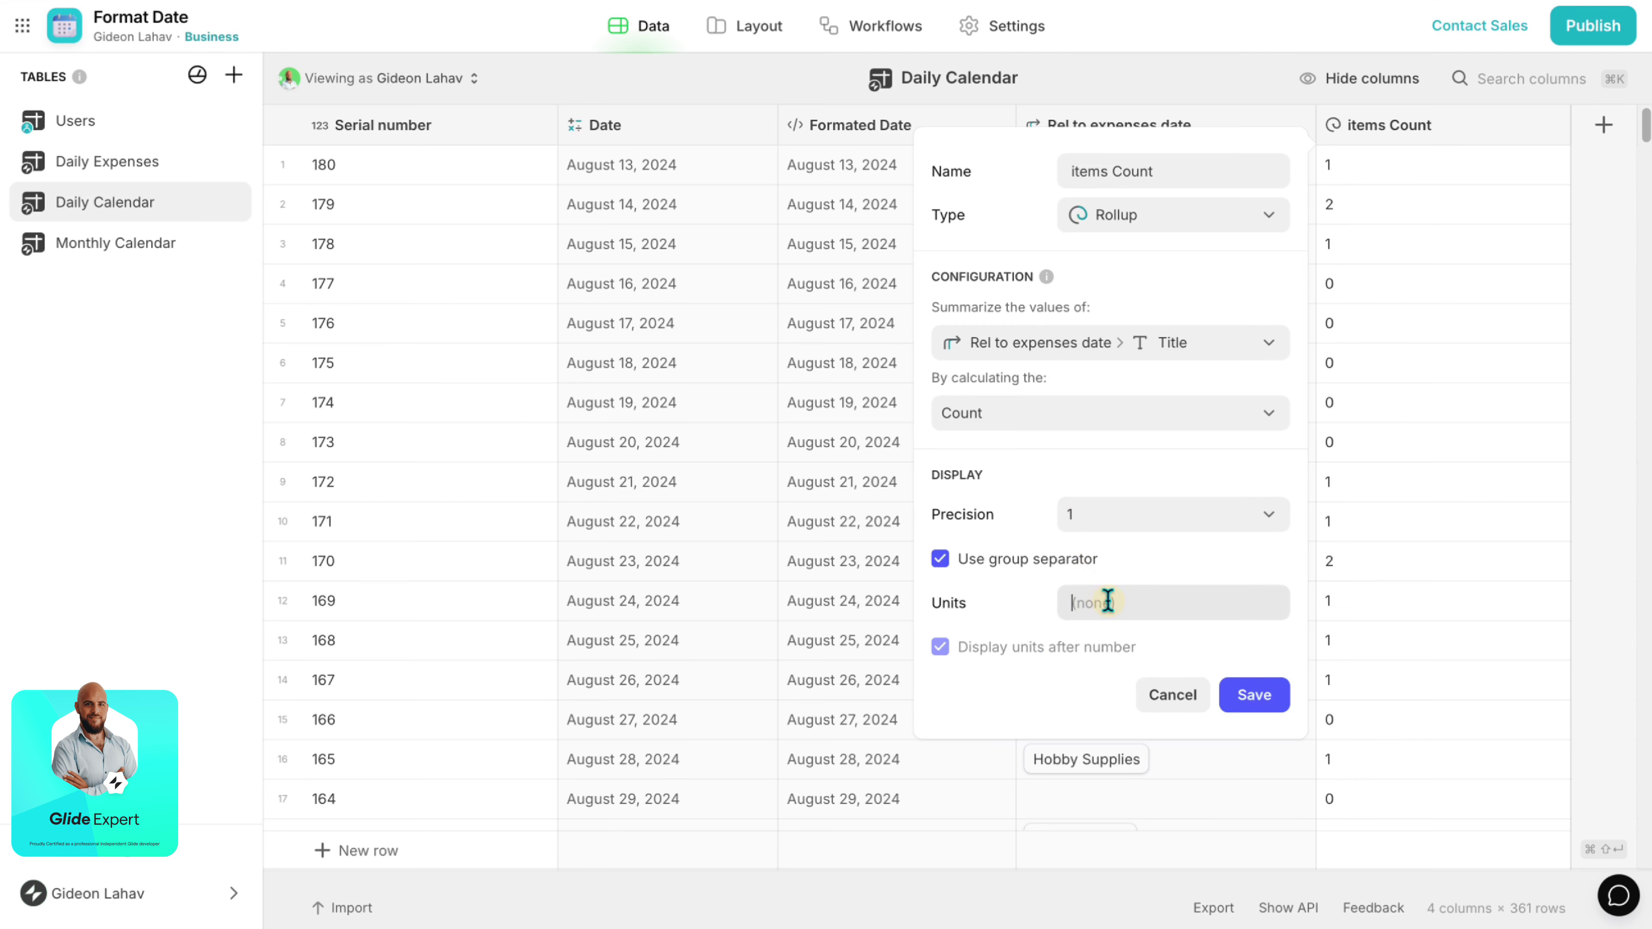
text(items)
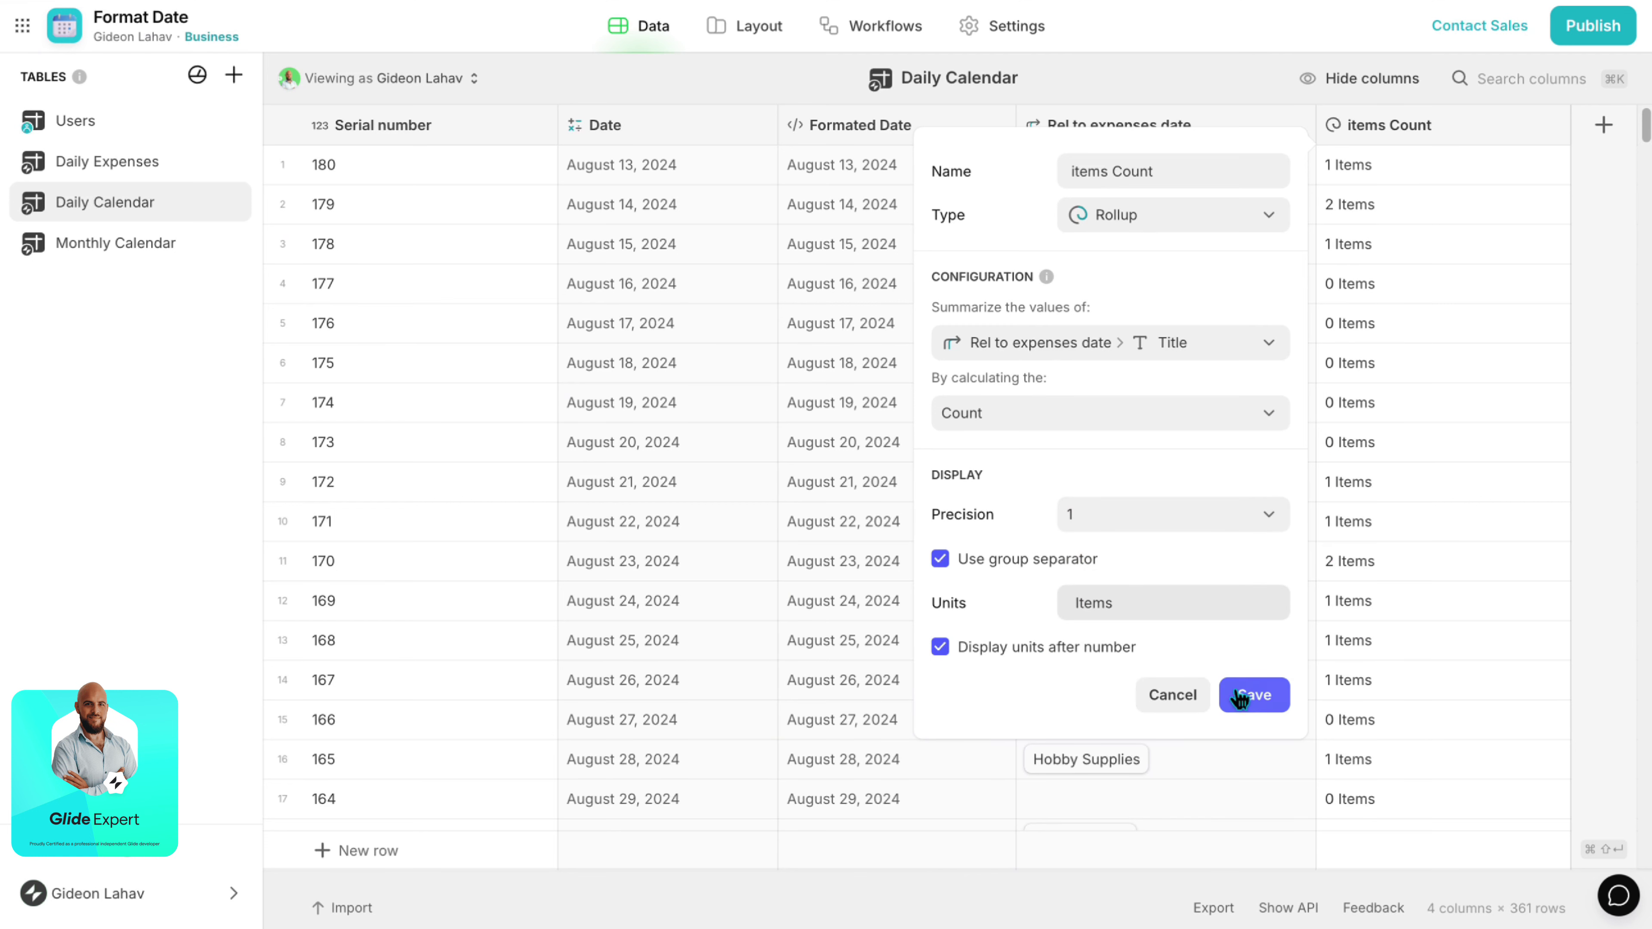
click(1253, 694)
Duplicate the items Count column and name the copy "Daily cost".
click(1551, 126)
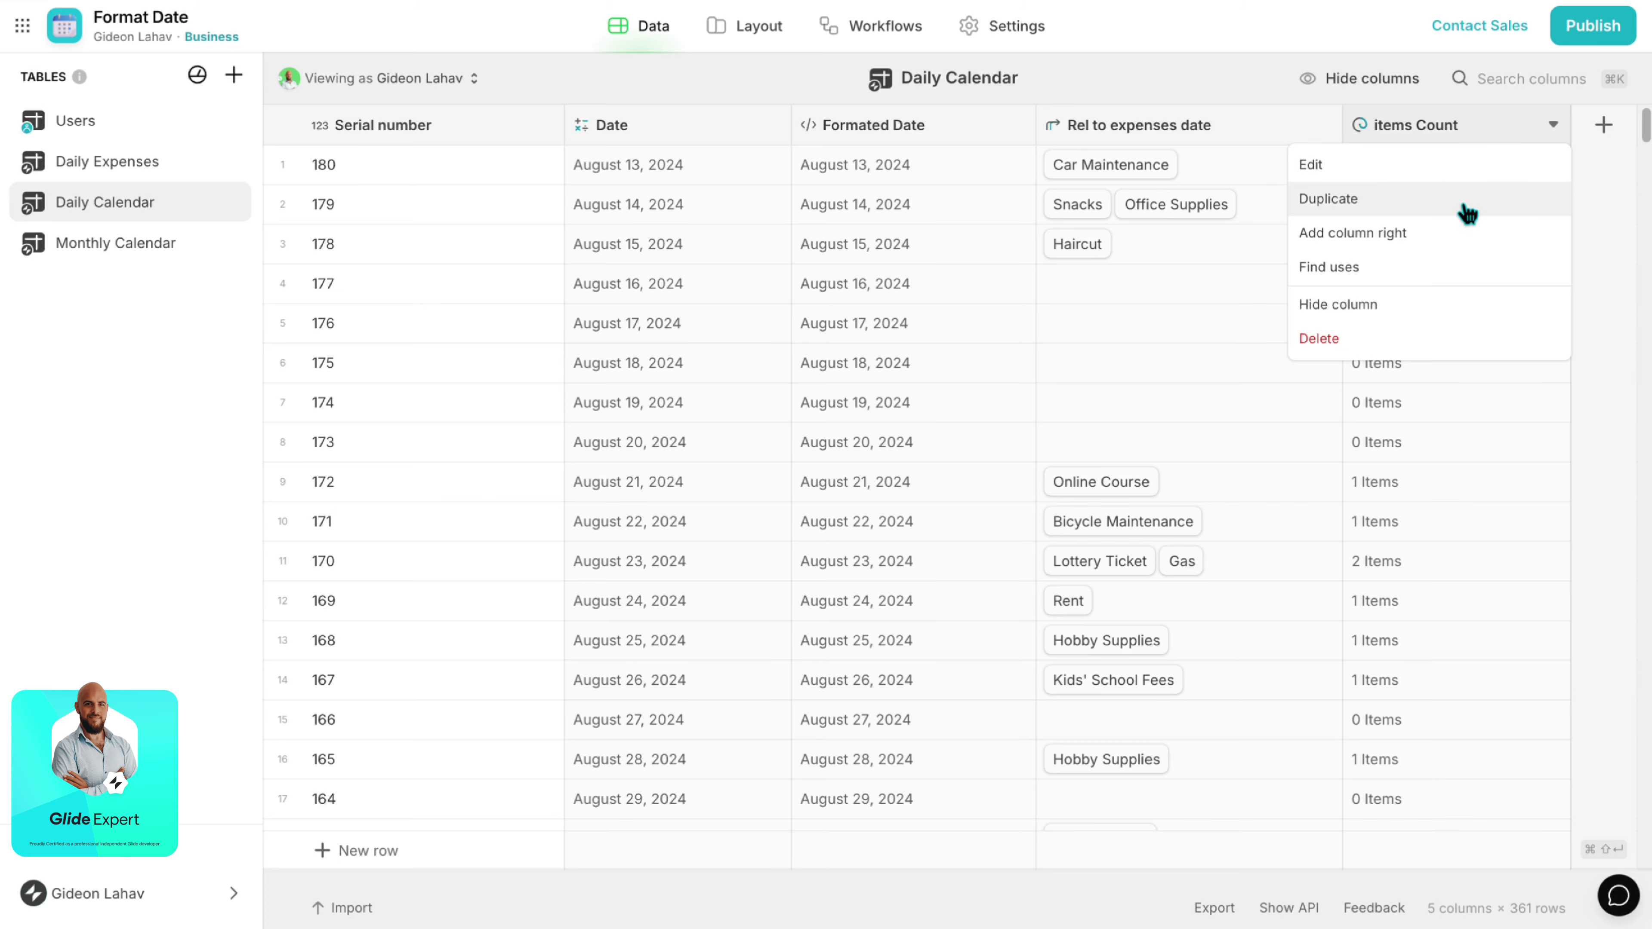
click(1437, 197)
double_click(1209, 170)
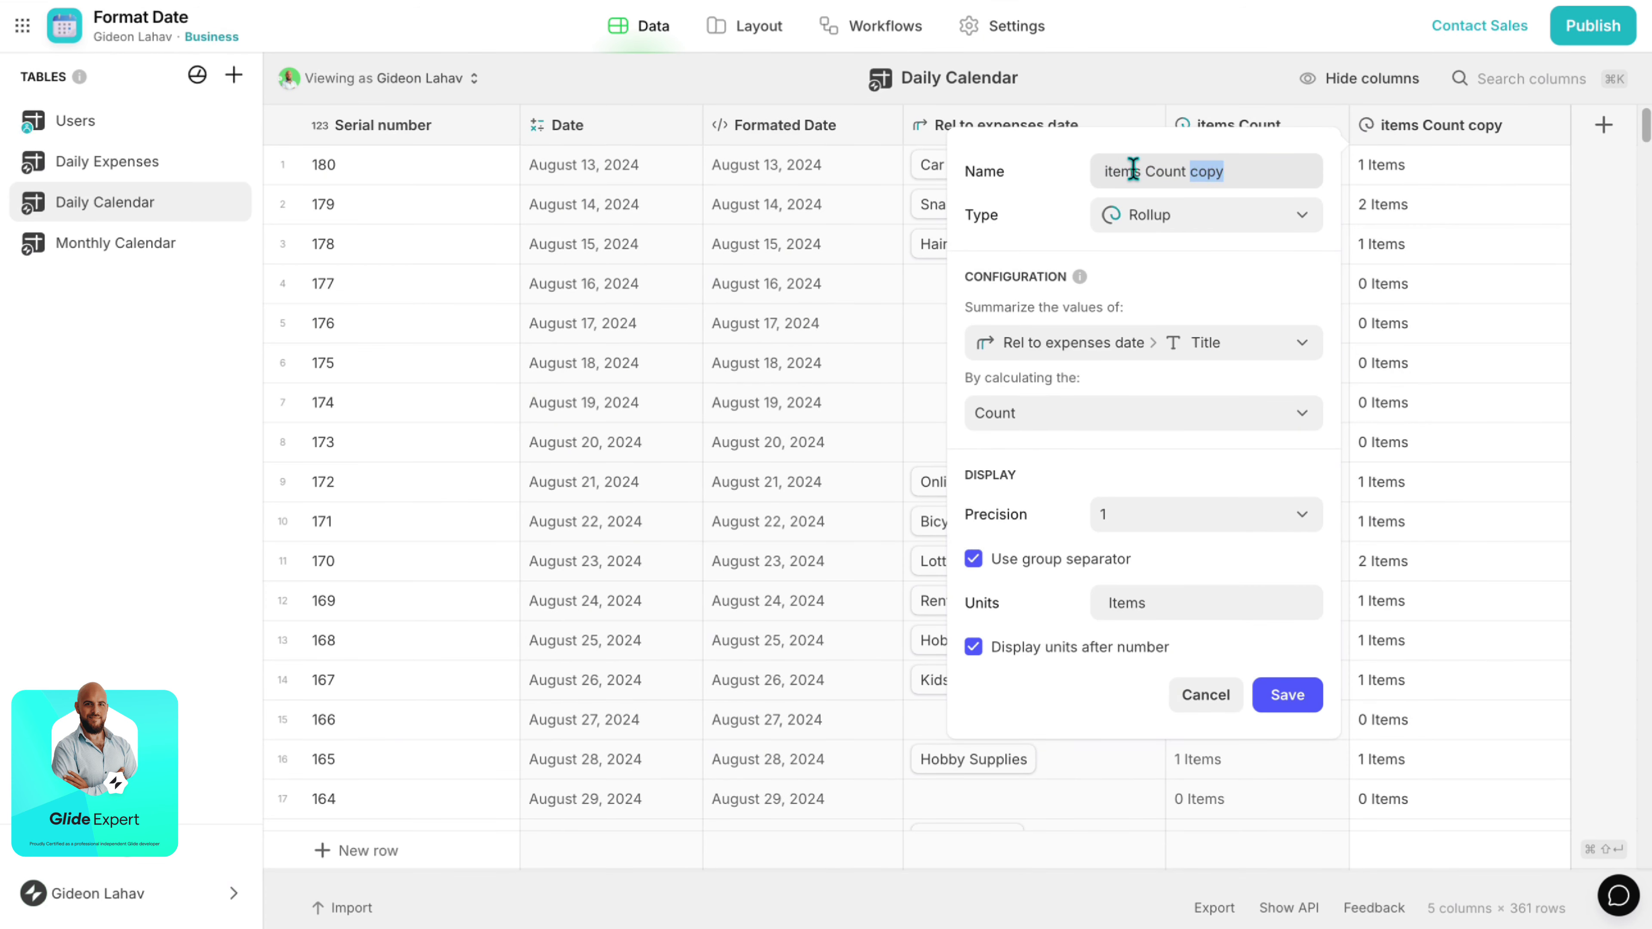
drag(1144, 171, 1294, 170)
key(BackSpace)
key(BackSpace)
key(BackSpace)
text(Daily cost)
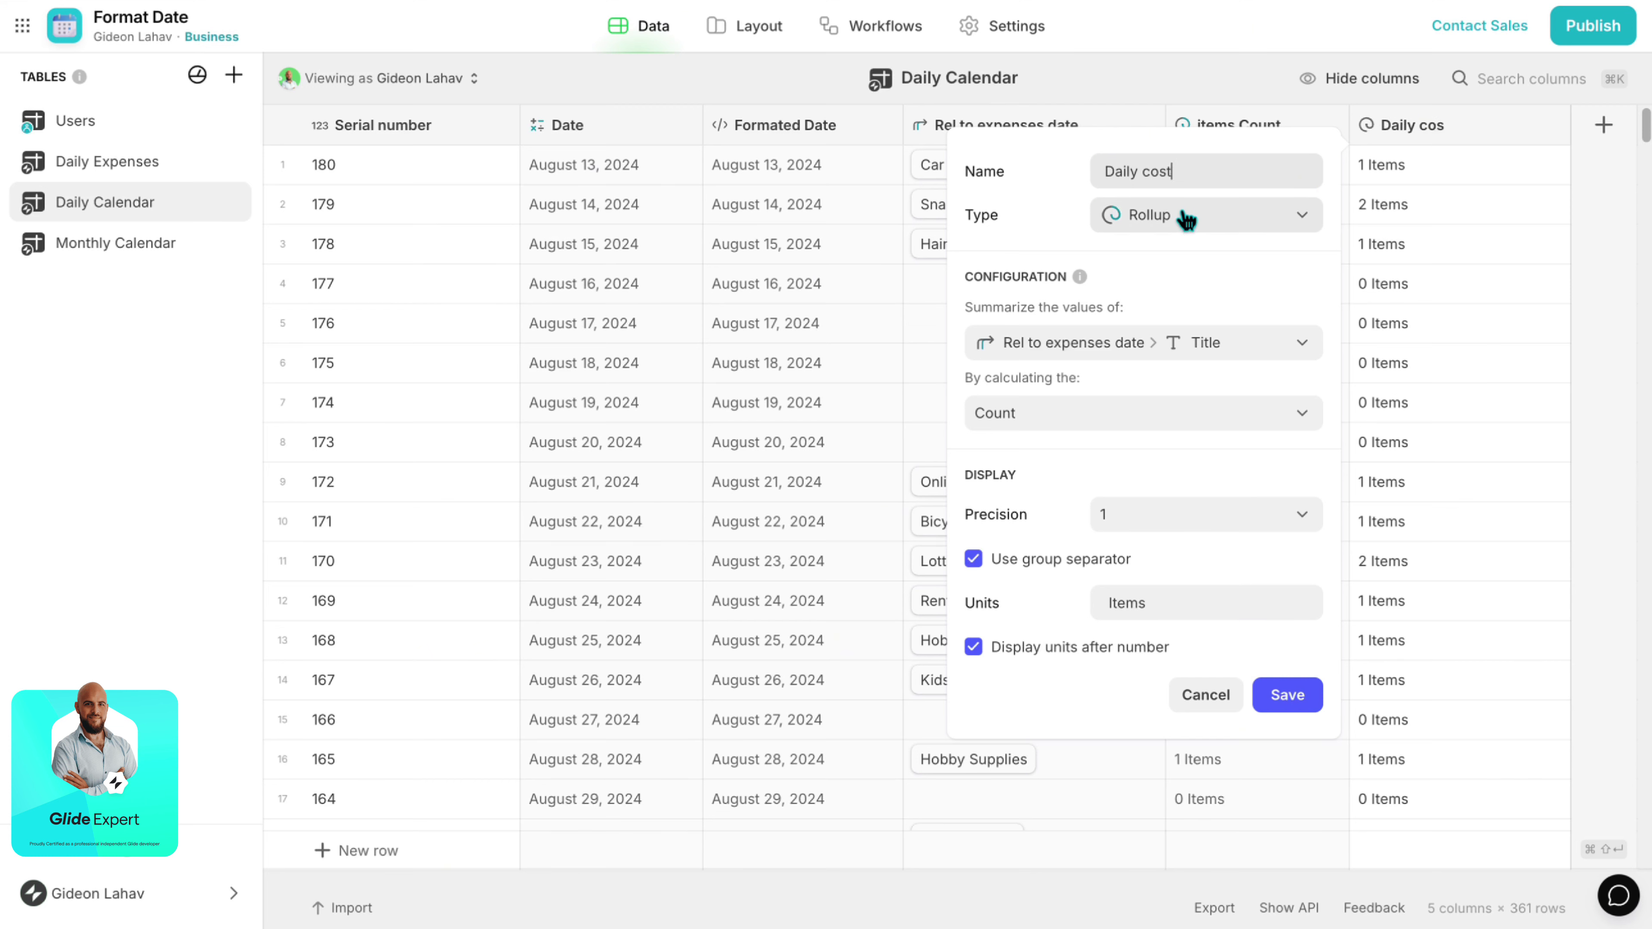
Set the Daily cost rollup to calculate the Sum of Cost through Rel to expenses date.
click(1173, 345)
mouse_move(1239, 437)
click(1396, 563)
click(1034, 426)
click(1025, 520)
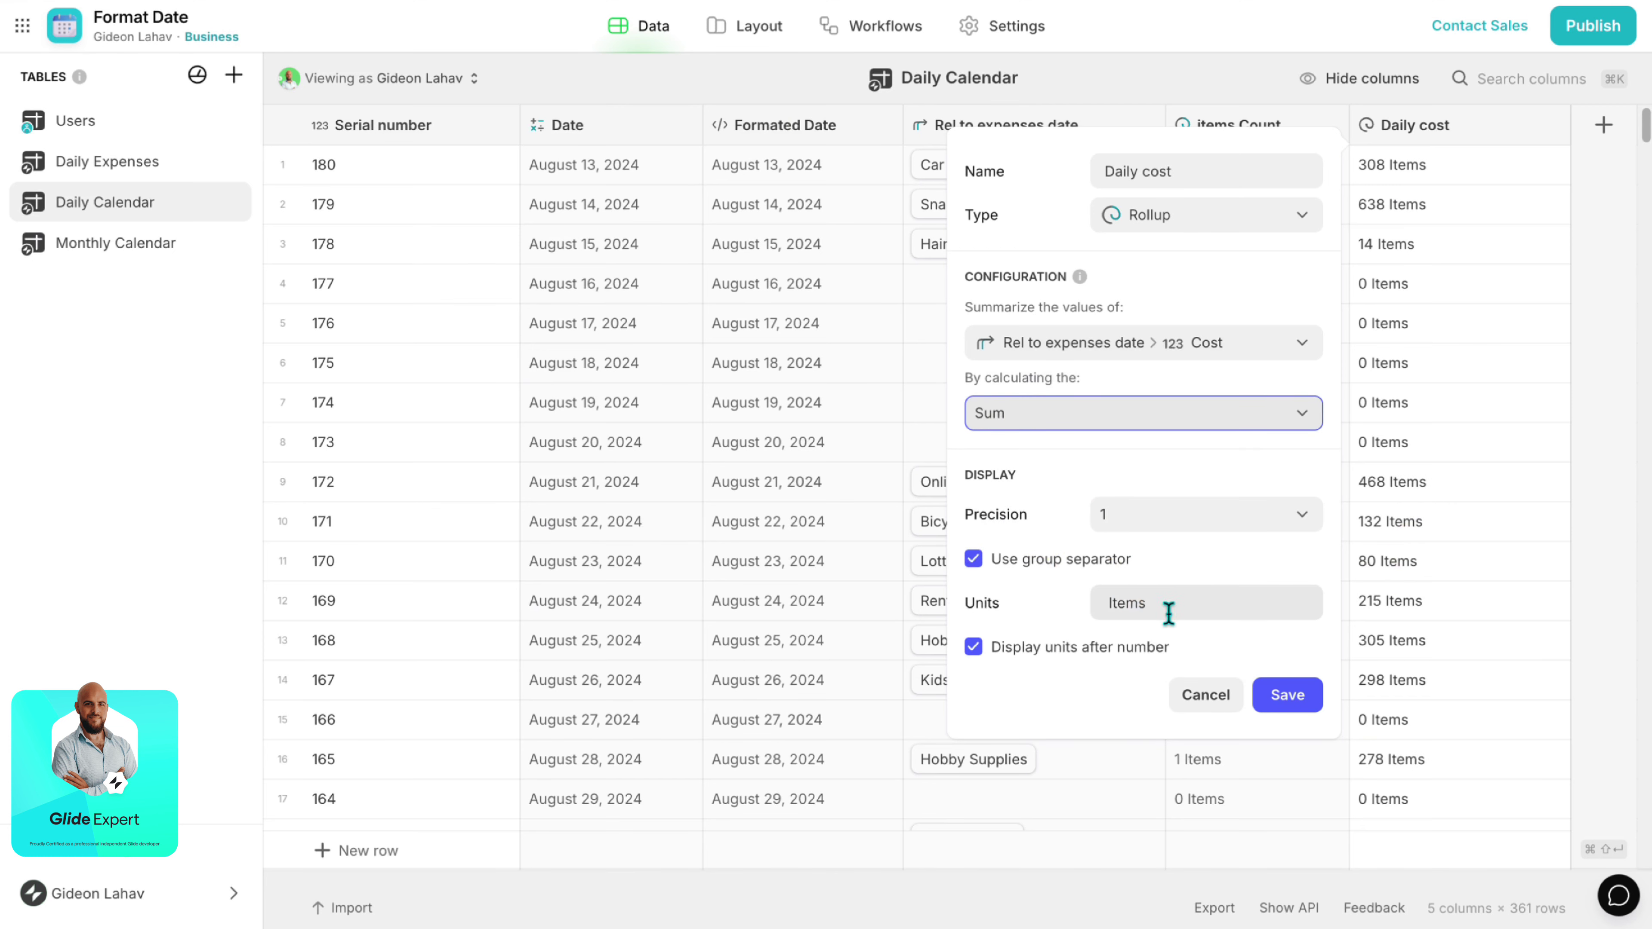
Change the Daily cost unit to "$", place it before the number, and save the column.
double_click(1167, 612)
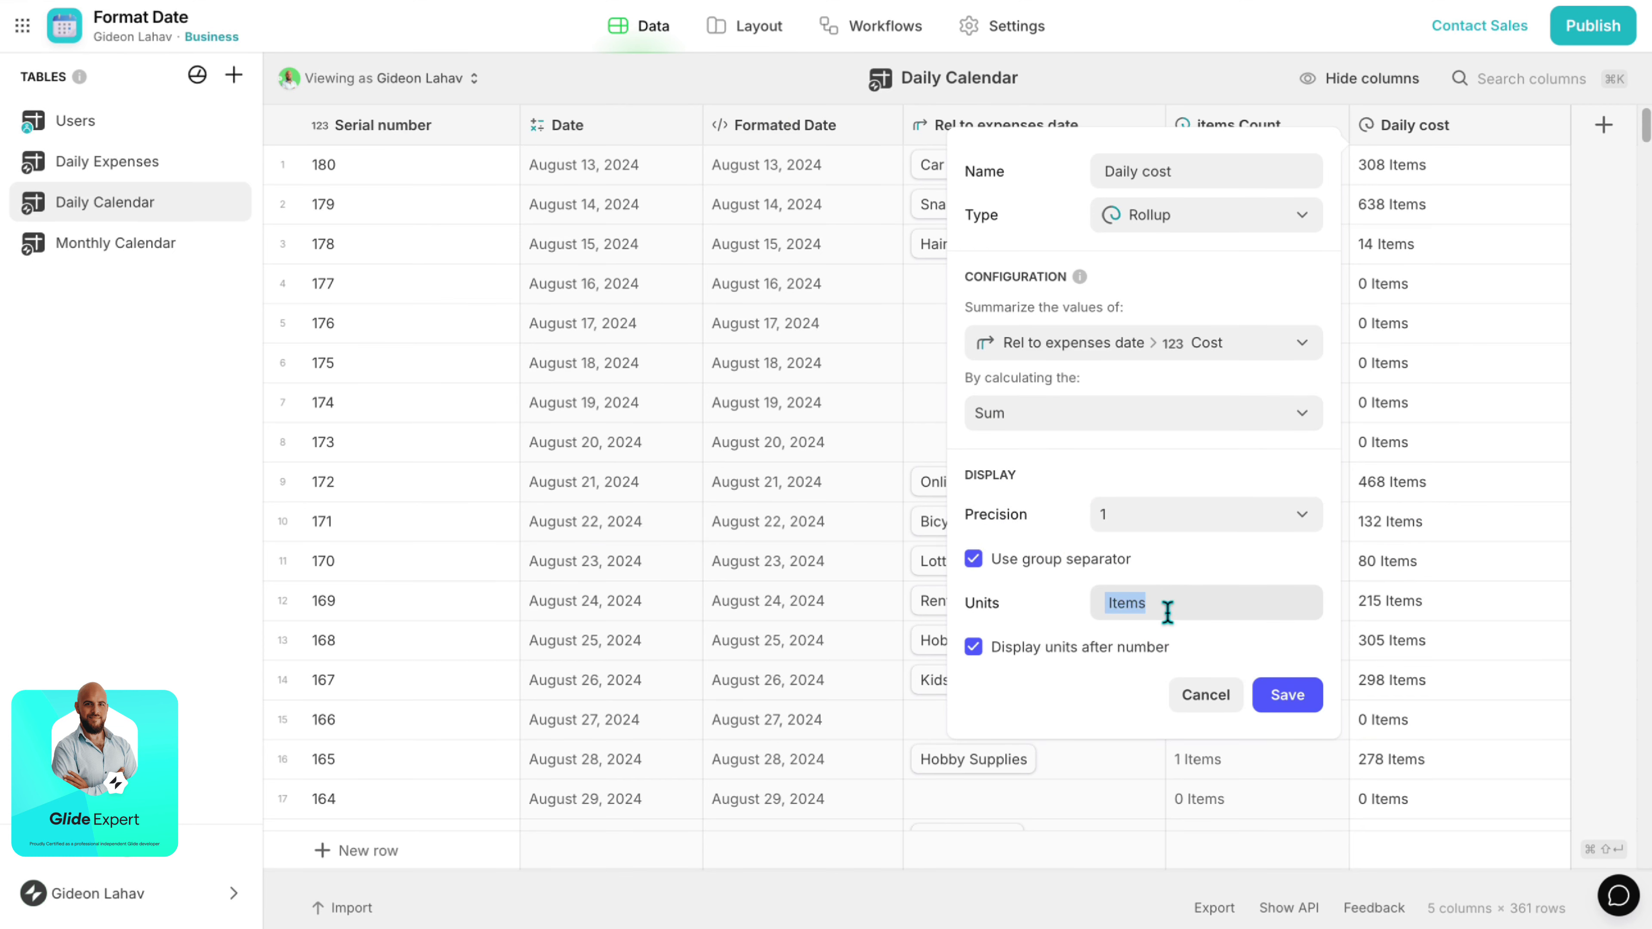
text($)
click(1043, 653)
click(1284, 698)
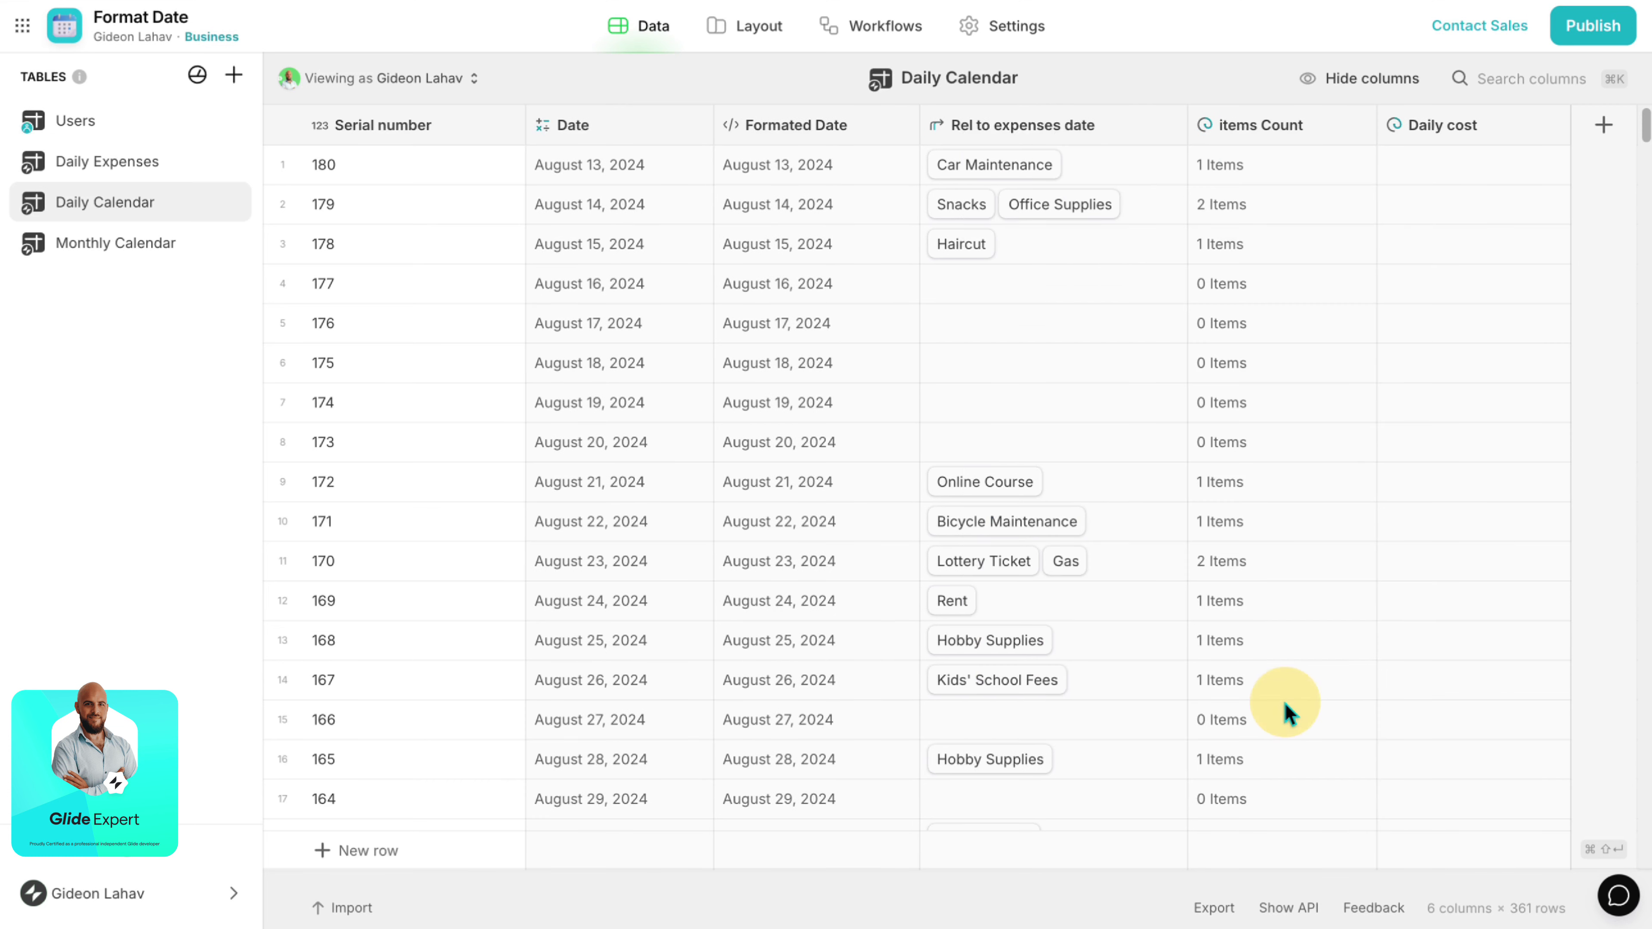
Add a new app screen built from the Daily Calendar table's data.
click(780, 27)
click(234, 74)
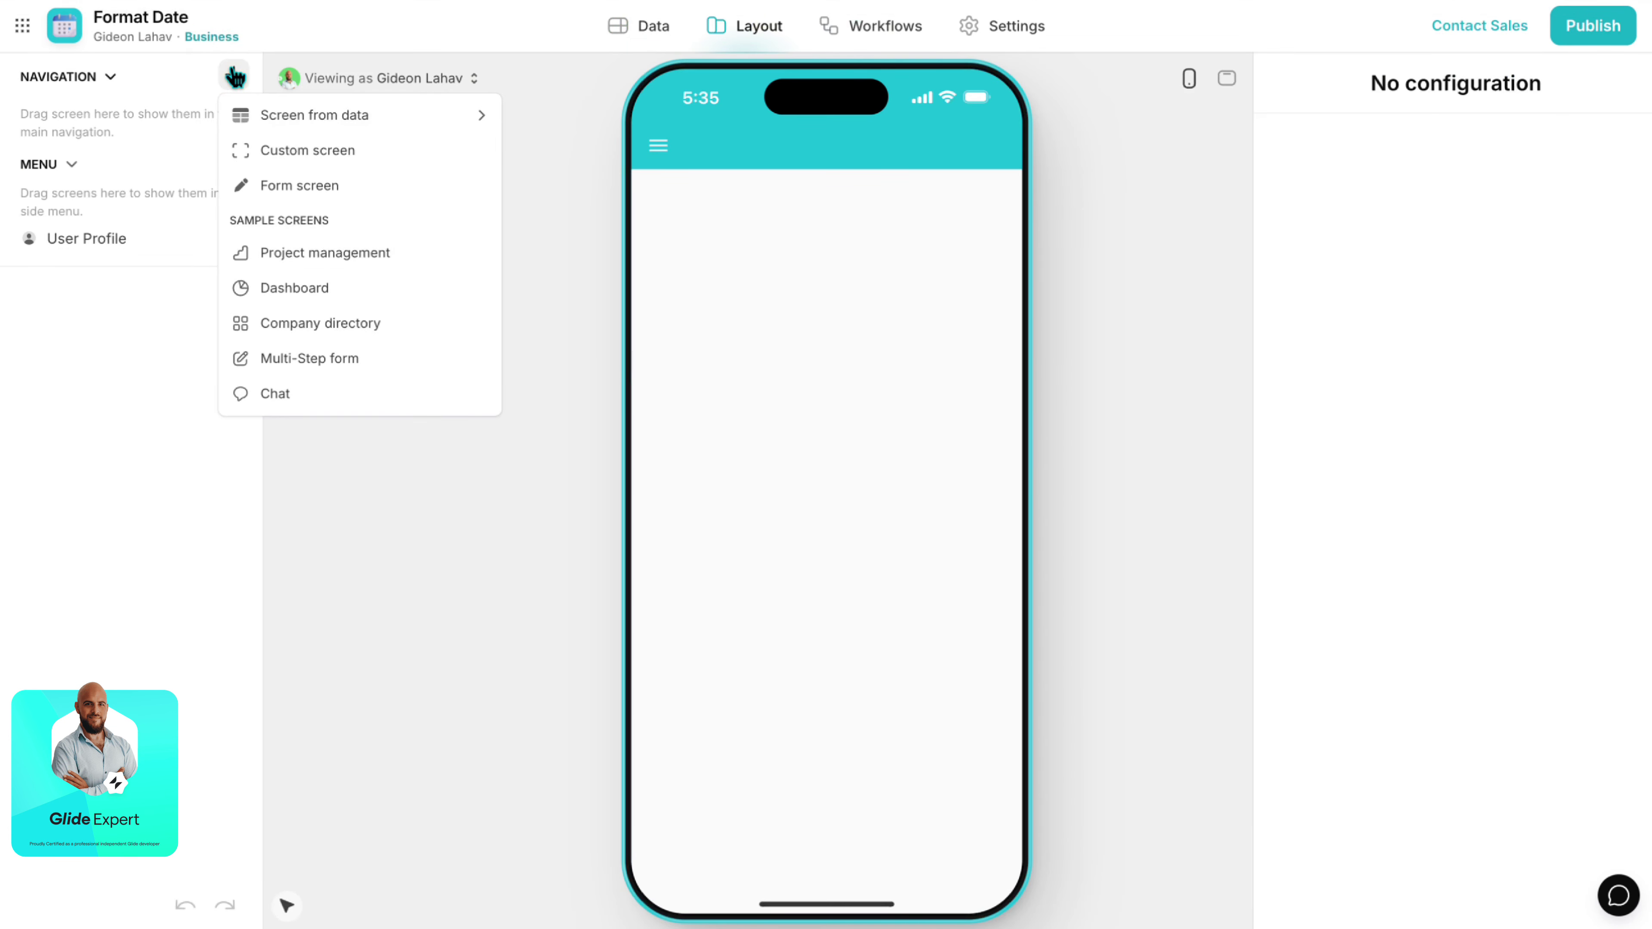
mouse_move(306, 114)
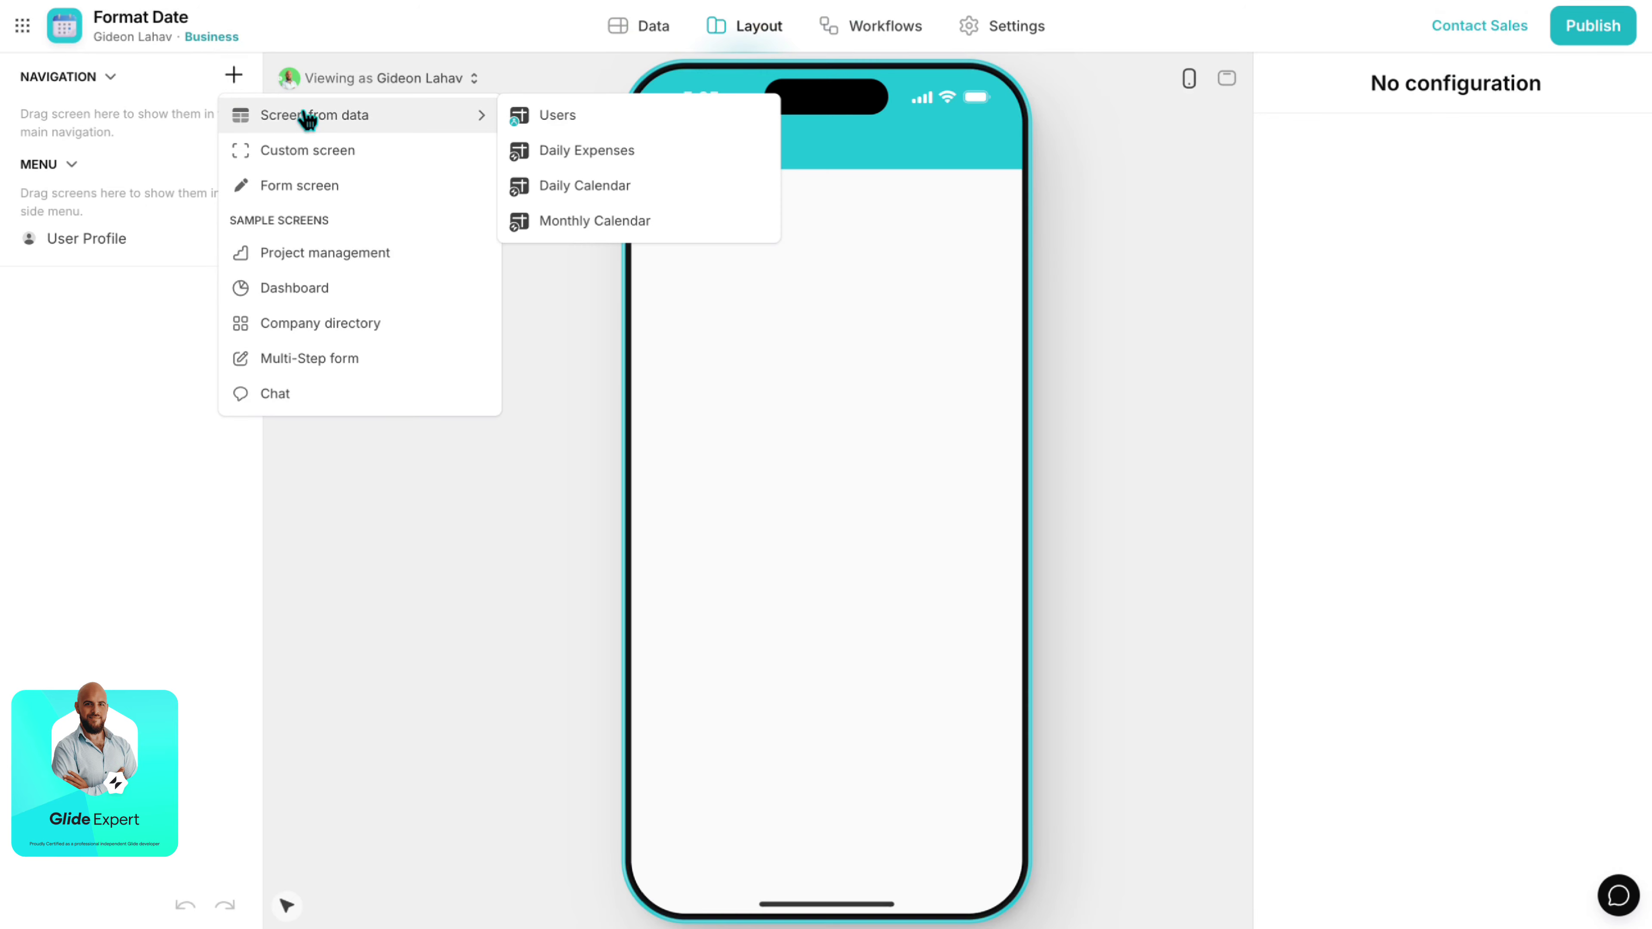
click(644, 187)
Switch the Daily Calendar collection to the Calendar style, using Date for both start time and end time.
click(147, 335)
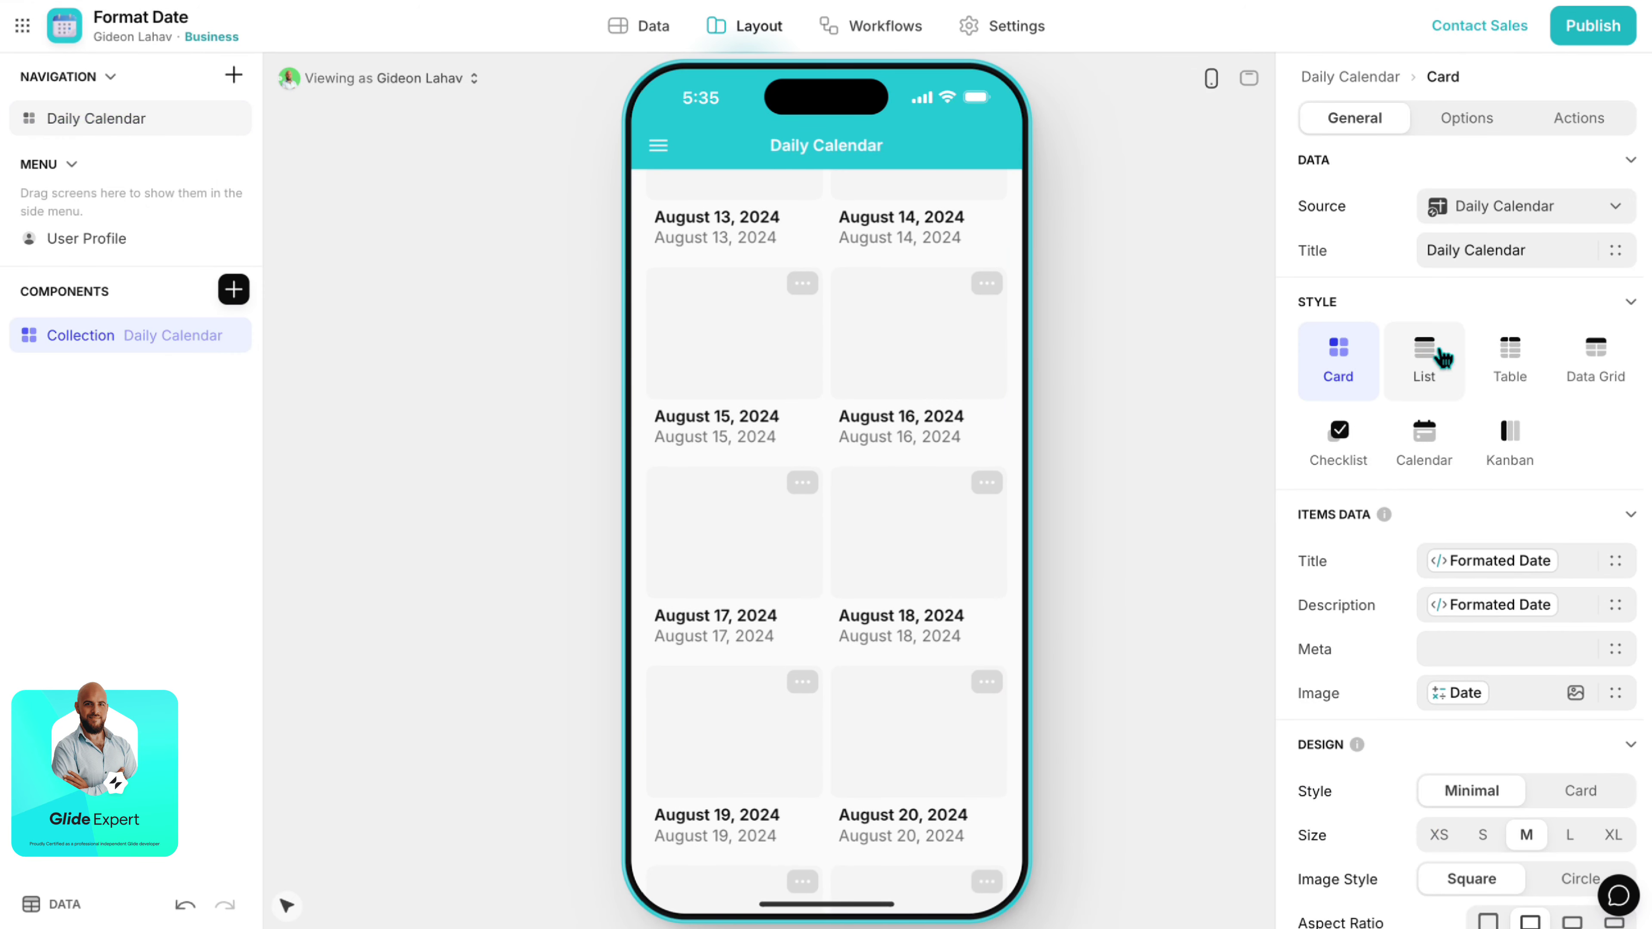
click(1439, 448)
click(1471, 606)
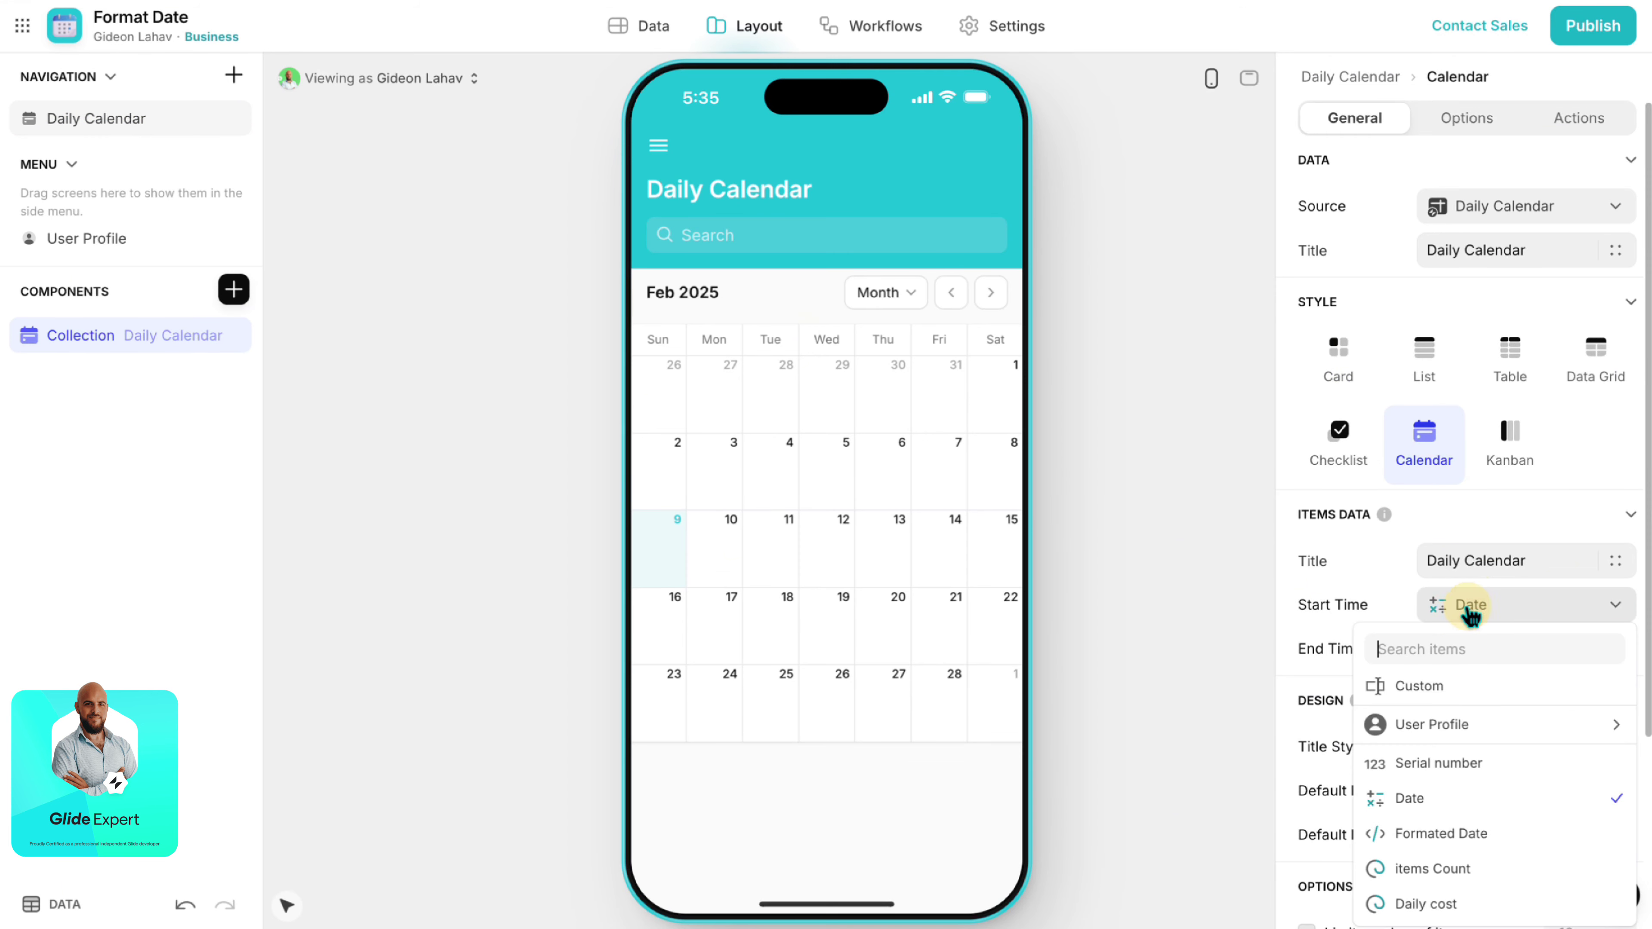
click(1471, 660)
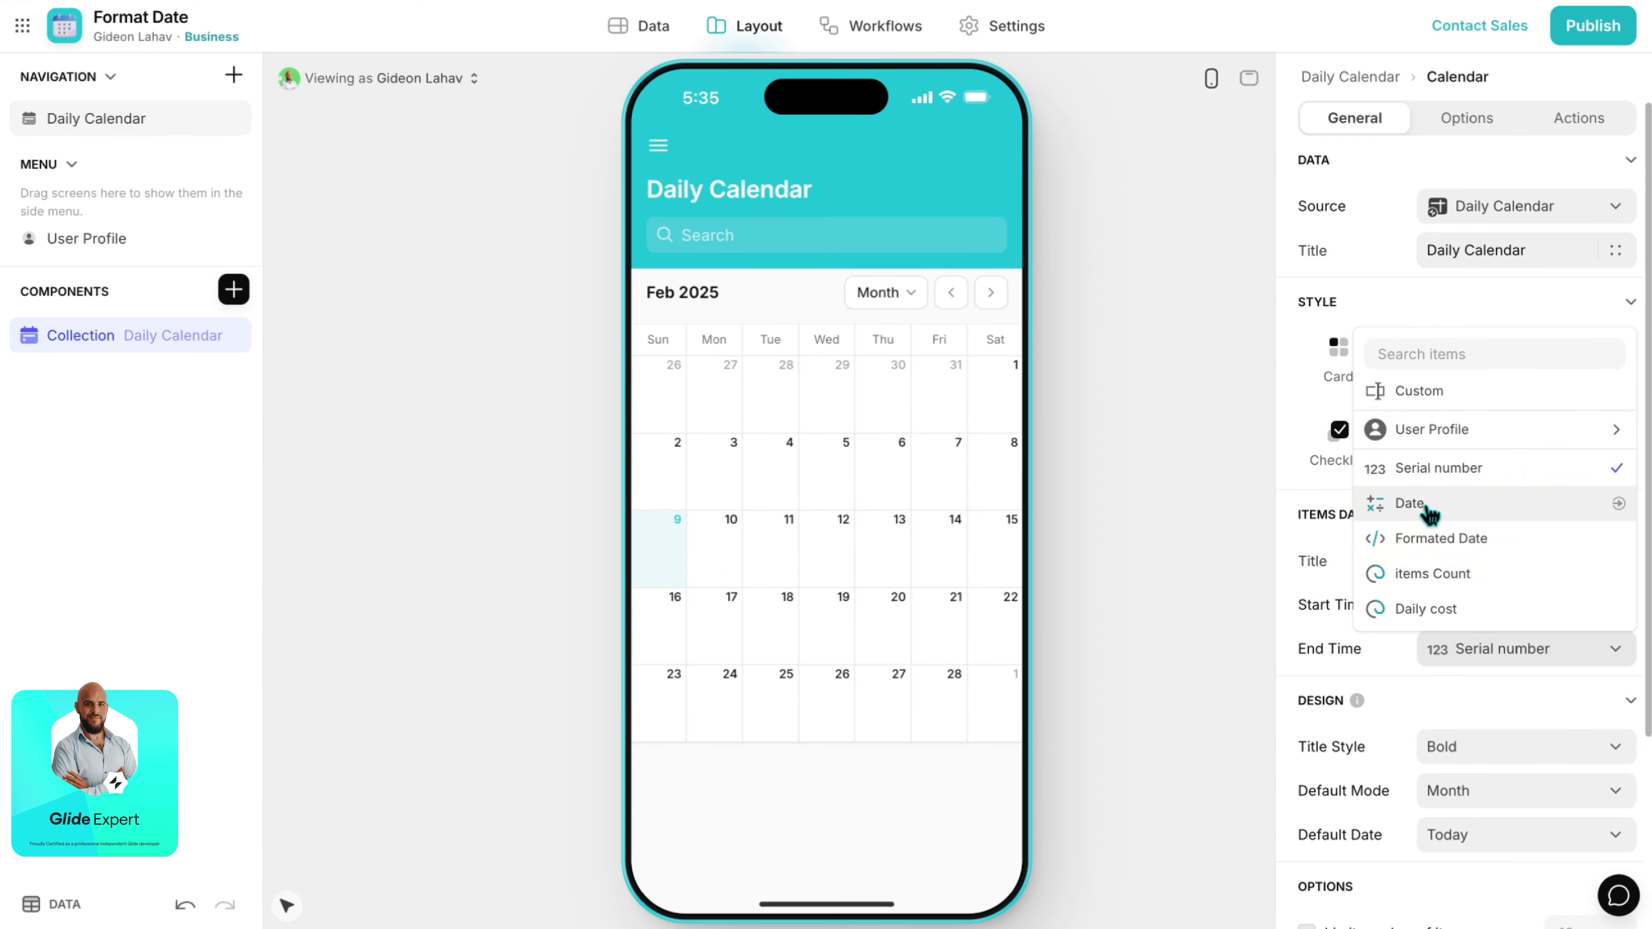
click(1431, 502)
Use items Count as the calendar items' title and group the collection by items Count.
click(1617, 563)
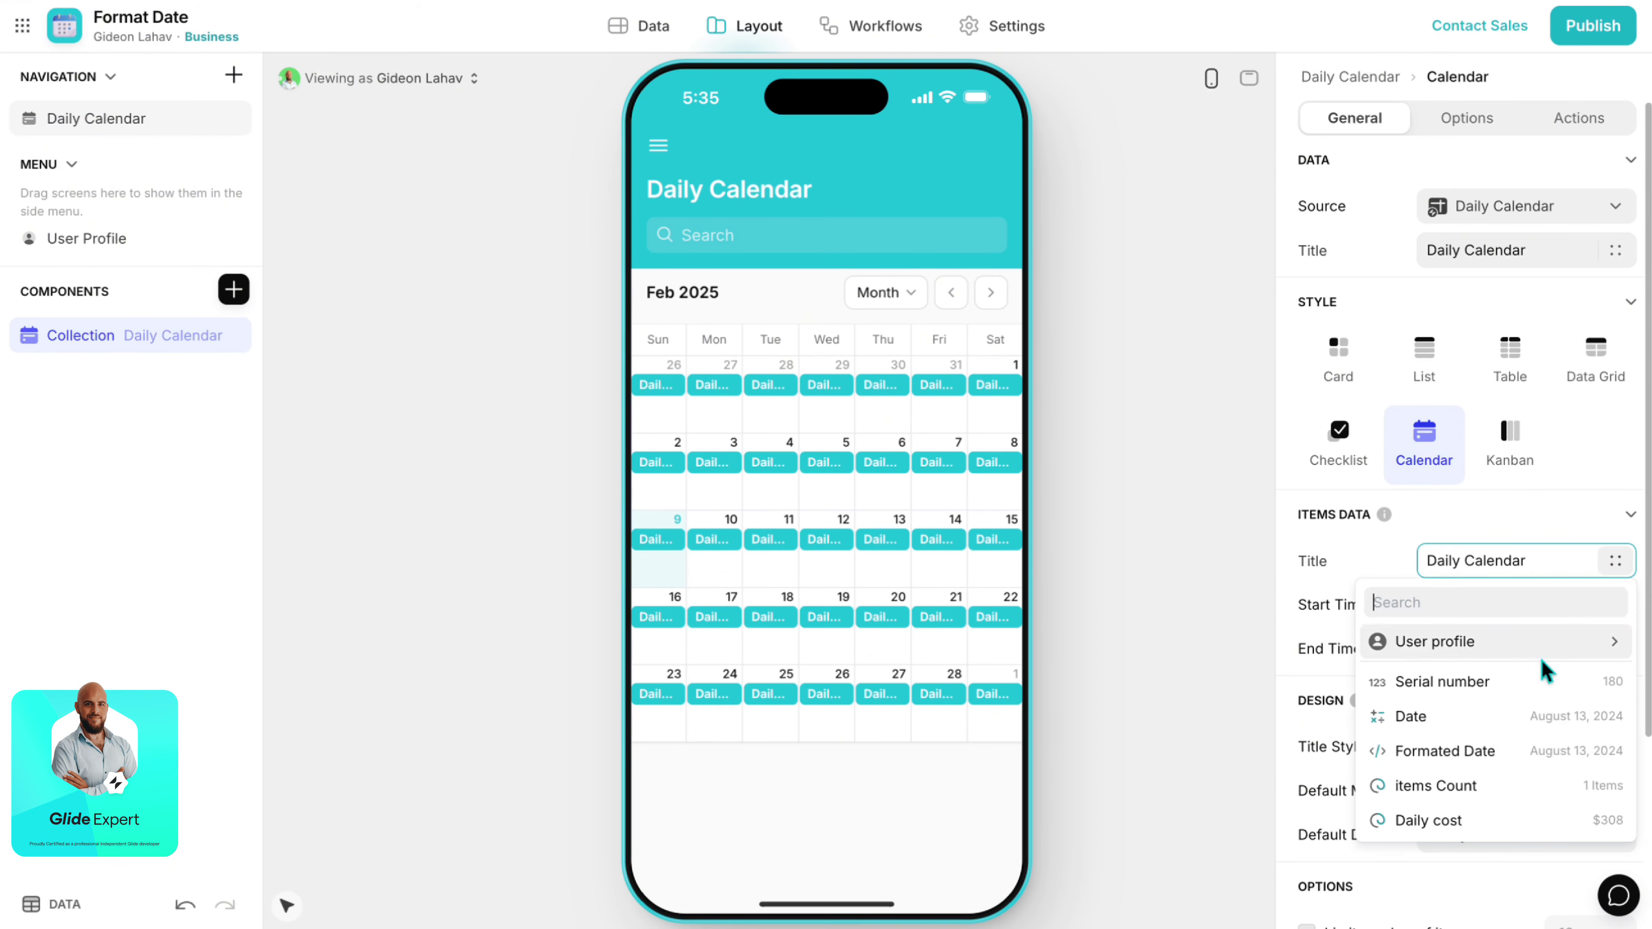
click(1473, 789)
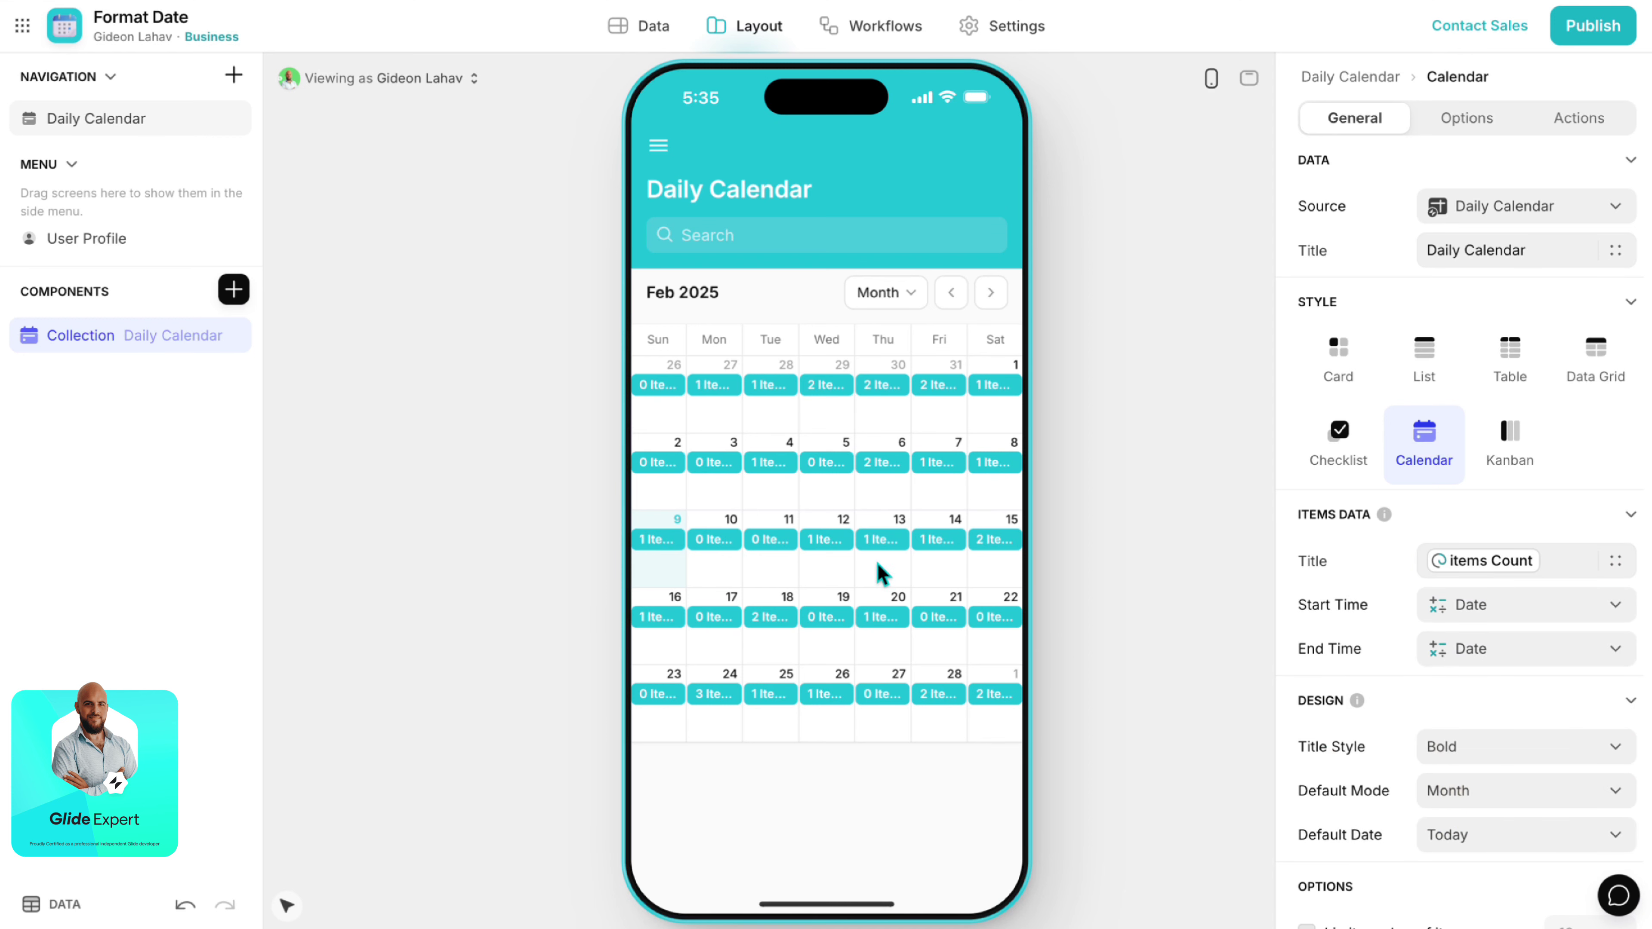
click(1483, 127)
click(1479, 520)
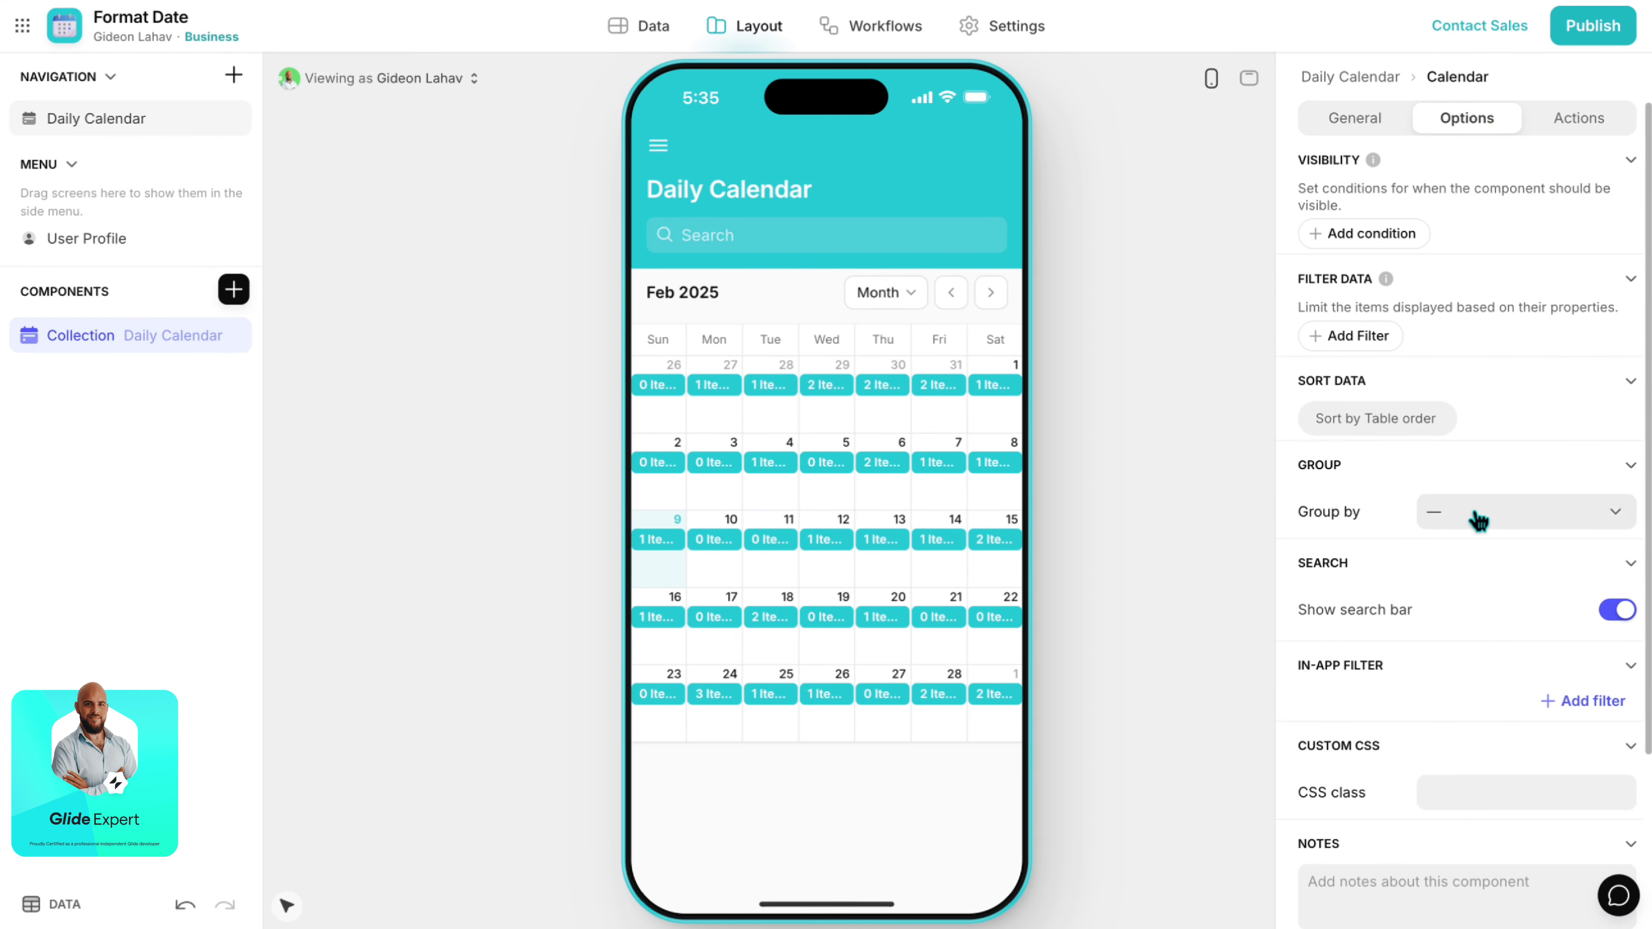
click(1469, 733)
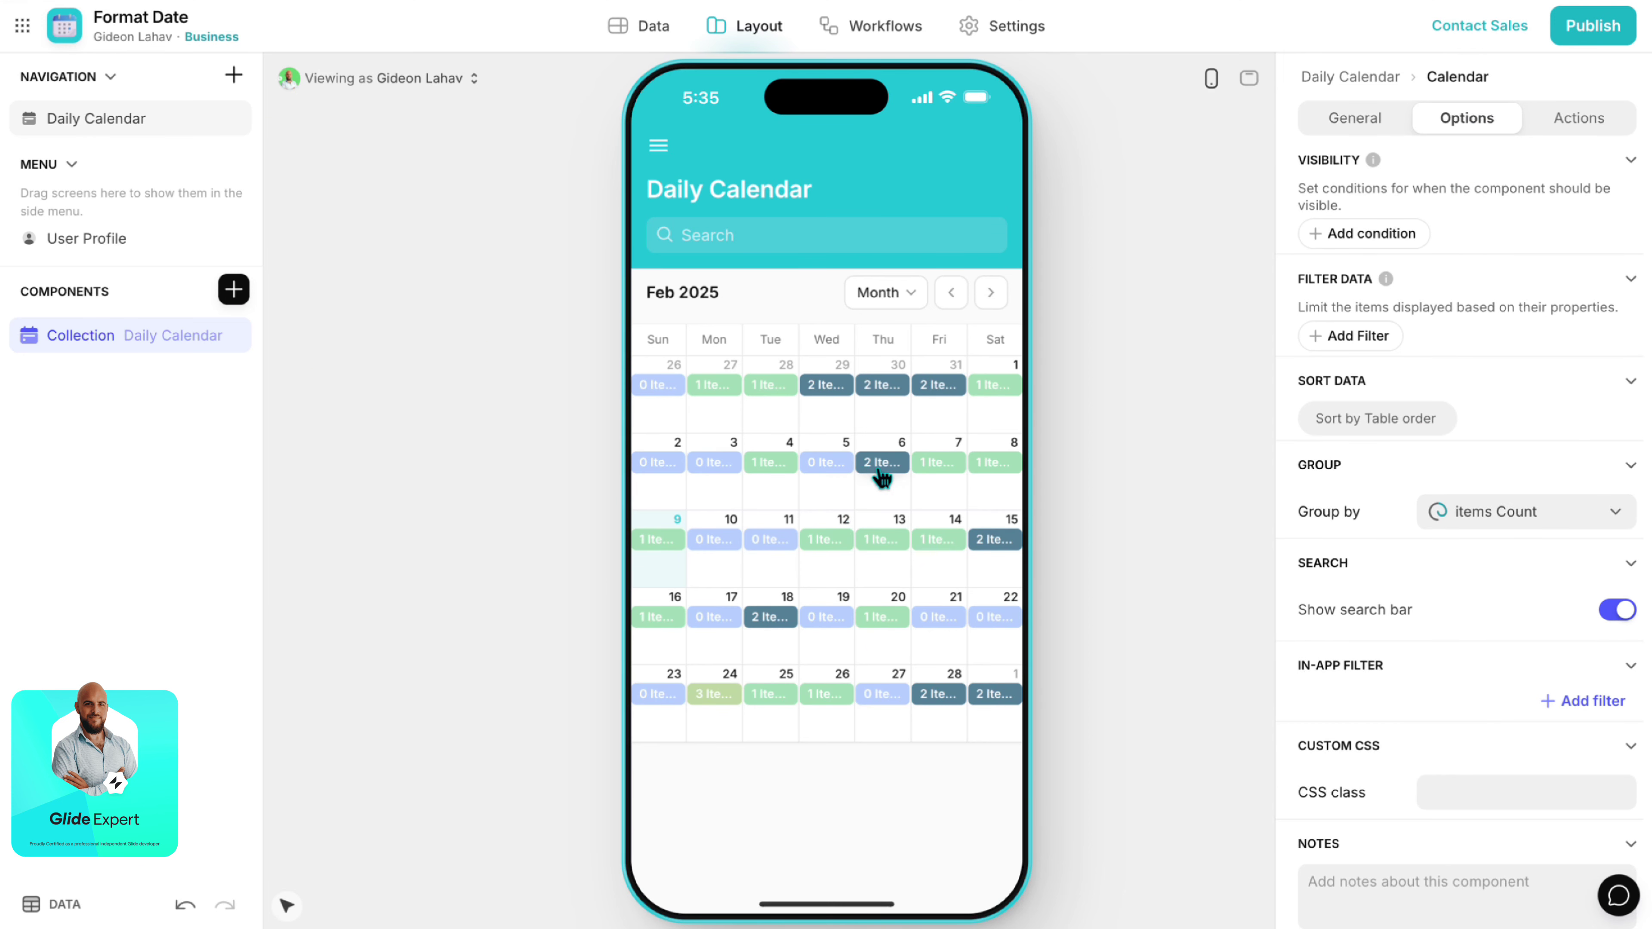
Browse the calendar preview forward to September 2025 and back past January 2025 to check the daily item entries.
click(990, 293)
click(990, 293)
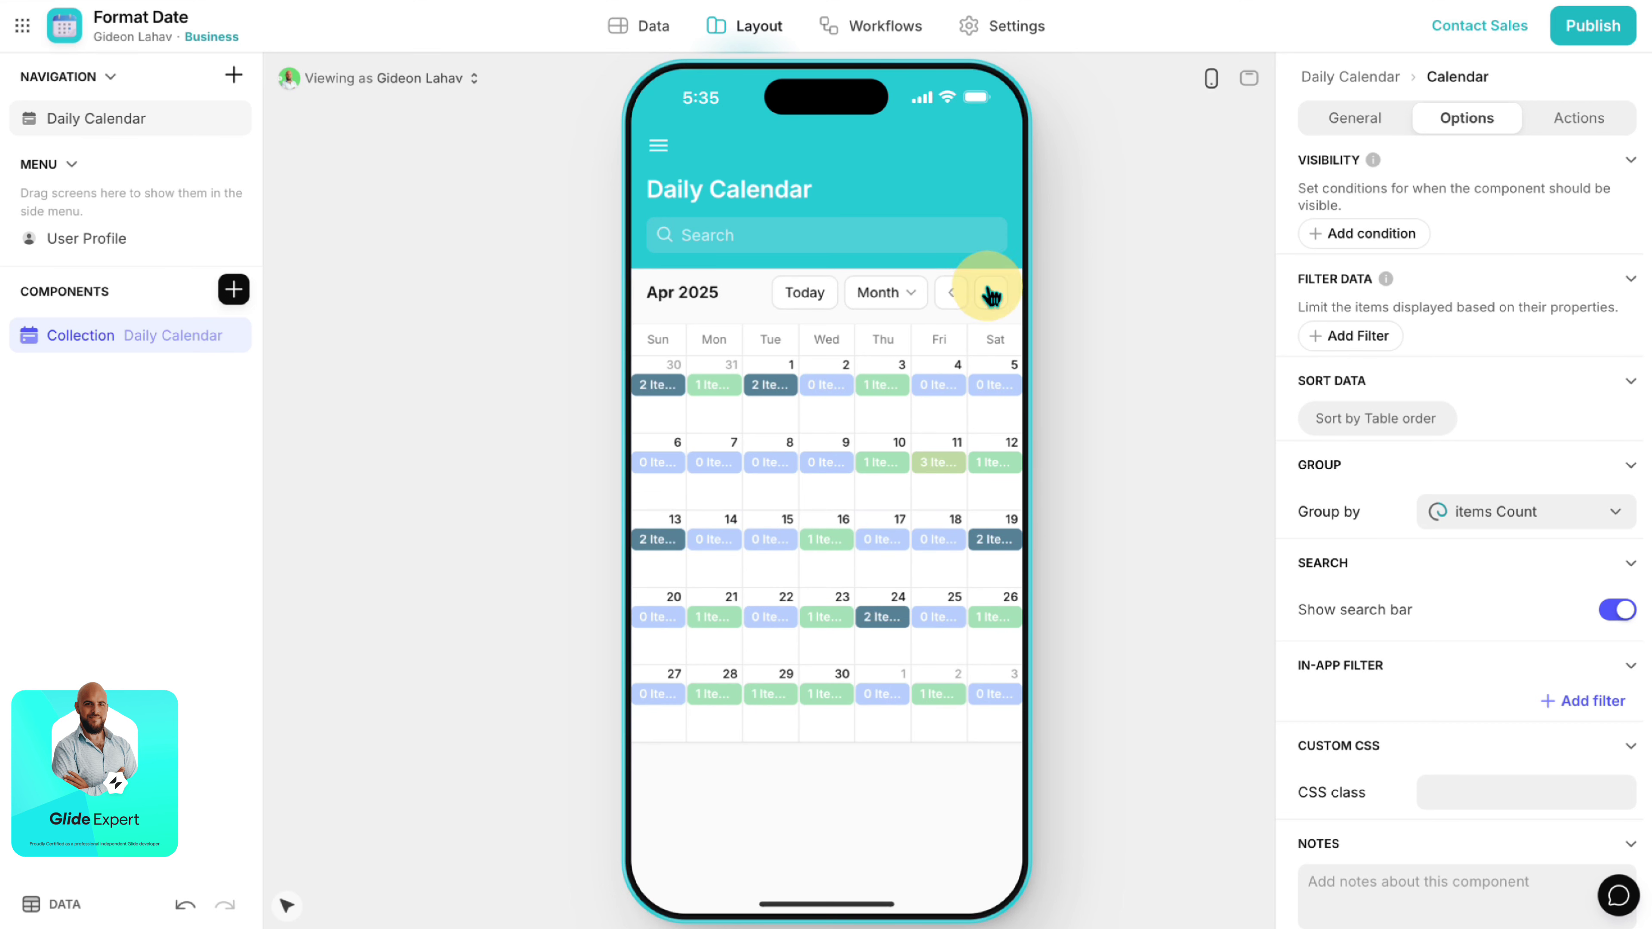
click(989, 293)
click(990, 293)
click(990, 293)
click(990, 293)
click(989, 293)
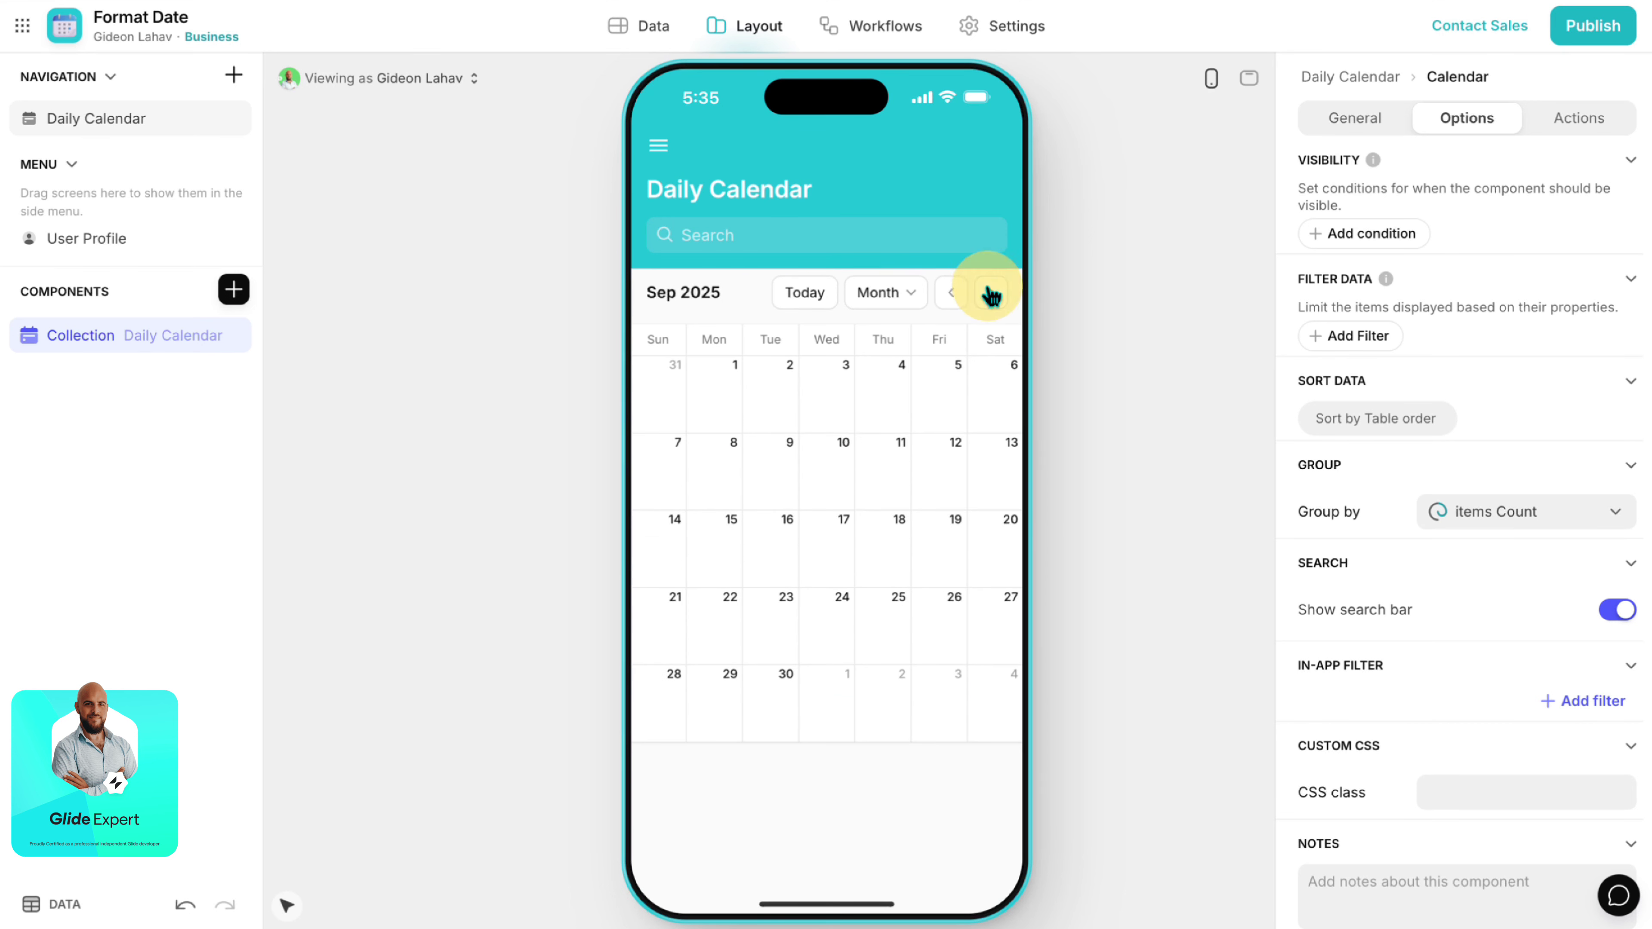
click(950, 293)
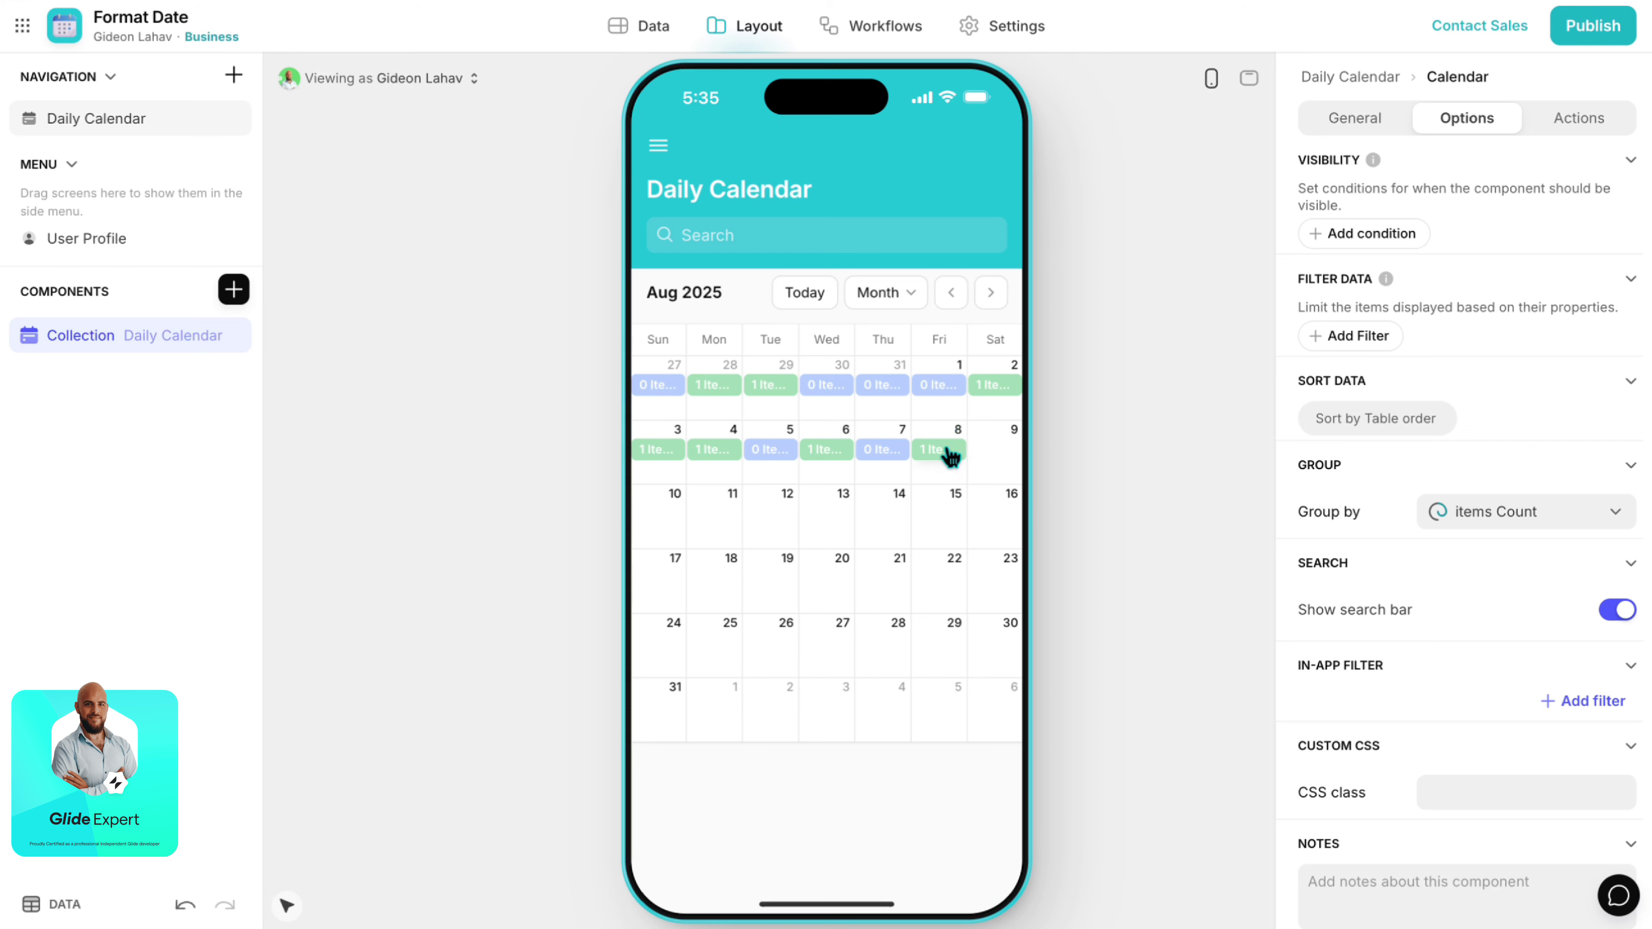
click(952, 293)
click(951, 293)
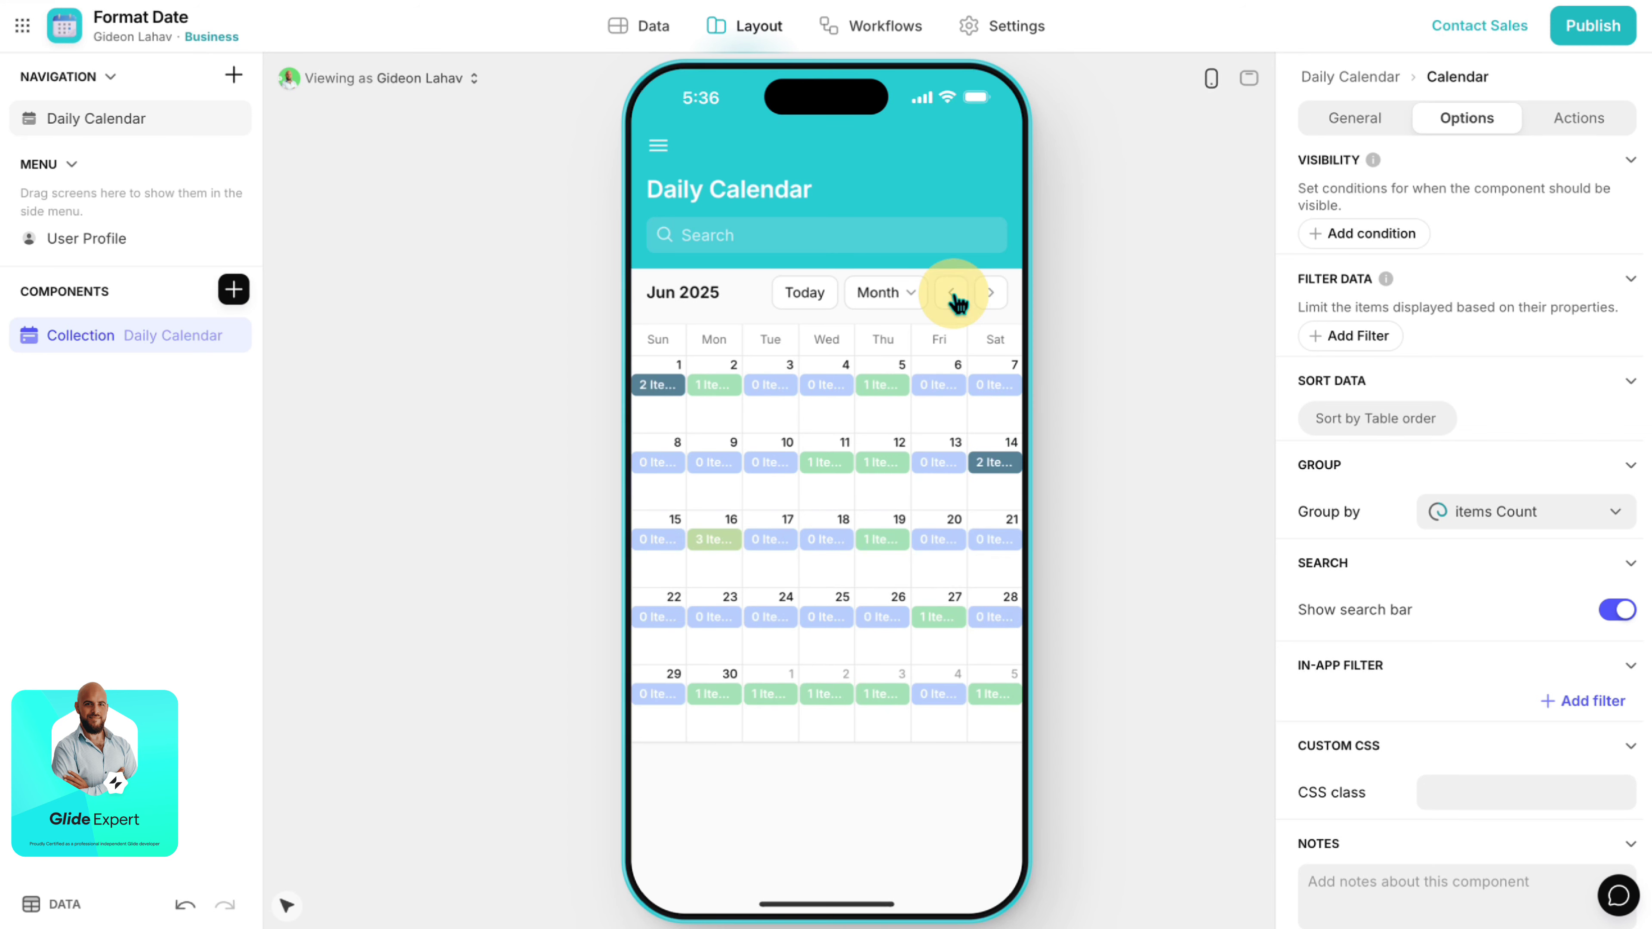
click(951, 293)
click(952, 292)
click(952, 292)
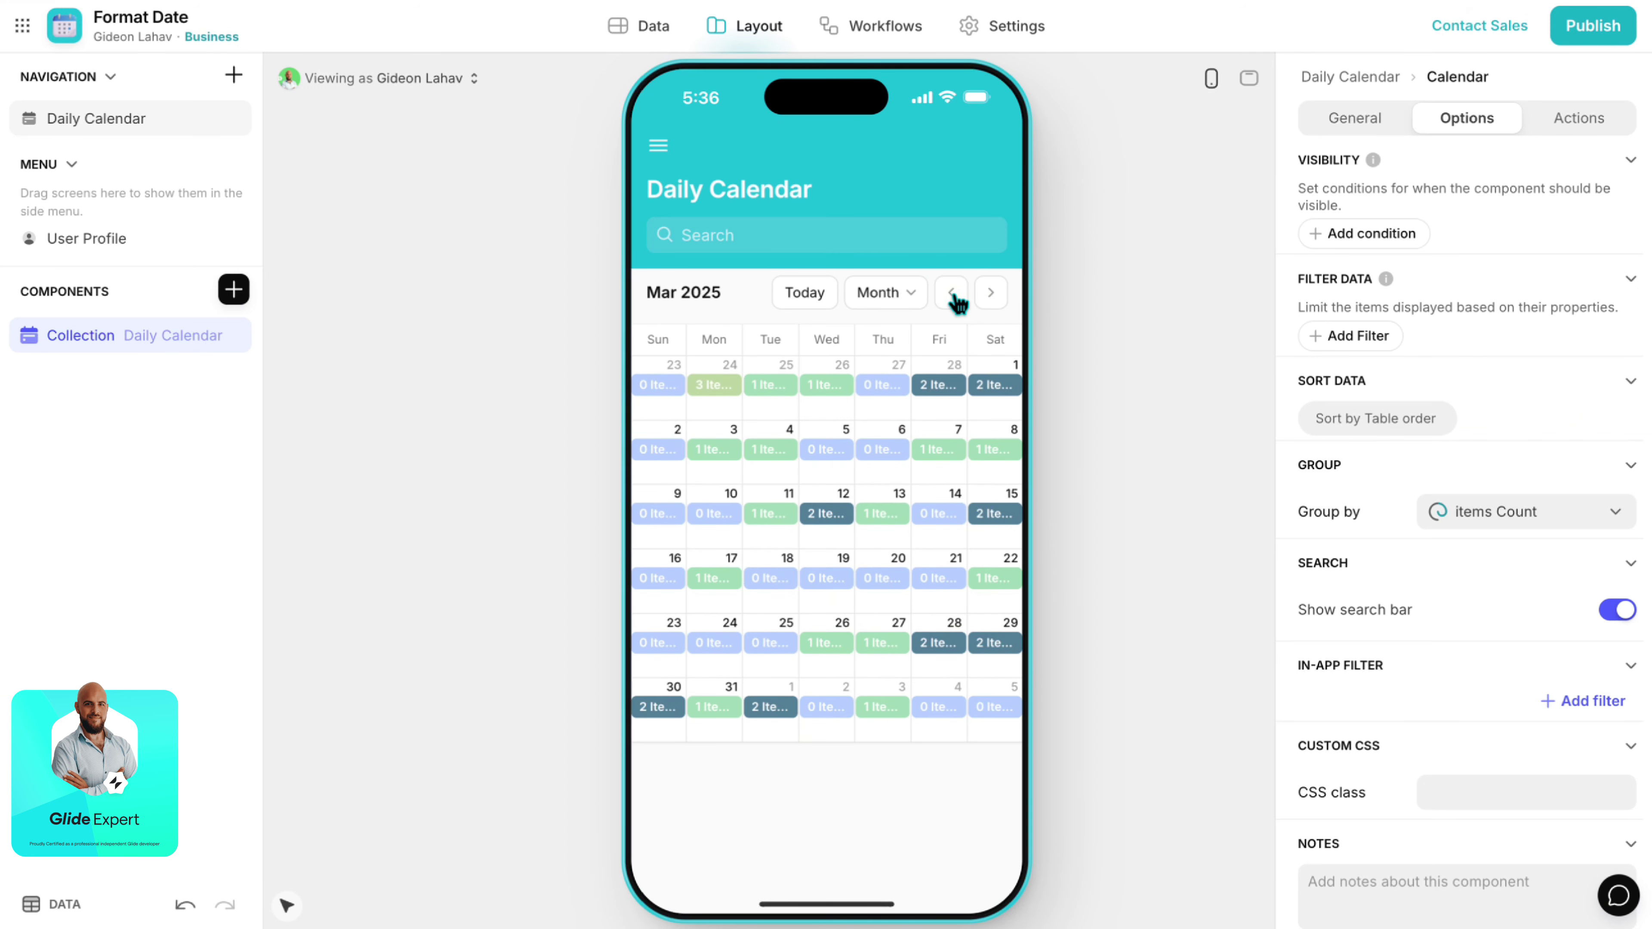
click(952, 292)
click(951, 292)
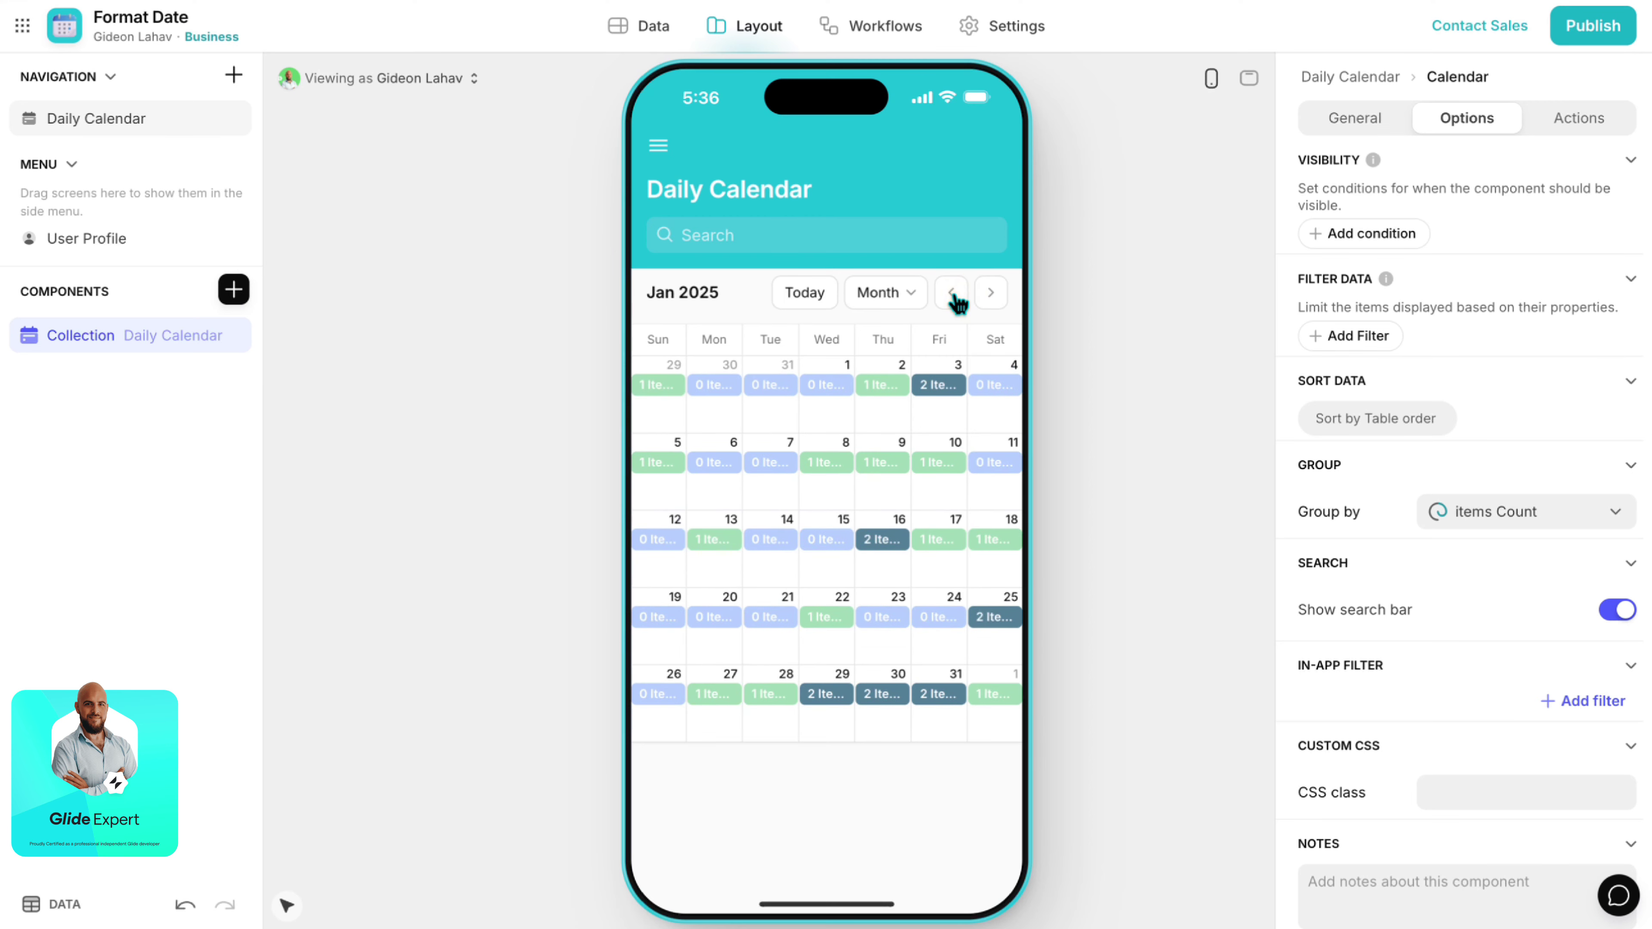
click(951, 293)
click(682, 163)
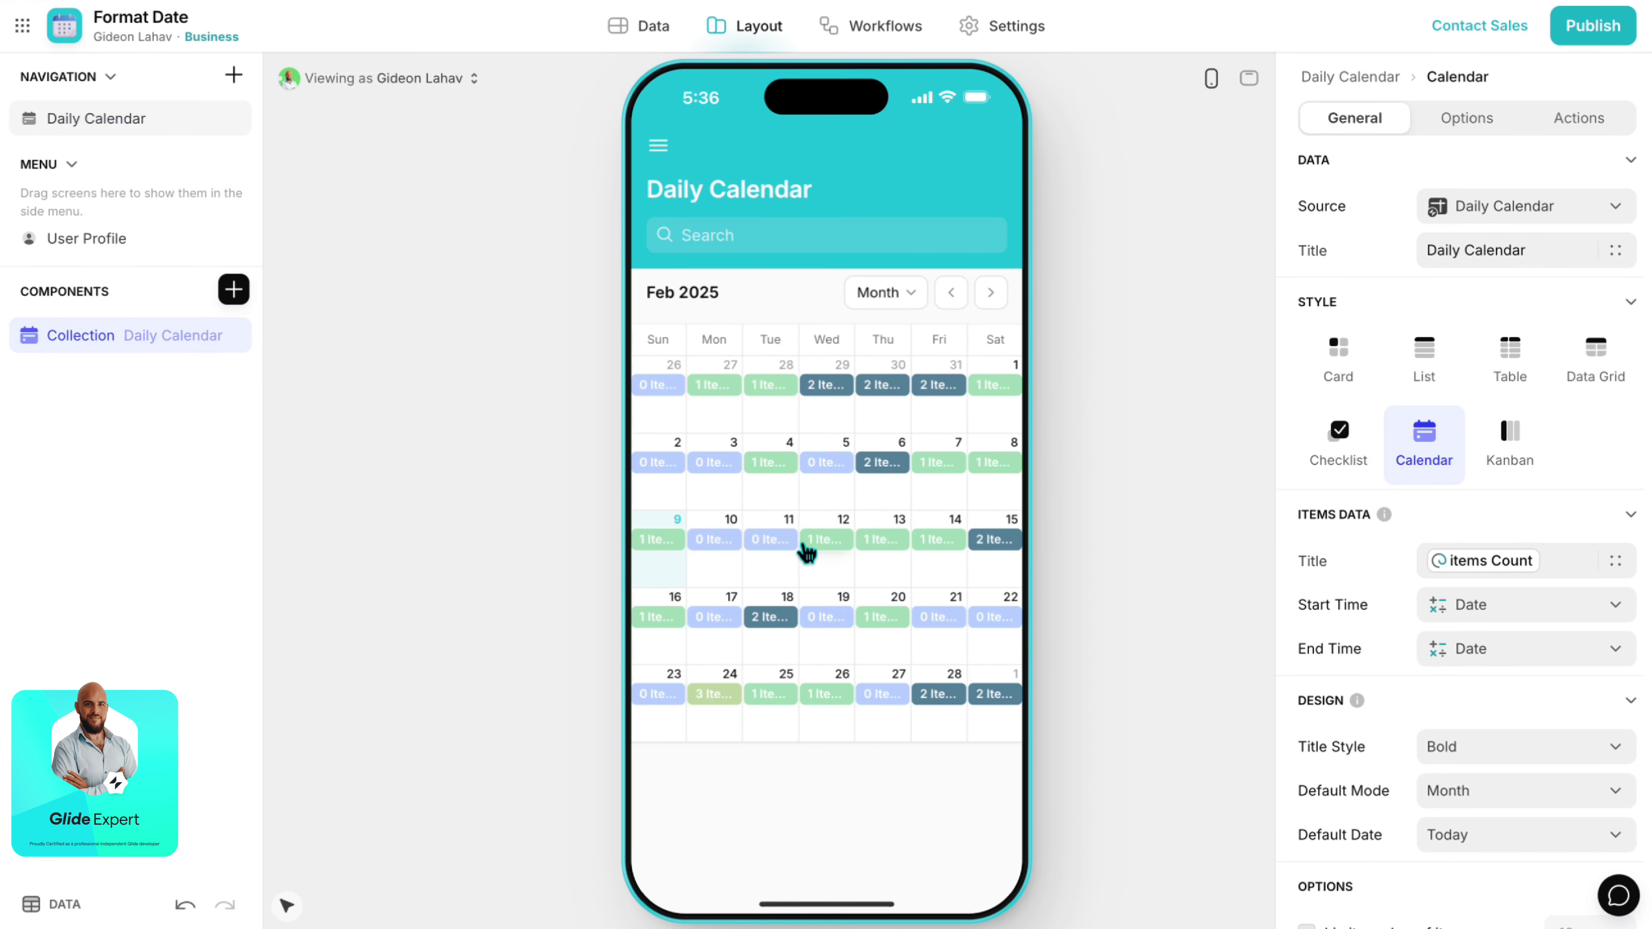
Enable advanced actions for the calendar collection and set its item click action to Show detail screen.
click(1574, 117)
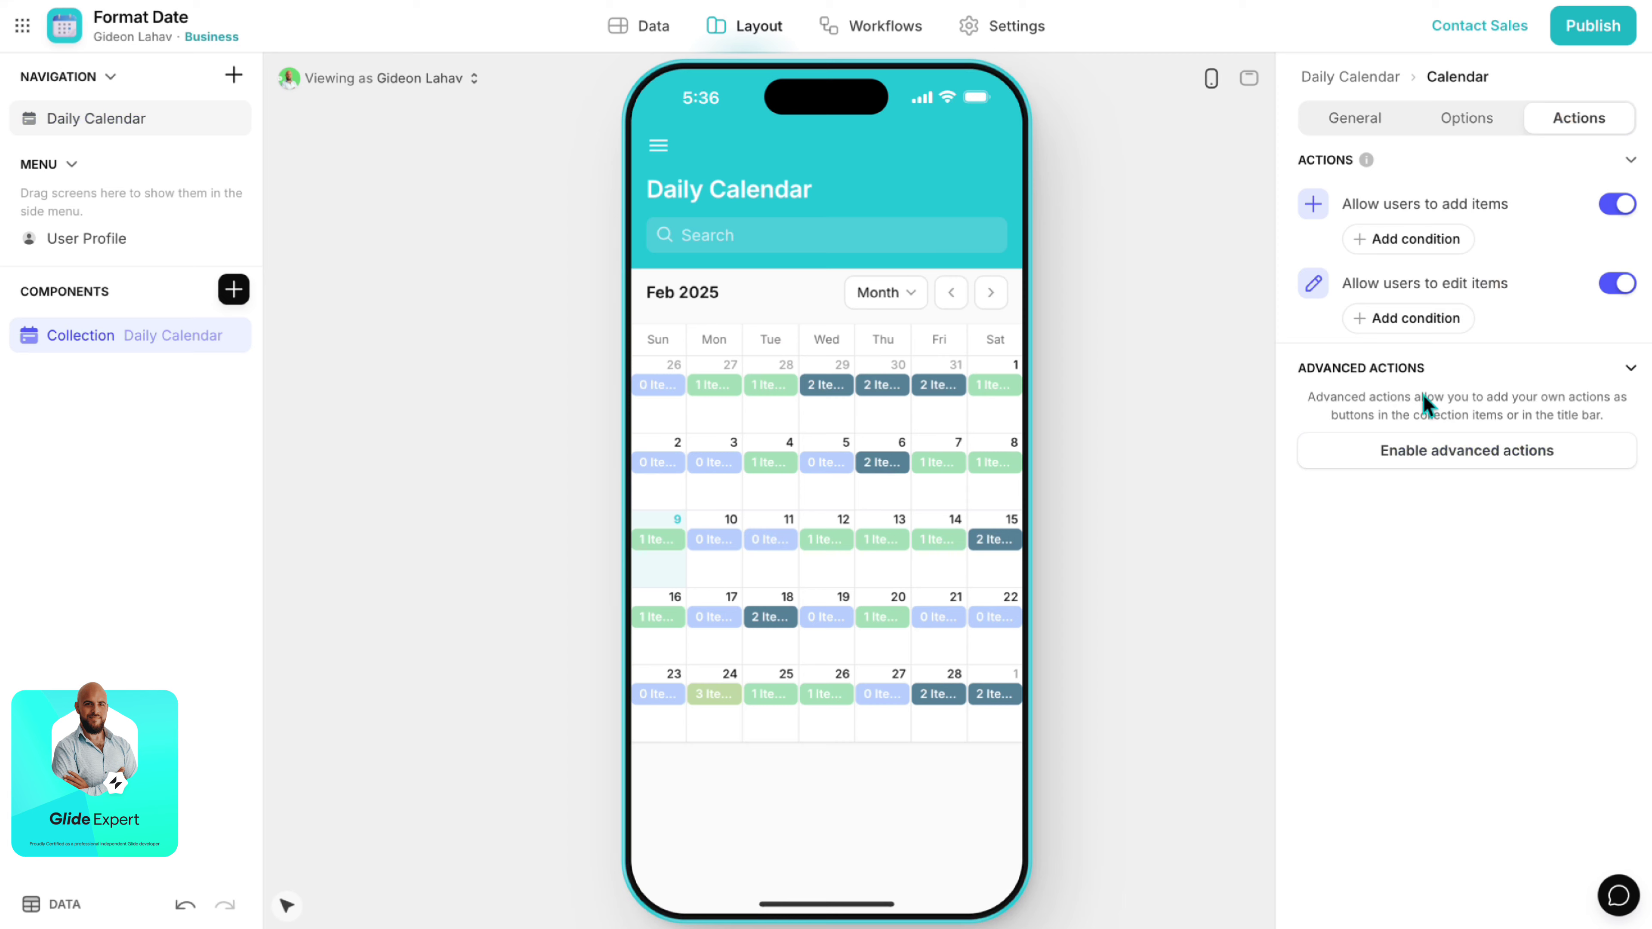
click(1420, 449)
click(1382, 586)
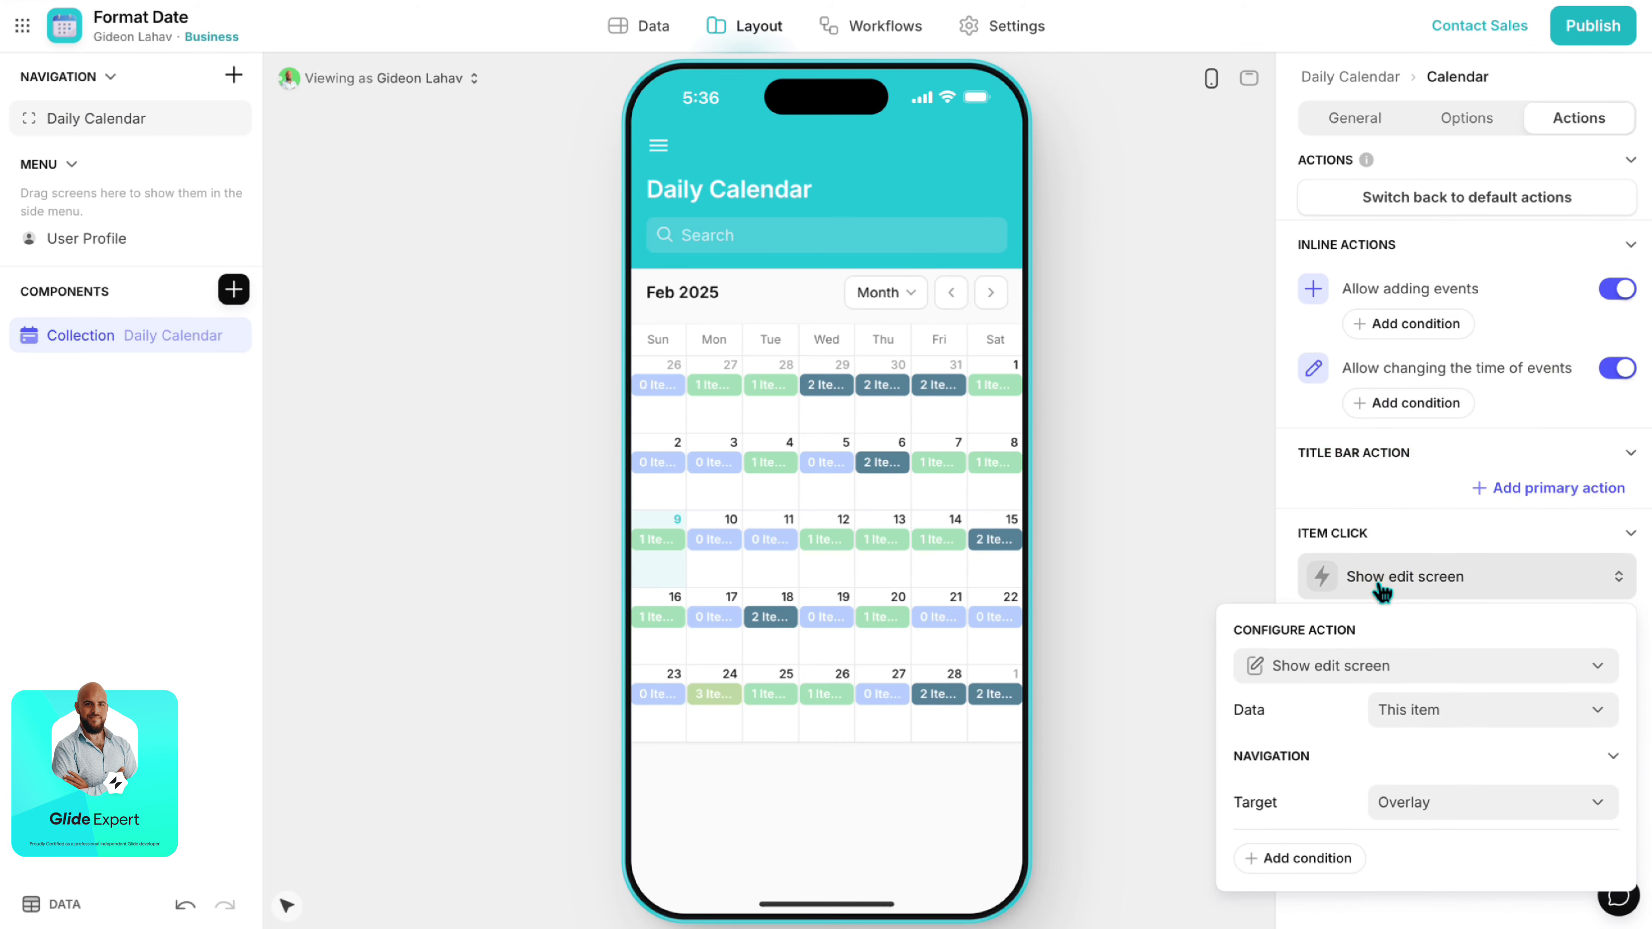
click(1364, 665)
text(sho)
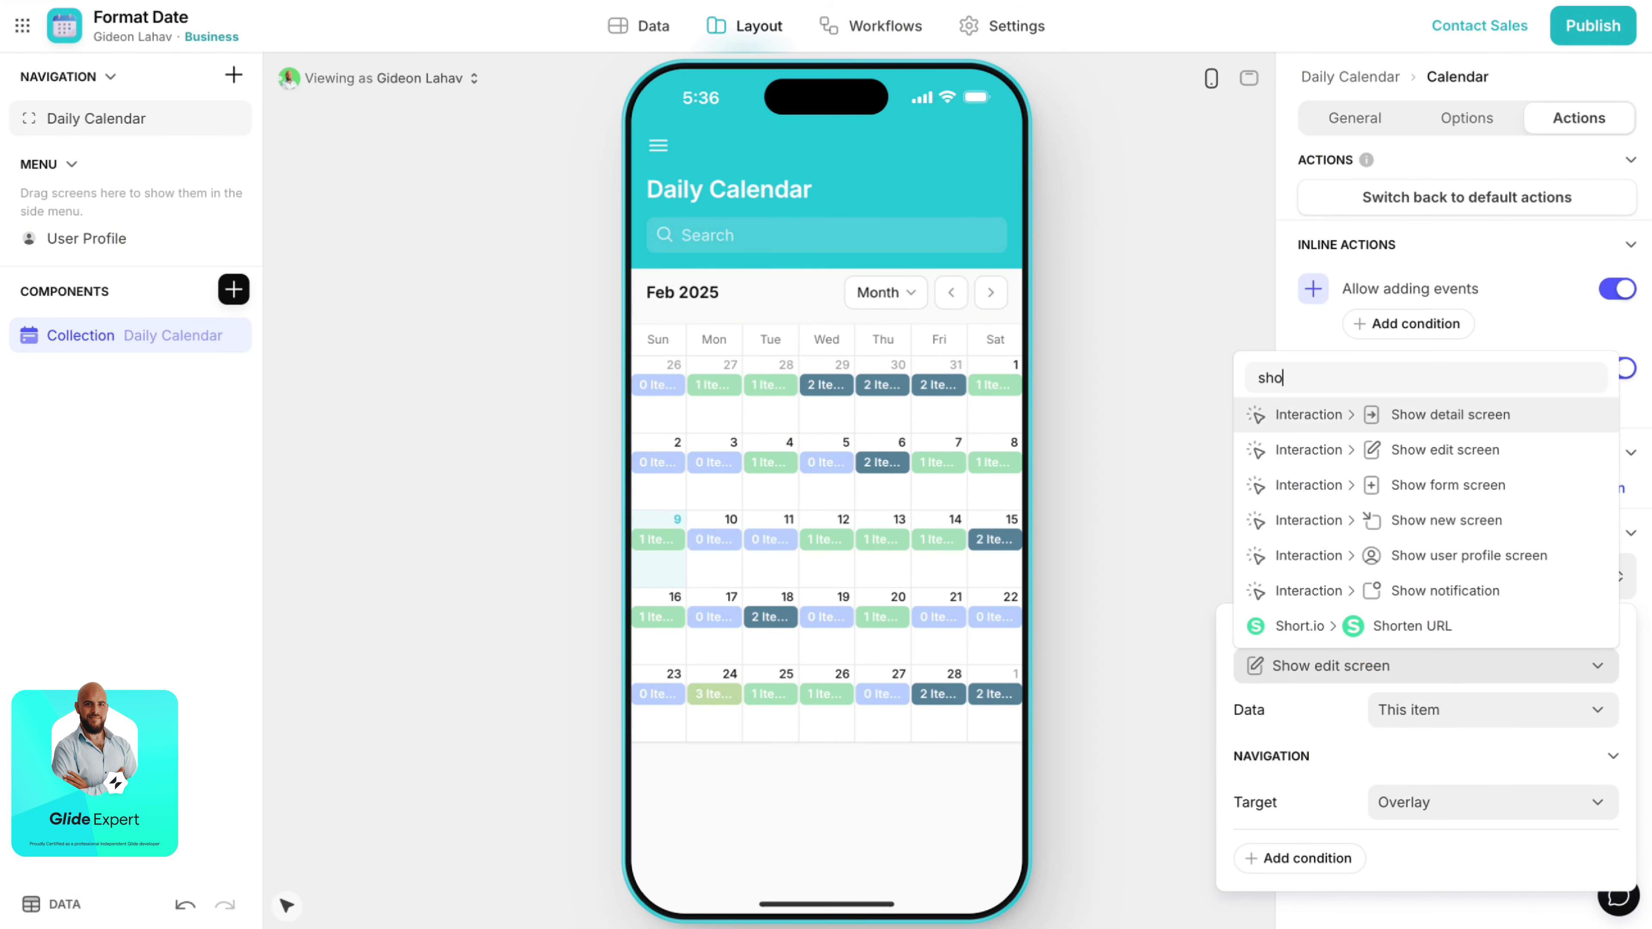
click(1431, 415)
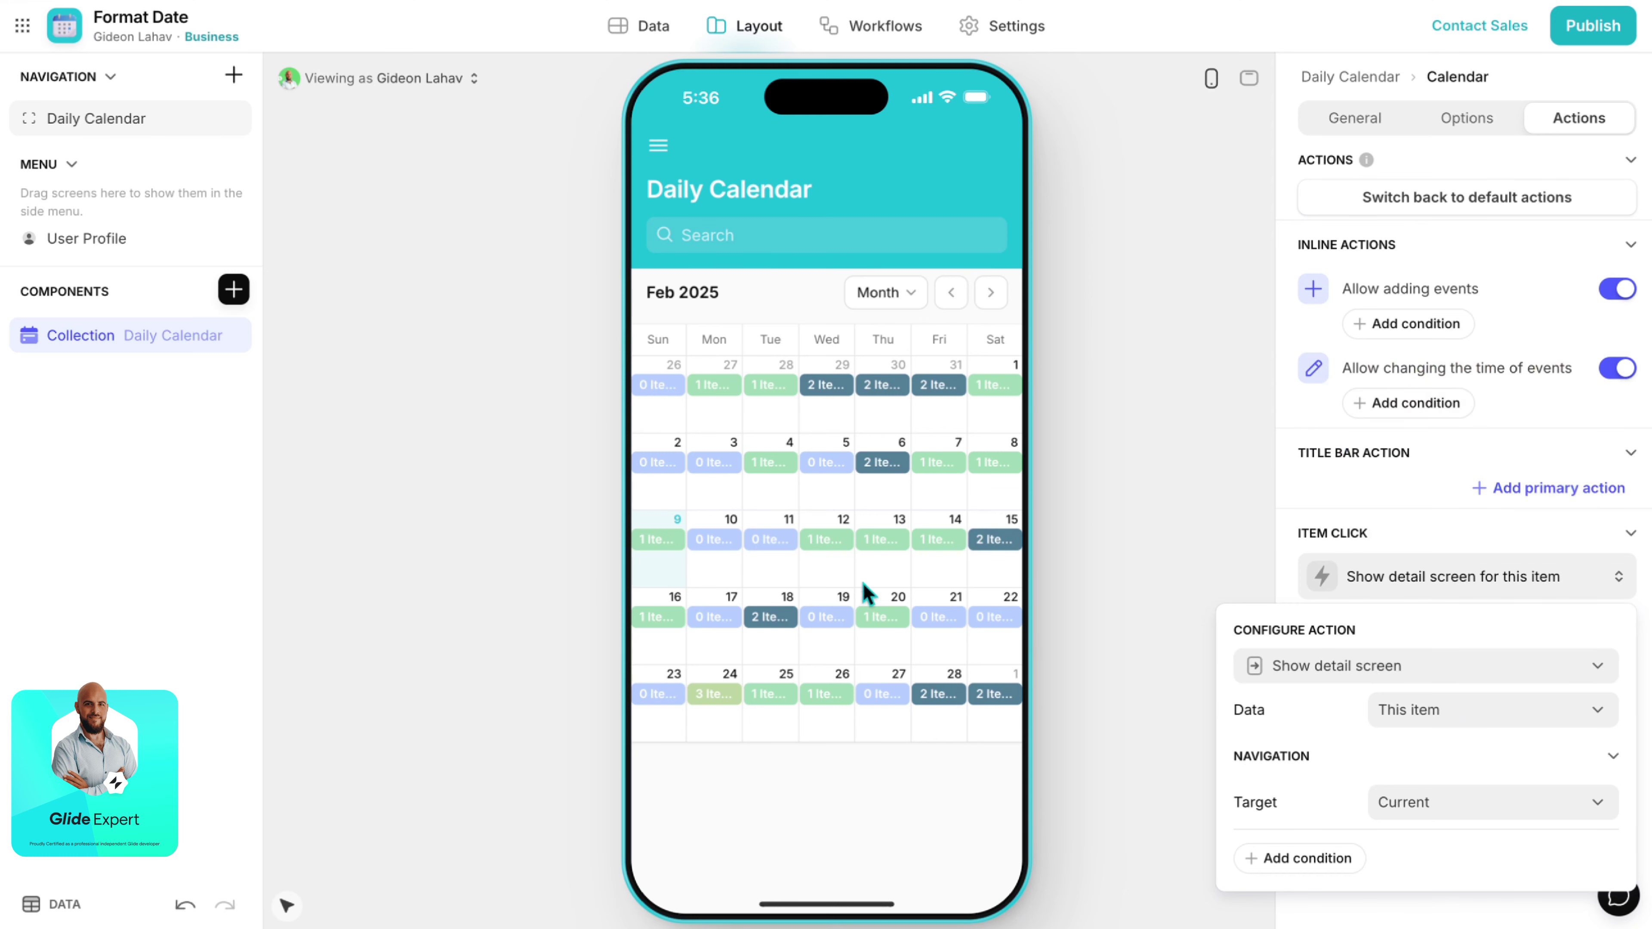
Open the February 18 item's details screen, remove its Breadcrumbs, Title and Fields components, and add a List collection.
click(777, 618)
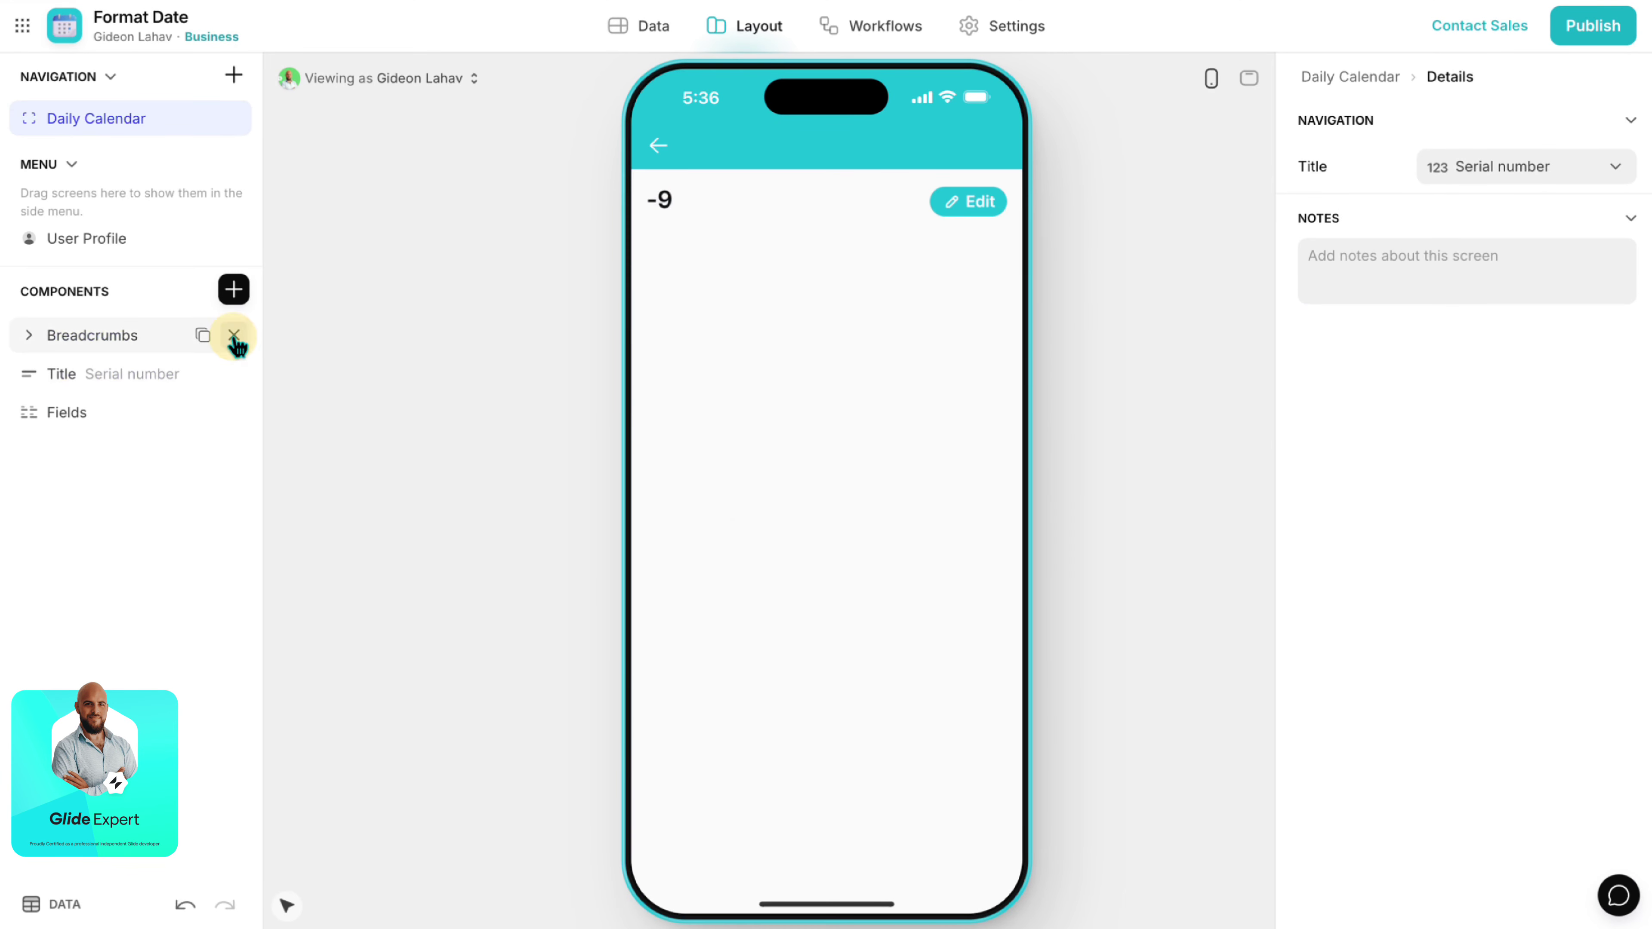
click(233, 336)
click(234, 336)
click(233, 336)
click(233, 289)
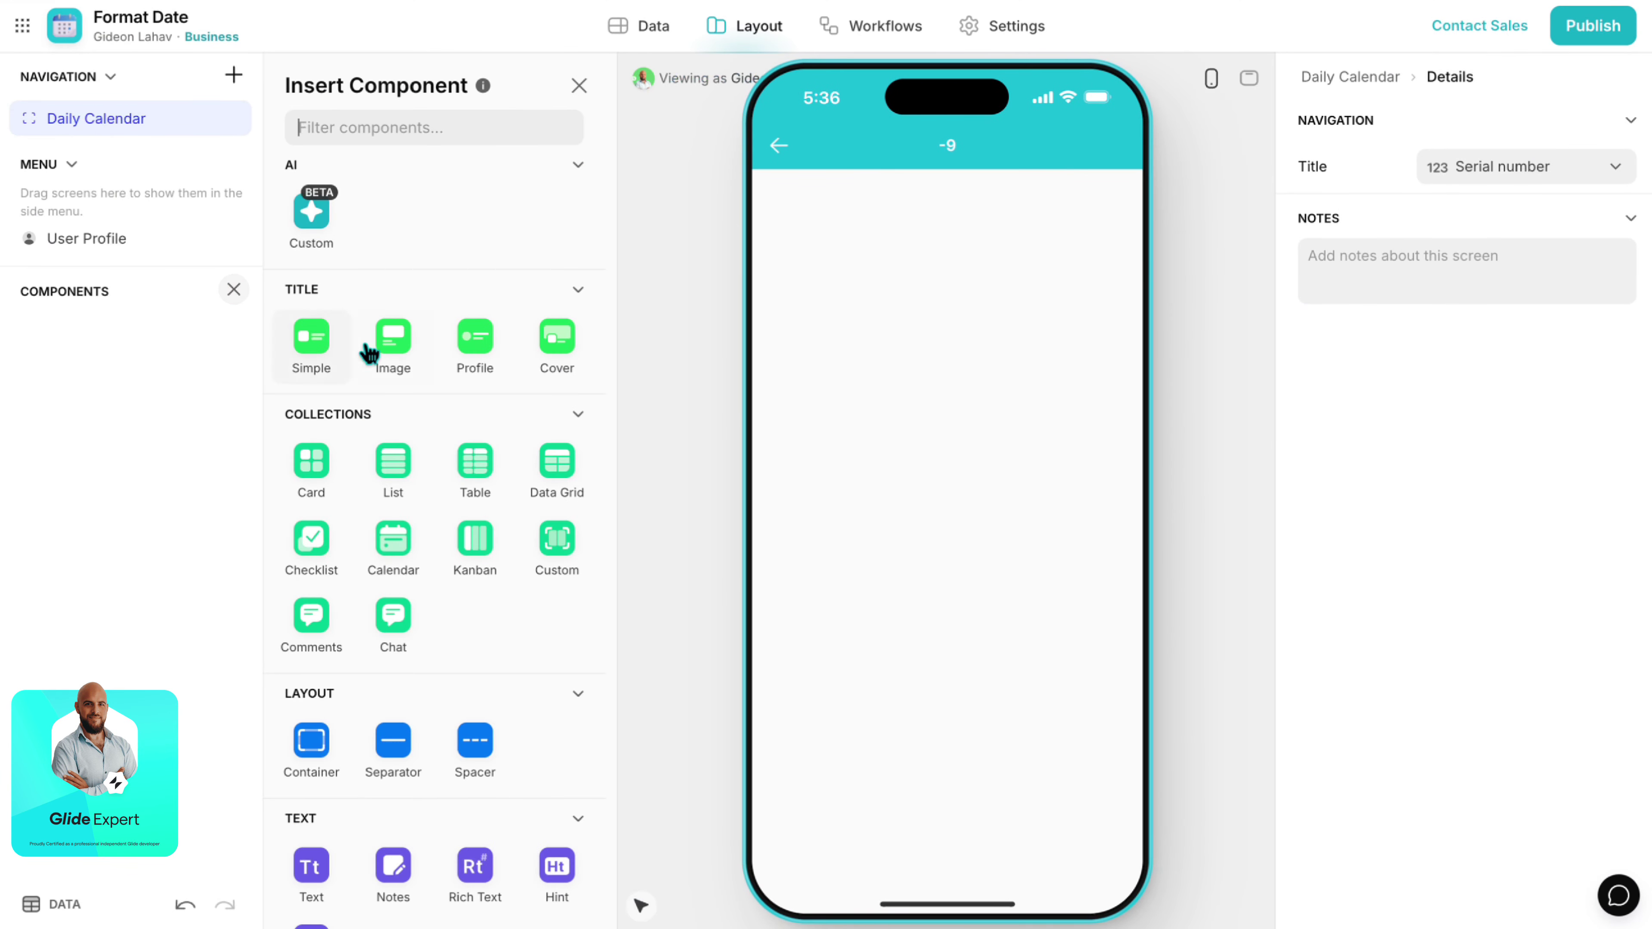
click(395, 461)
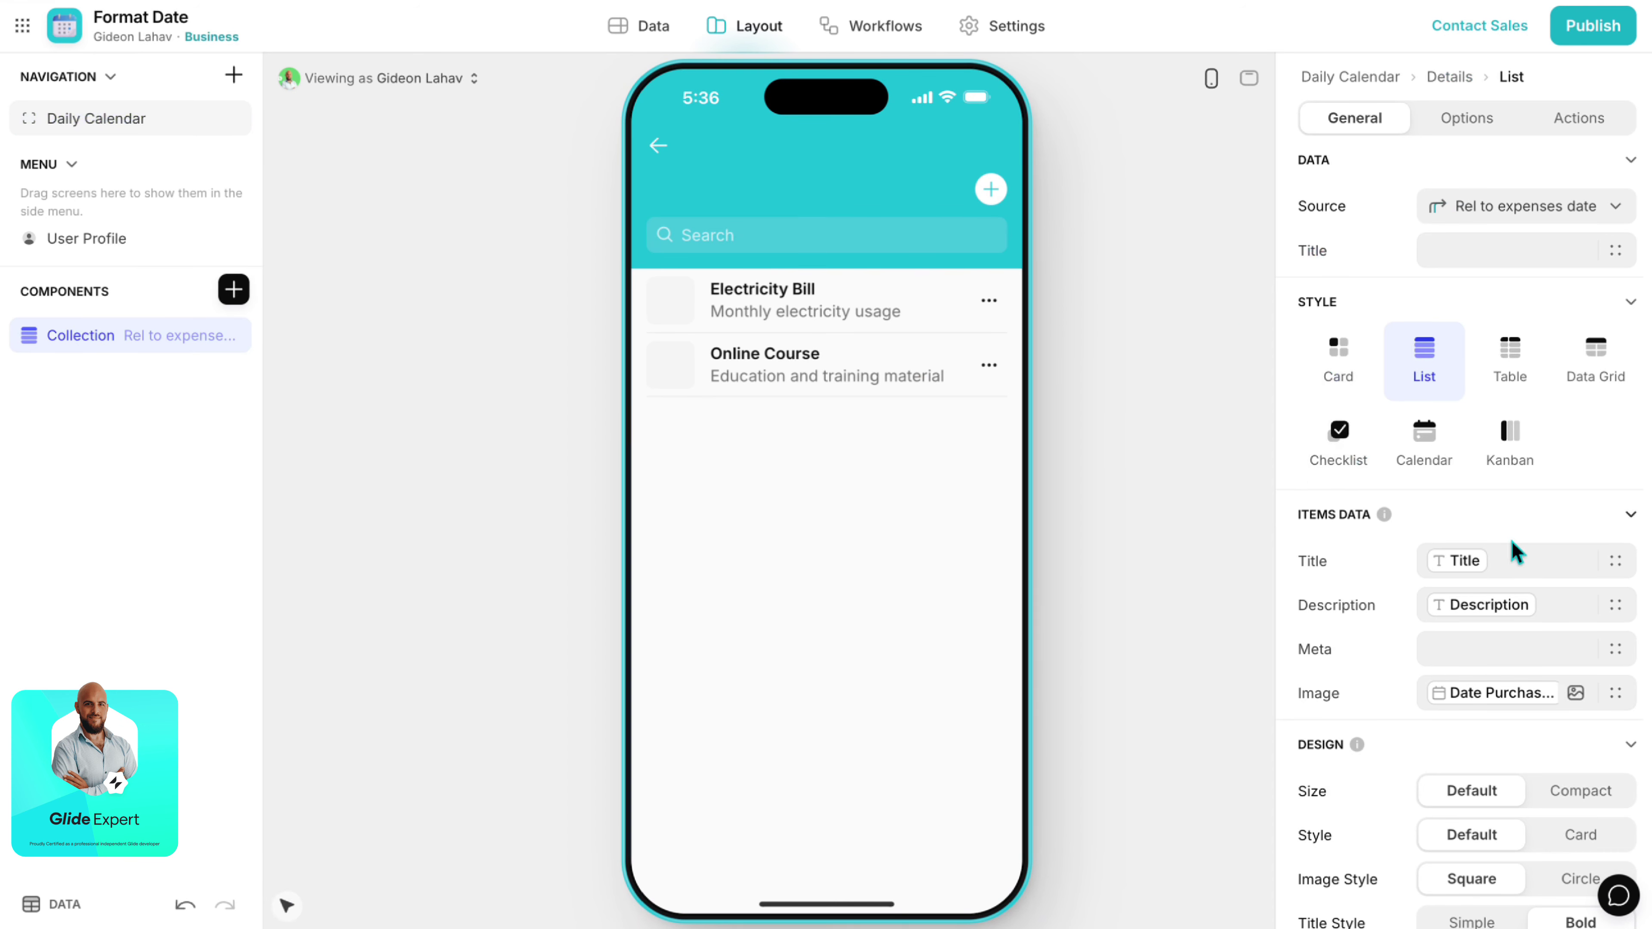
Clear the image of the expense list's items and use Cost as their meta value.
click(1420, 694)
key(BackSpace)
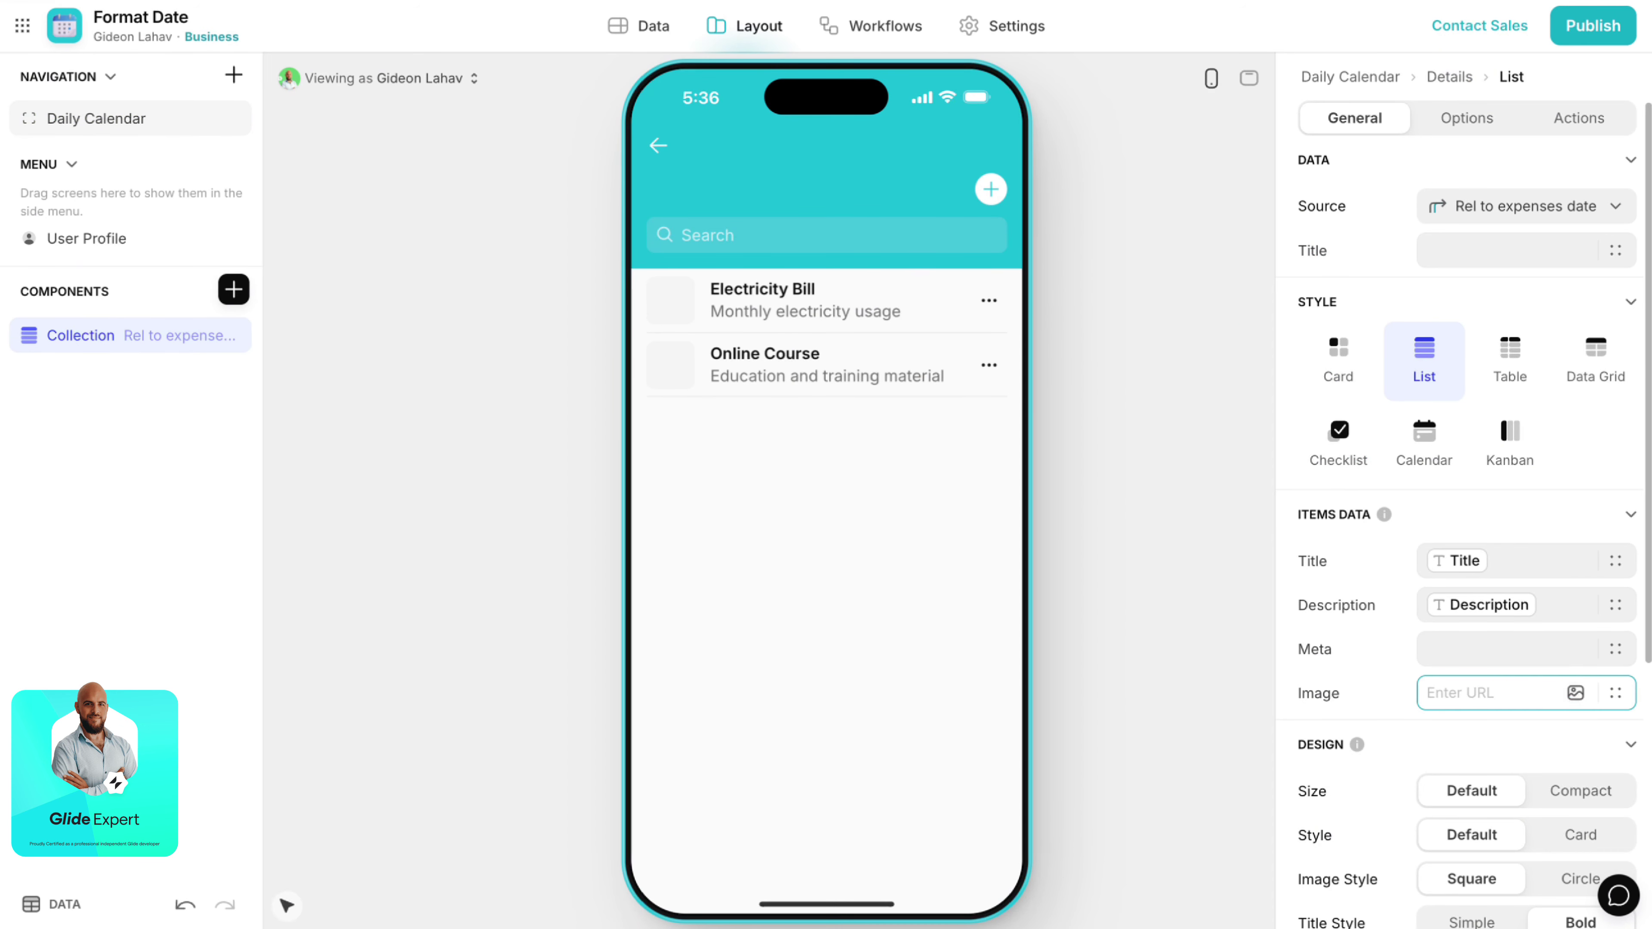
click(1614, 650)
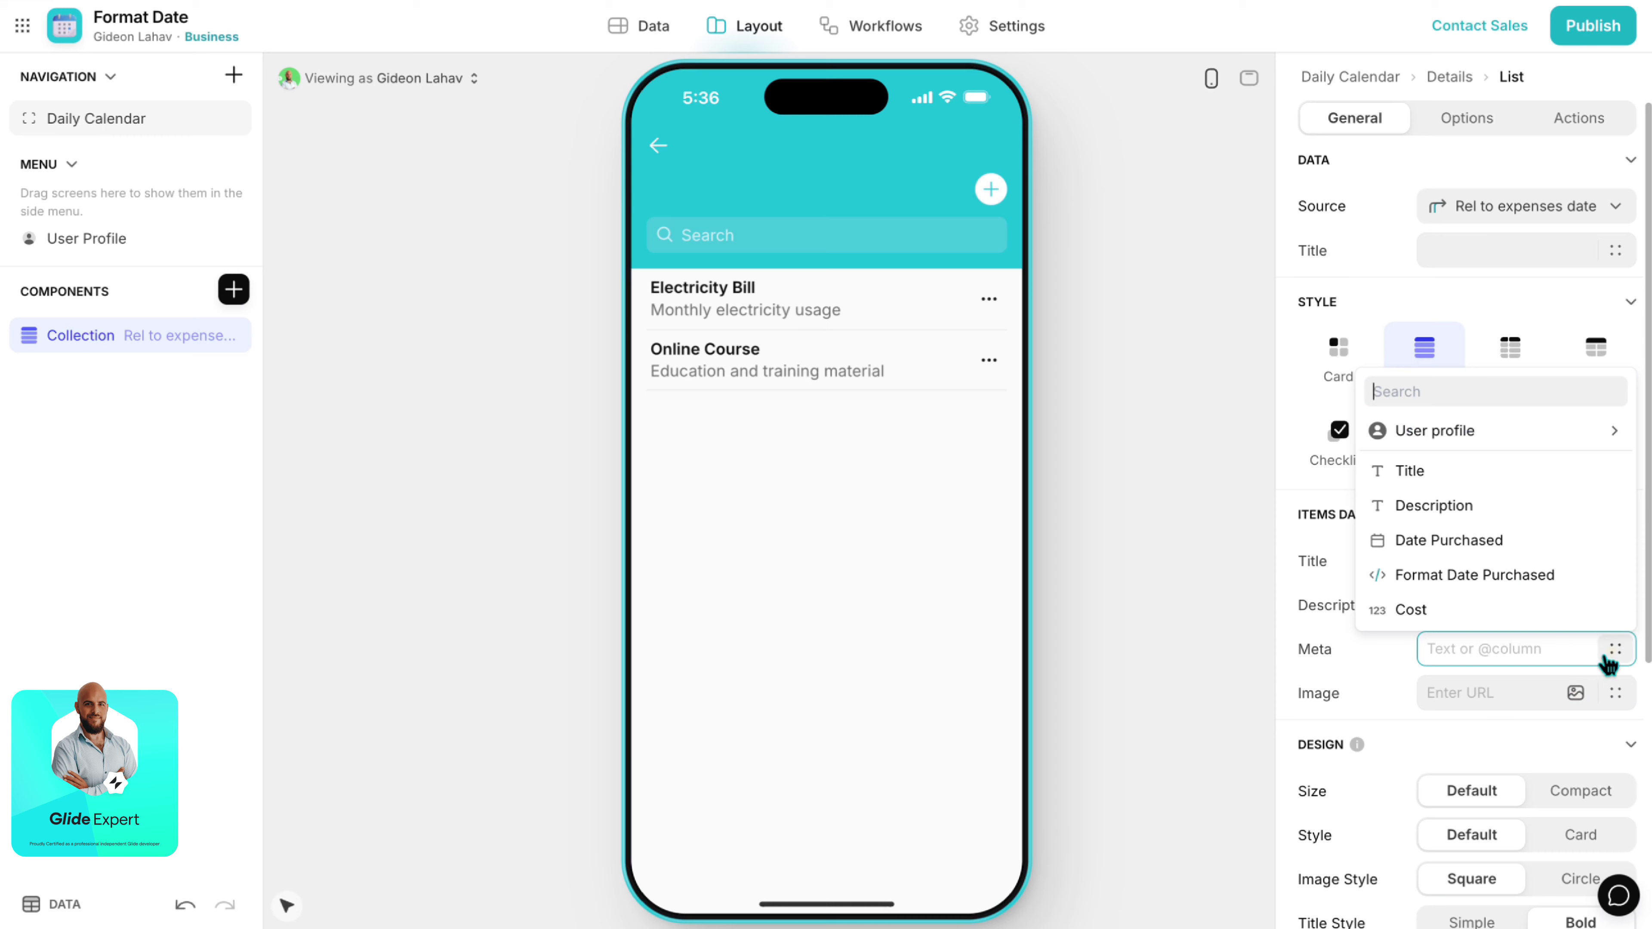
click(1508, 624)
Set the details screen's navigation title to Date.
click(1453, 76)
click(1518, 166)
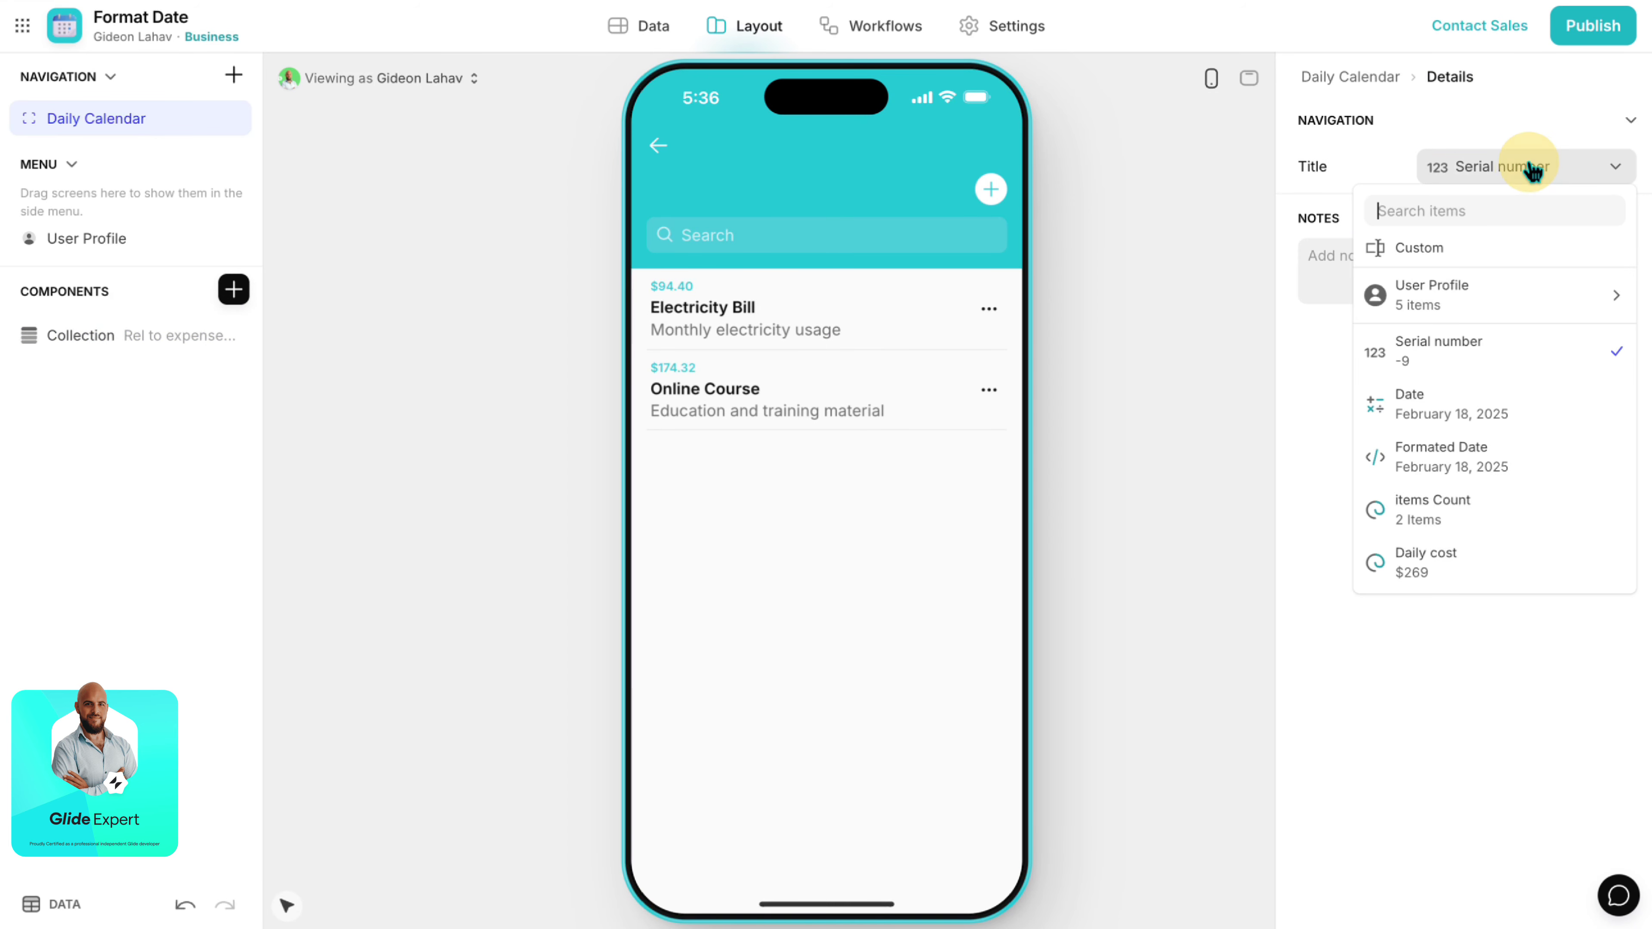
click(1506, 392)
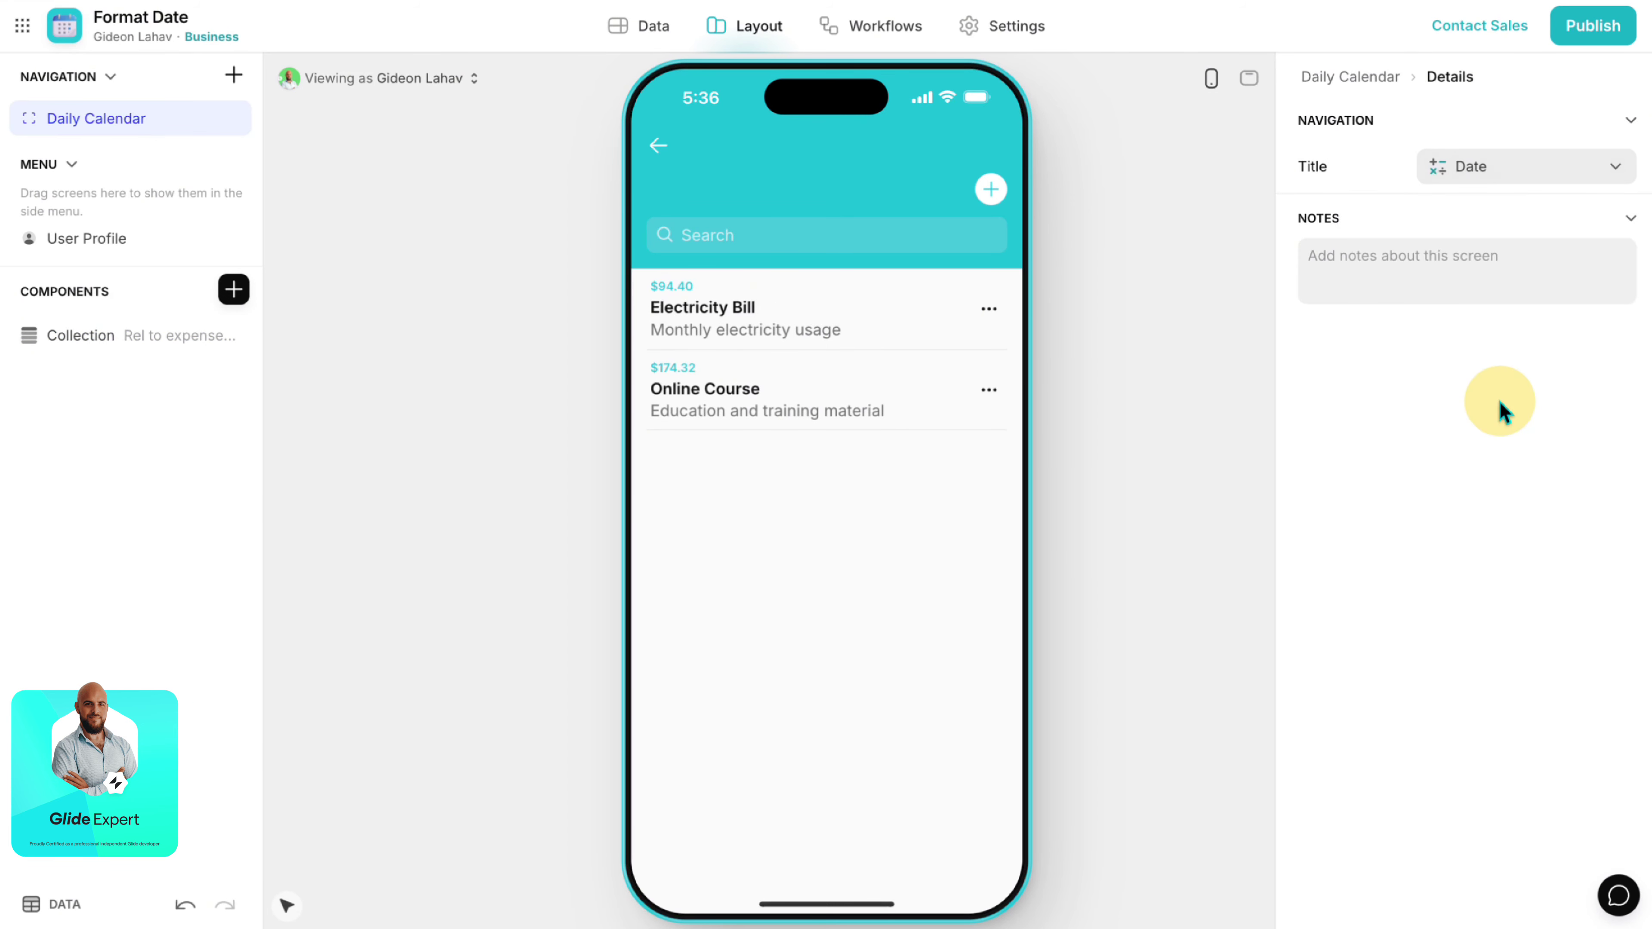
Disallow adding and editing items in the details screen's expense list.
click(107, 336)
click(1579, 118)
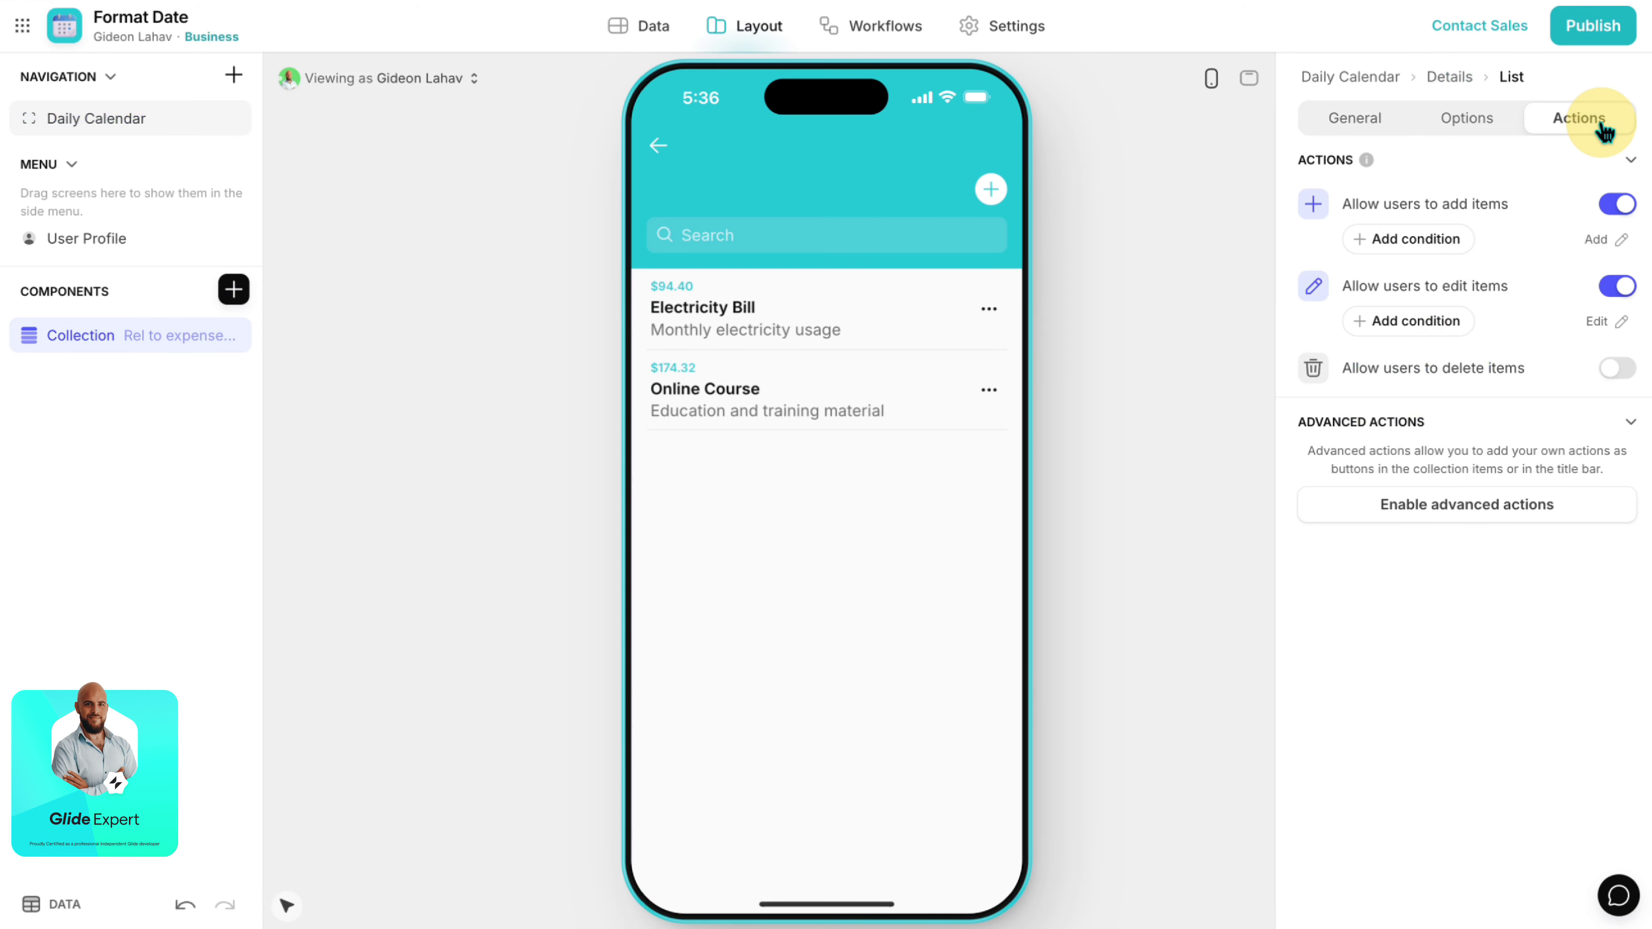
click(1615, 204)
click(1613, 251)
Use Date as the expense list's title and return to the calendar screen.
click(1456, 123)
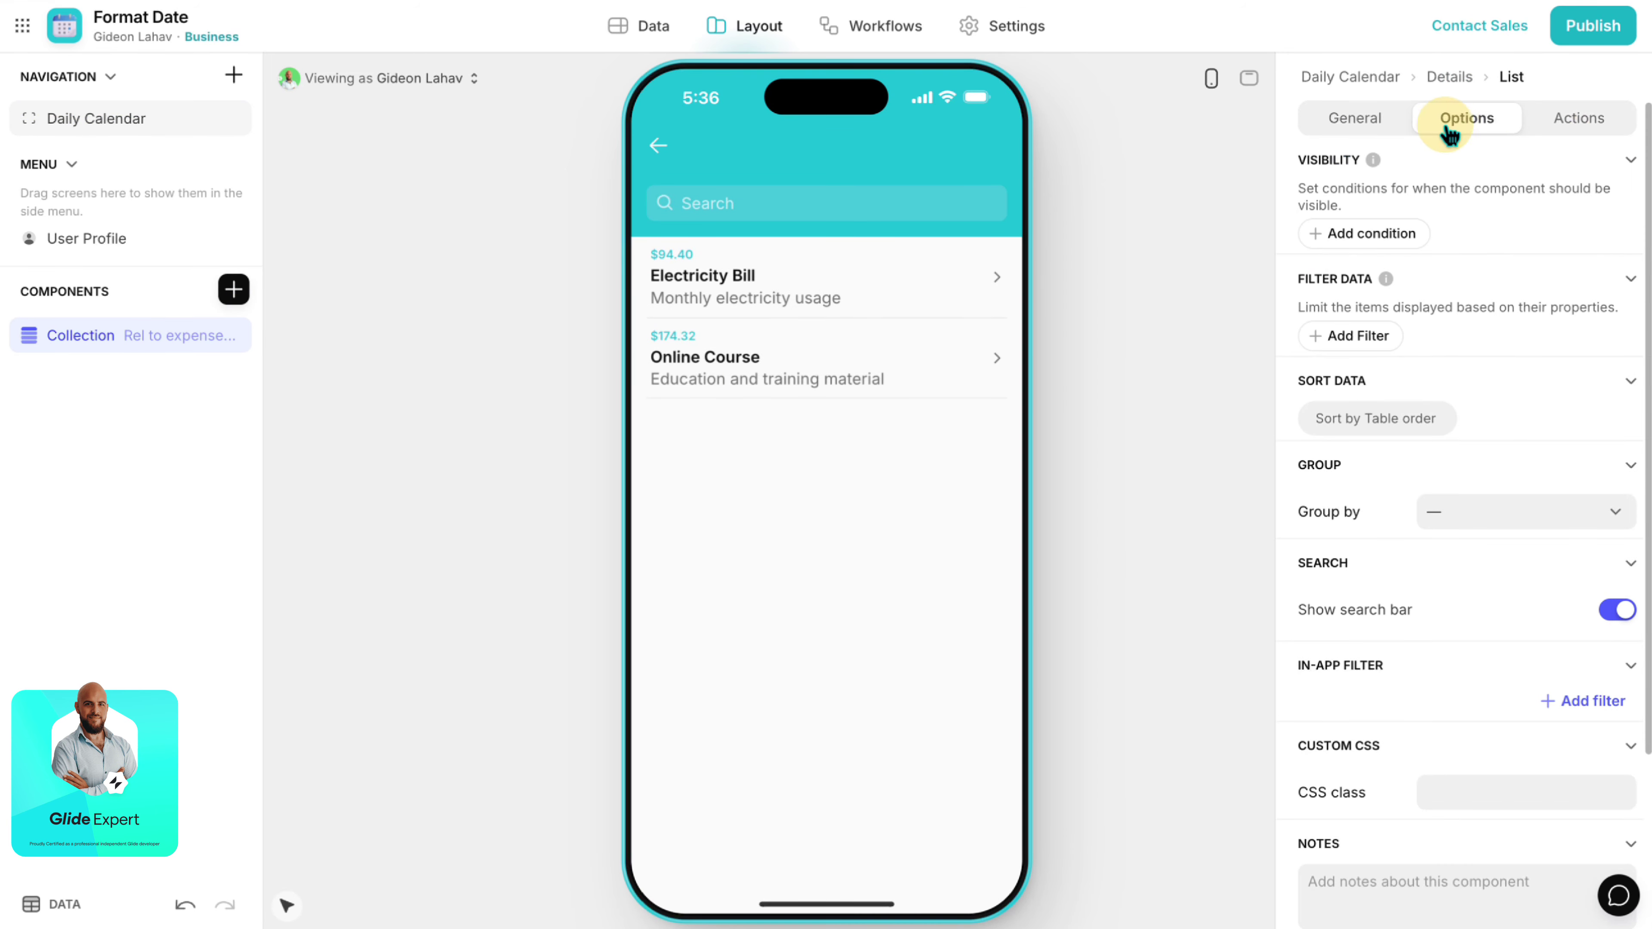
click(1365, 121)
click(1595, 247)
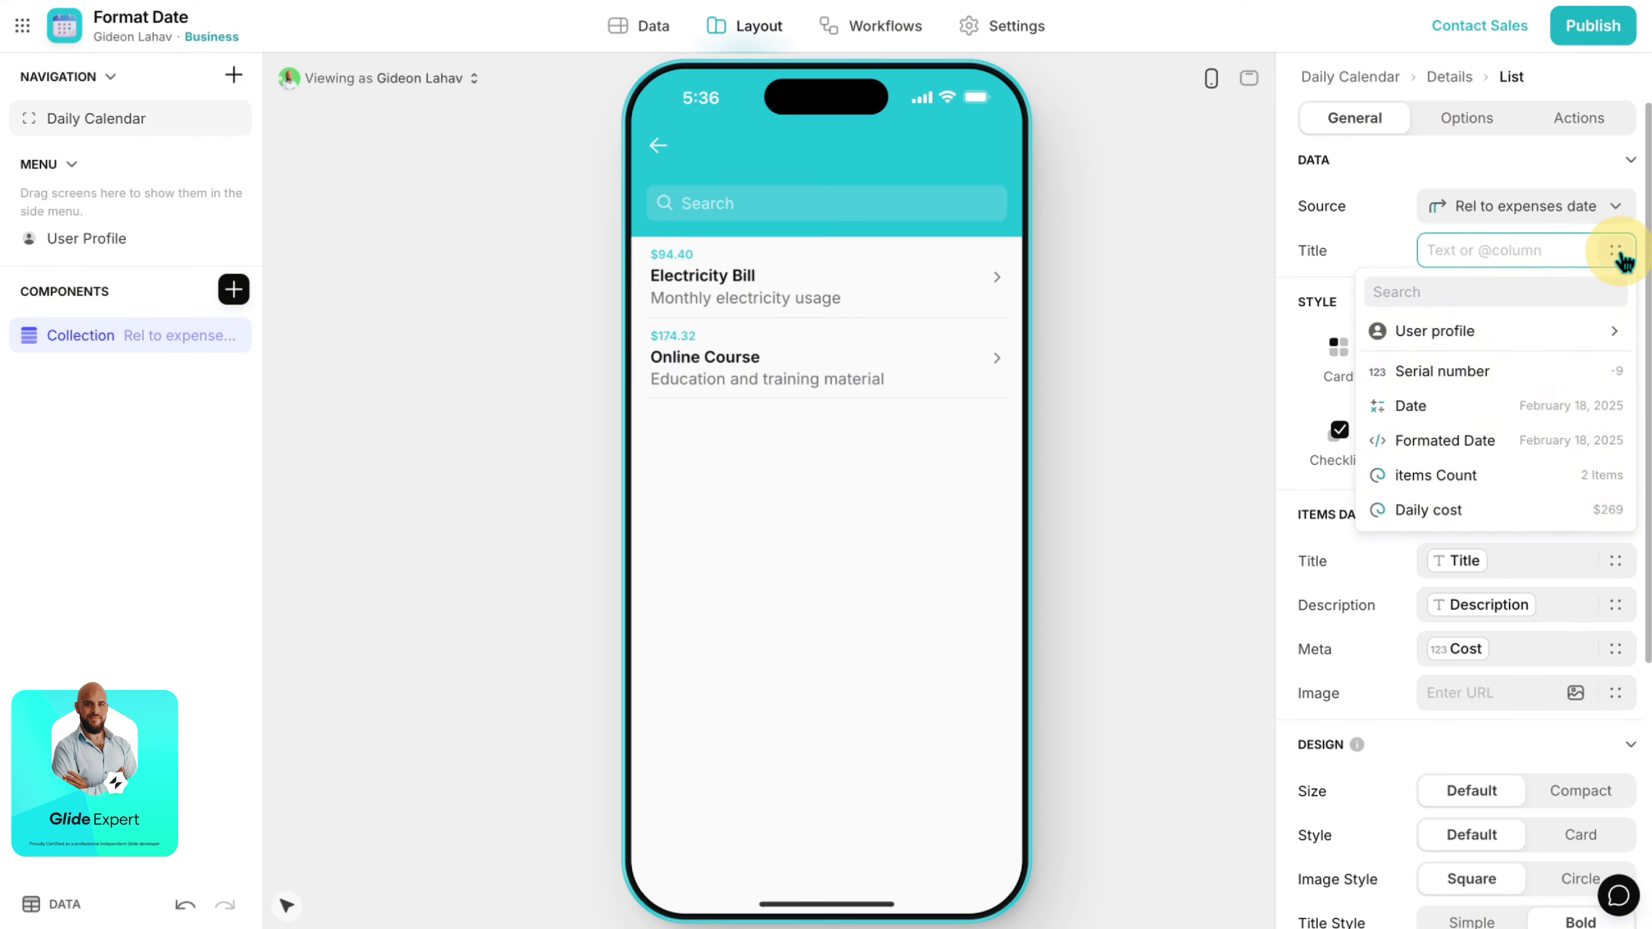
click(1518, 409)
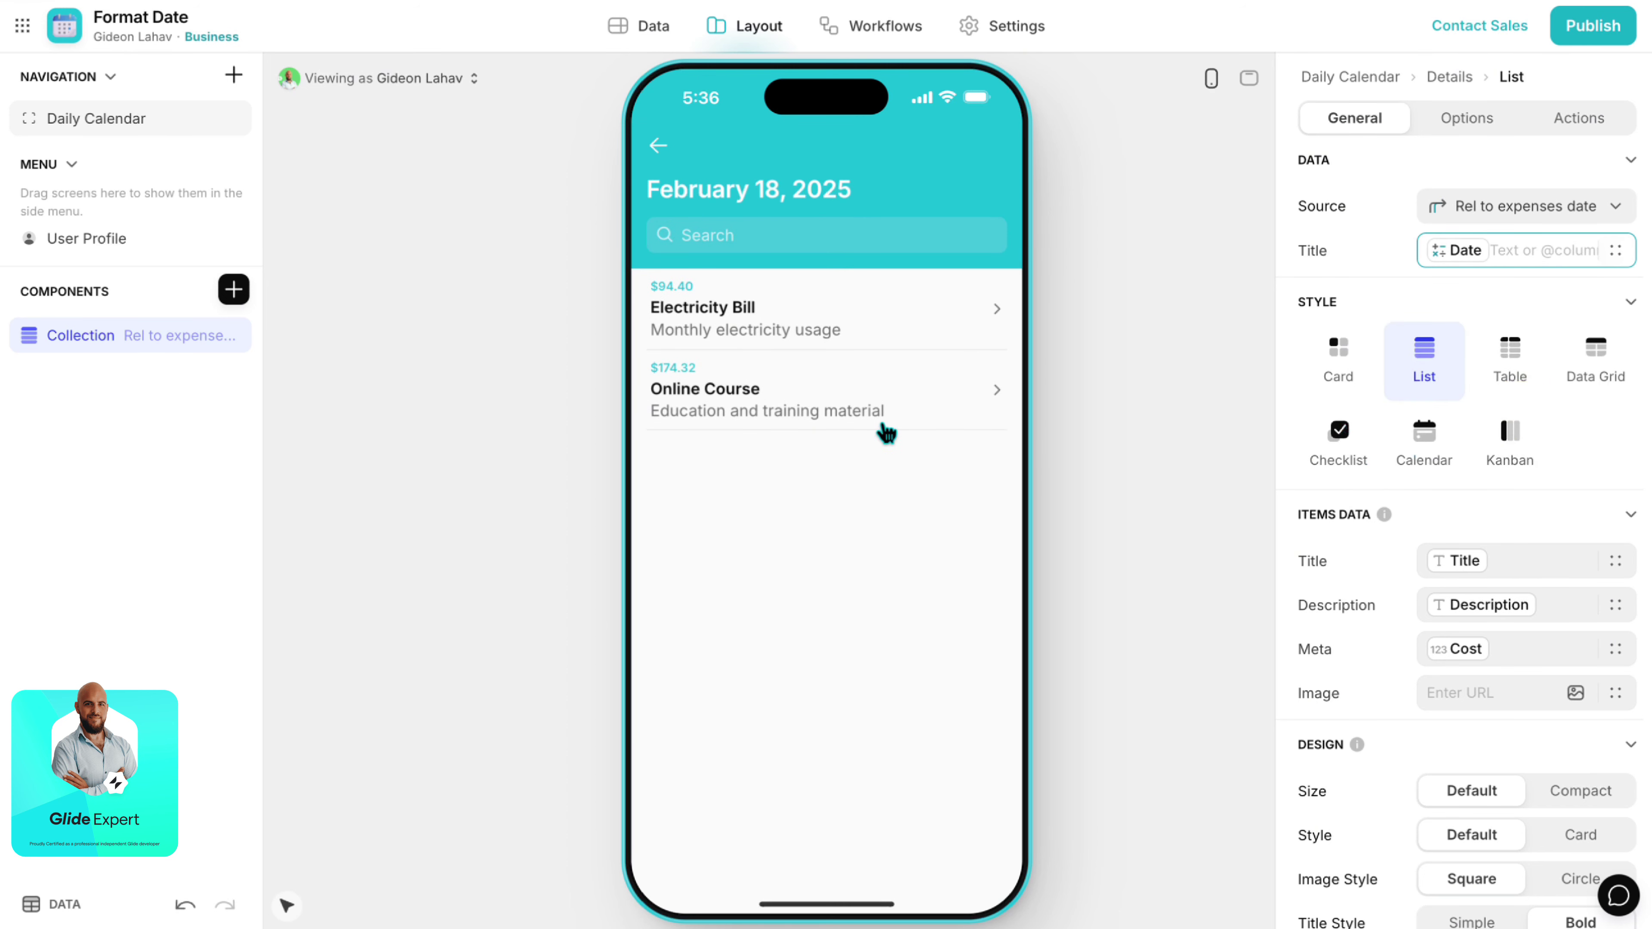
key(Escape)
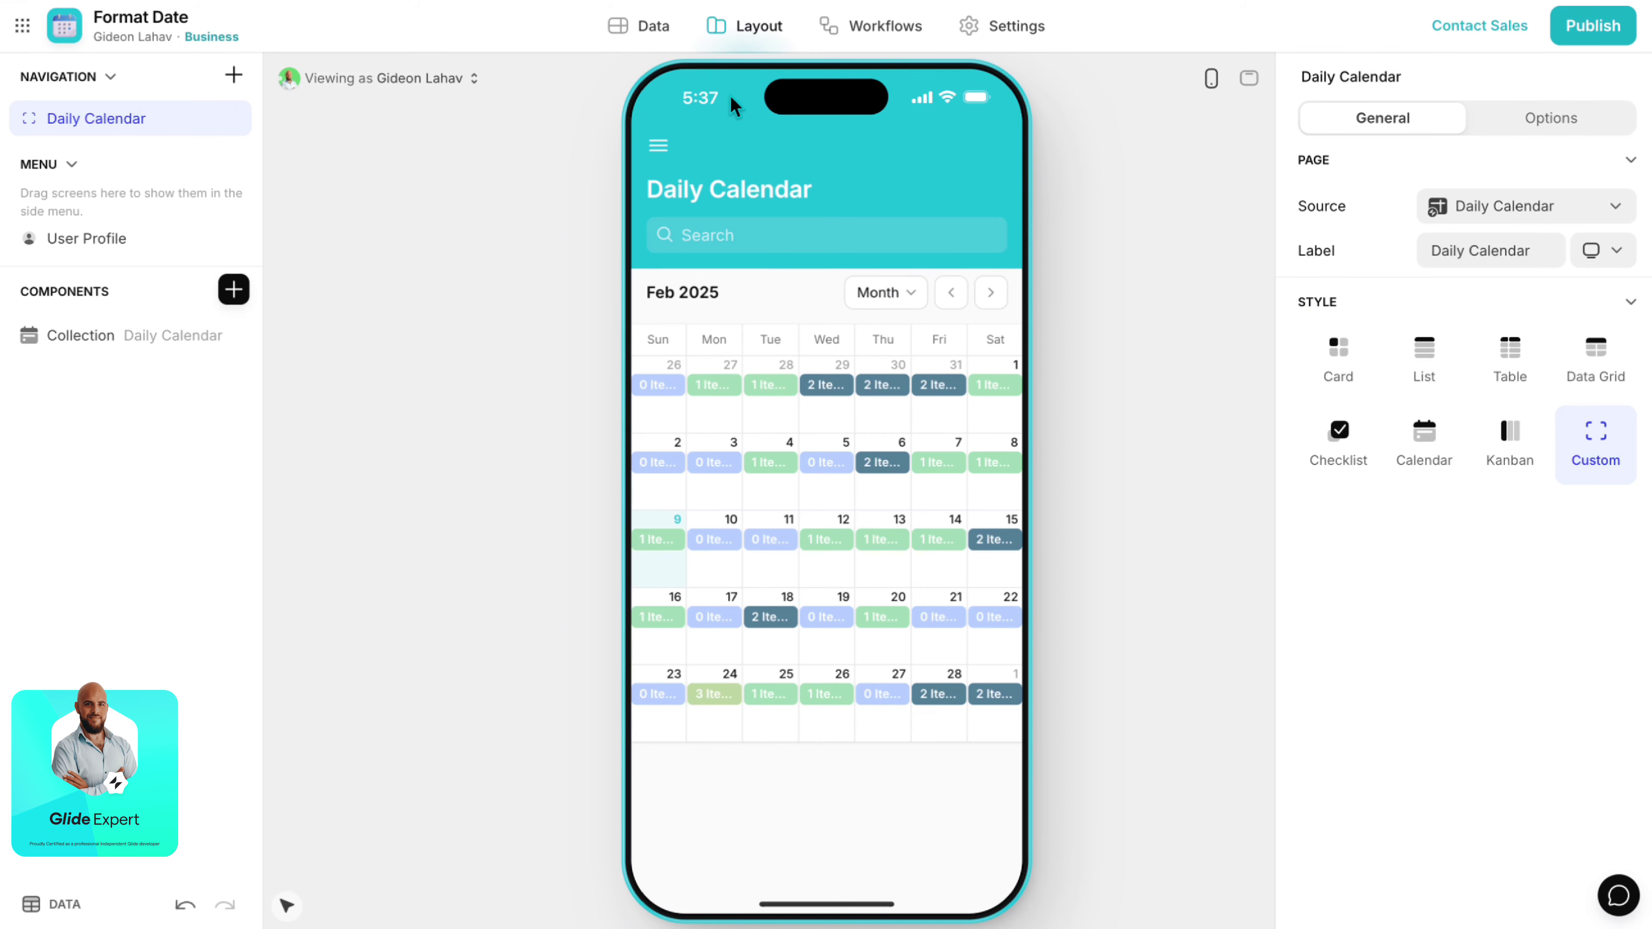
Add a column named "Current year" of type Format Date to the Monthly Calendar table.
click(653, 27)
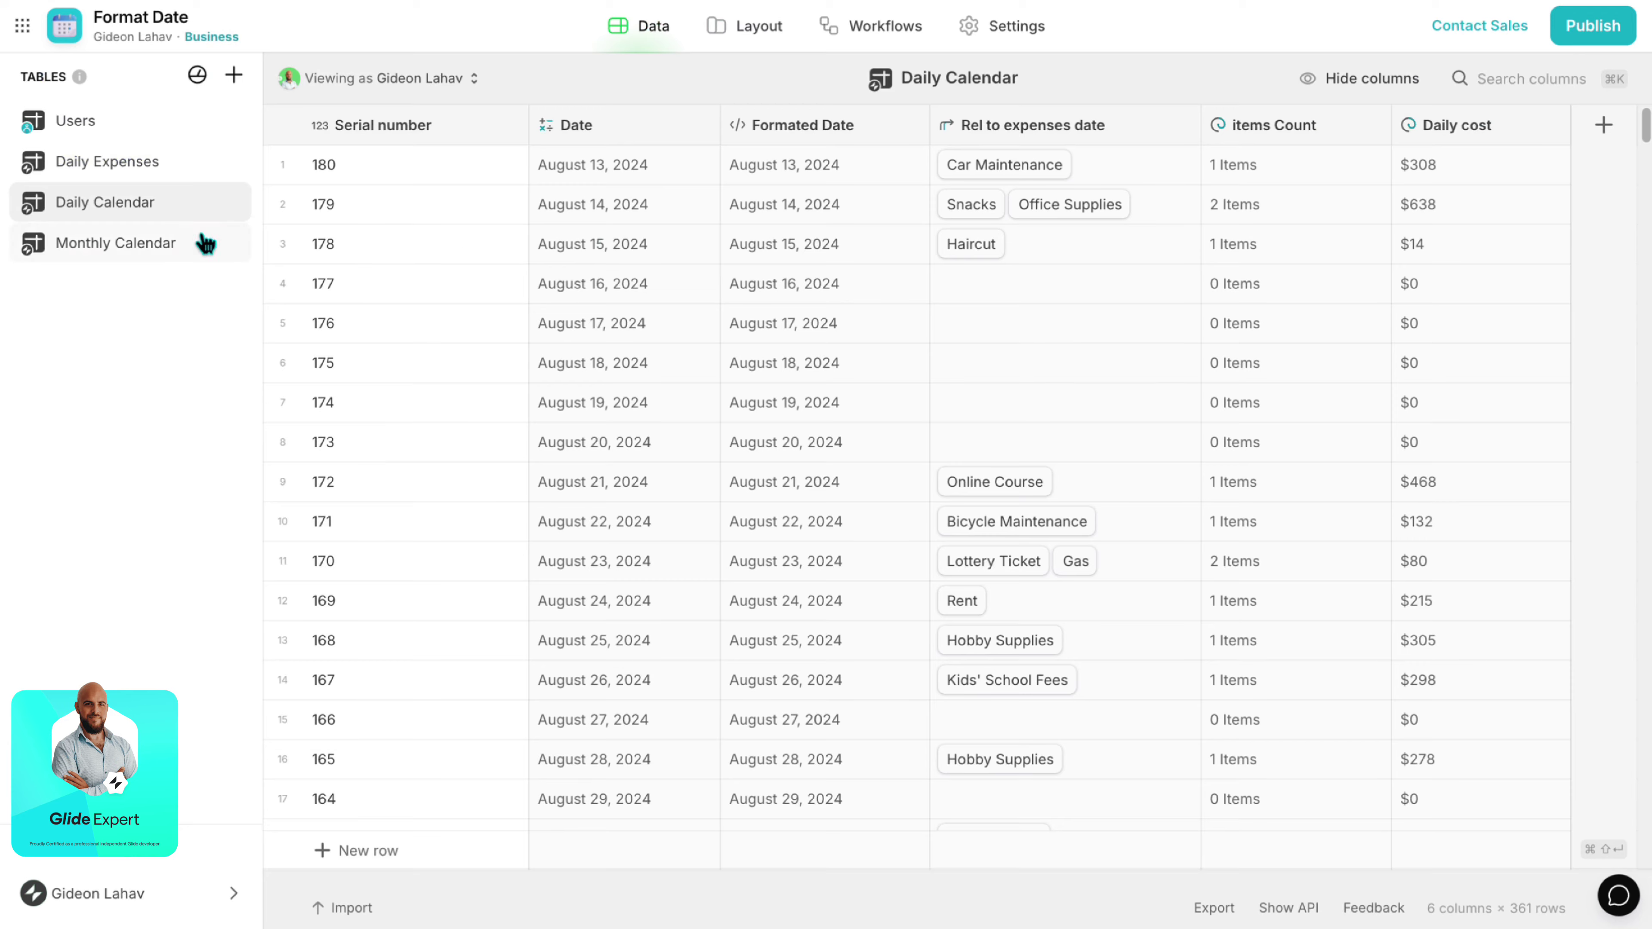
click(150, 243)
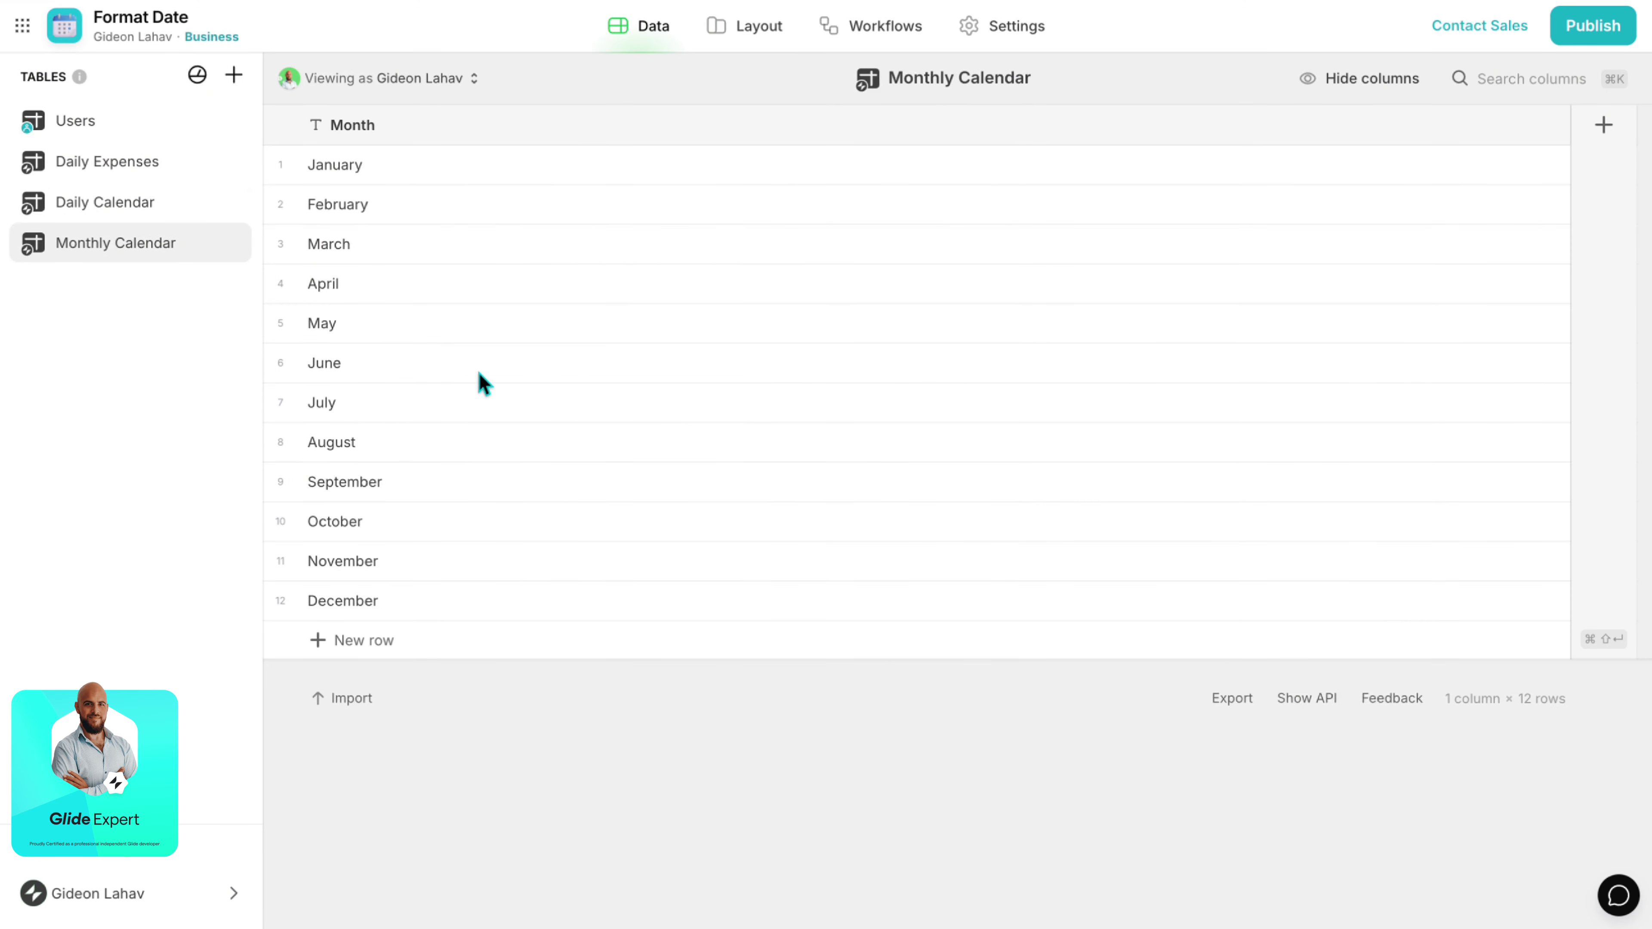
click(1604, 125)
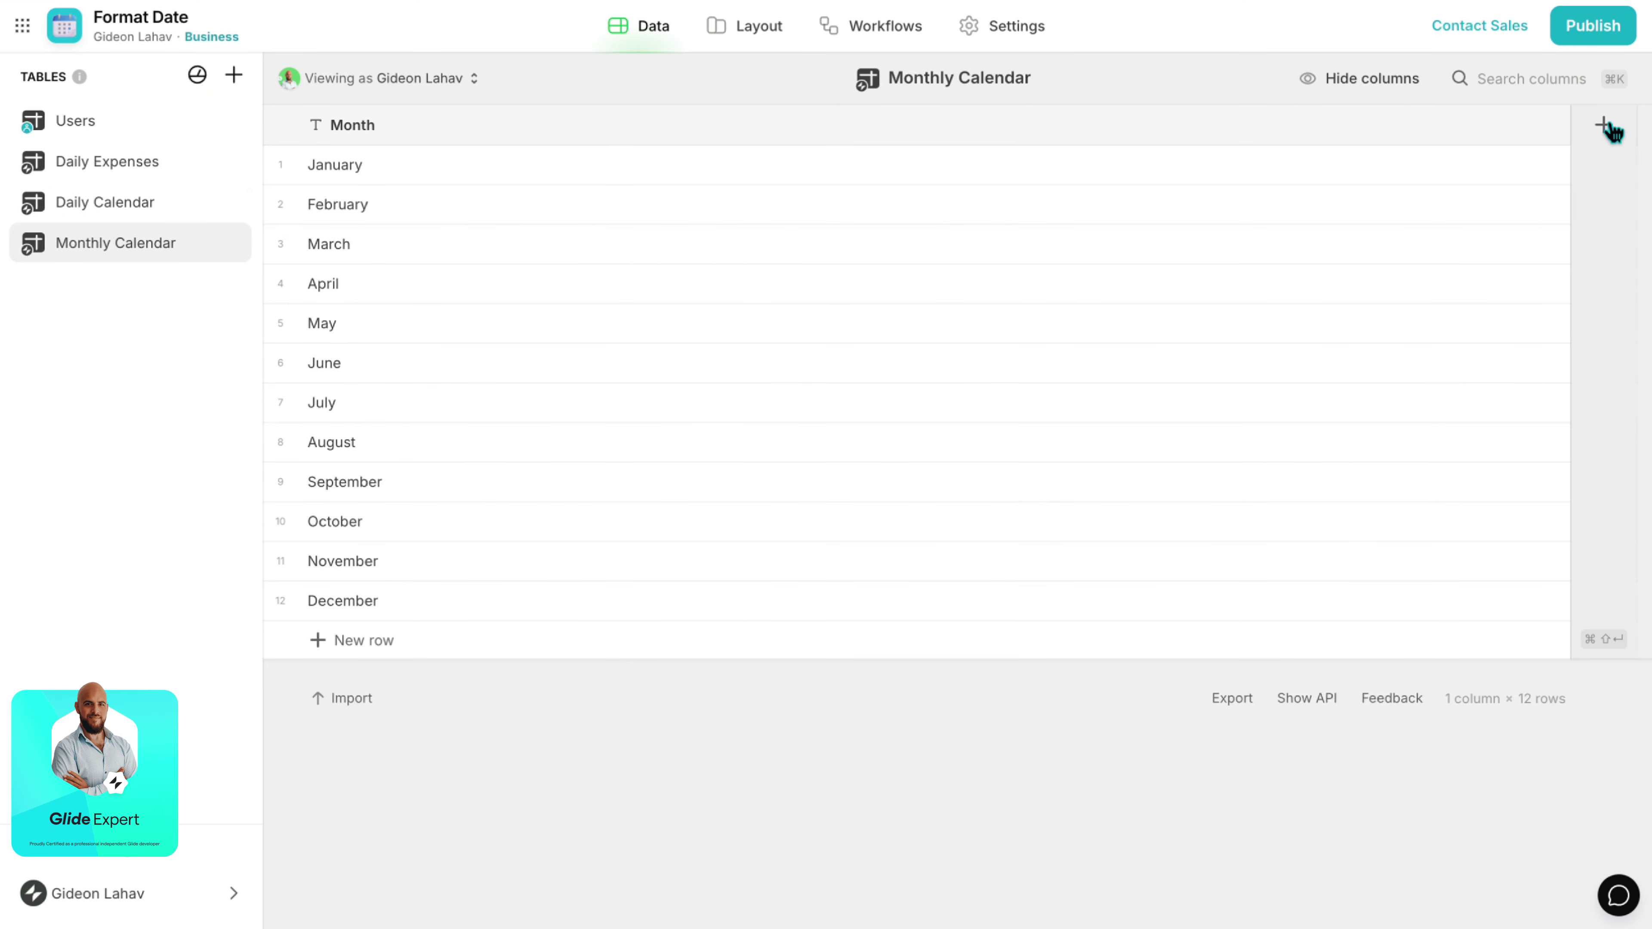
text(Cu)
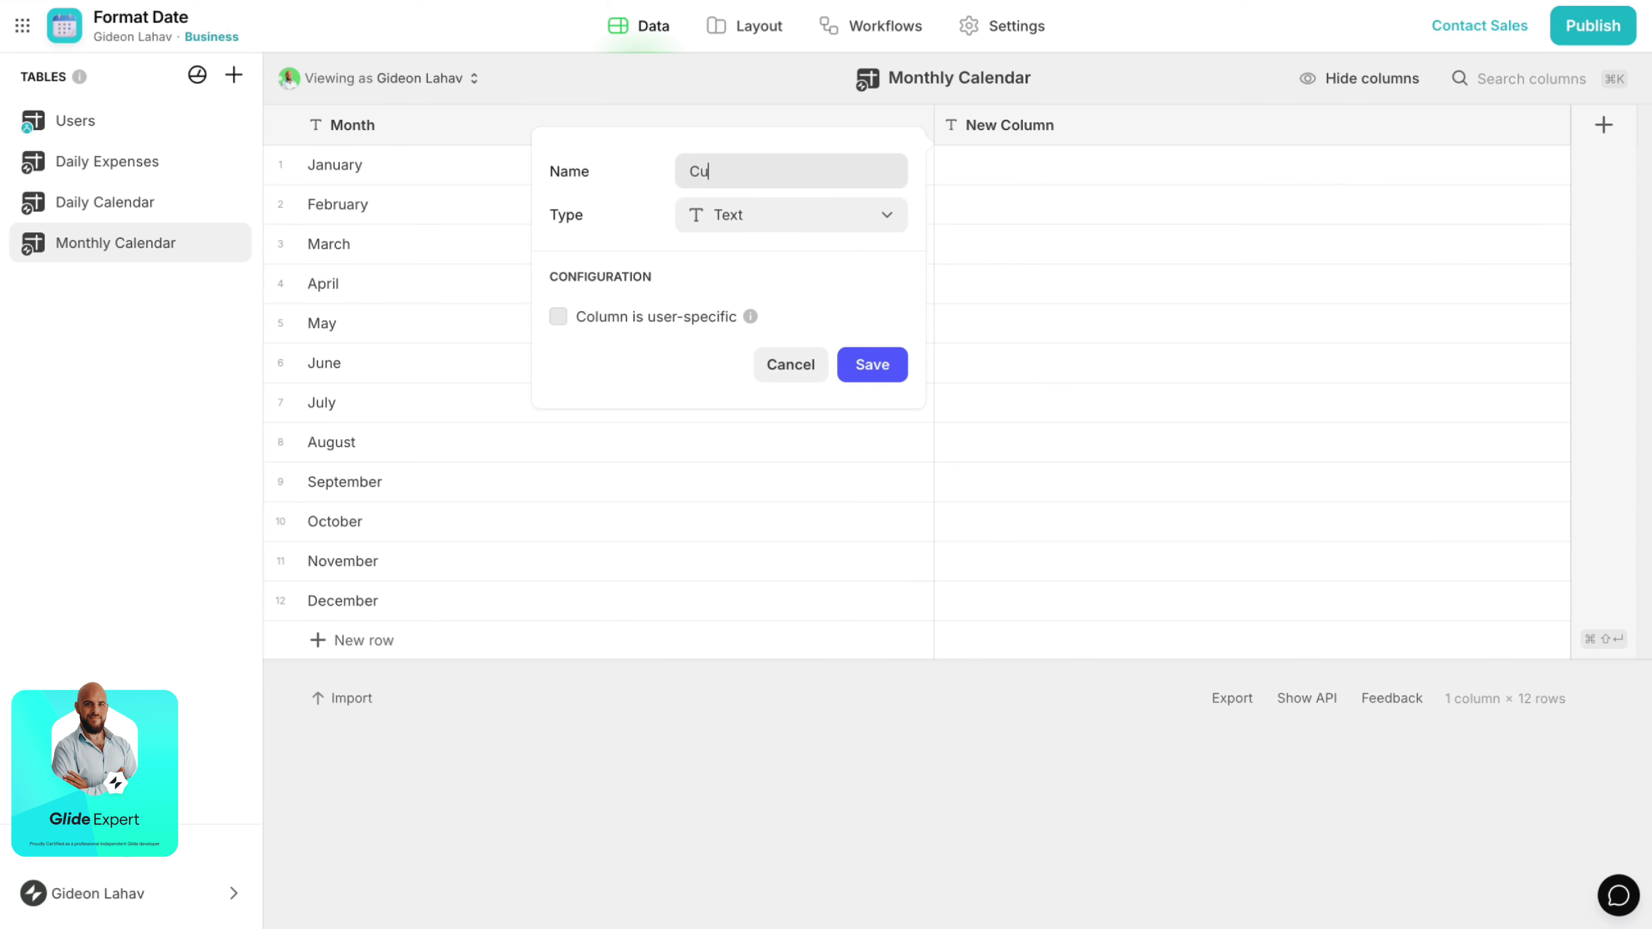
text(rrent year)
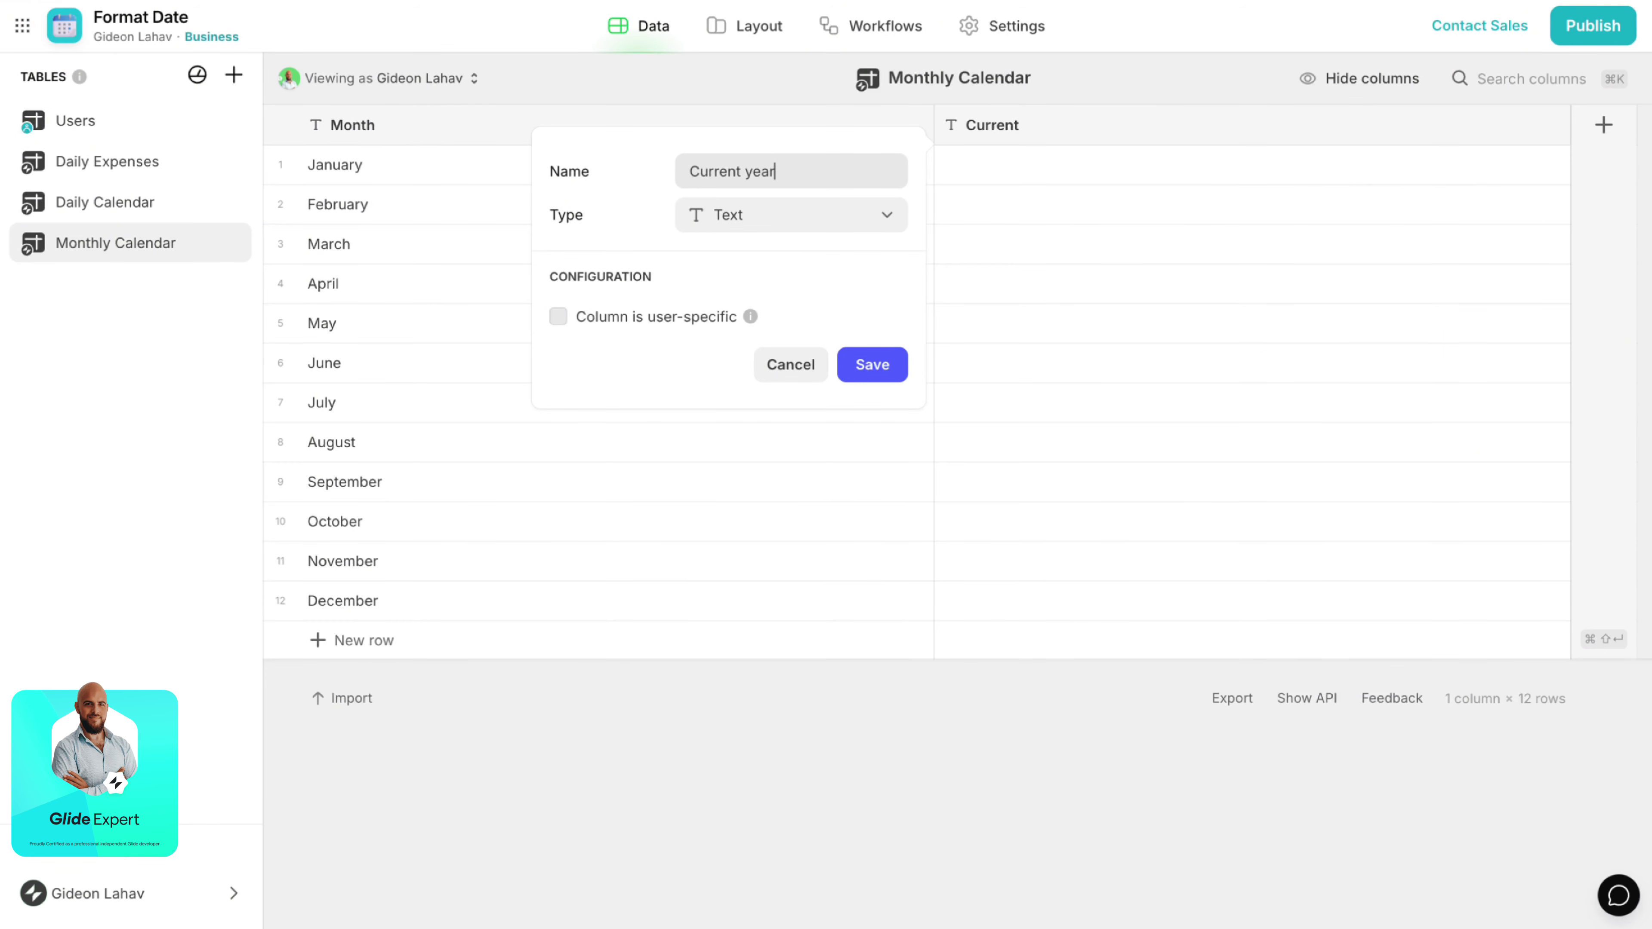
click(833, 219)
text(fo)
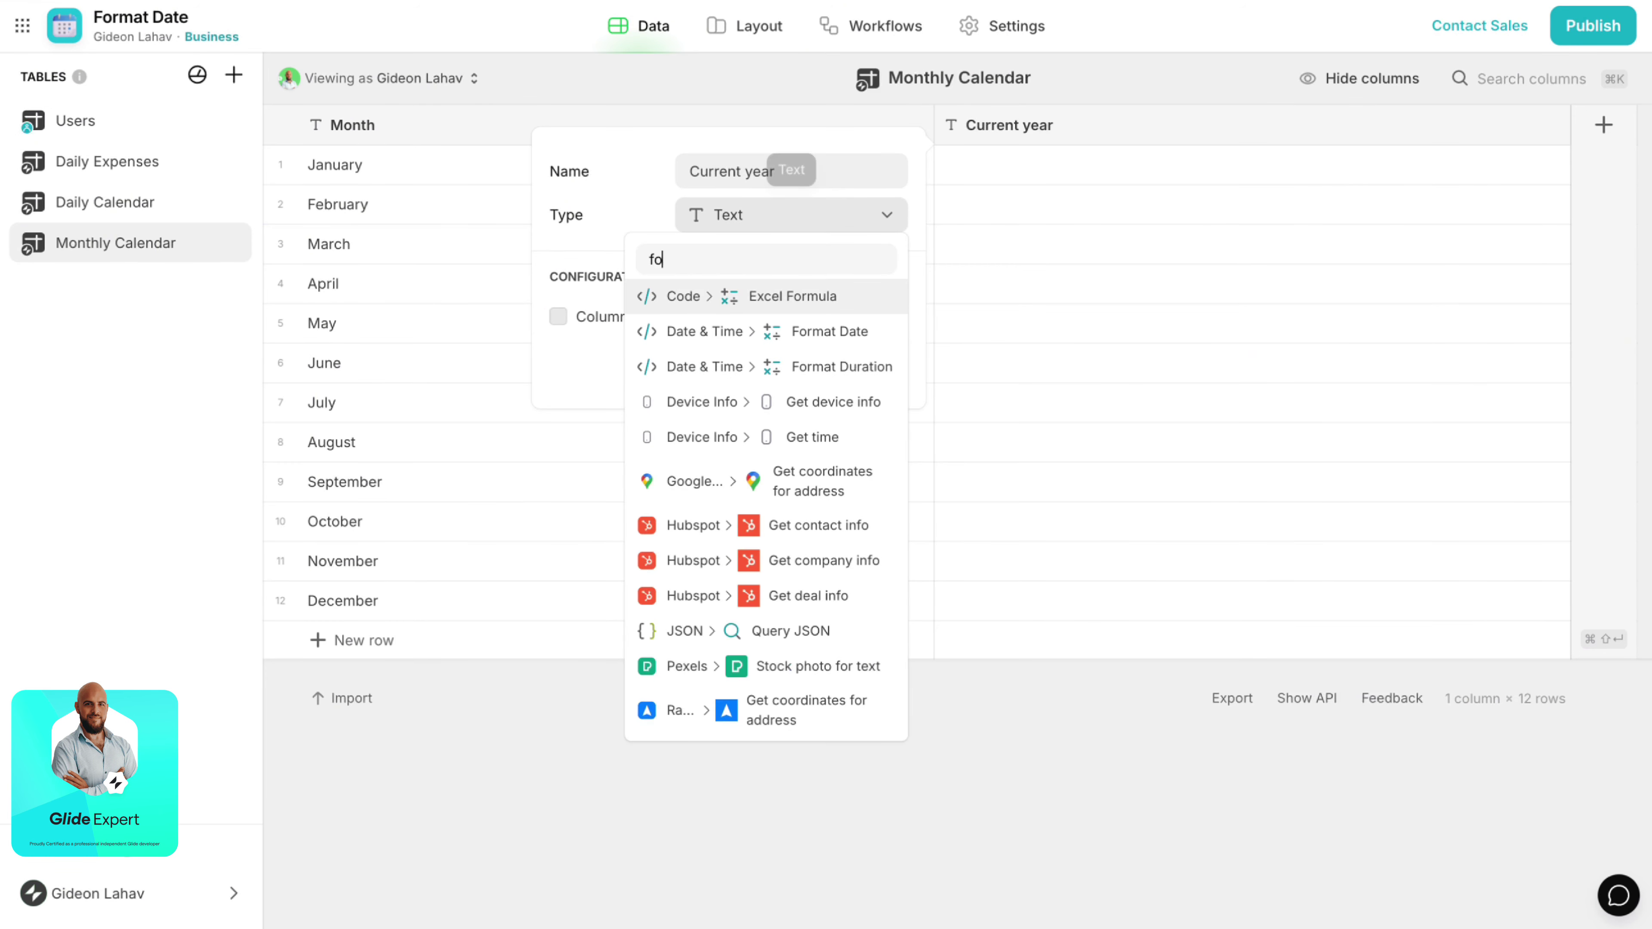
text(rm)
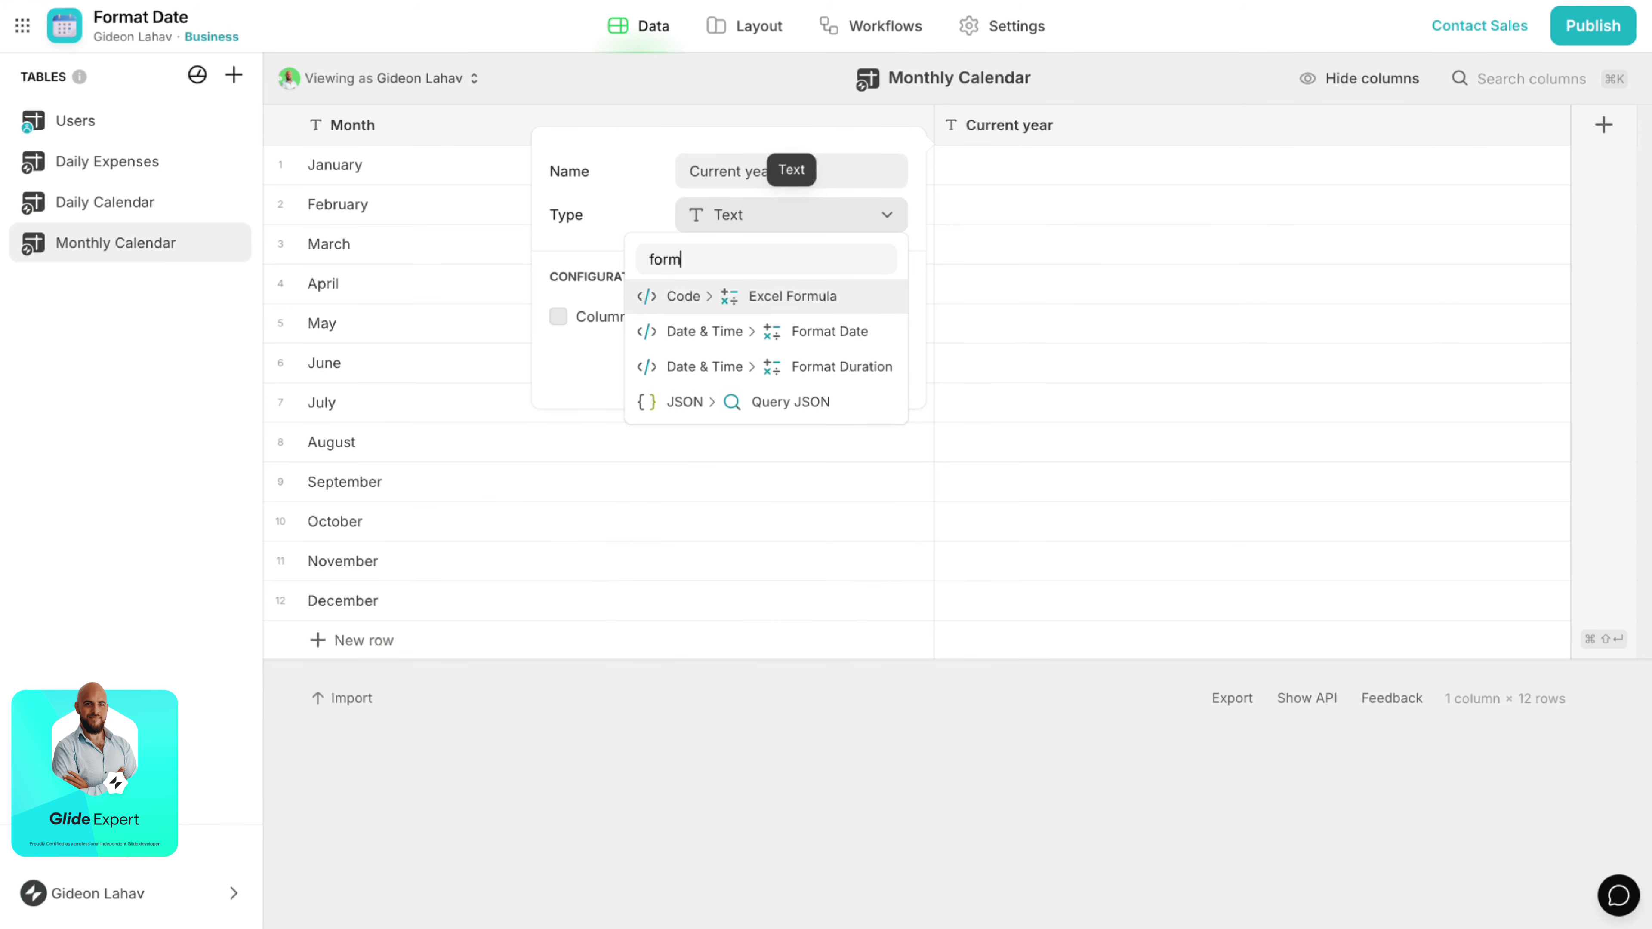
key(Down)
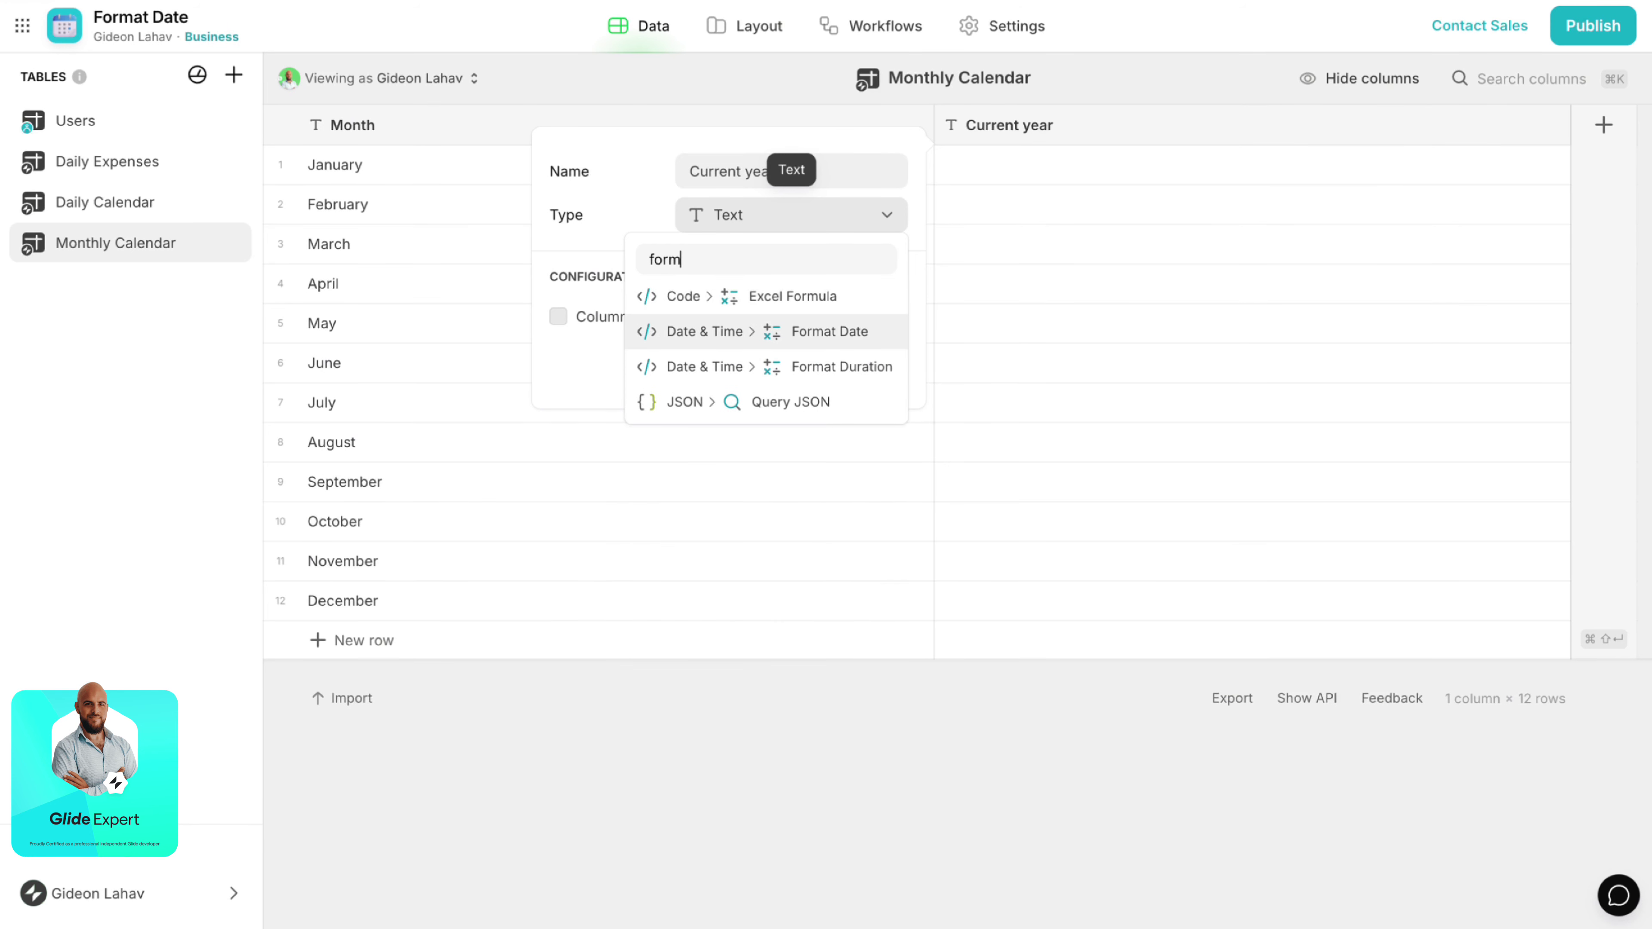
key(Return)
Base the Current year column on the current time with the format yyyy and save it.
click(901, 460)
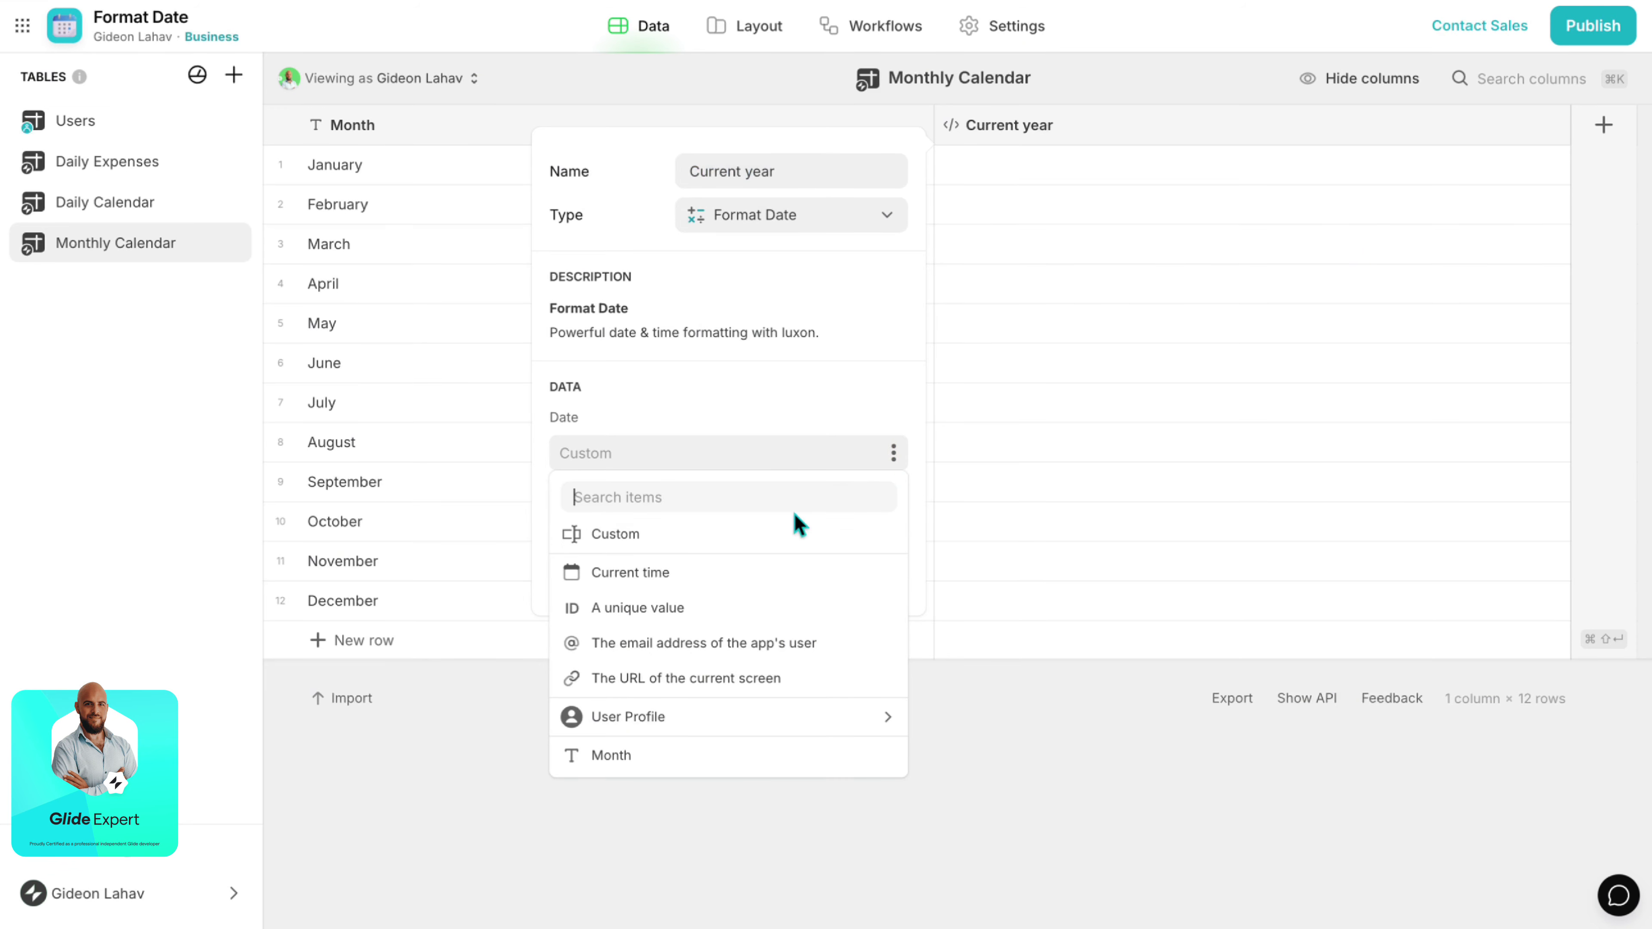
click(764, 570)
click(726, 524)
text(yyyy)
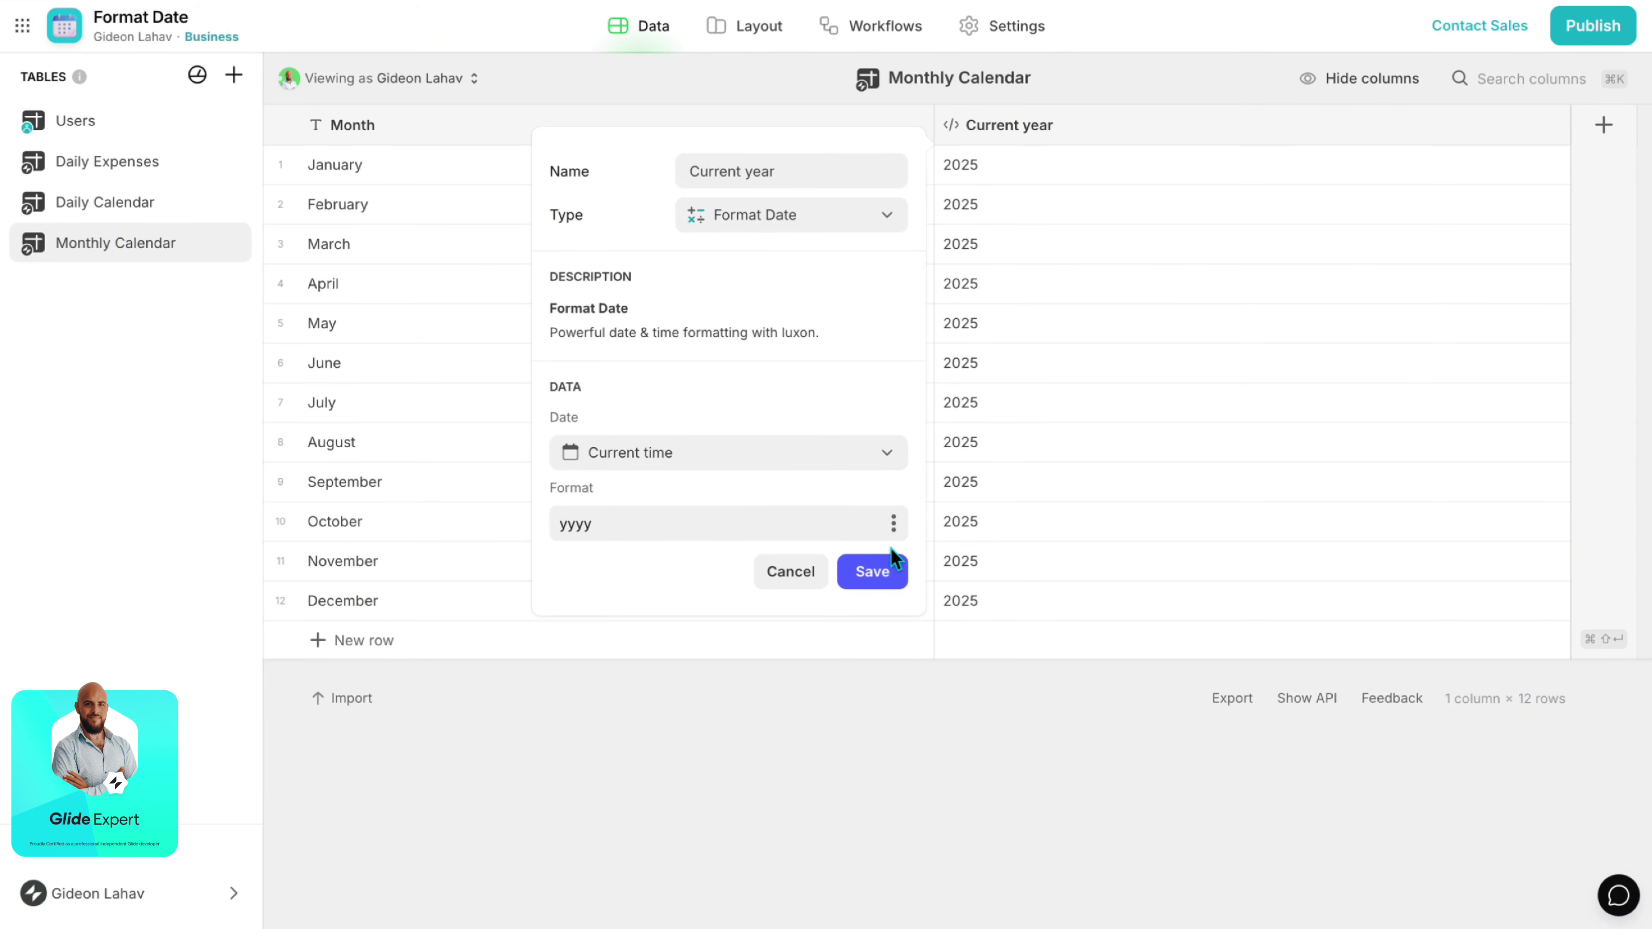
click(893, 574)
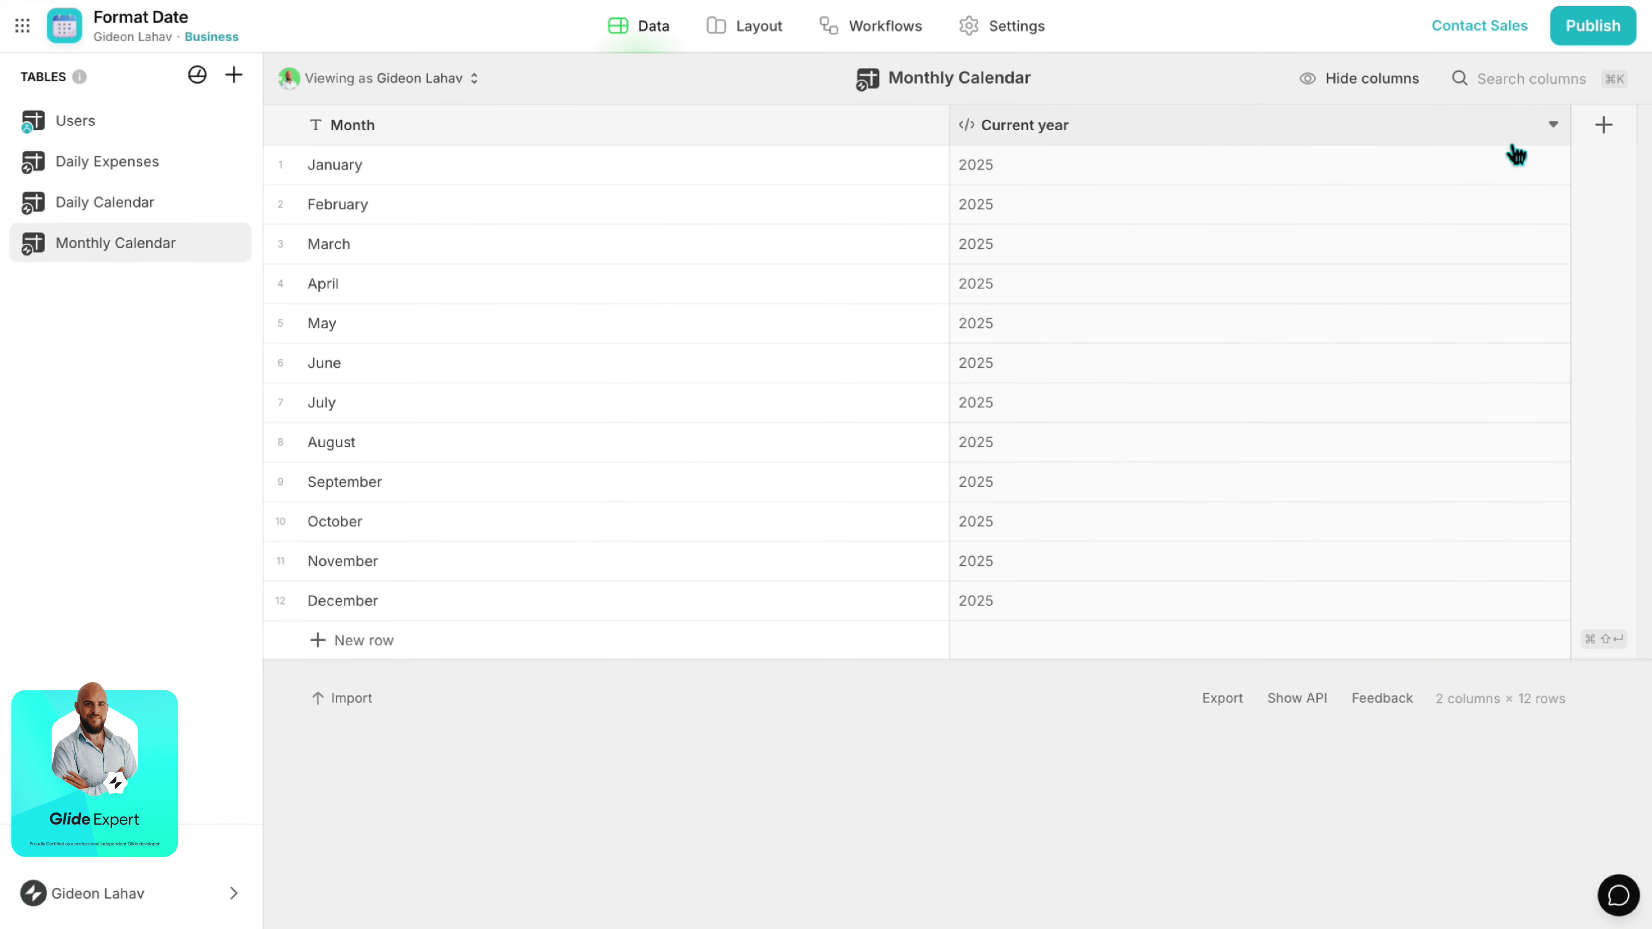
Duplicate the Format Date Purchased column in the Daily Expenses table and name the copy "Month & Year".
click(117, 162)
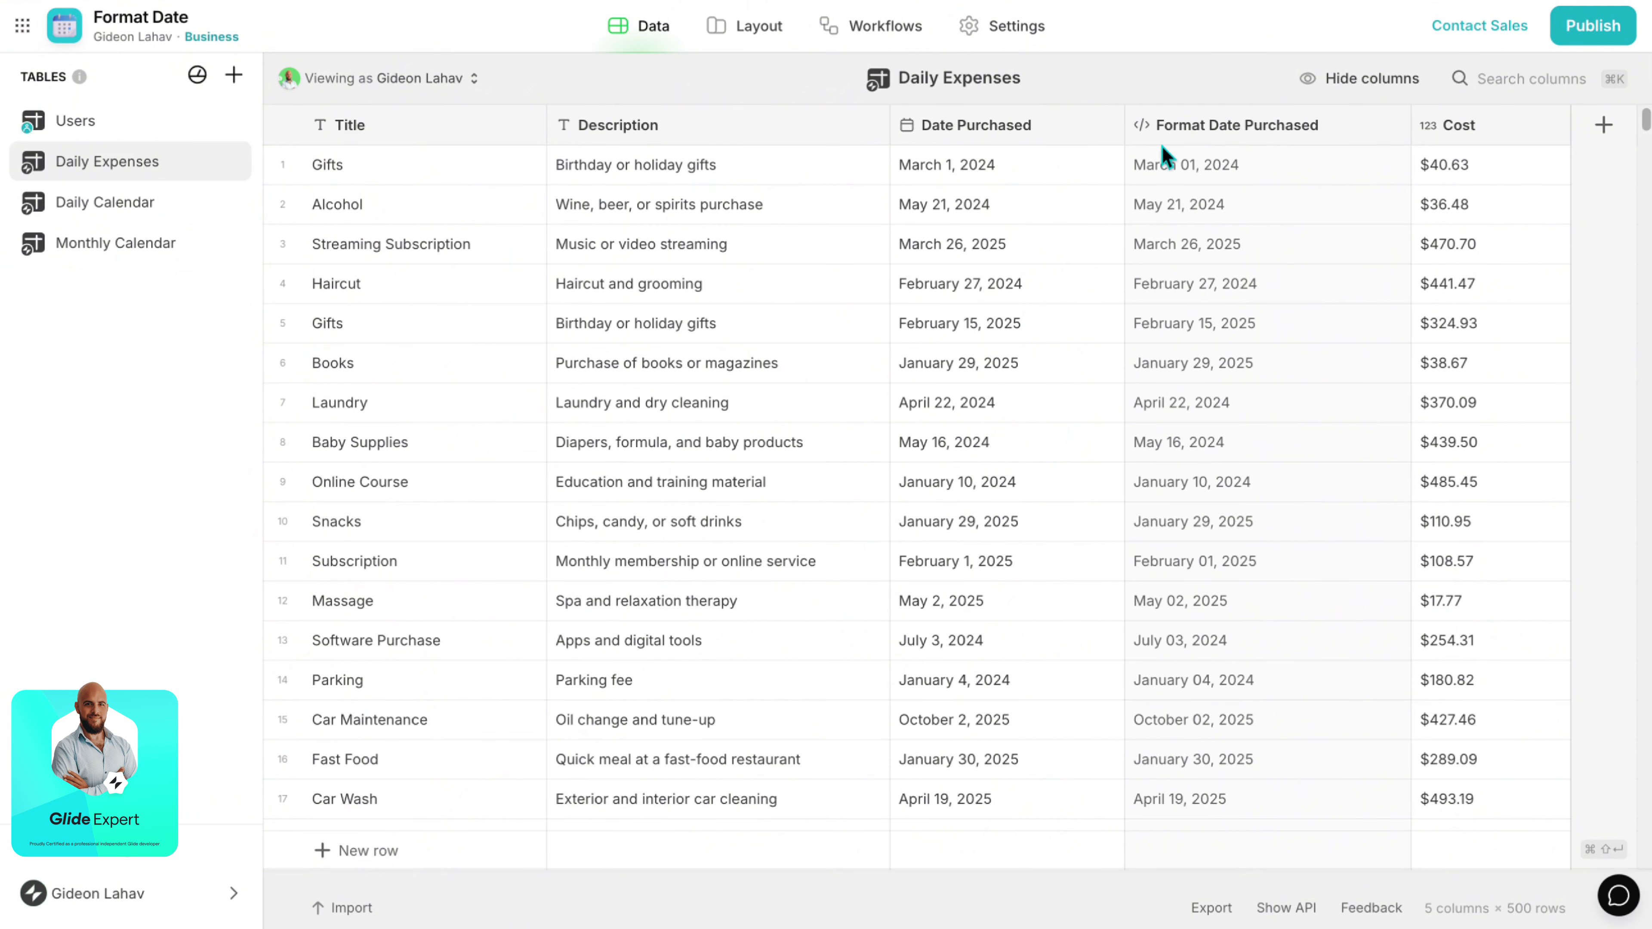
click(1392, 125)
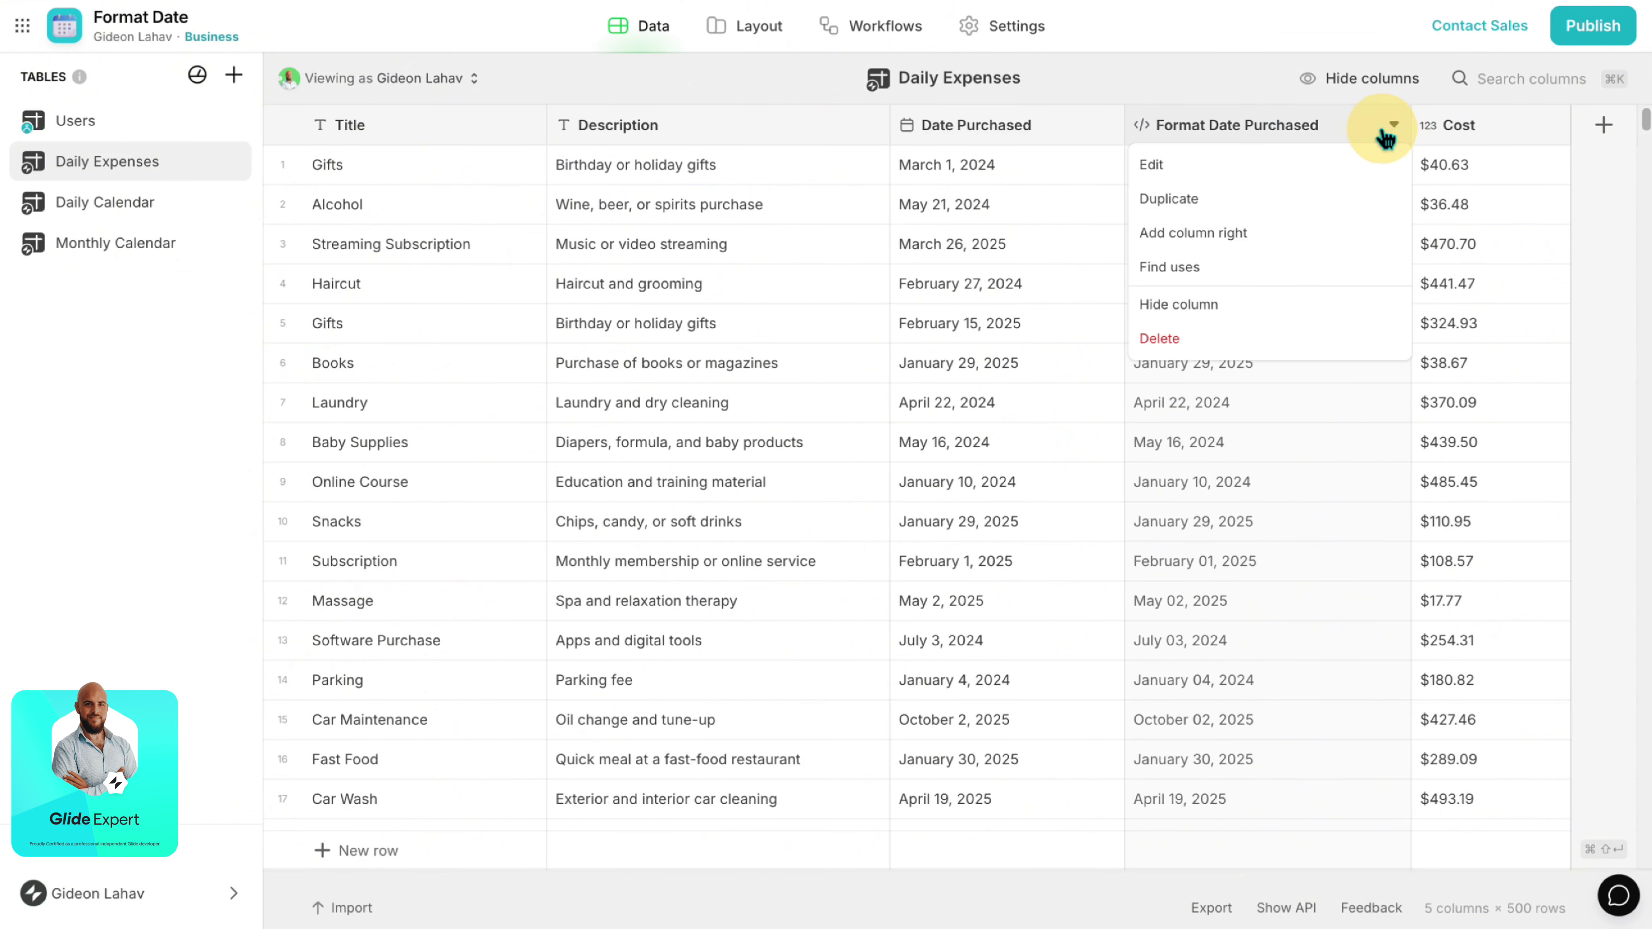
click(1292, 212)
click(1173, 170)
triple_click(1172, 171)
text(Month & Year)
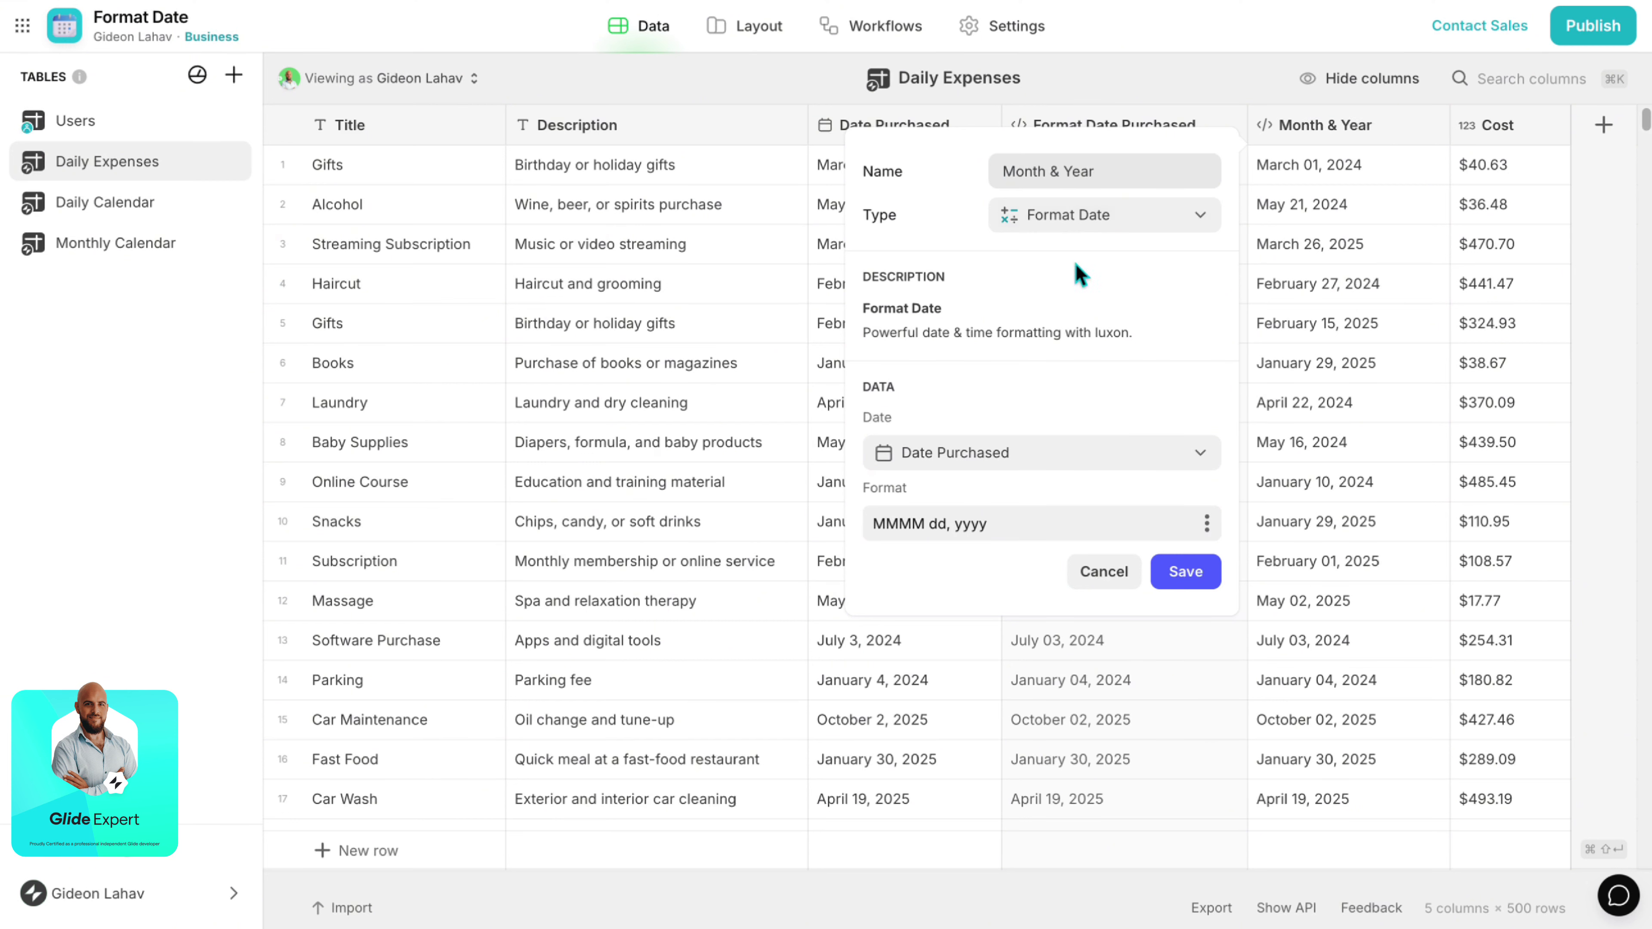
Change the Month & Year column's format to MMMM yyyy and save it.
click(939, 523)
key(BackSpace)
key(BackSpace)
key(BackSpace)
key(BackSpace)
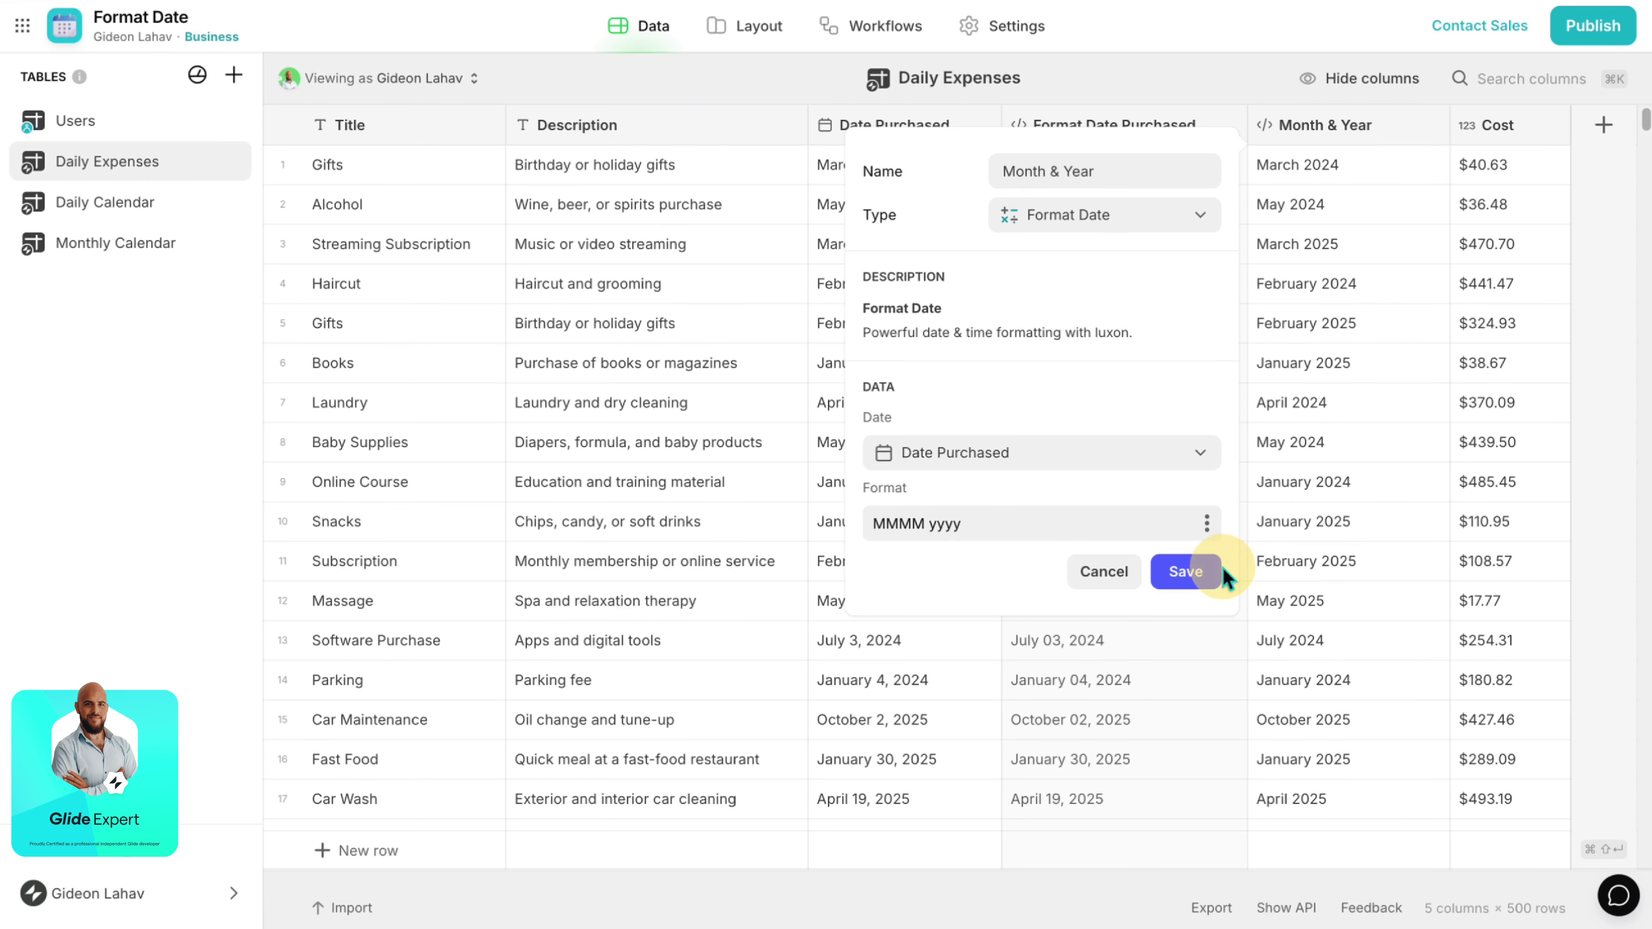
click(1185, 571)
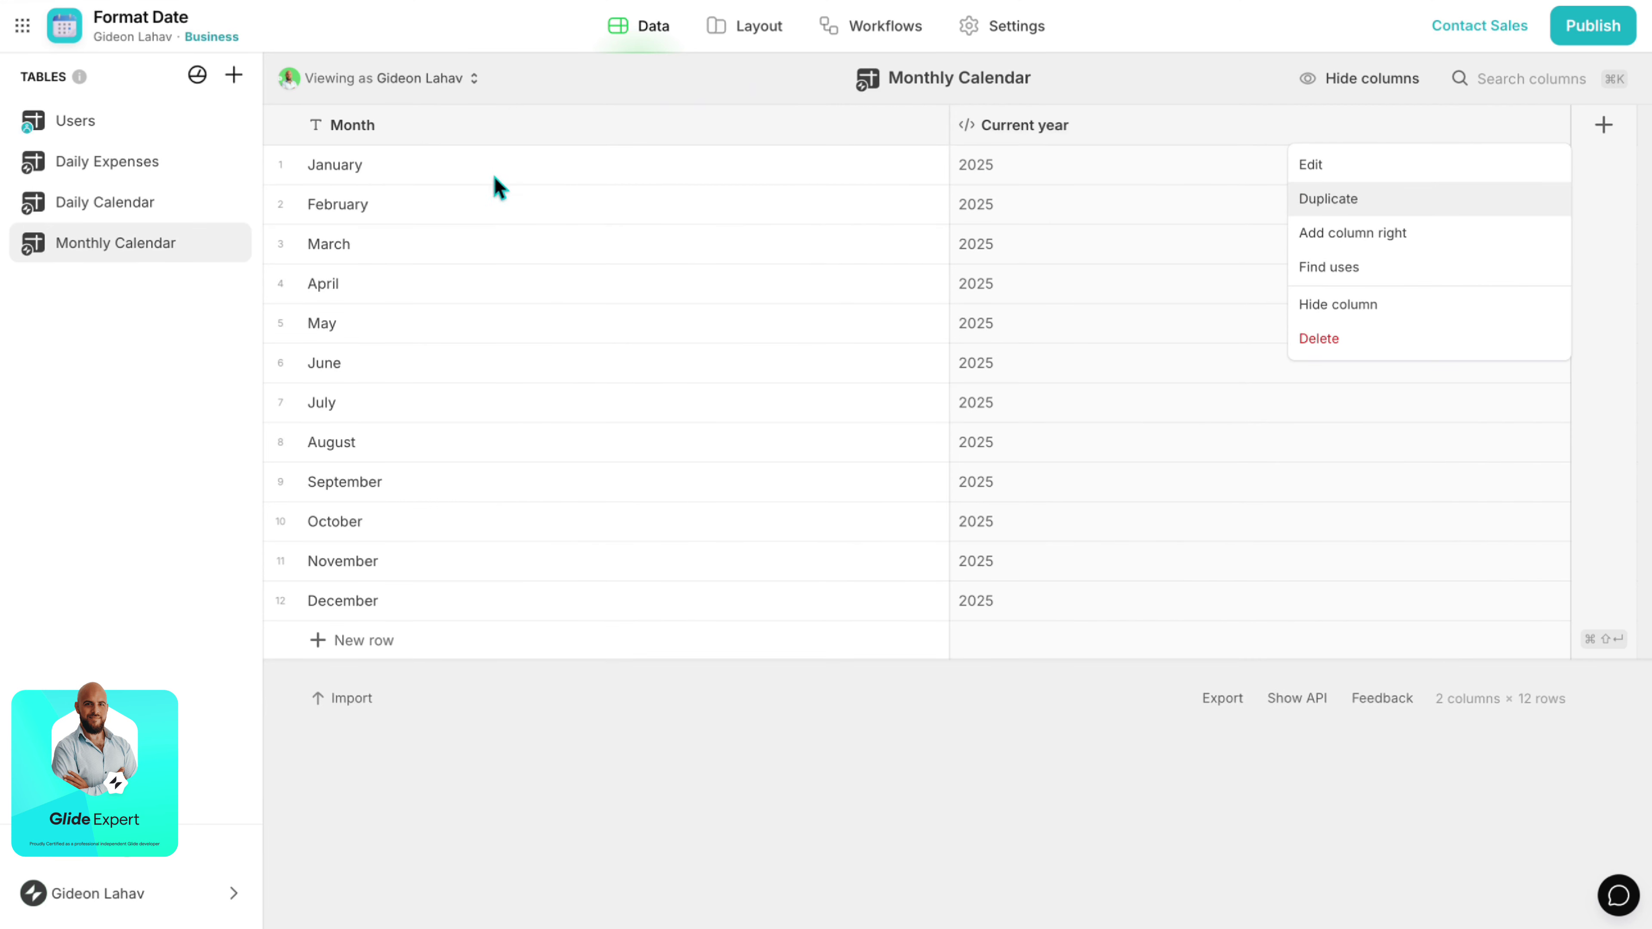
Add a column named "Month & Year" of type Template to the Monthly Calendar table.
click(670, 211)
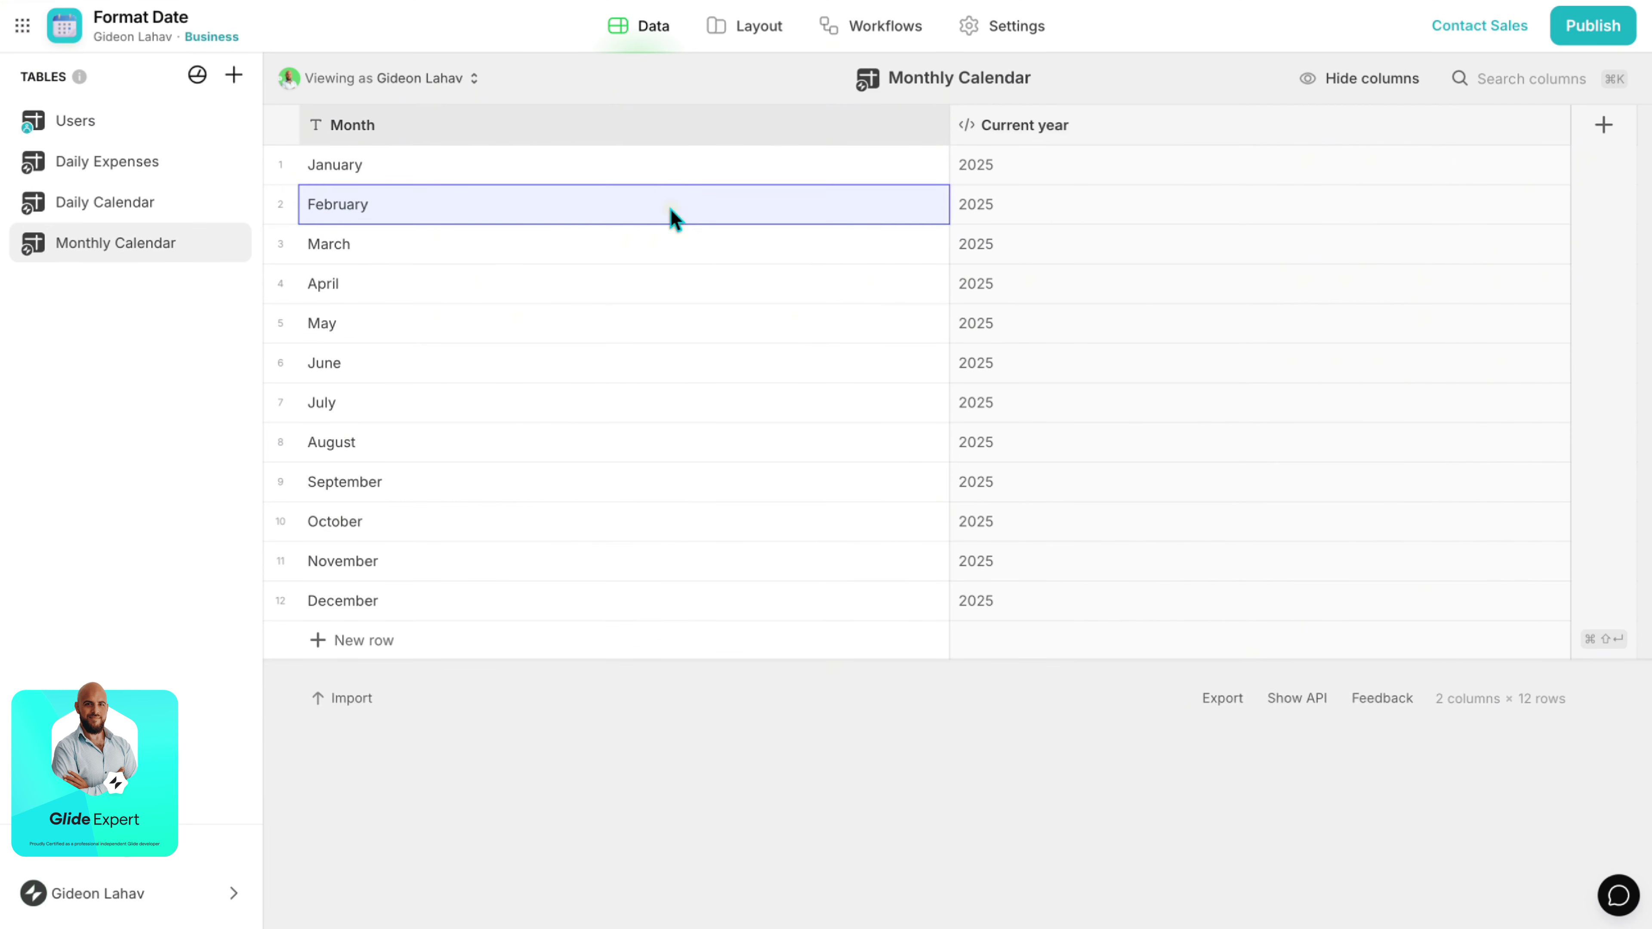
click(1161, 247)
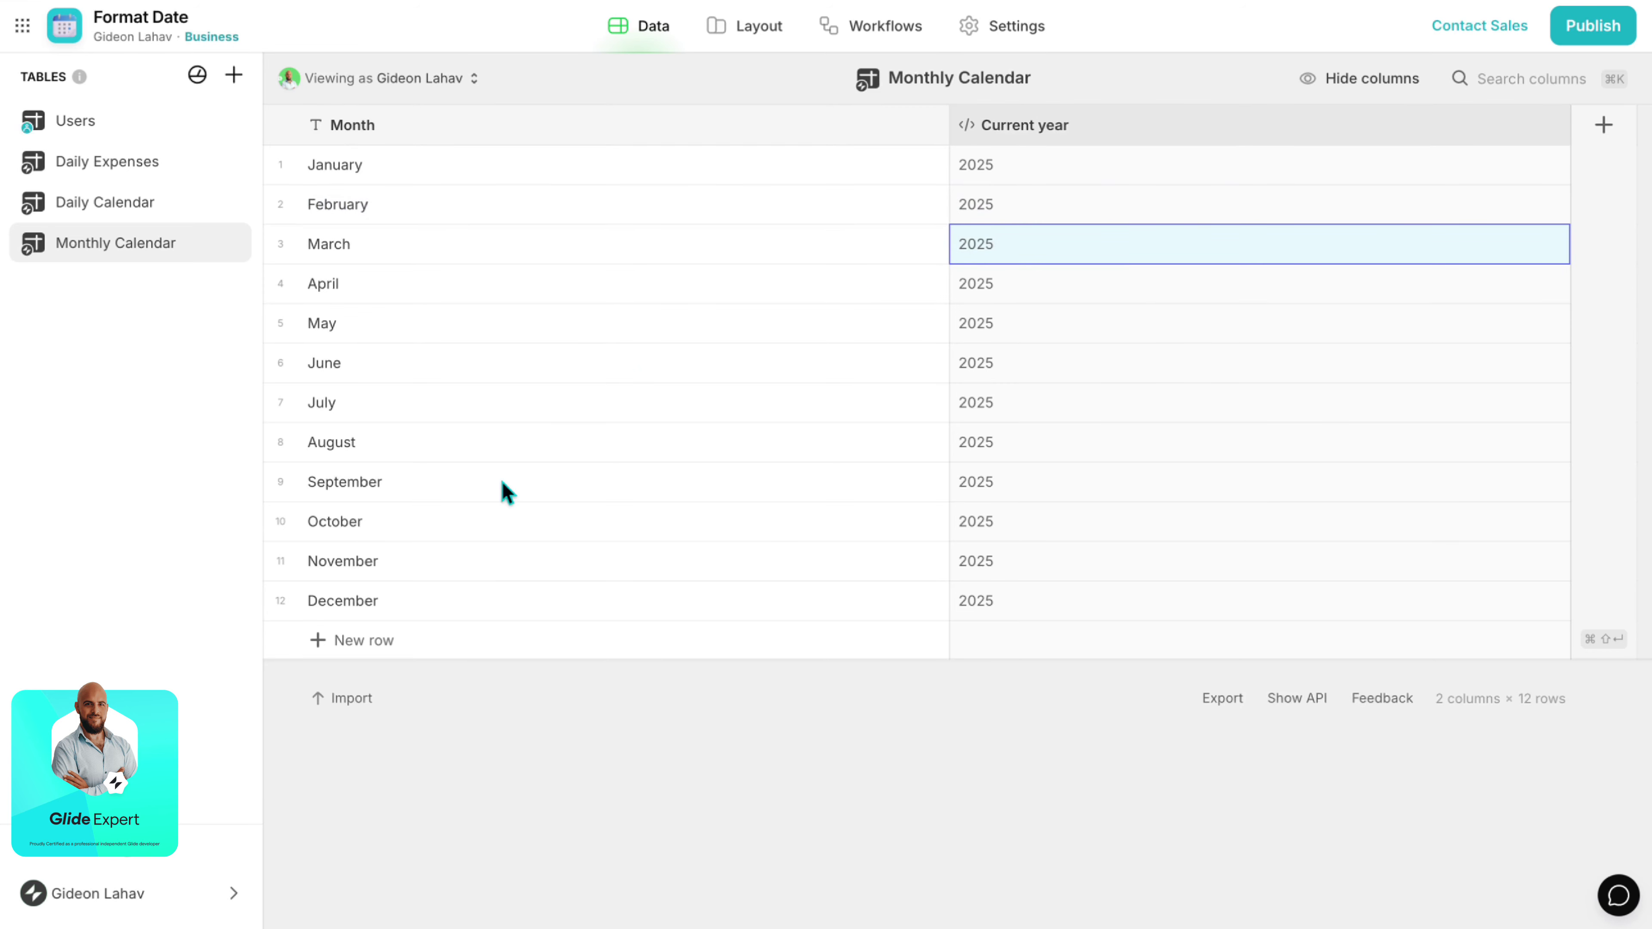
click(1604, 124)
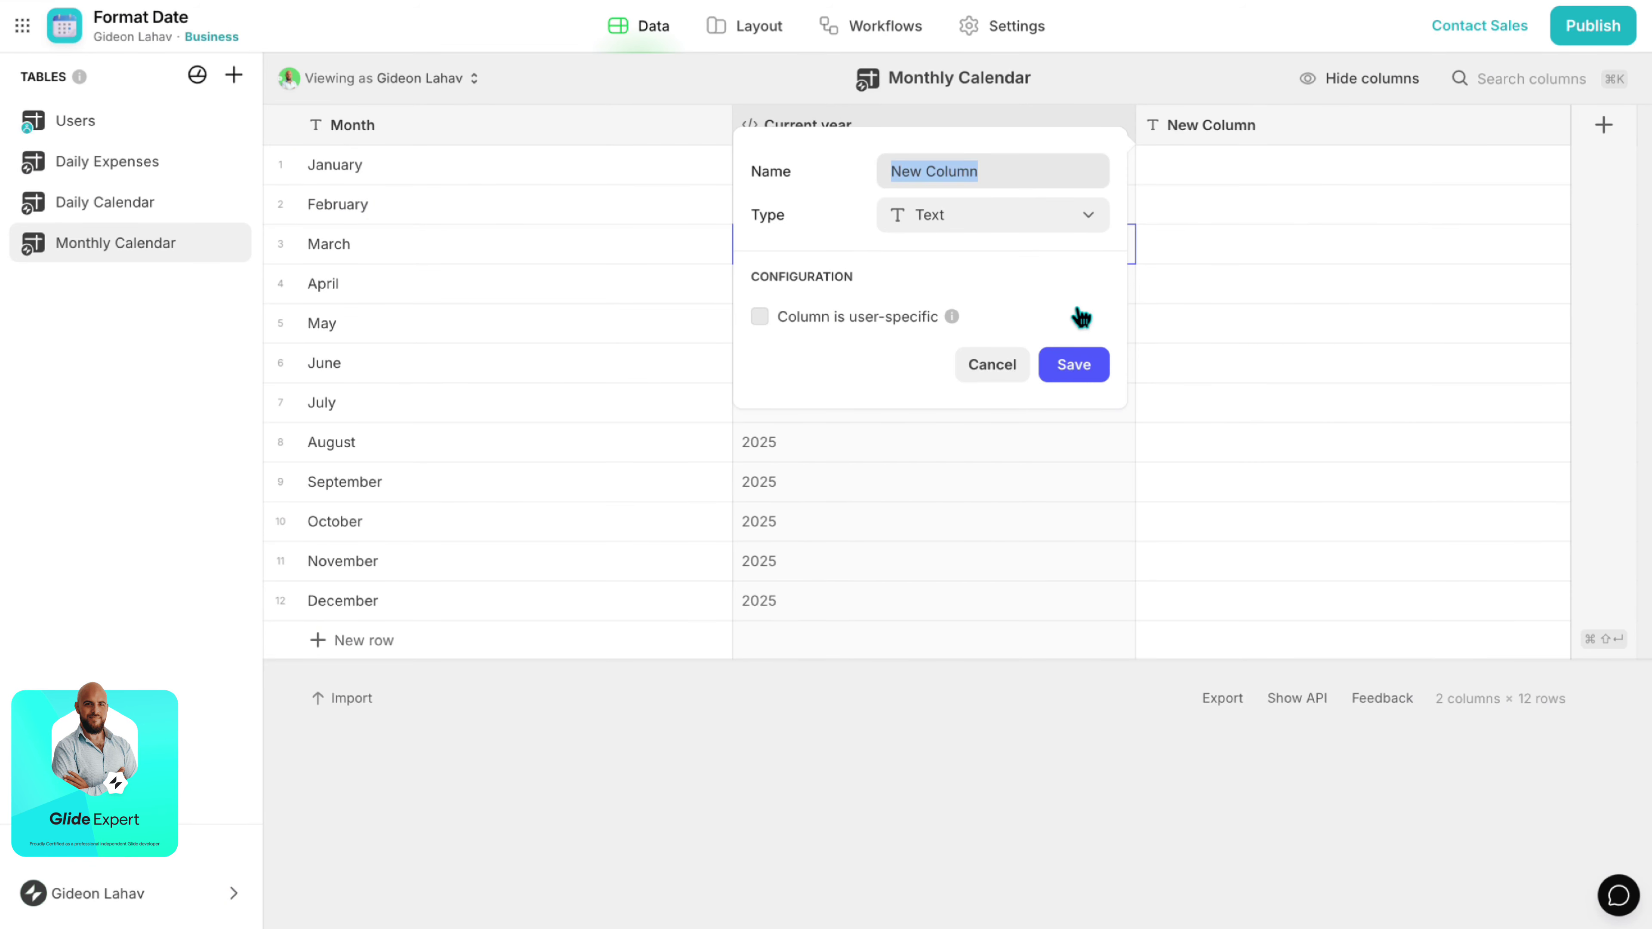
text(MO)
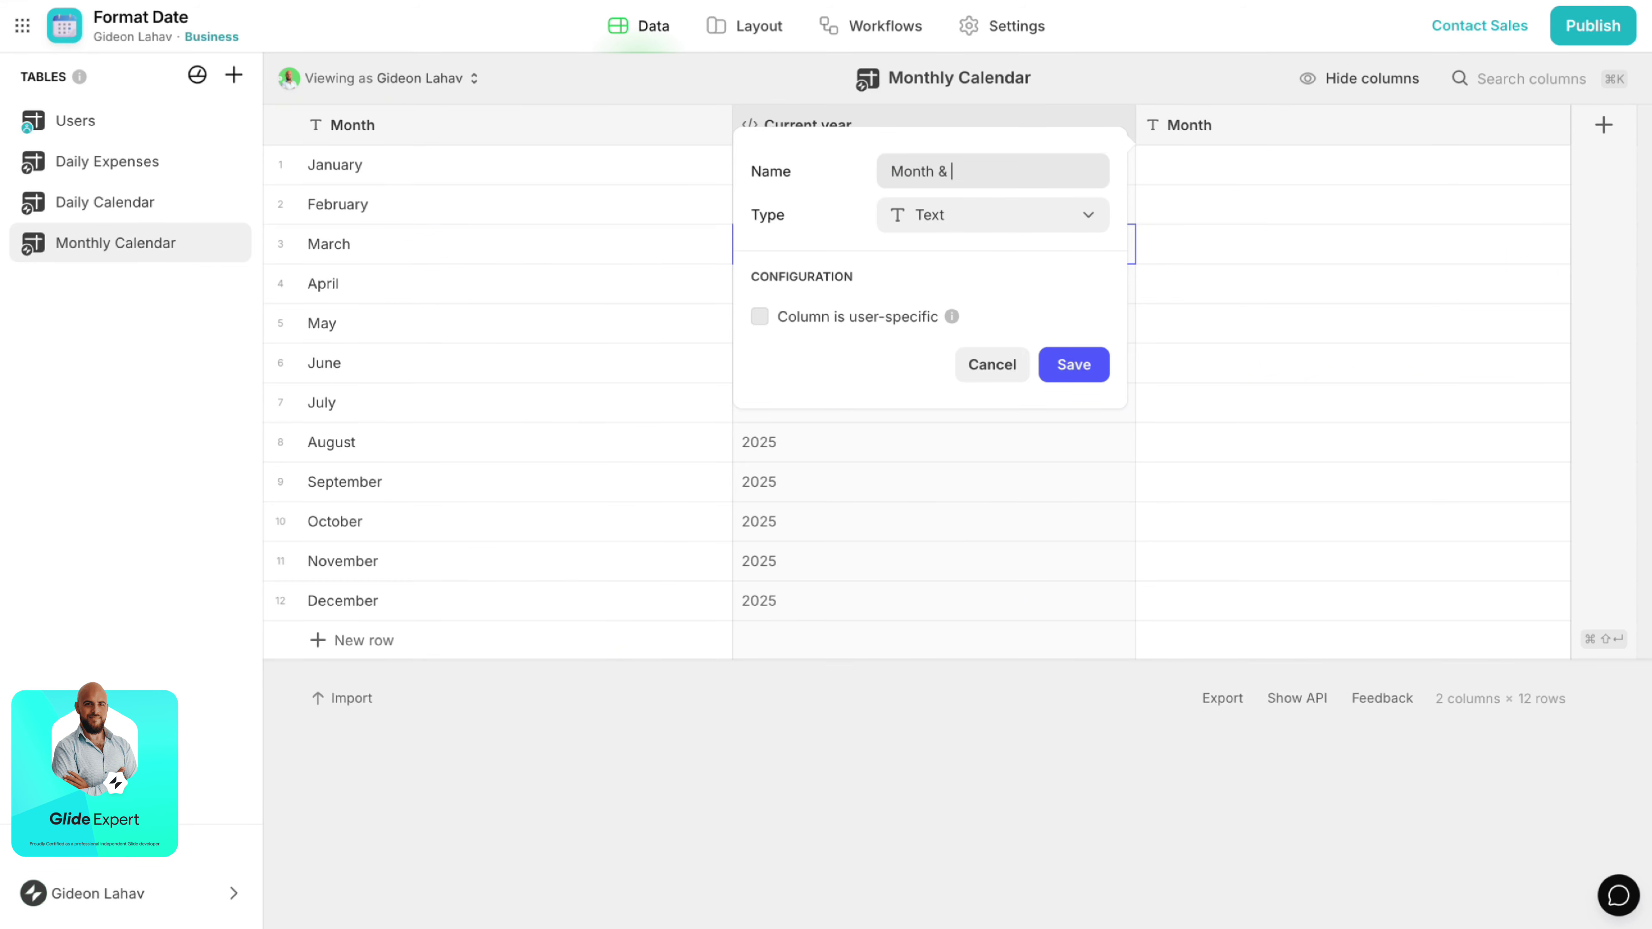
click(952, 217)
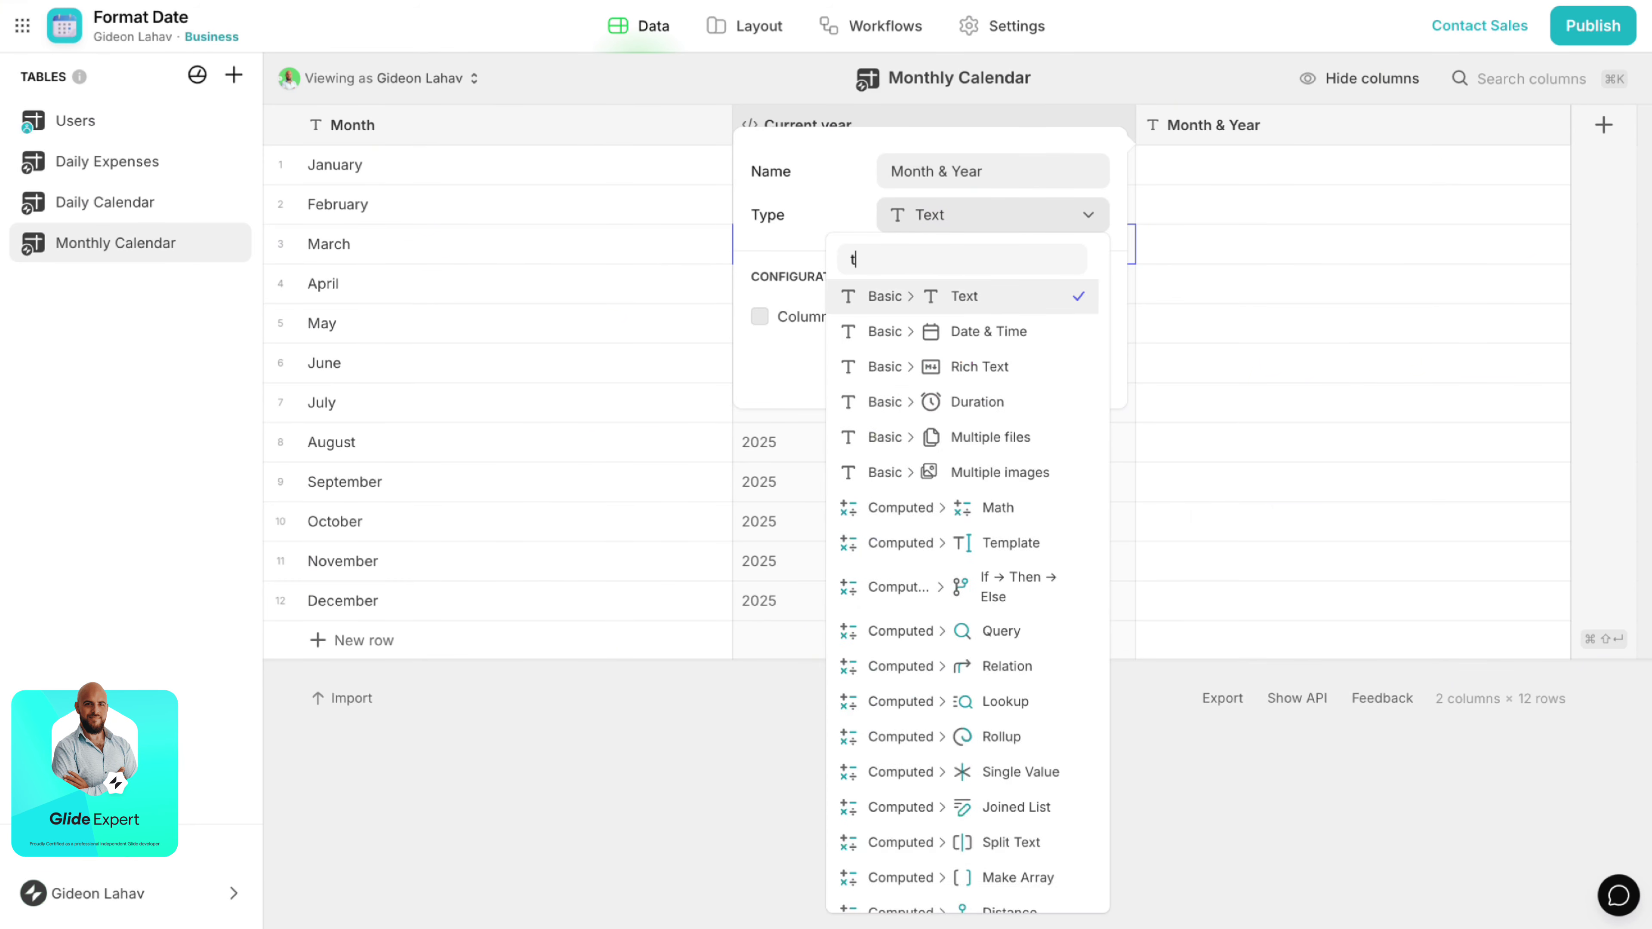
text(tem)
key(Return)
Set the Month & Year template text to "M Y" and add replacement entries for M and Y.
click(949, 309)
text(M )
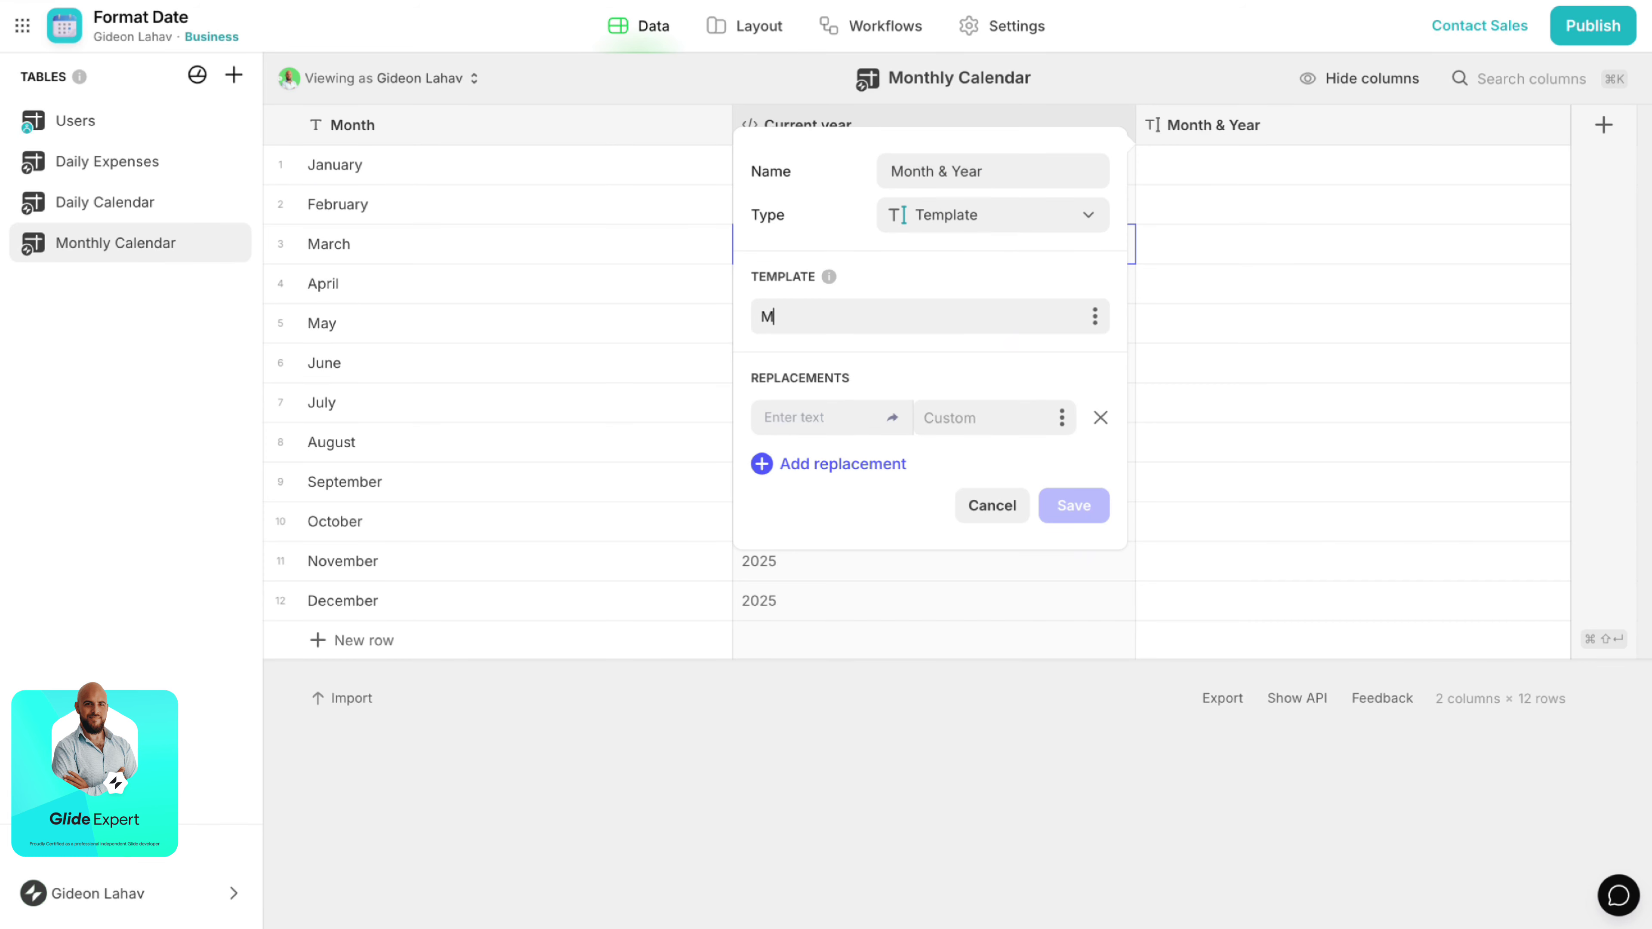
text(Y)
click(843, 417)
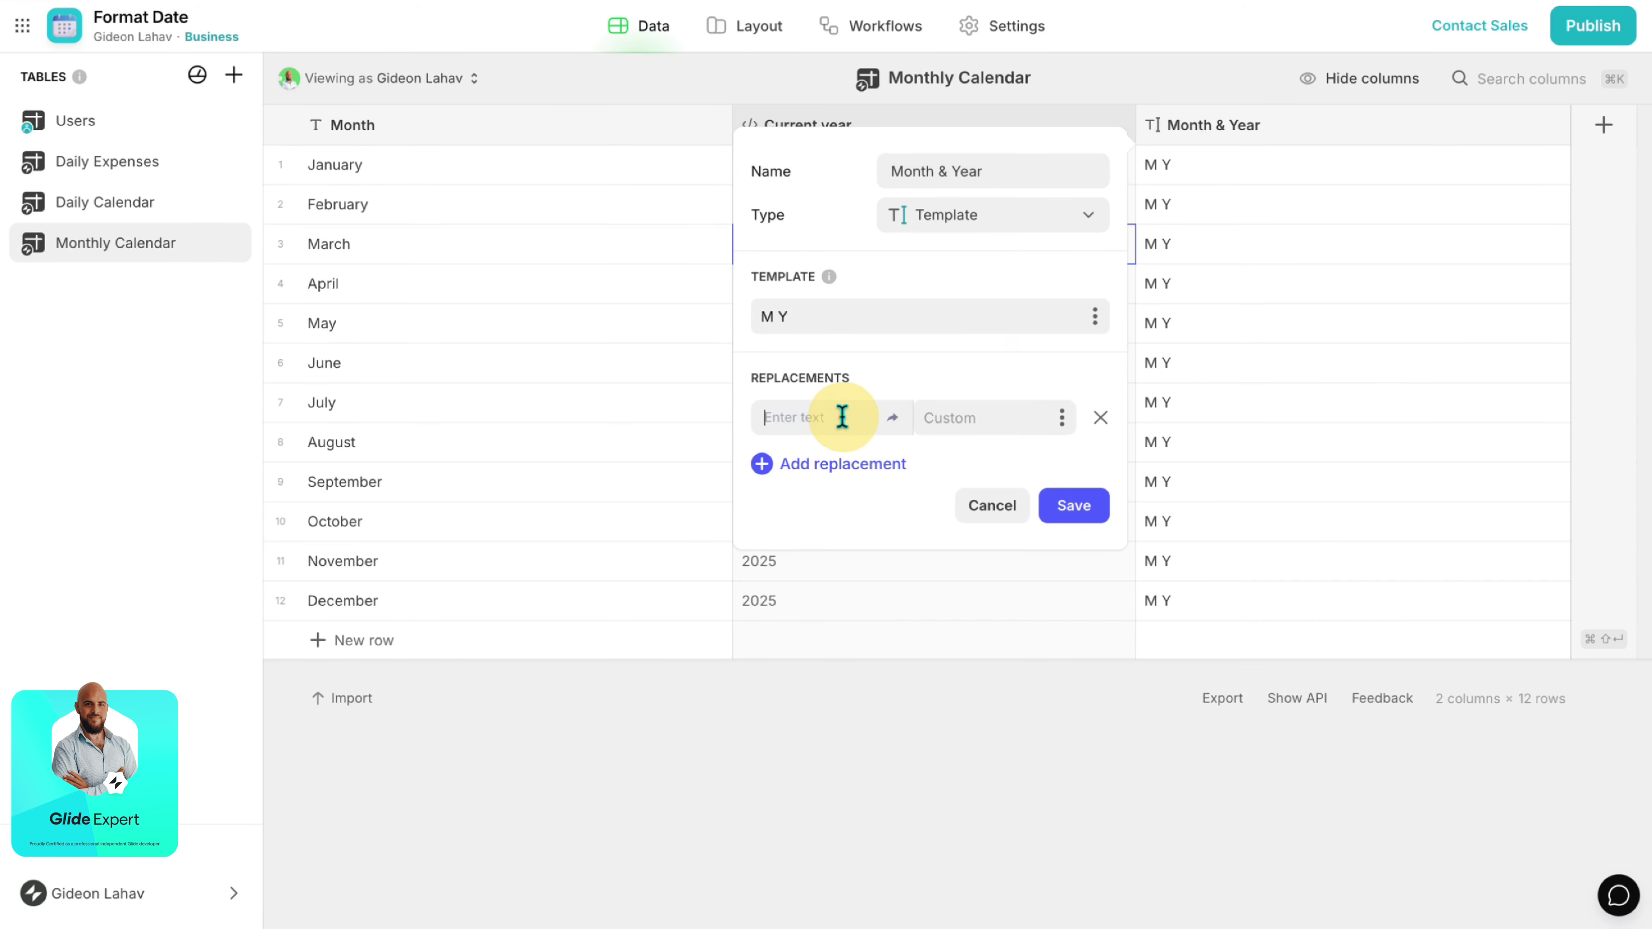
text(M)
click(841, 464)
text(Y)
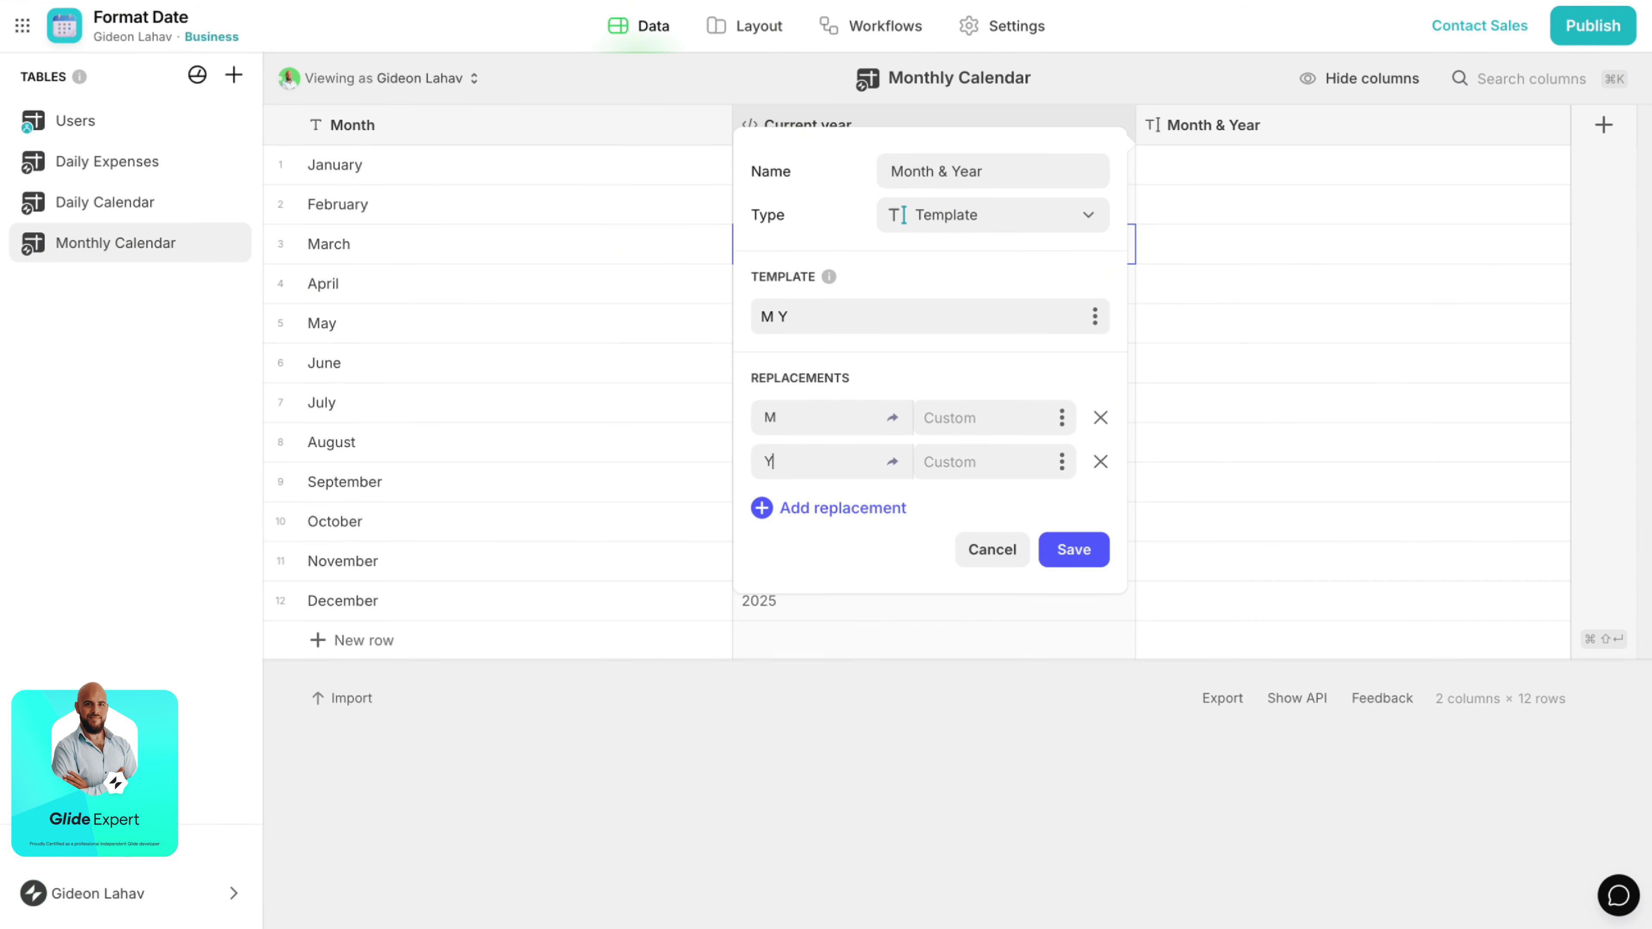
Replace M with the Month column and Y with the Current year column, and save the template.
click(1062, 416)
click(888, 719)
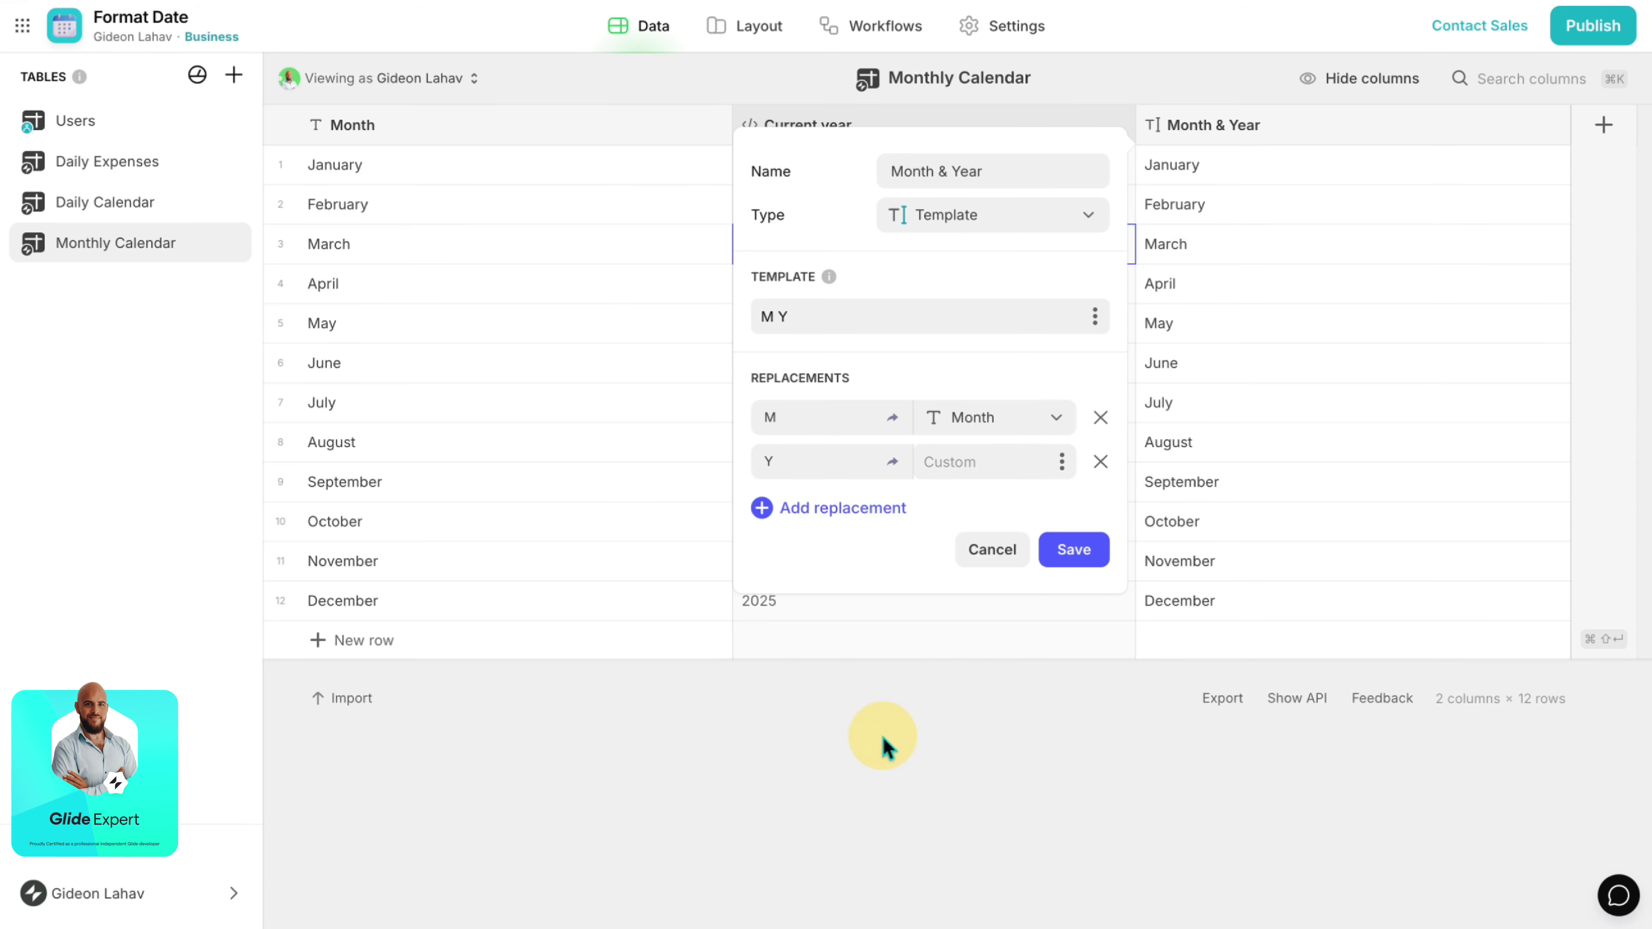
click(1062, 462)
click(921, 795)
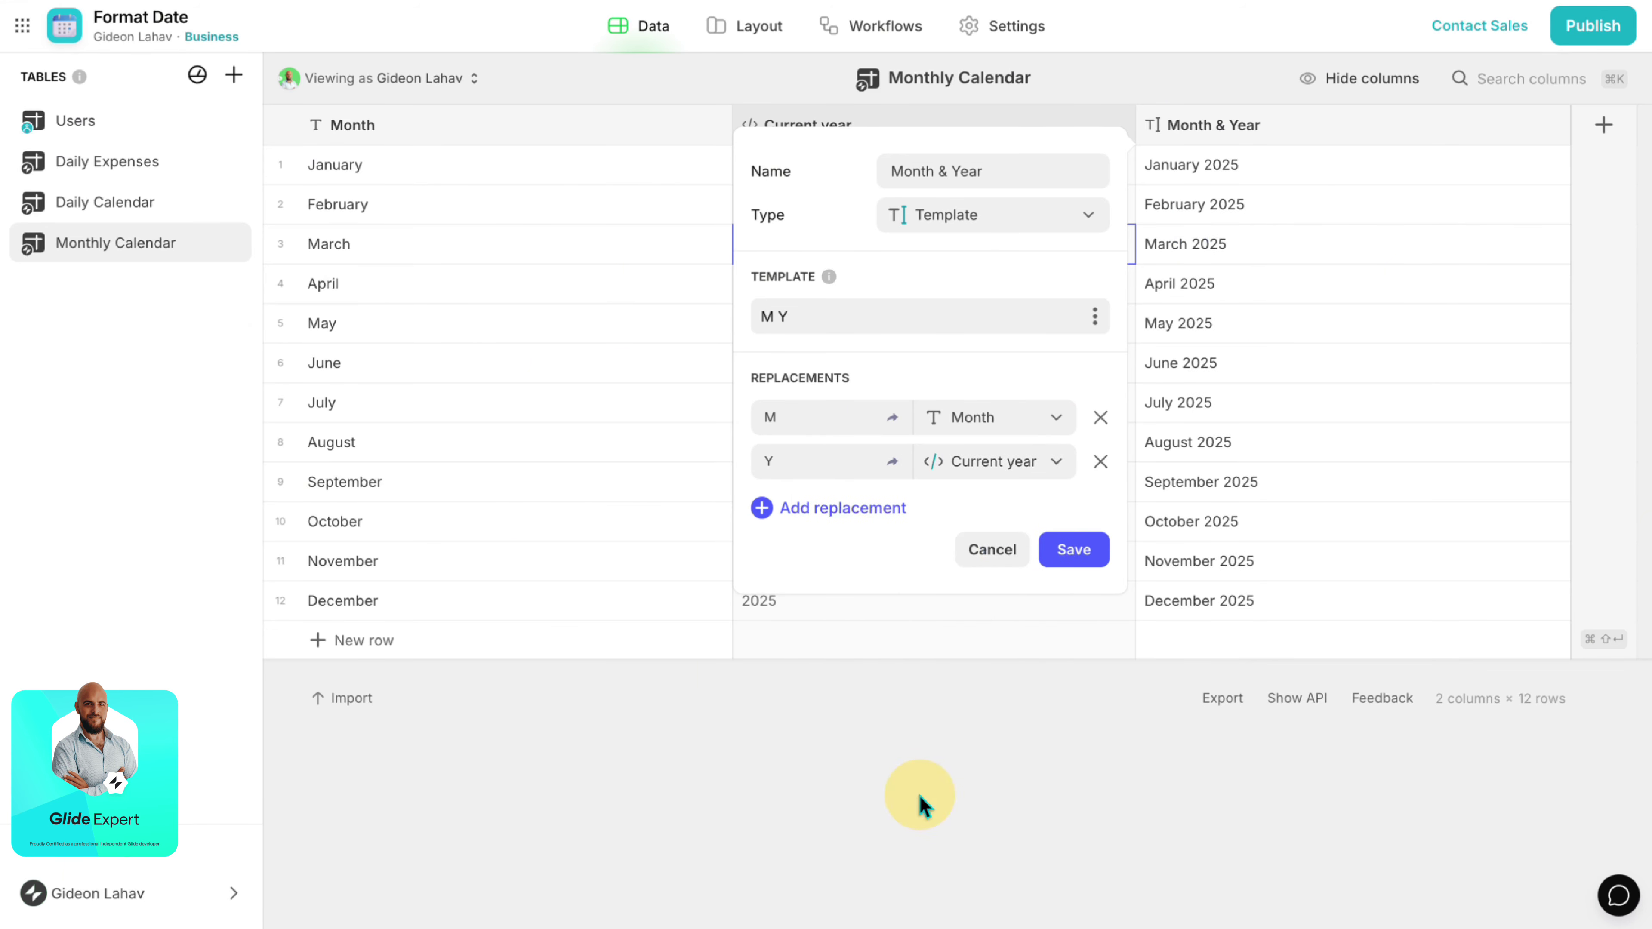
click(1092, 552)
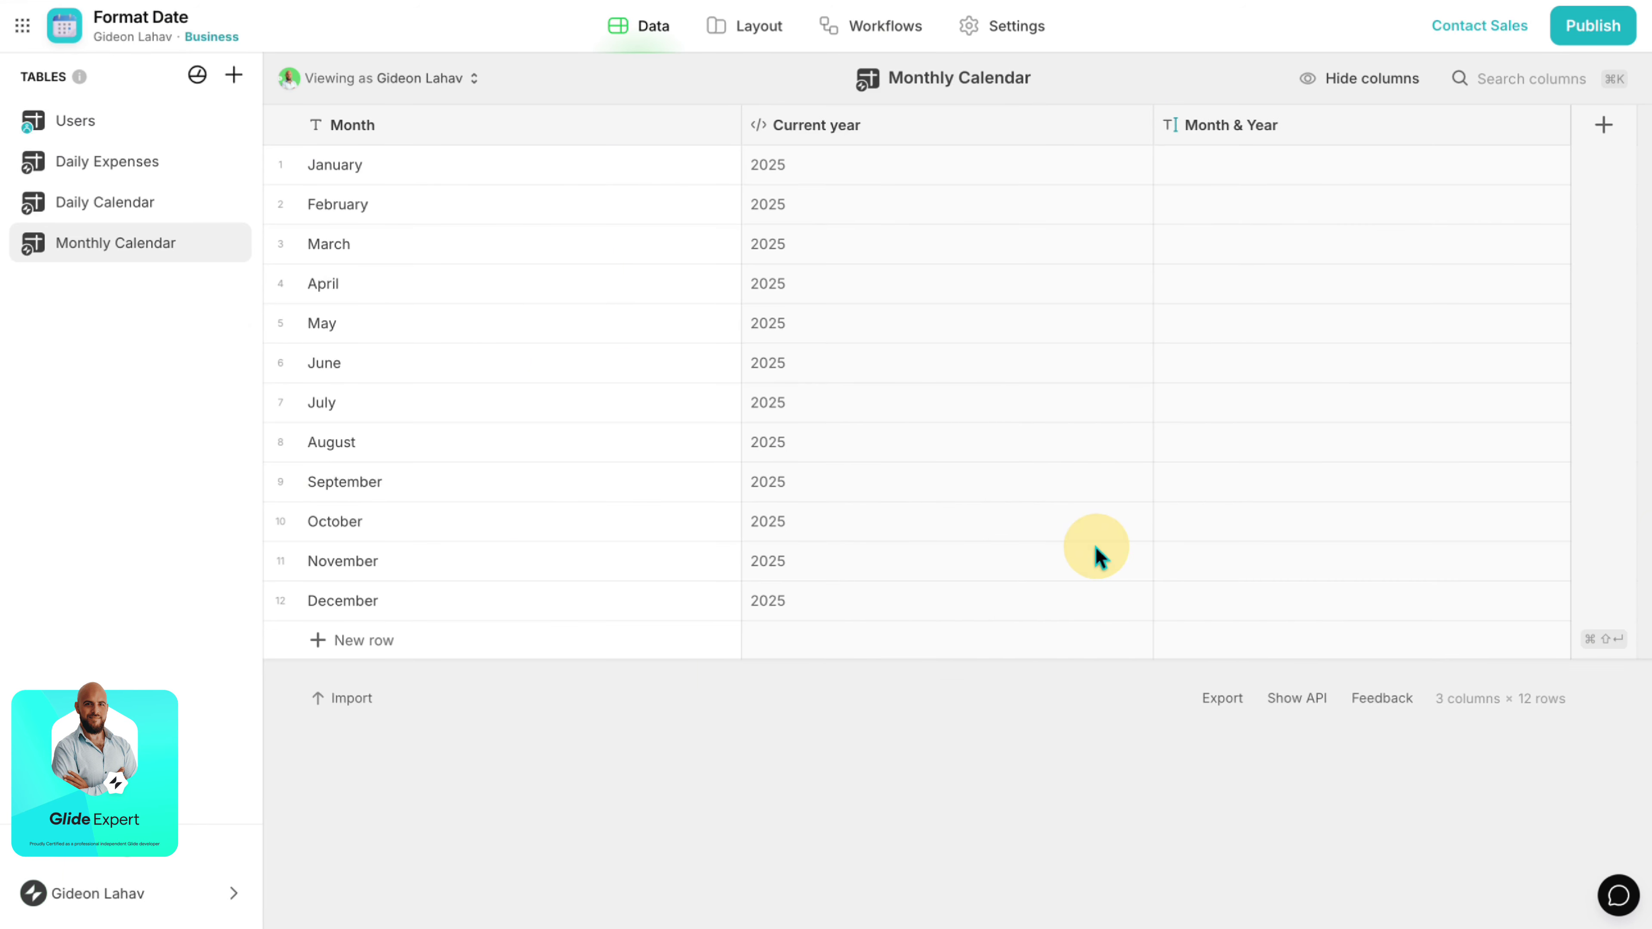
Duplicate the Month & Year column, name the copy "Month & Year Relation" and change its type to Relation.
click(1553, 124)
click(1414, 210)
double_click(1106, 171)
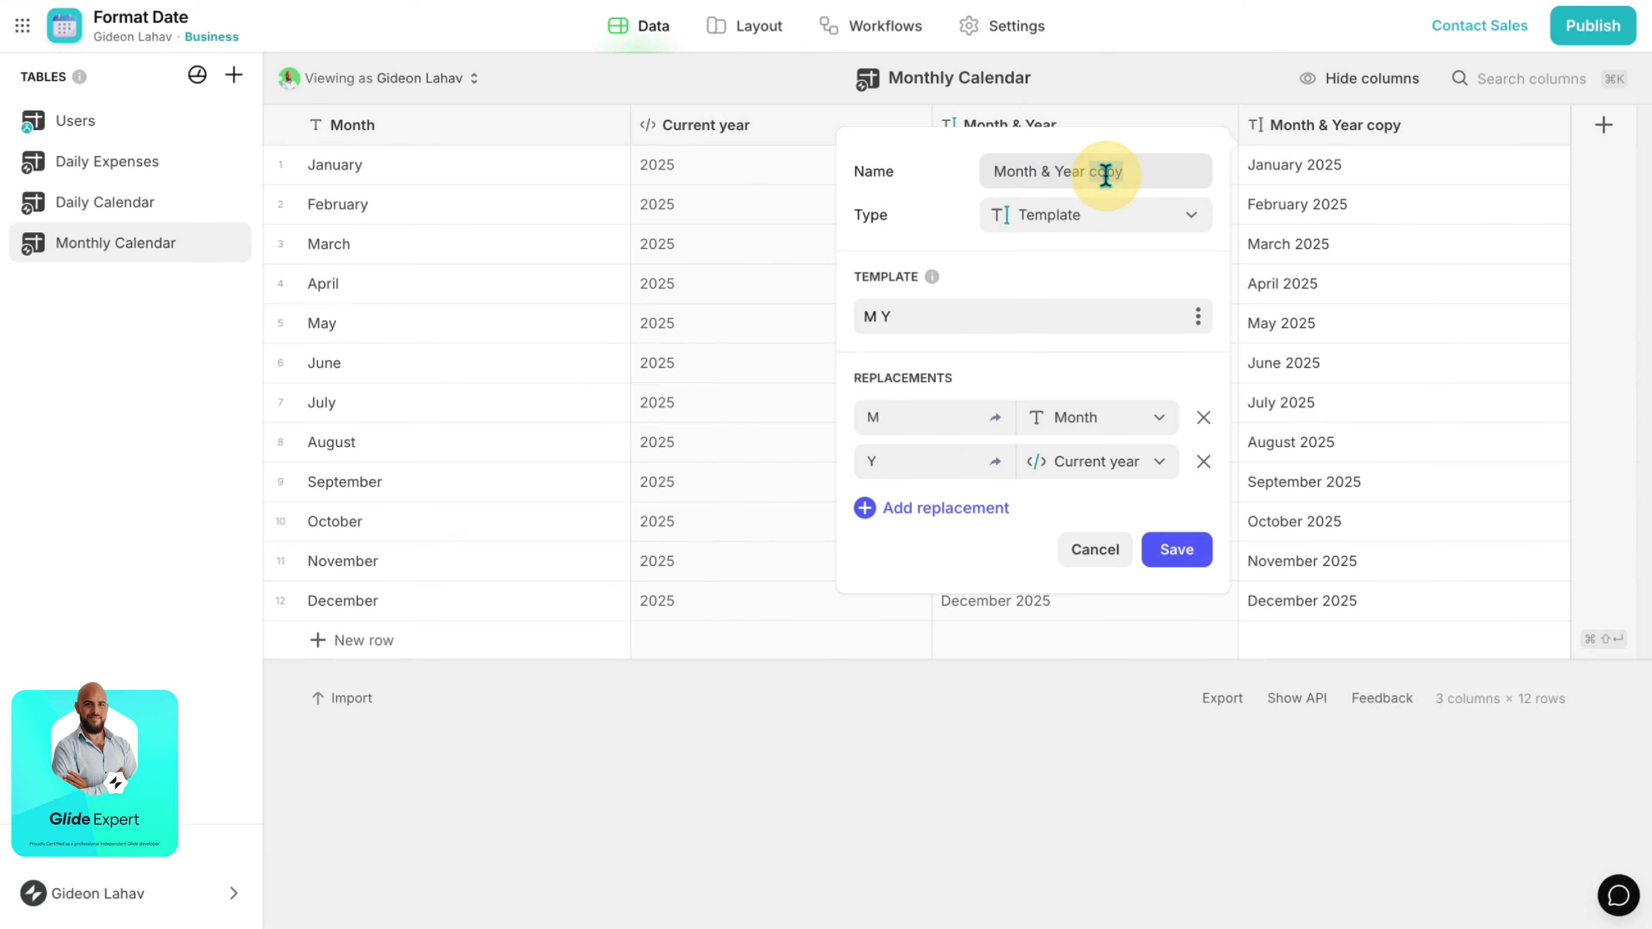
text(Relation)
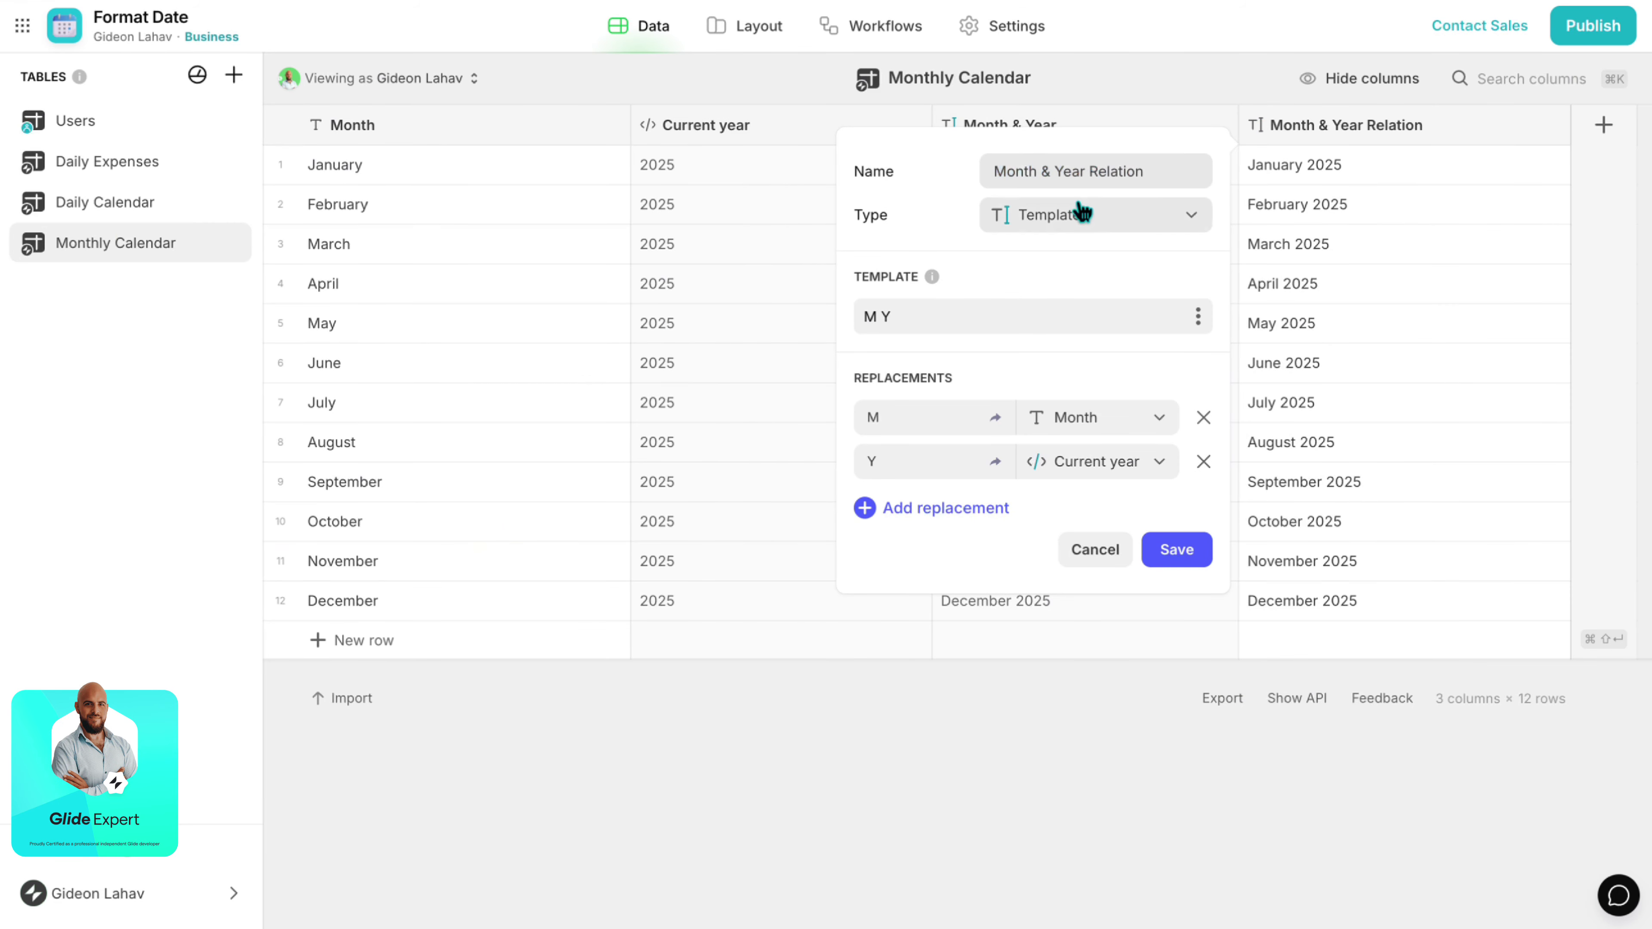
click(1080, 214)
click(1102, 538)
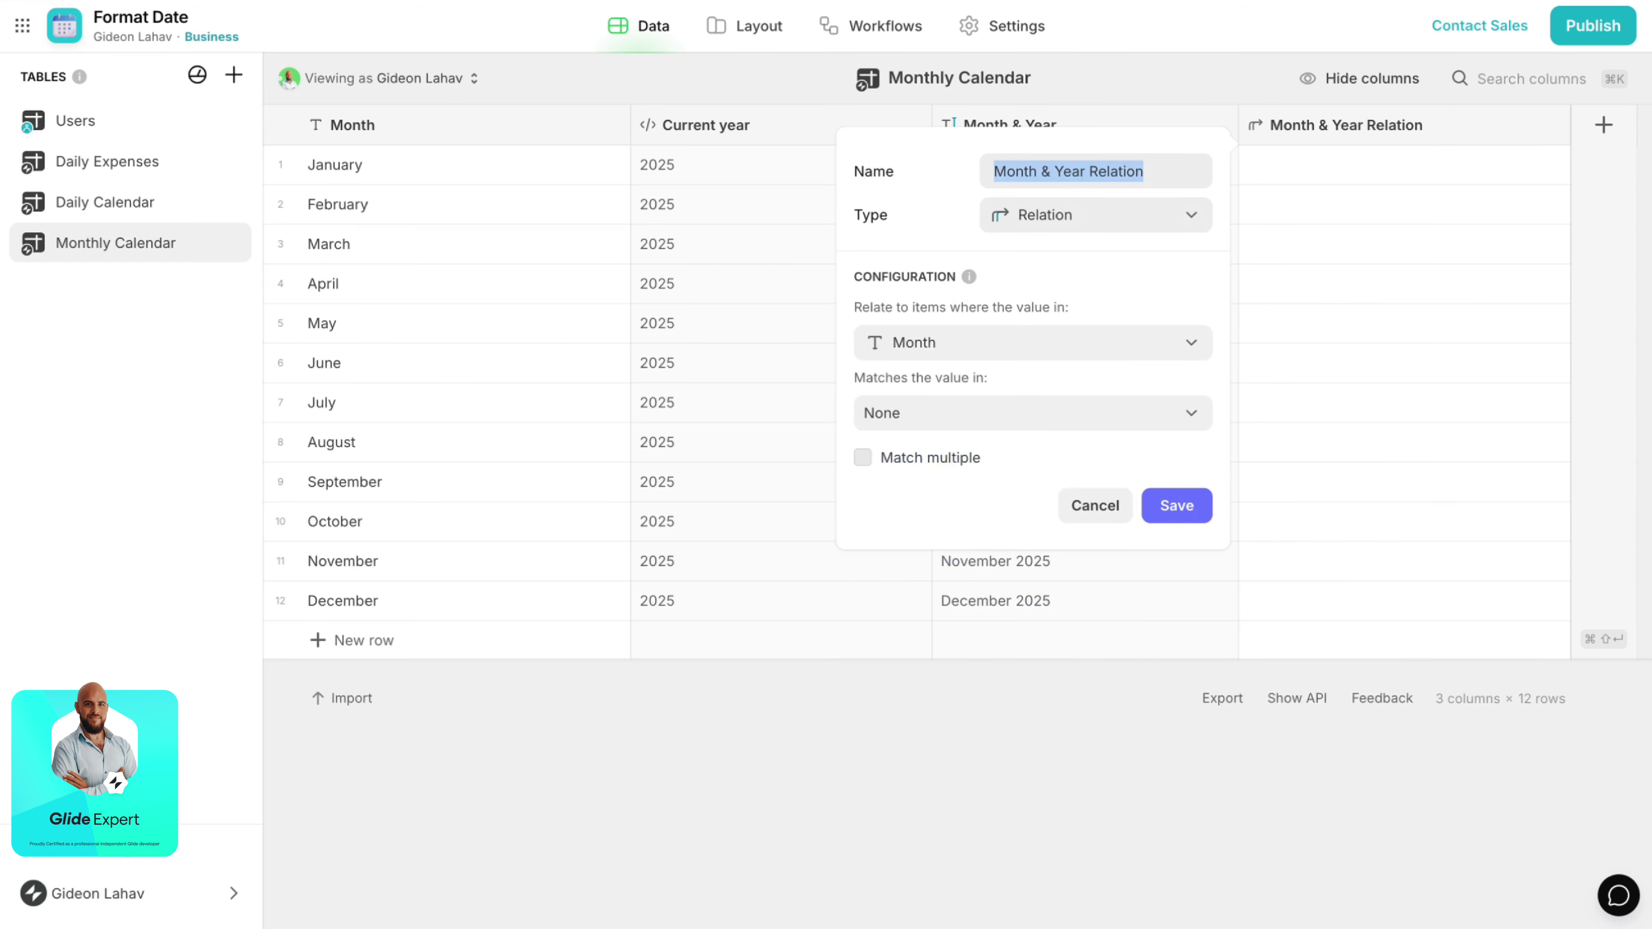
Relate Month & Year to the Month & Year column of Daily Expenses, allow multiple matches and save.
click(1047, 343)
click(985, 486)
click(986, 426)
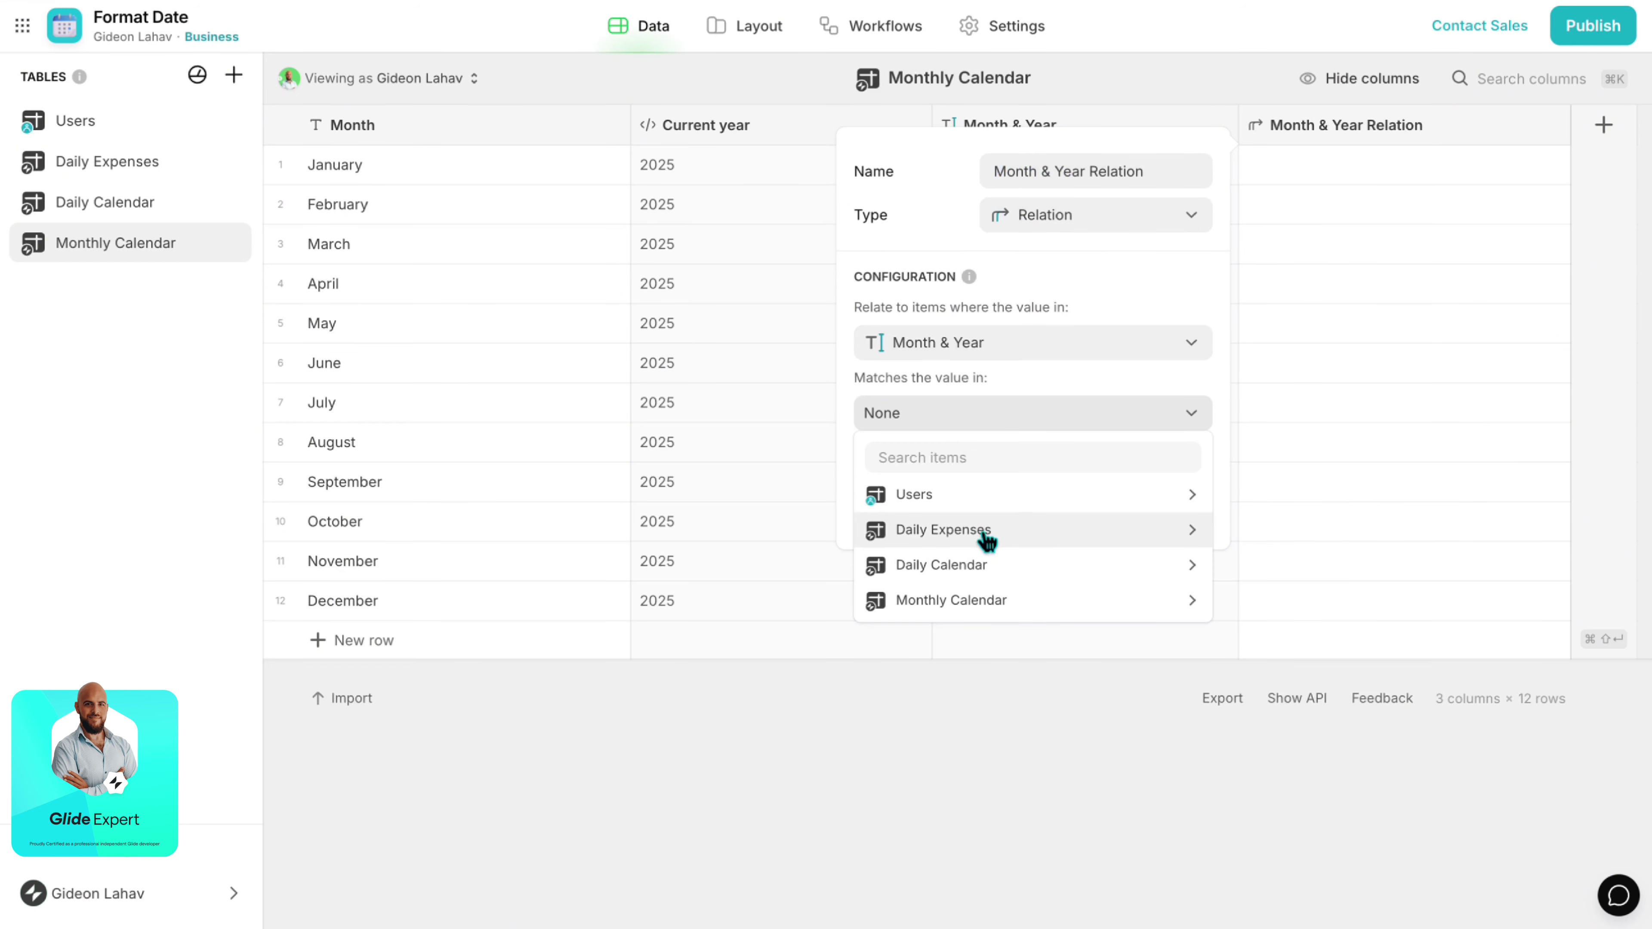
mouse_move(988, 539)
click(1321, 666)
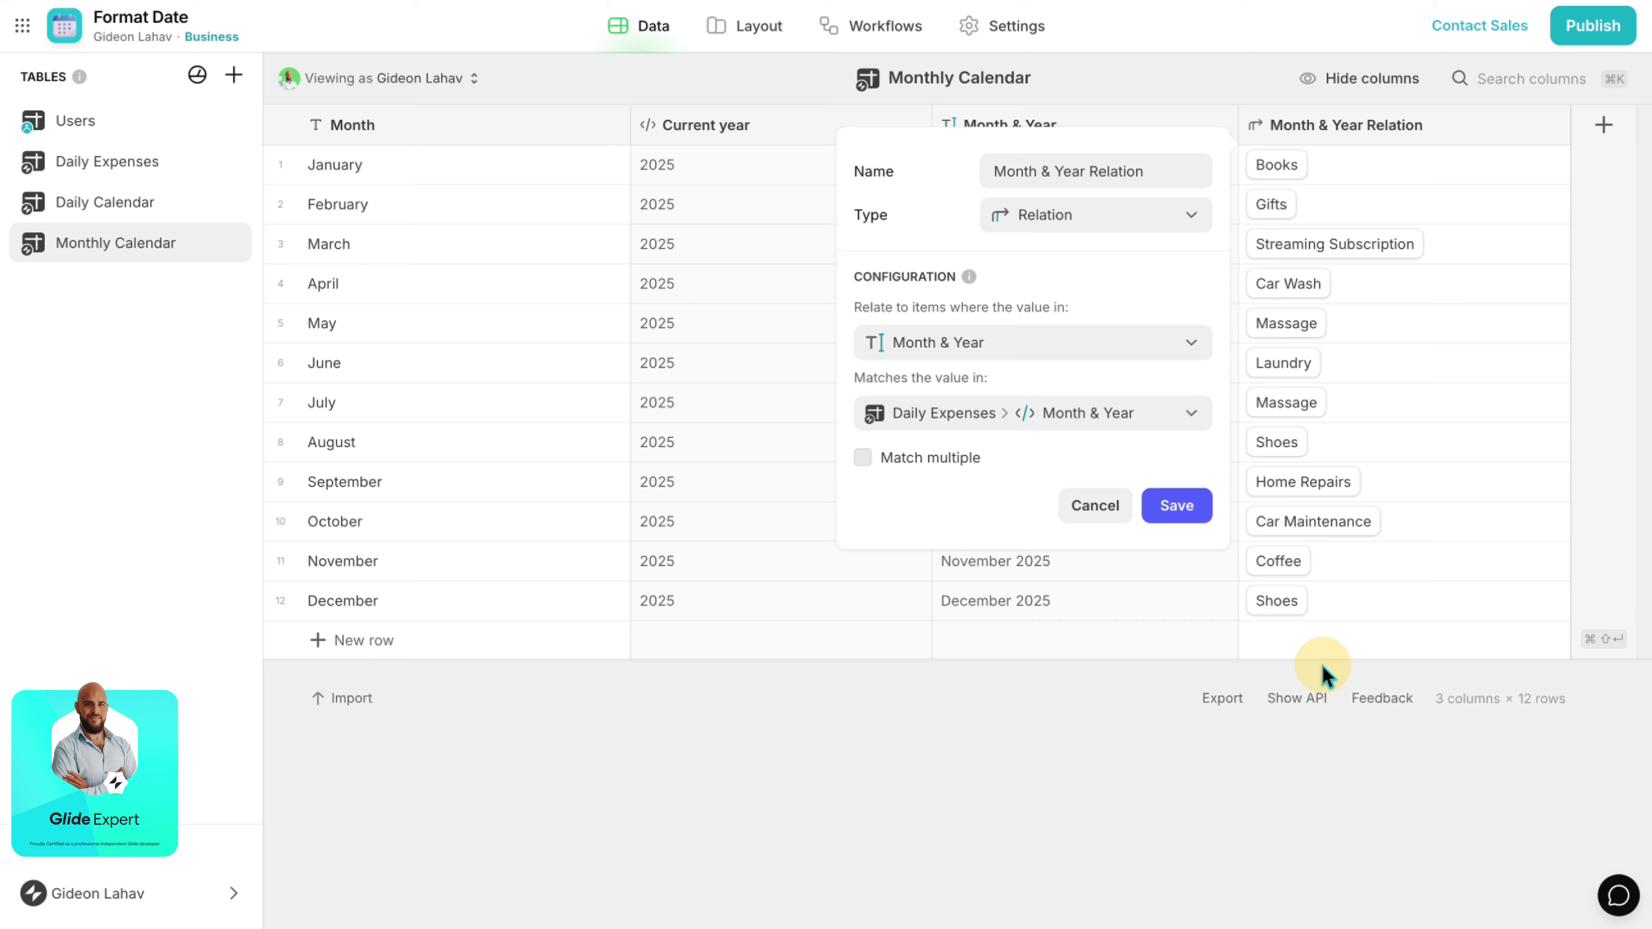
click(926, 463)
click(1157, 508)
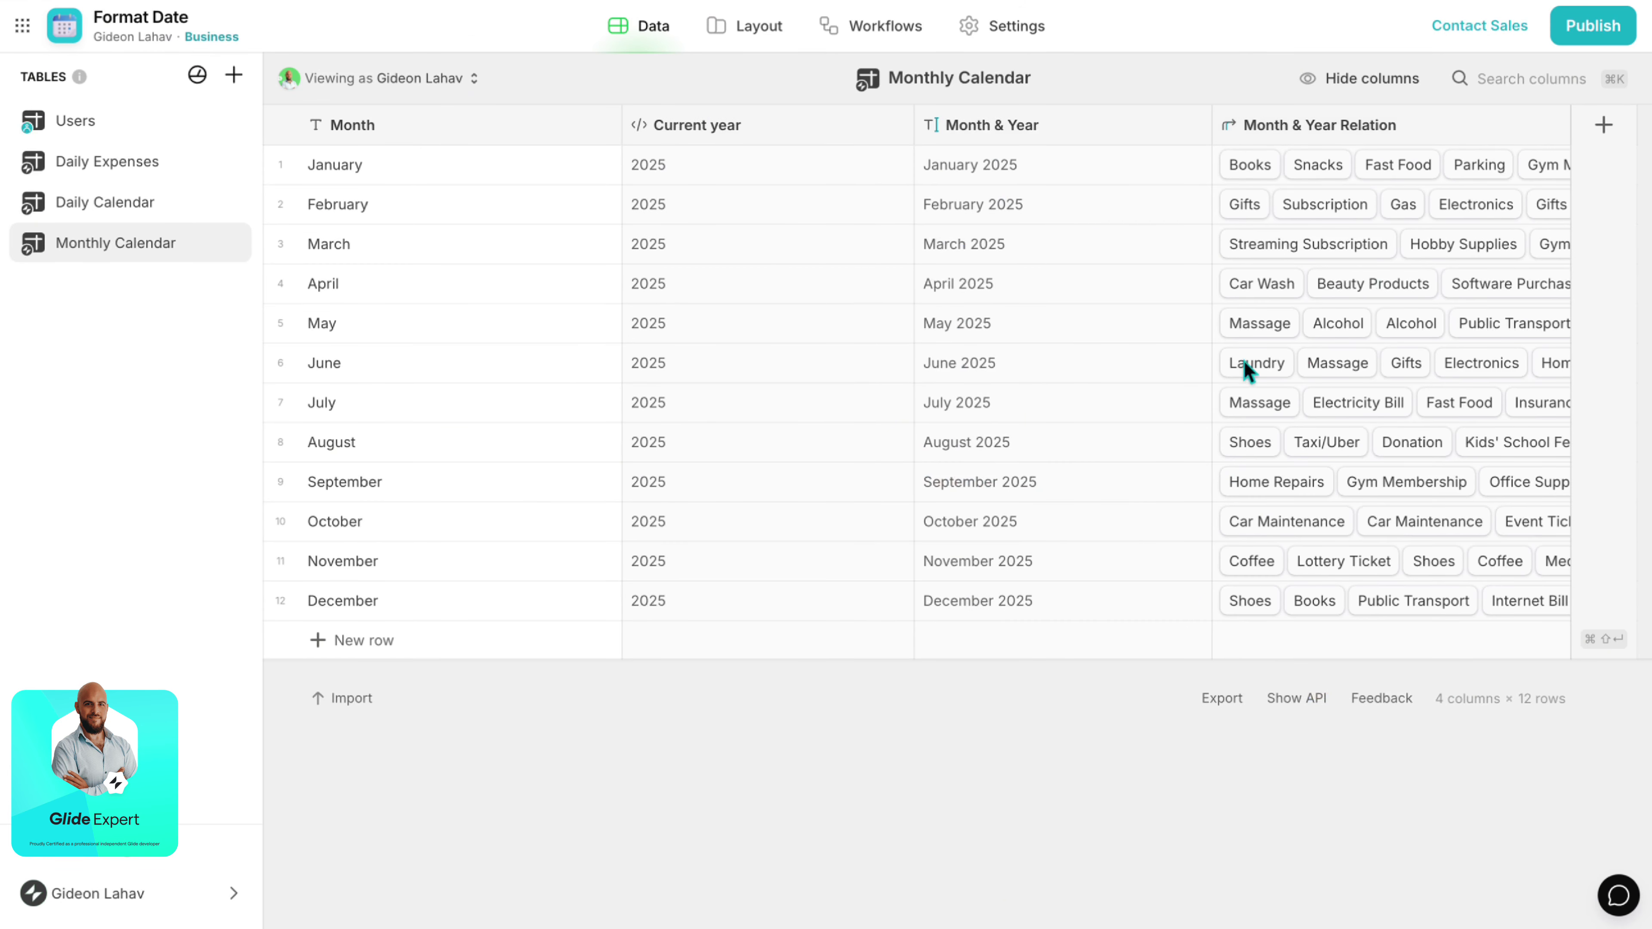
Duplicate the Month & Year Relation column, name the copy "Monthly Cost" and change its type to Rollup.
click(1557, 128)
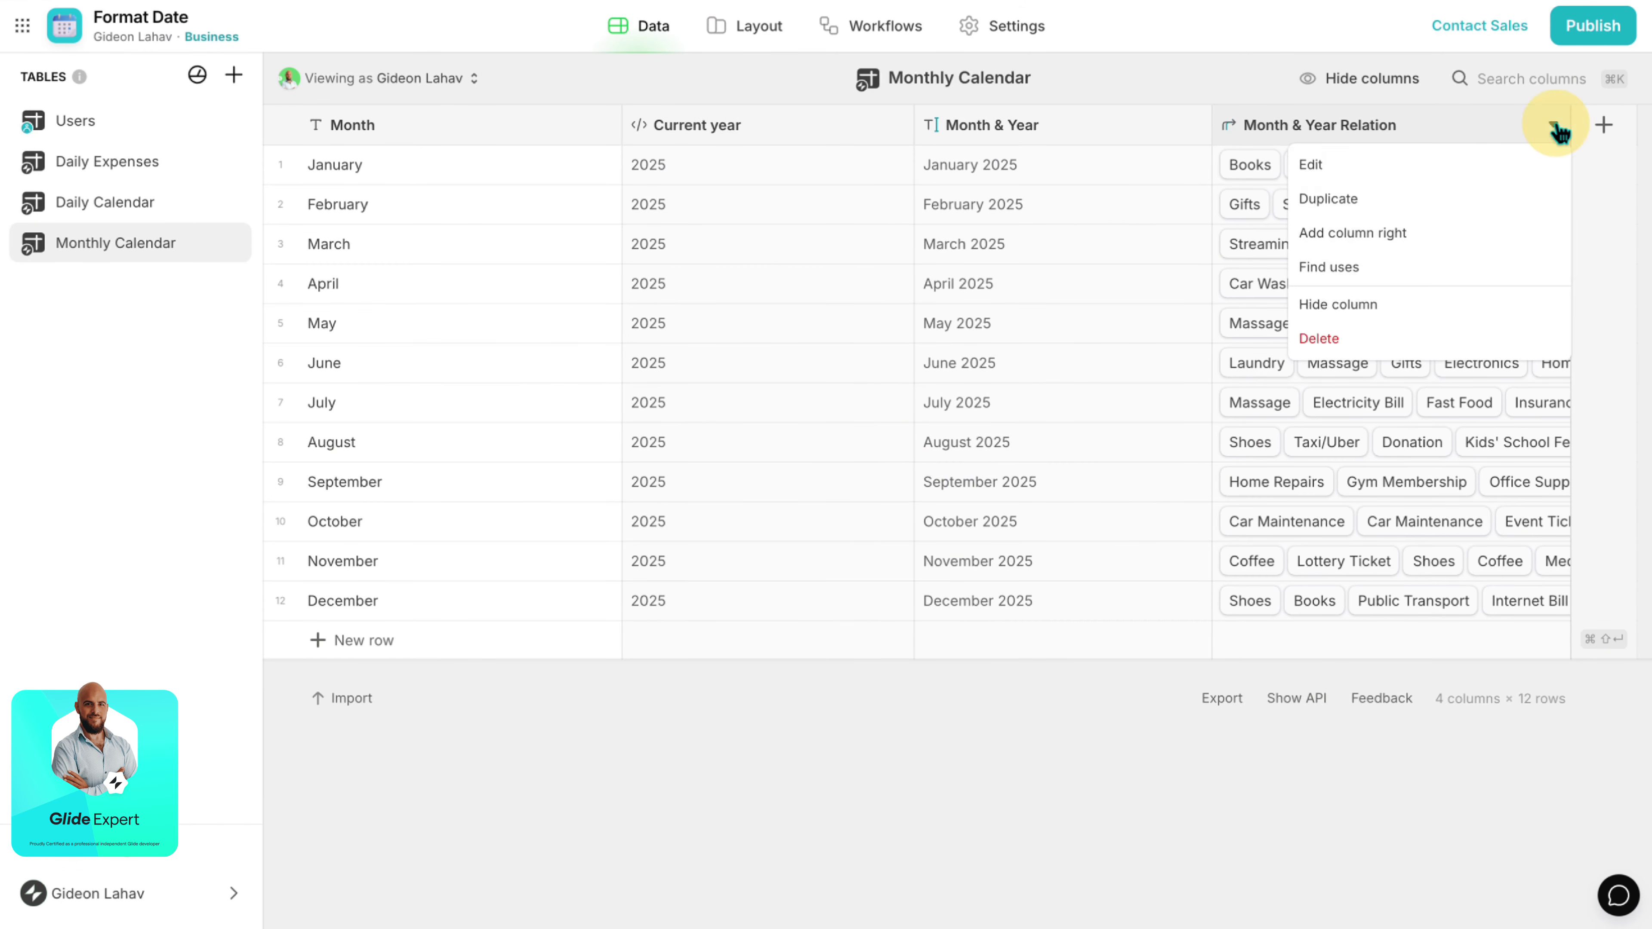
click(1445, 210)
text(Monthl)
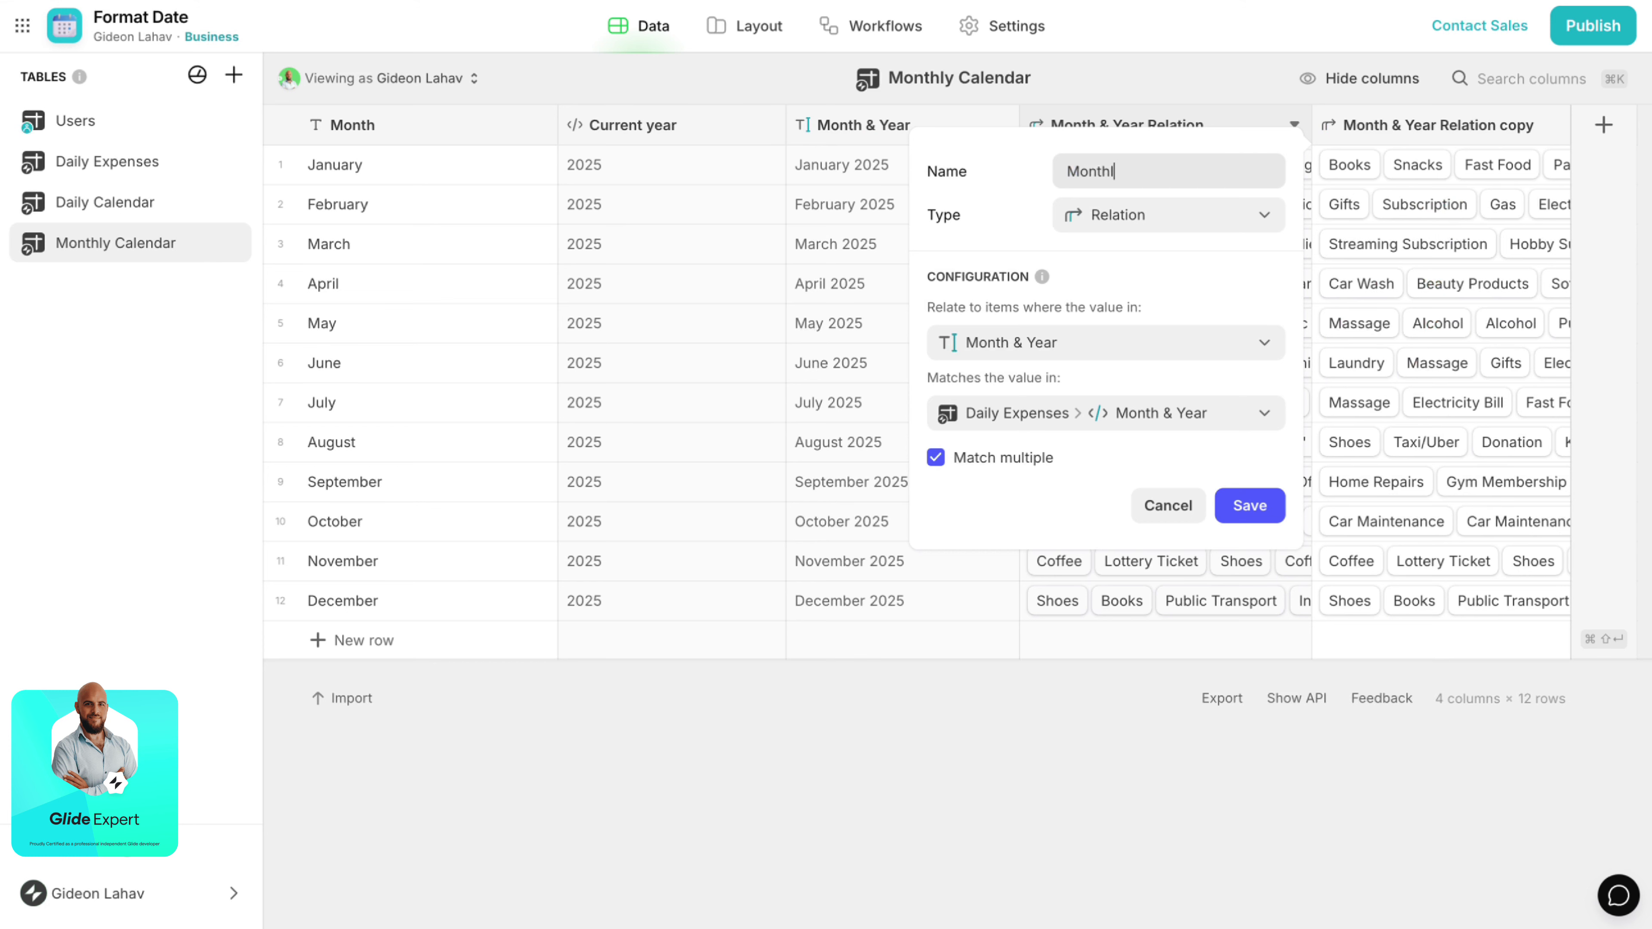
text(y COst)
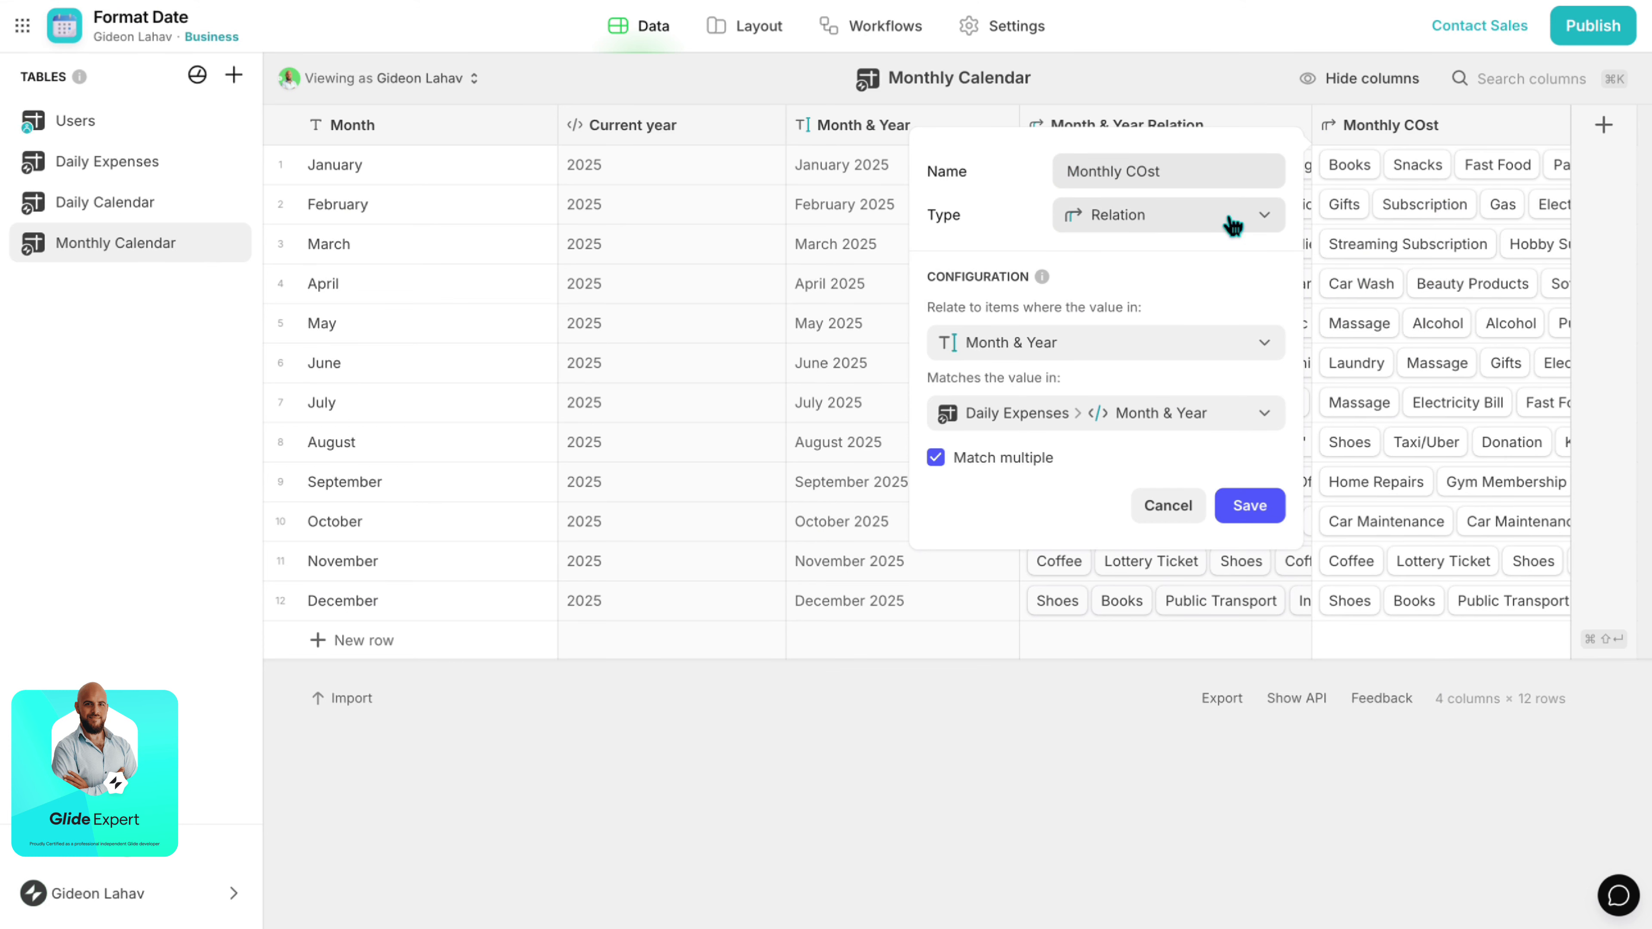
click(1187, 220)
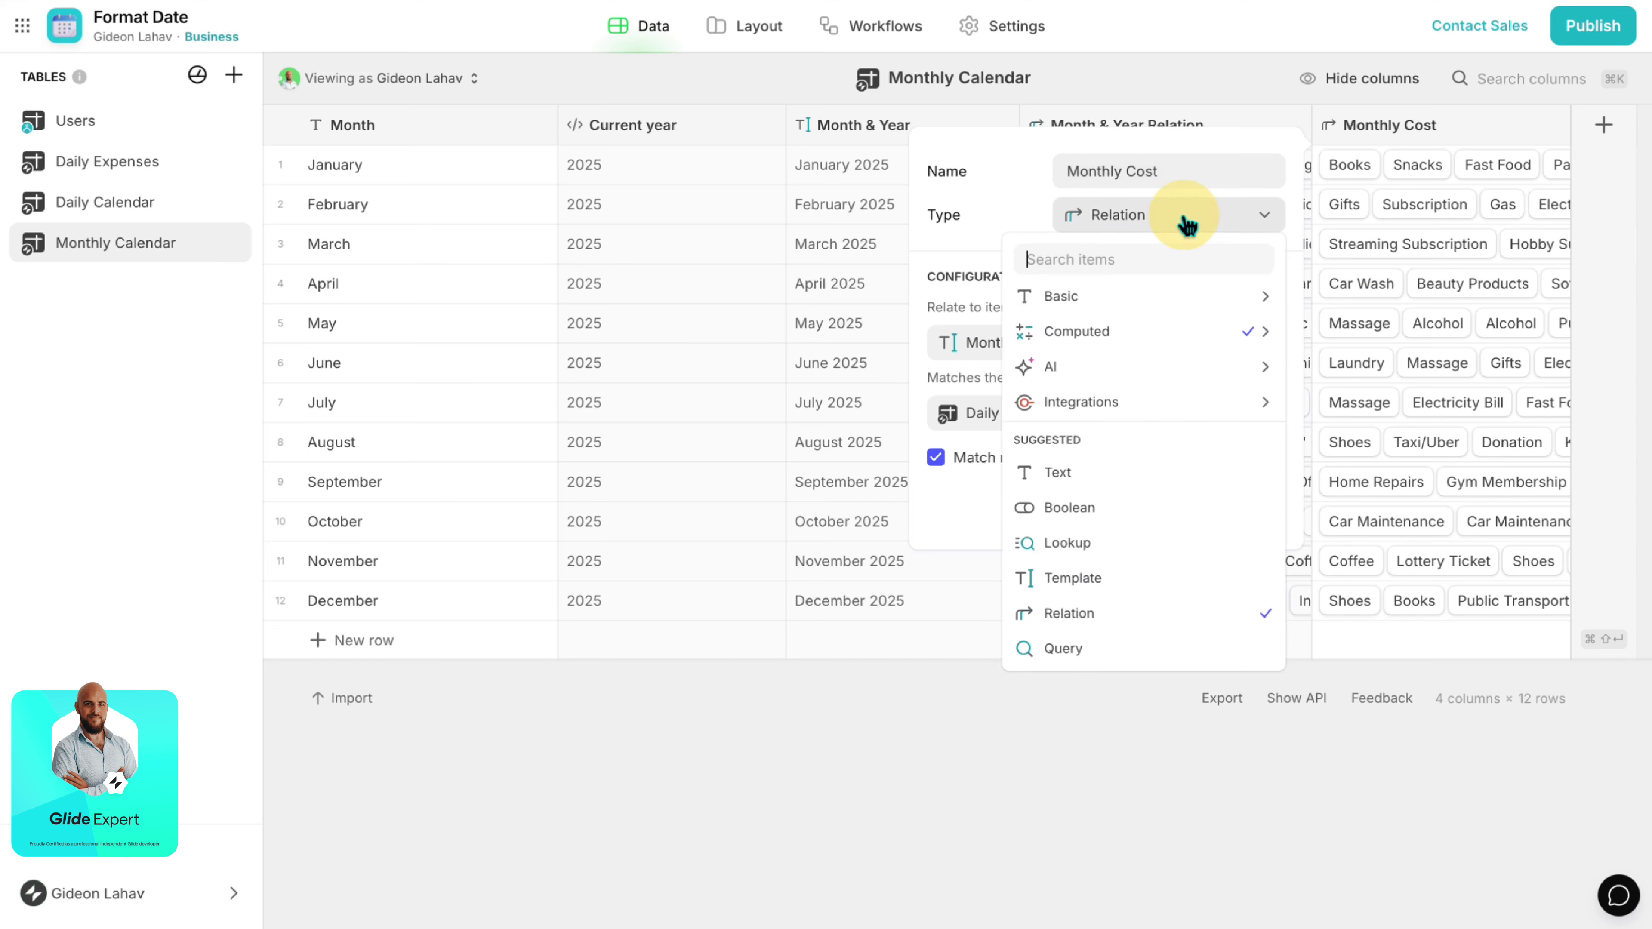
text(ro)
key(Down)
key(Return)
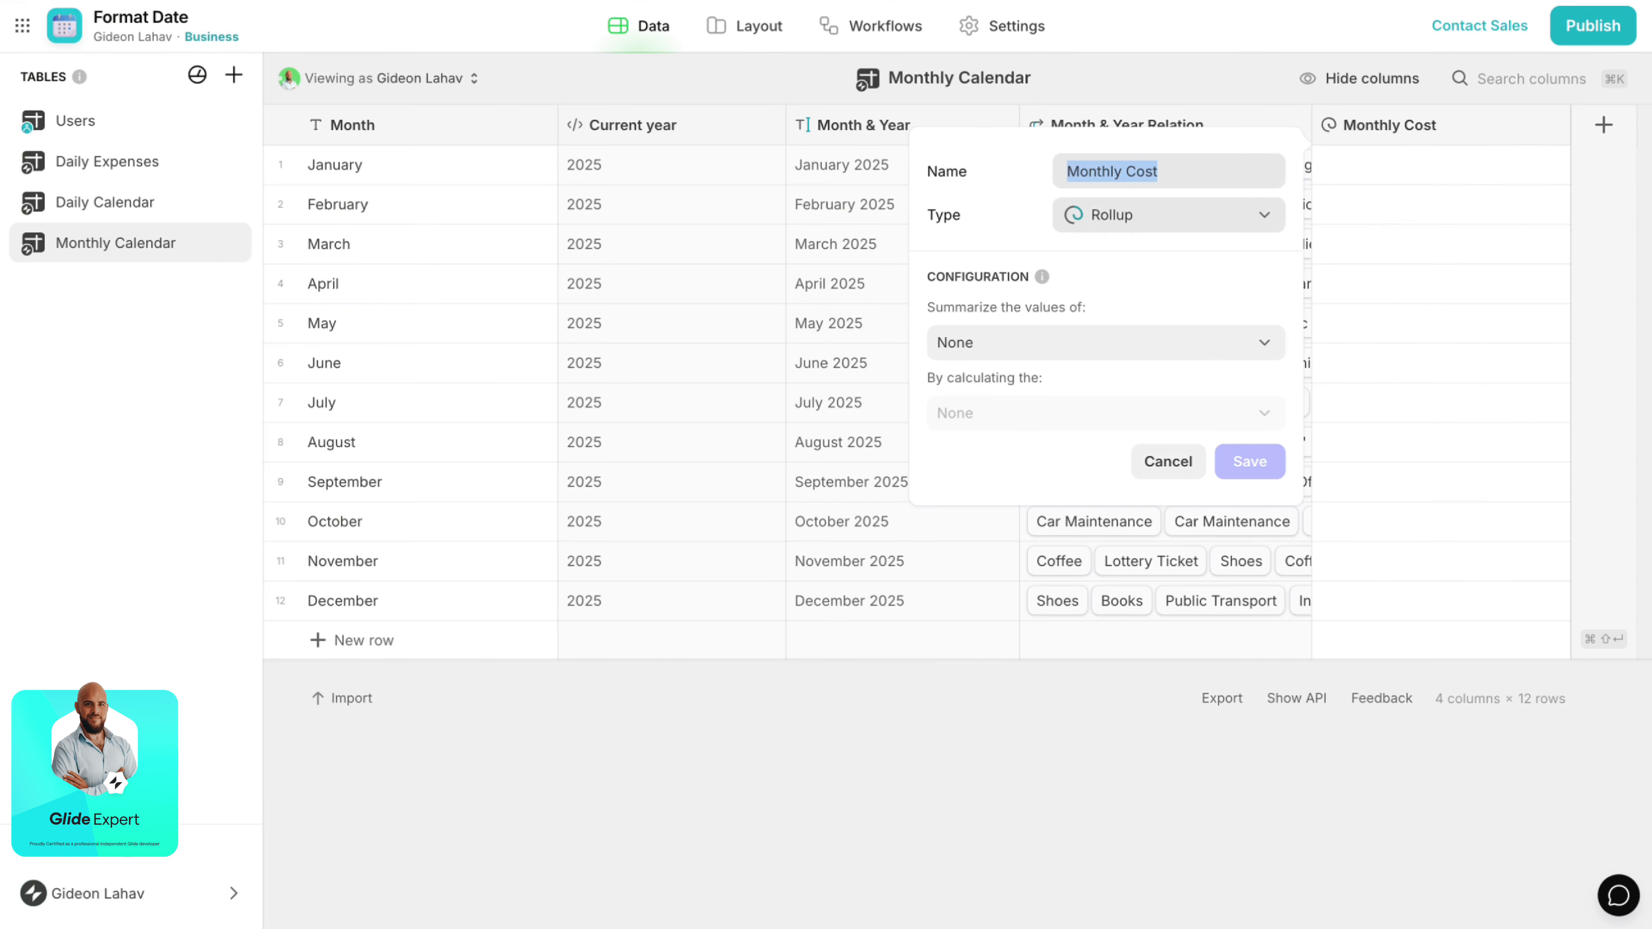
Make the Monthly Cost rollup calculate the Sum of Cost through the Month & Year Relation.
click(1162, 345)
mouse_move(1103, 432)
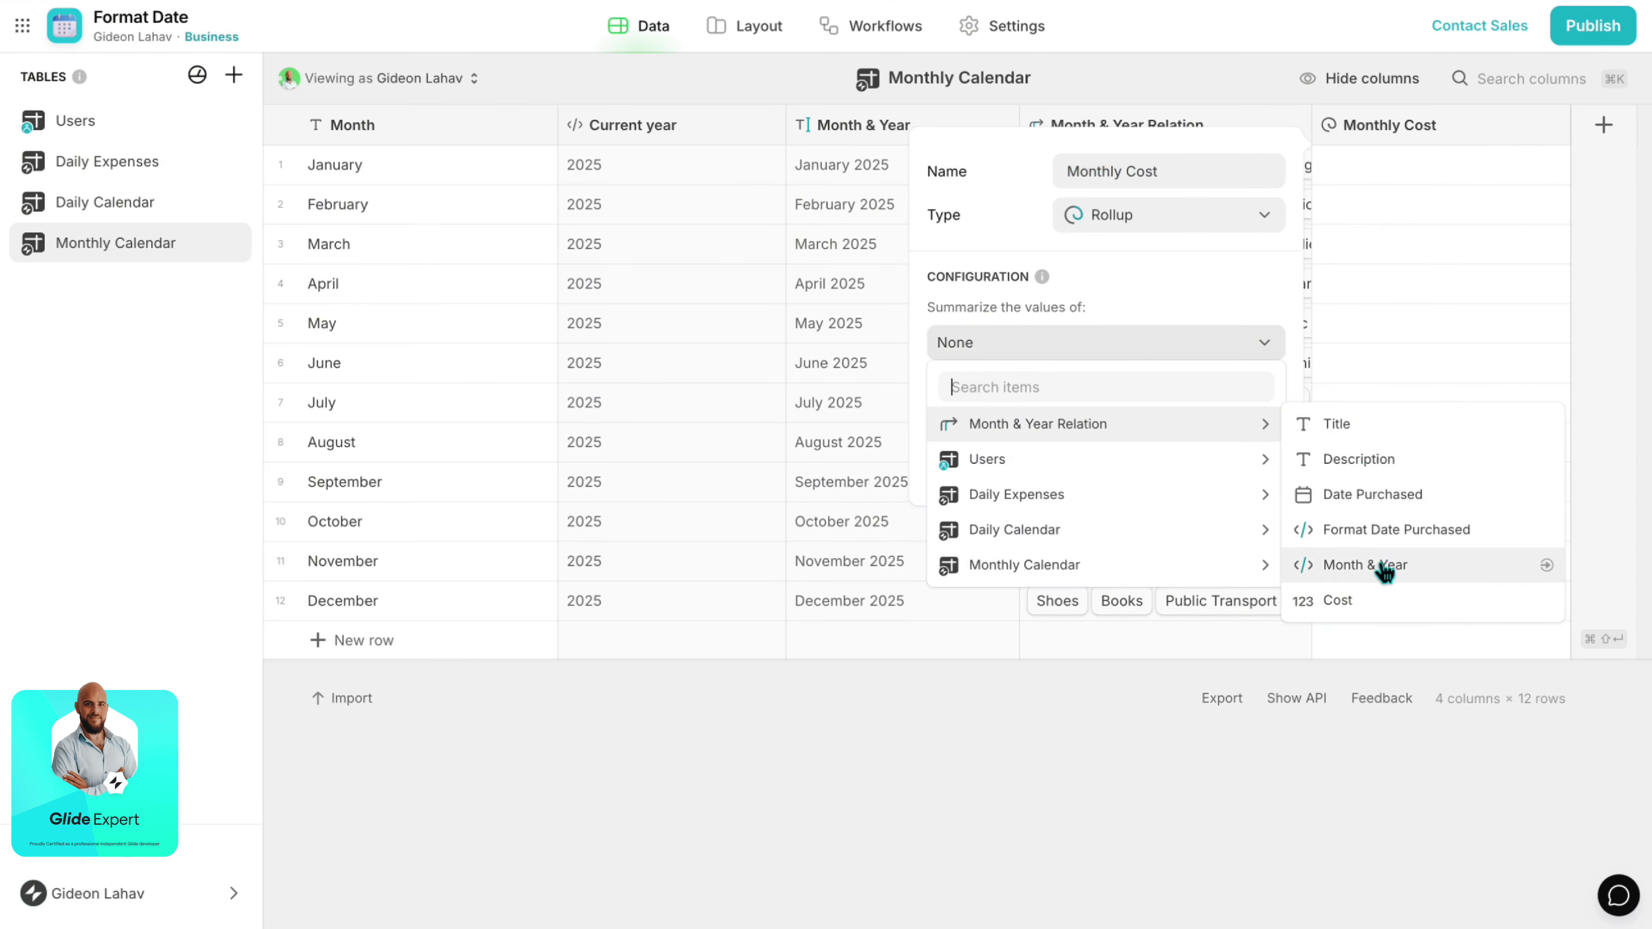
click(1382, 600)
click(1037, 521)
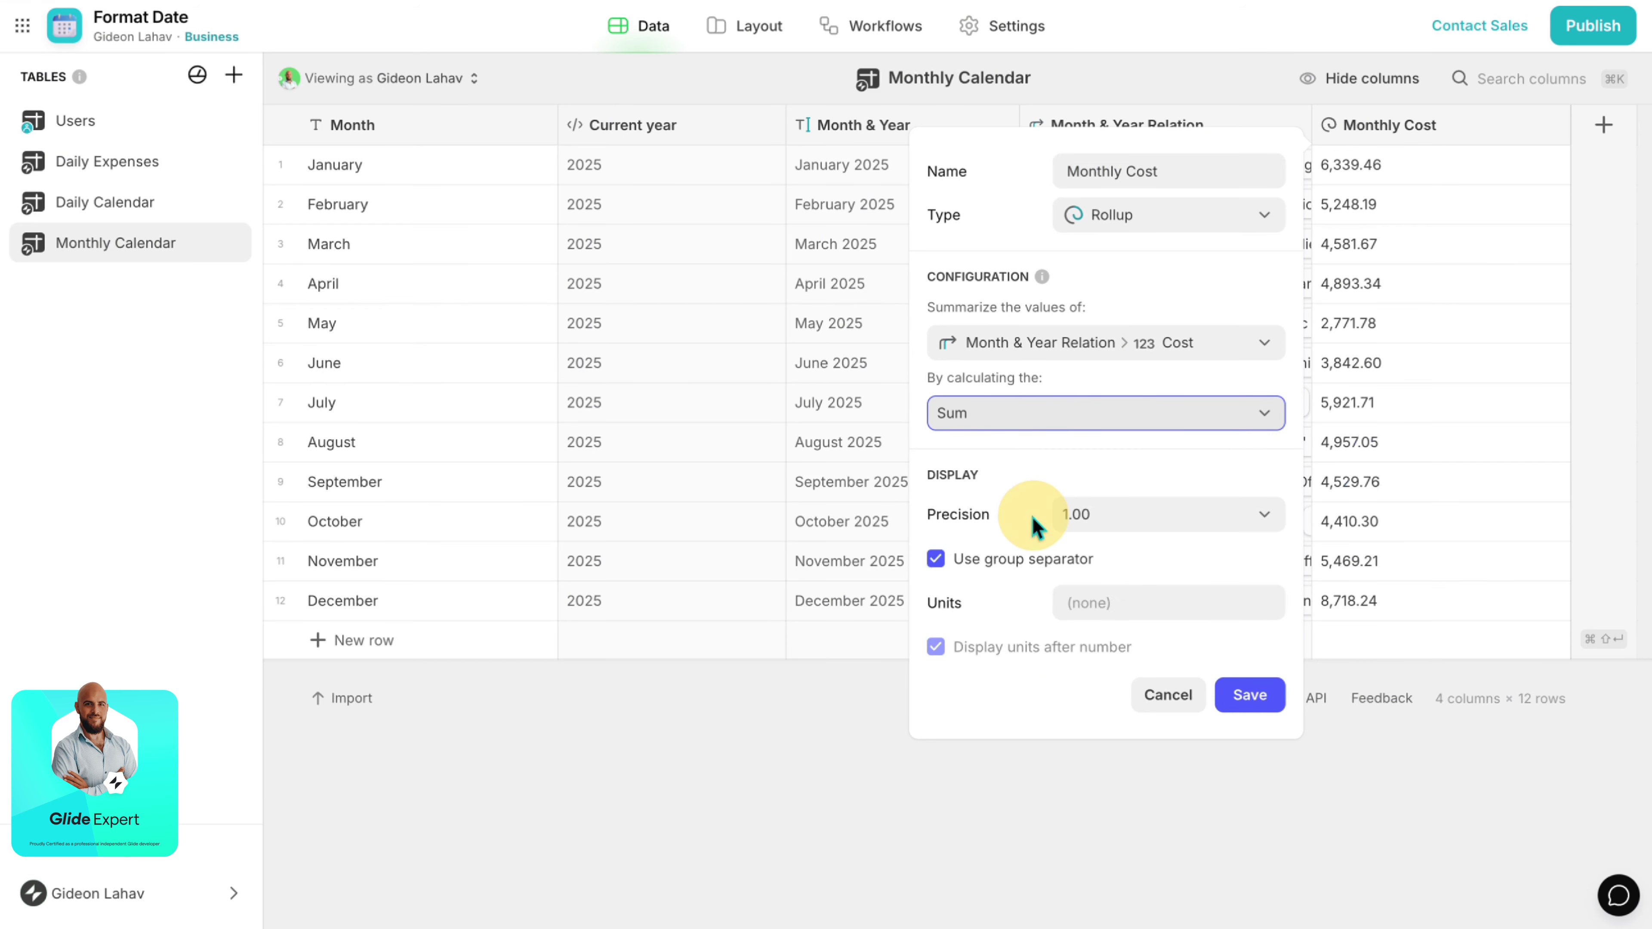
Set the Monthly Cost units to $, displayed before the number, and save the column.
click(1093, 608)
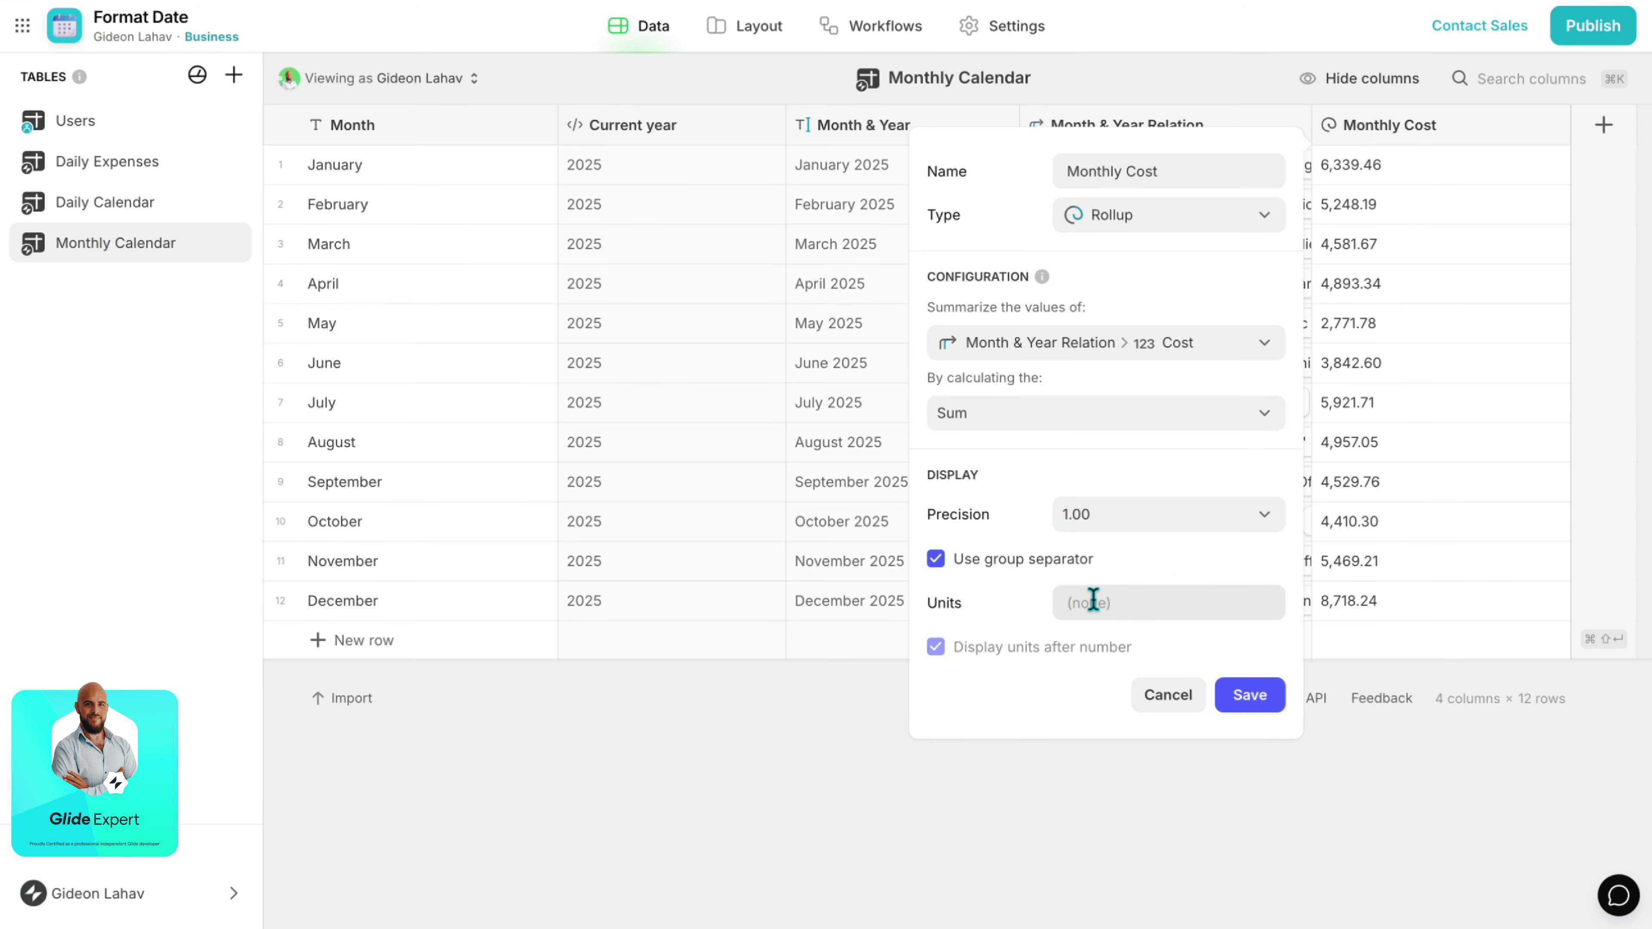
text($)
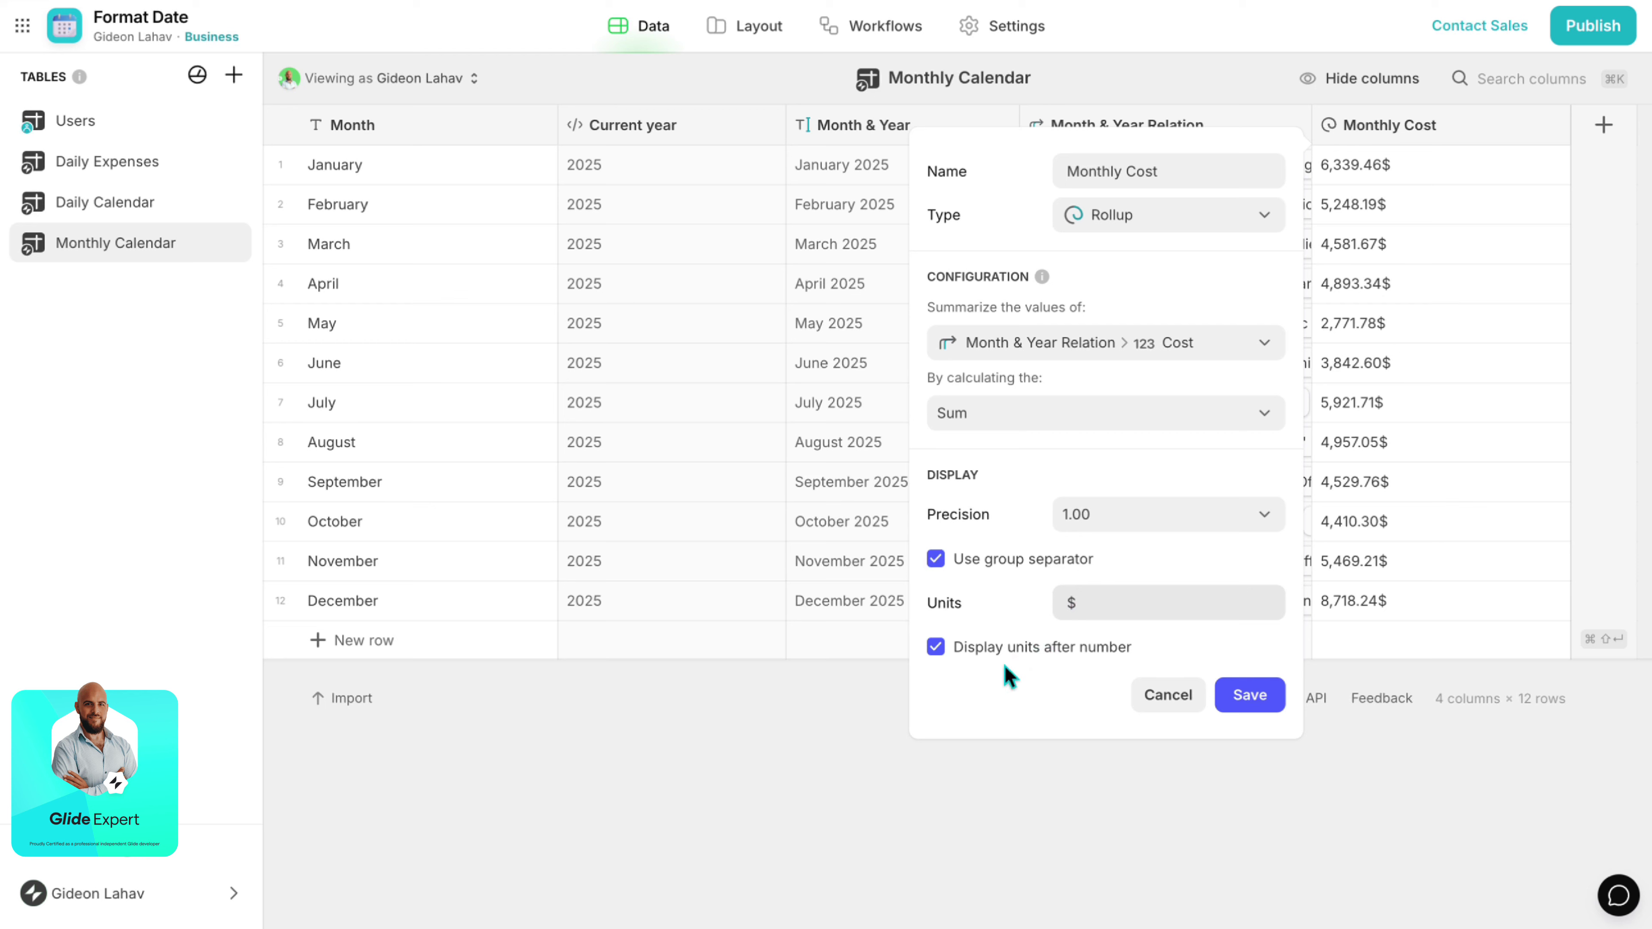
click(1113, 656)
click(1247, 698)
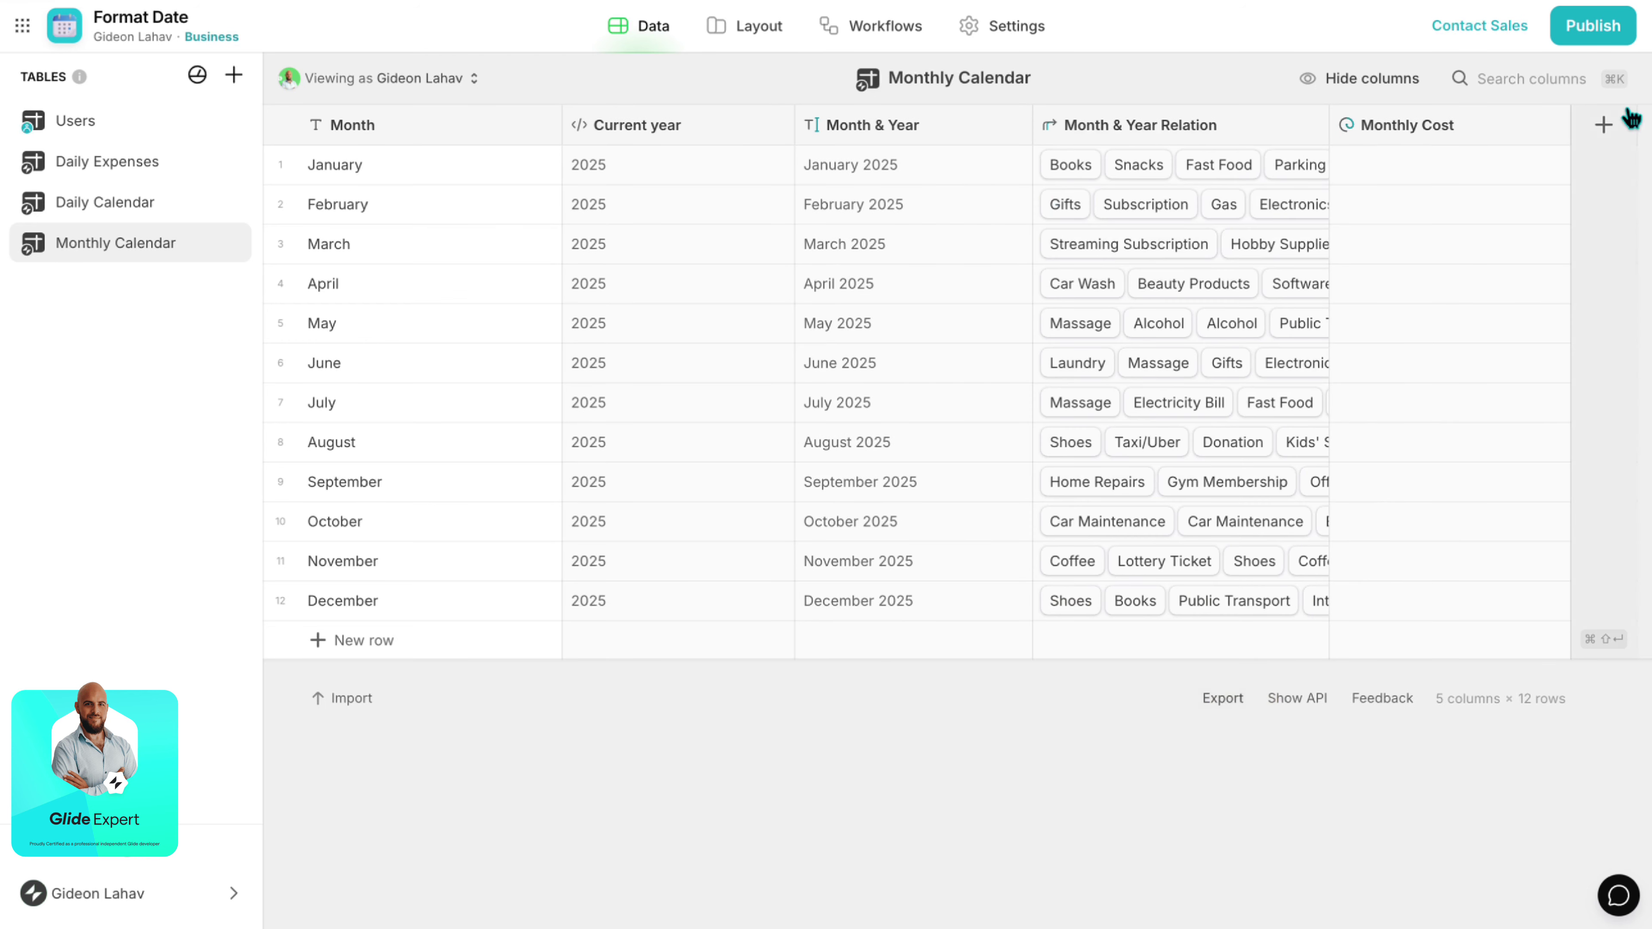
Duplicate the Monthly Cost column and name the copy "Monthly Average".
click(1553, 124)
click(1328, 199)
click(1228, 173)
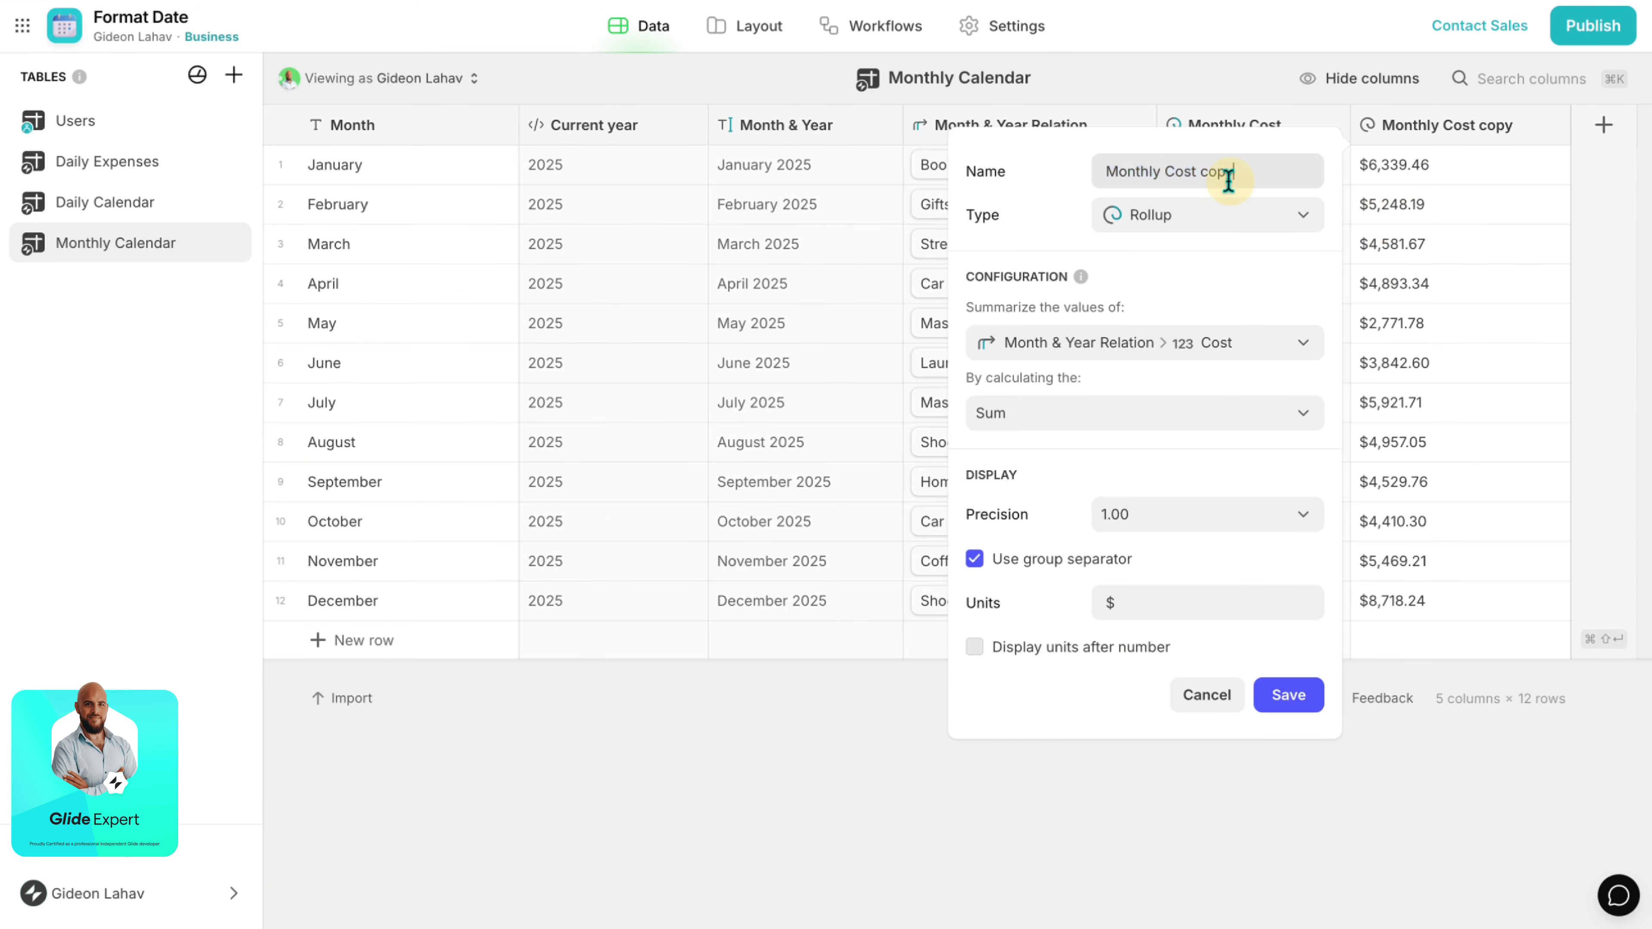
click(1276, 173)
drag(1276, 173, 1164, 168)
text(Average)
Make Monthly Average calculate the Average of the Monthly Calendar table's Monthly Cost column and save it.
click(1146, 343)
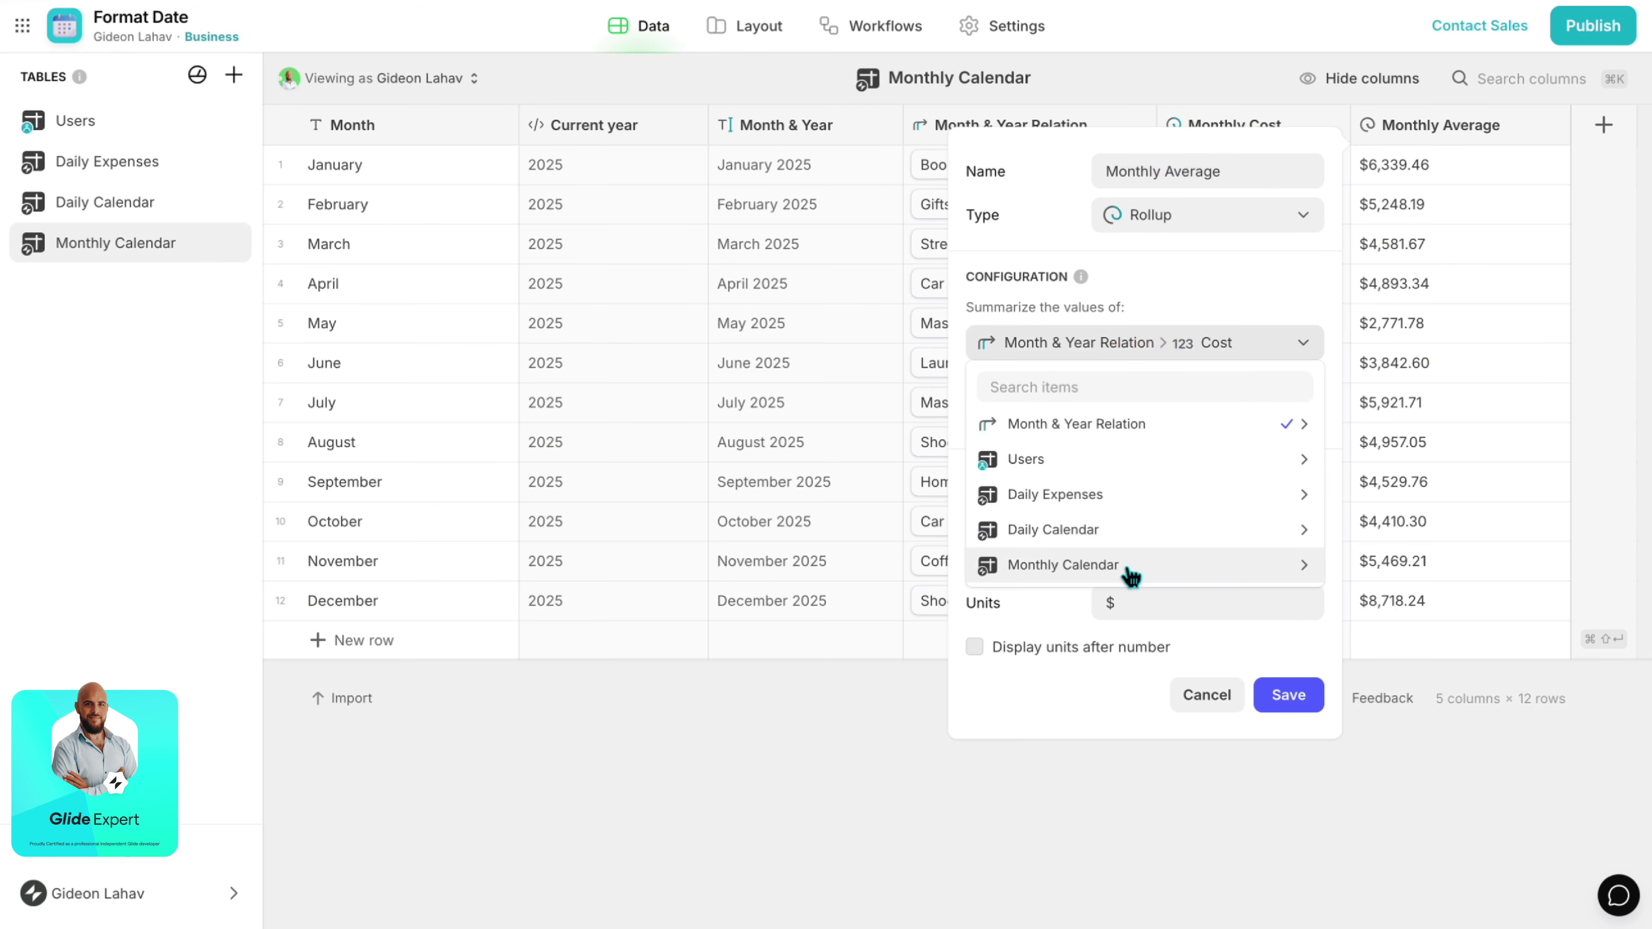
mouse_move(1128, 566)
click(1408, 670)
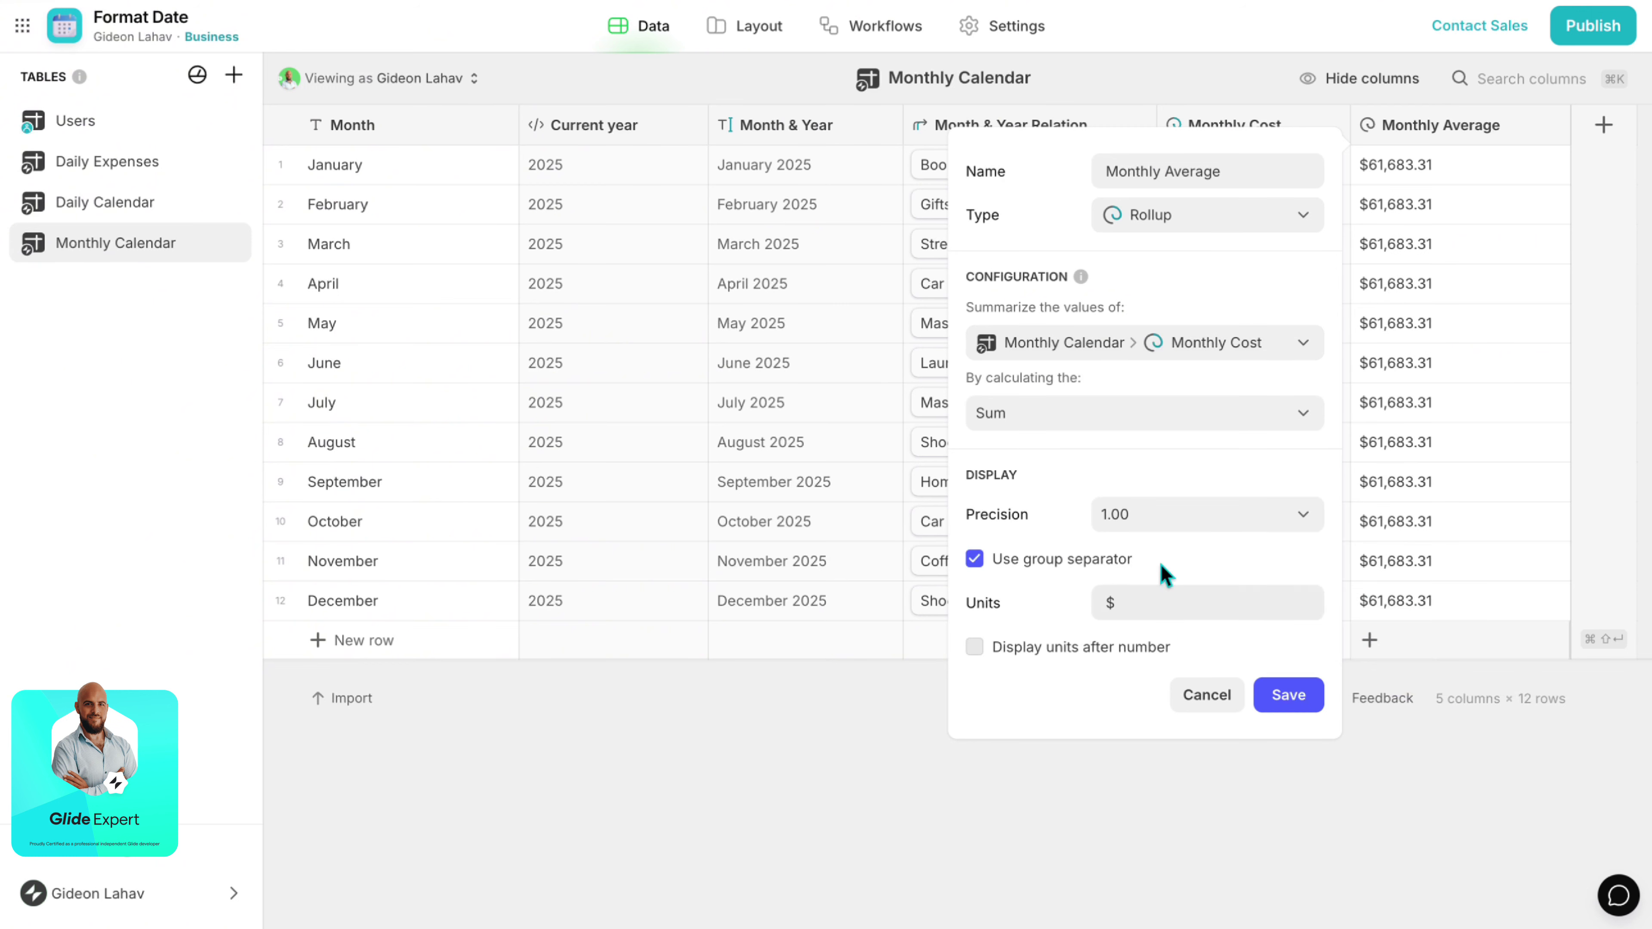
click(1022, 413)
click(1062, 559)
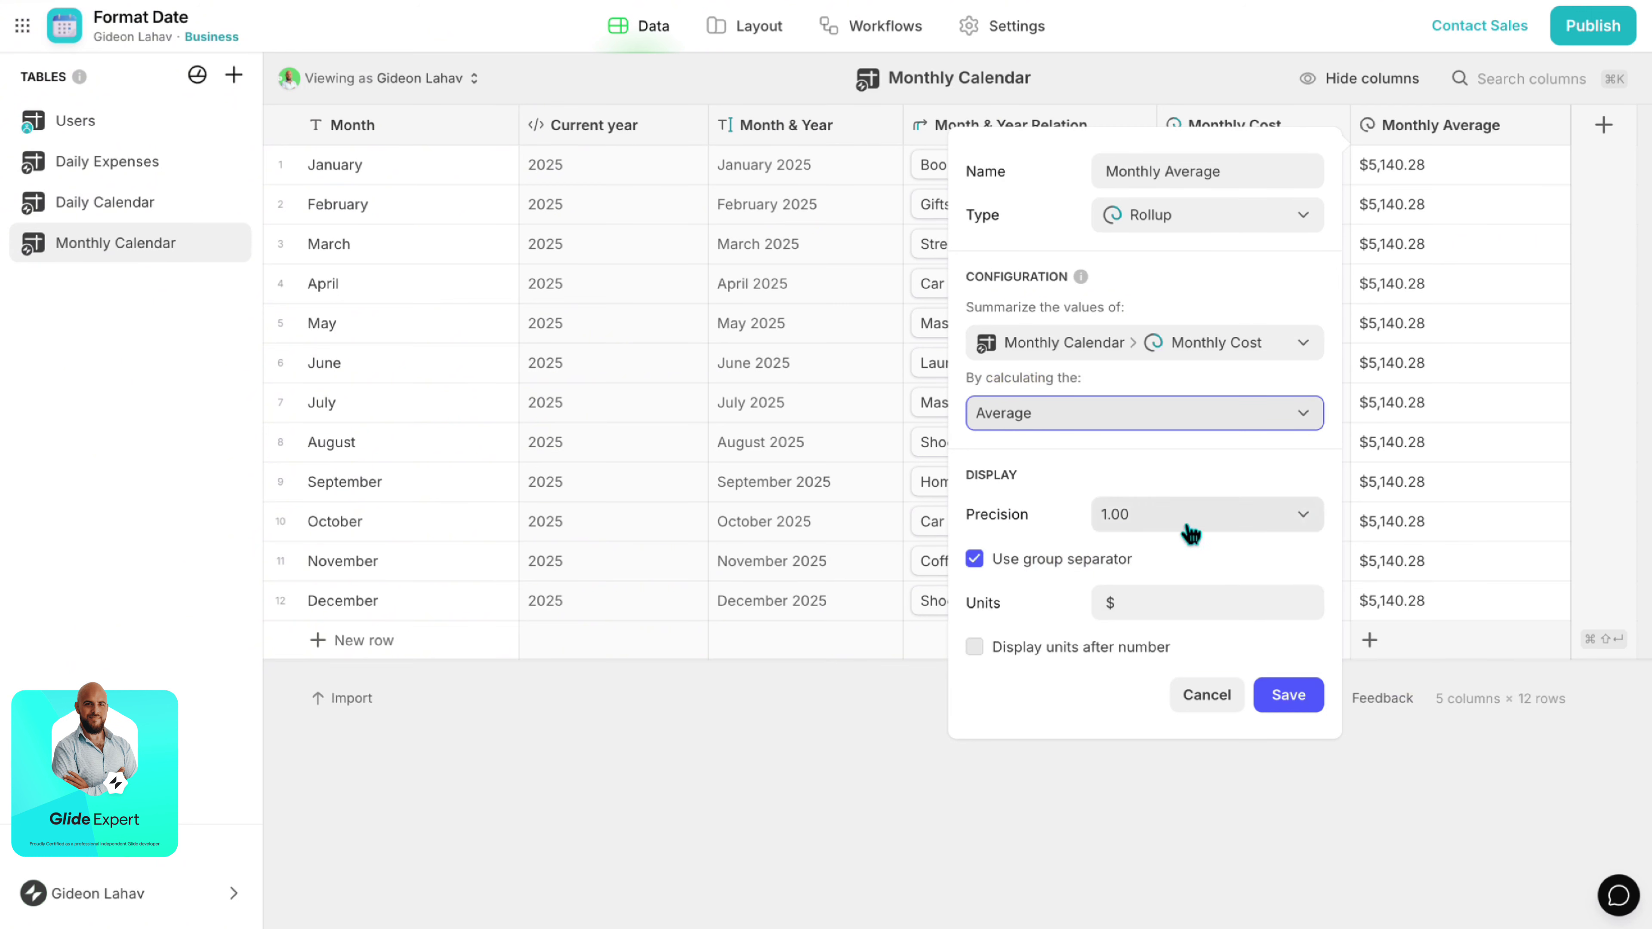
click(1287, 695)
Duplicate the Monthly Average column and name the copy "Total Year", keeping Monthly Calendar's Monthly Cost as its source.
click(1553, 124)
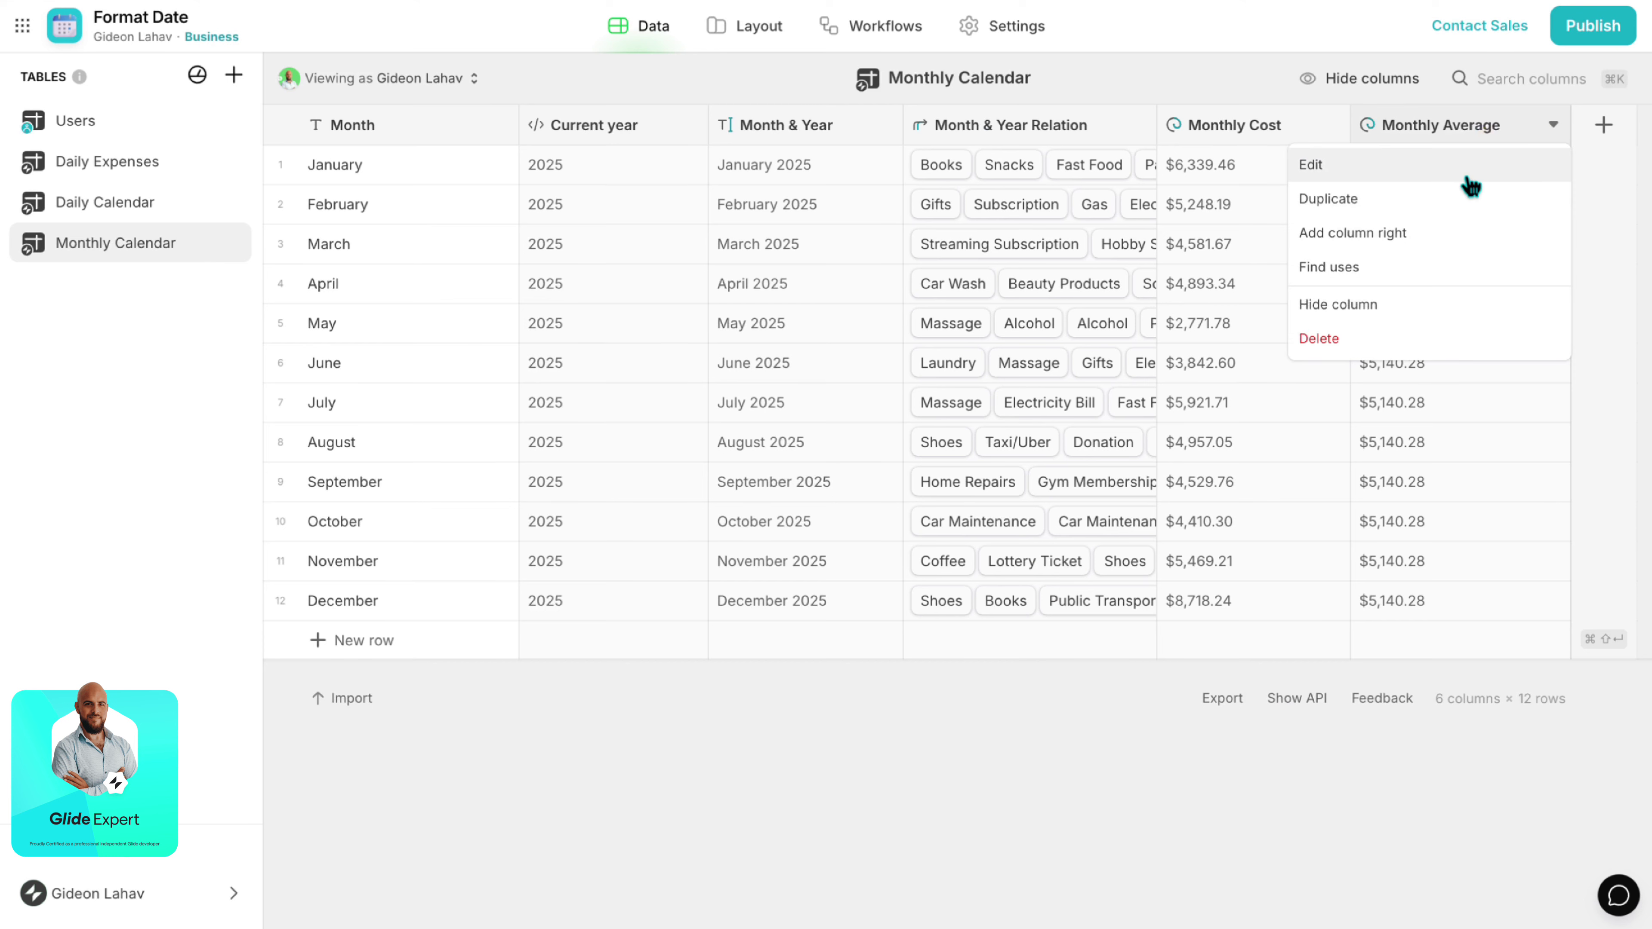
click(1463, 199)
text(Year)
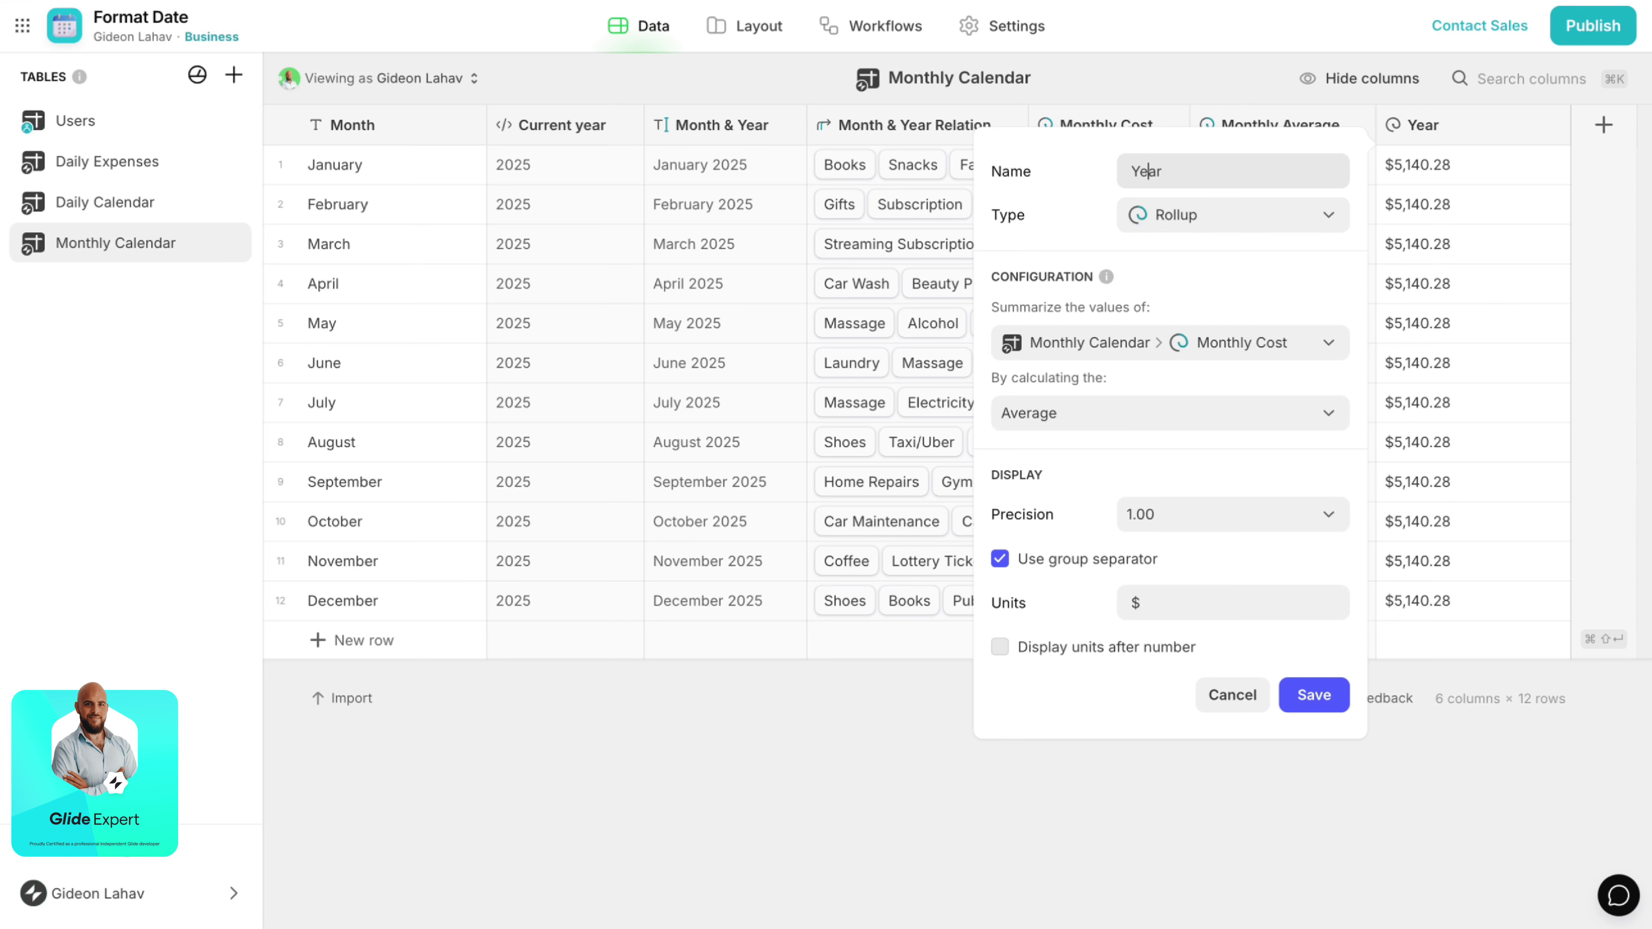
key(super+Left)
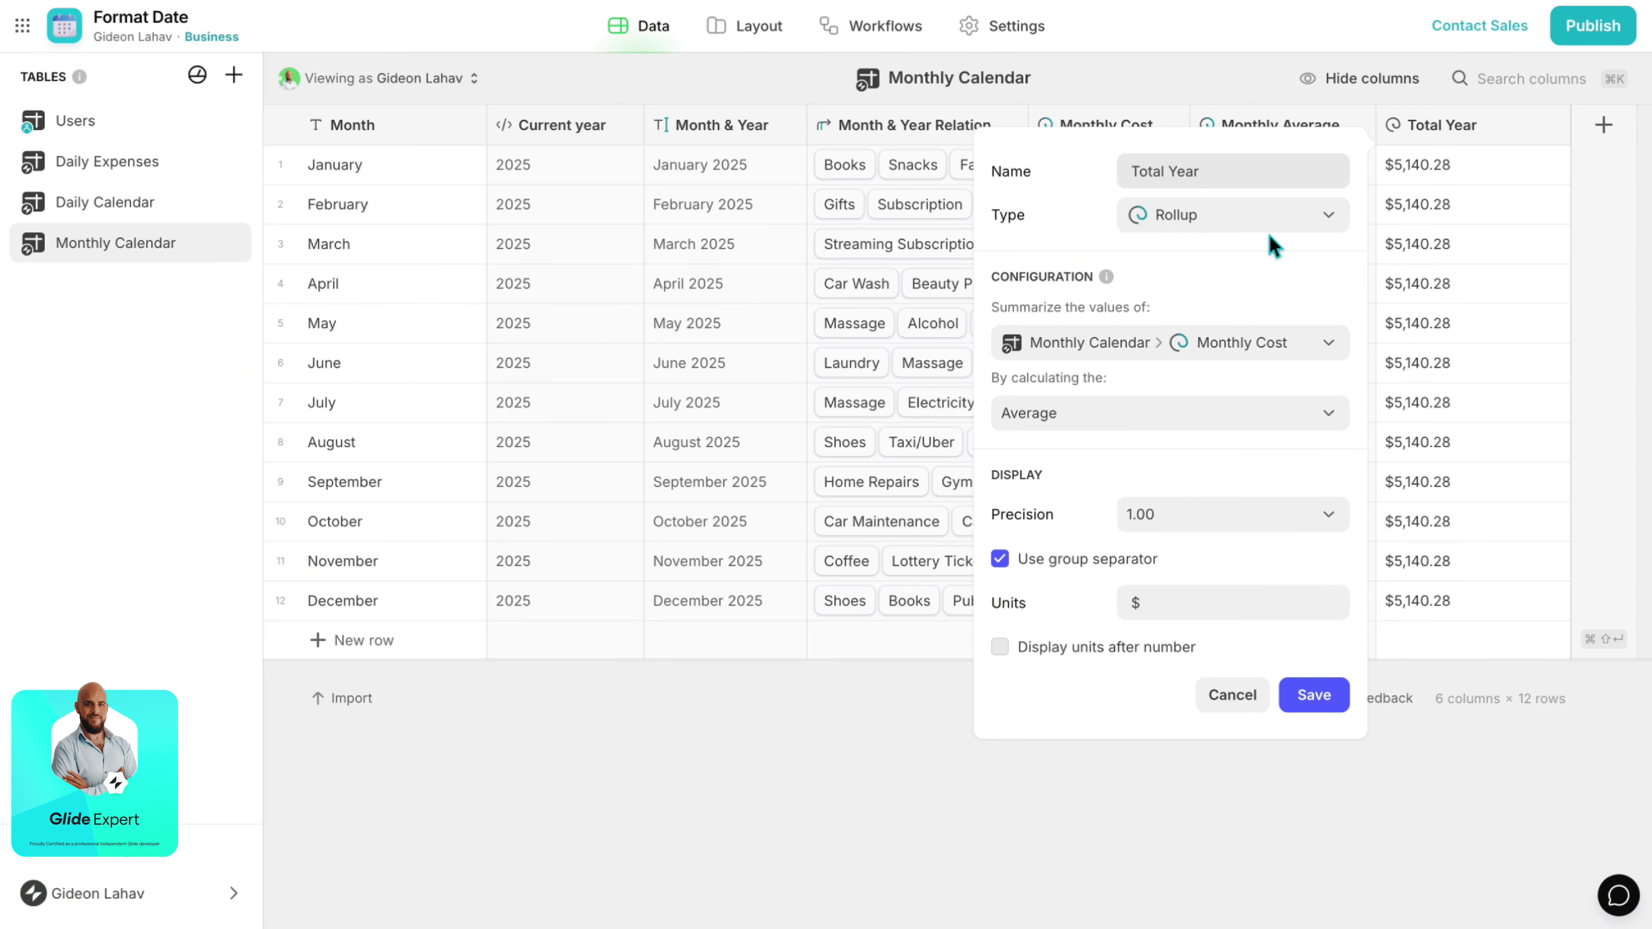
click(1235, 343)
click(1302, 352)
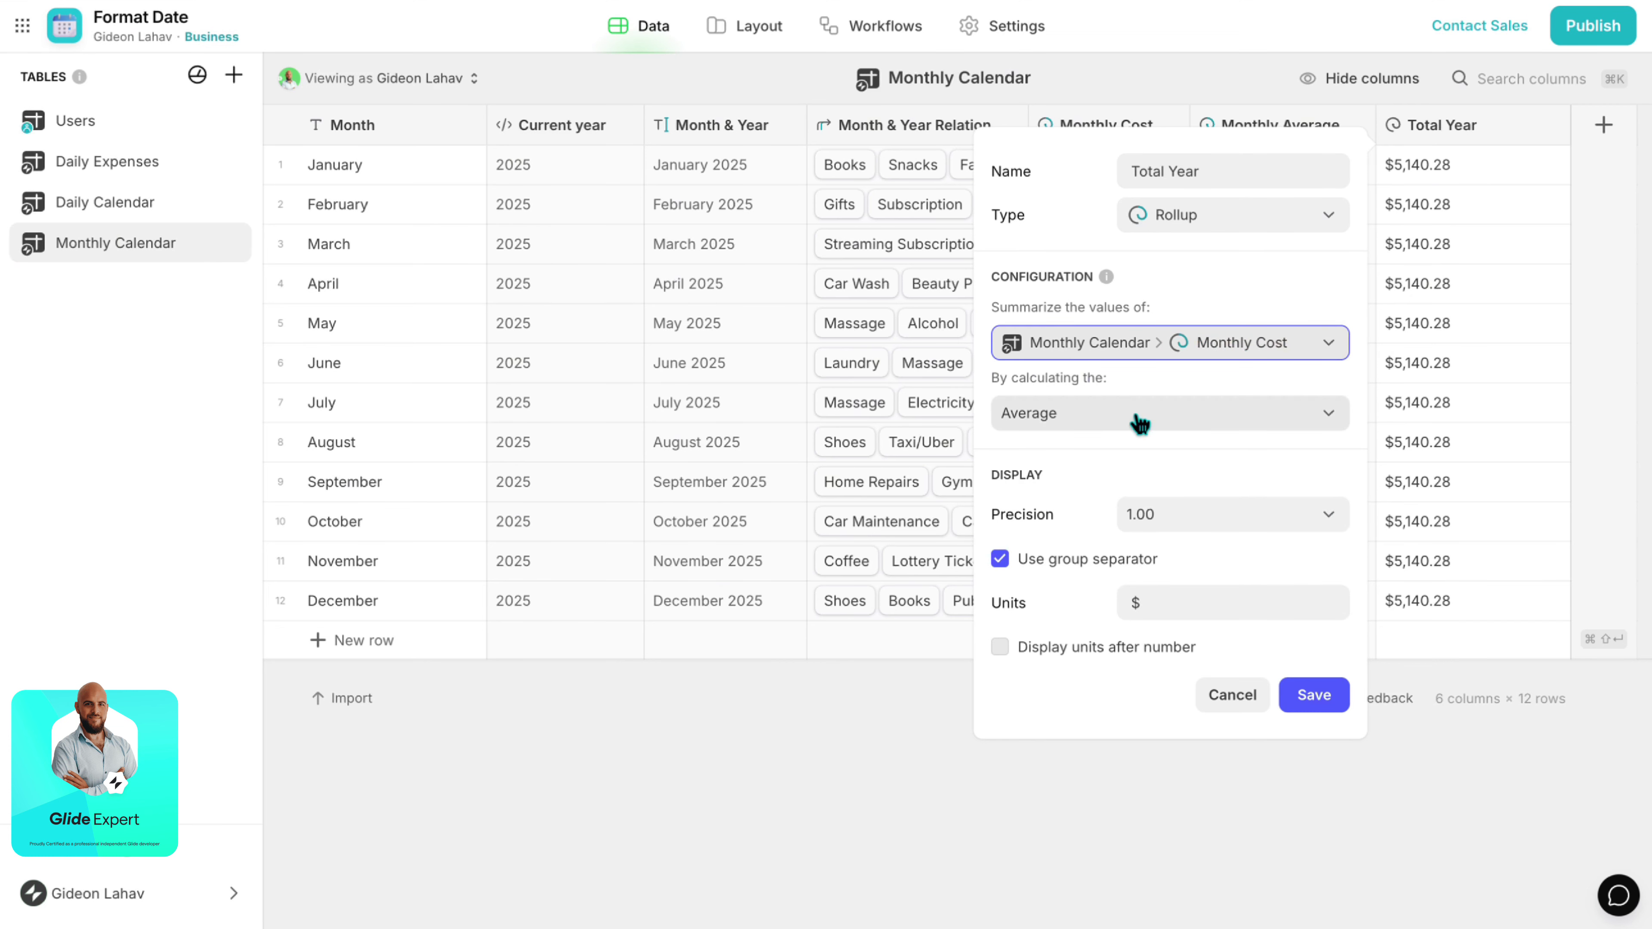
Make the Total Year rollup calculate the Sum of Monthly Cost and save the column.
click(1110, 422)
click(1066, 526)
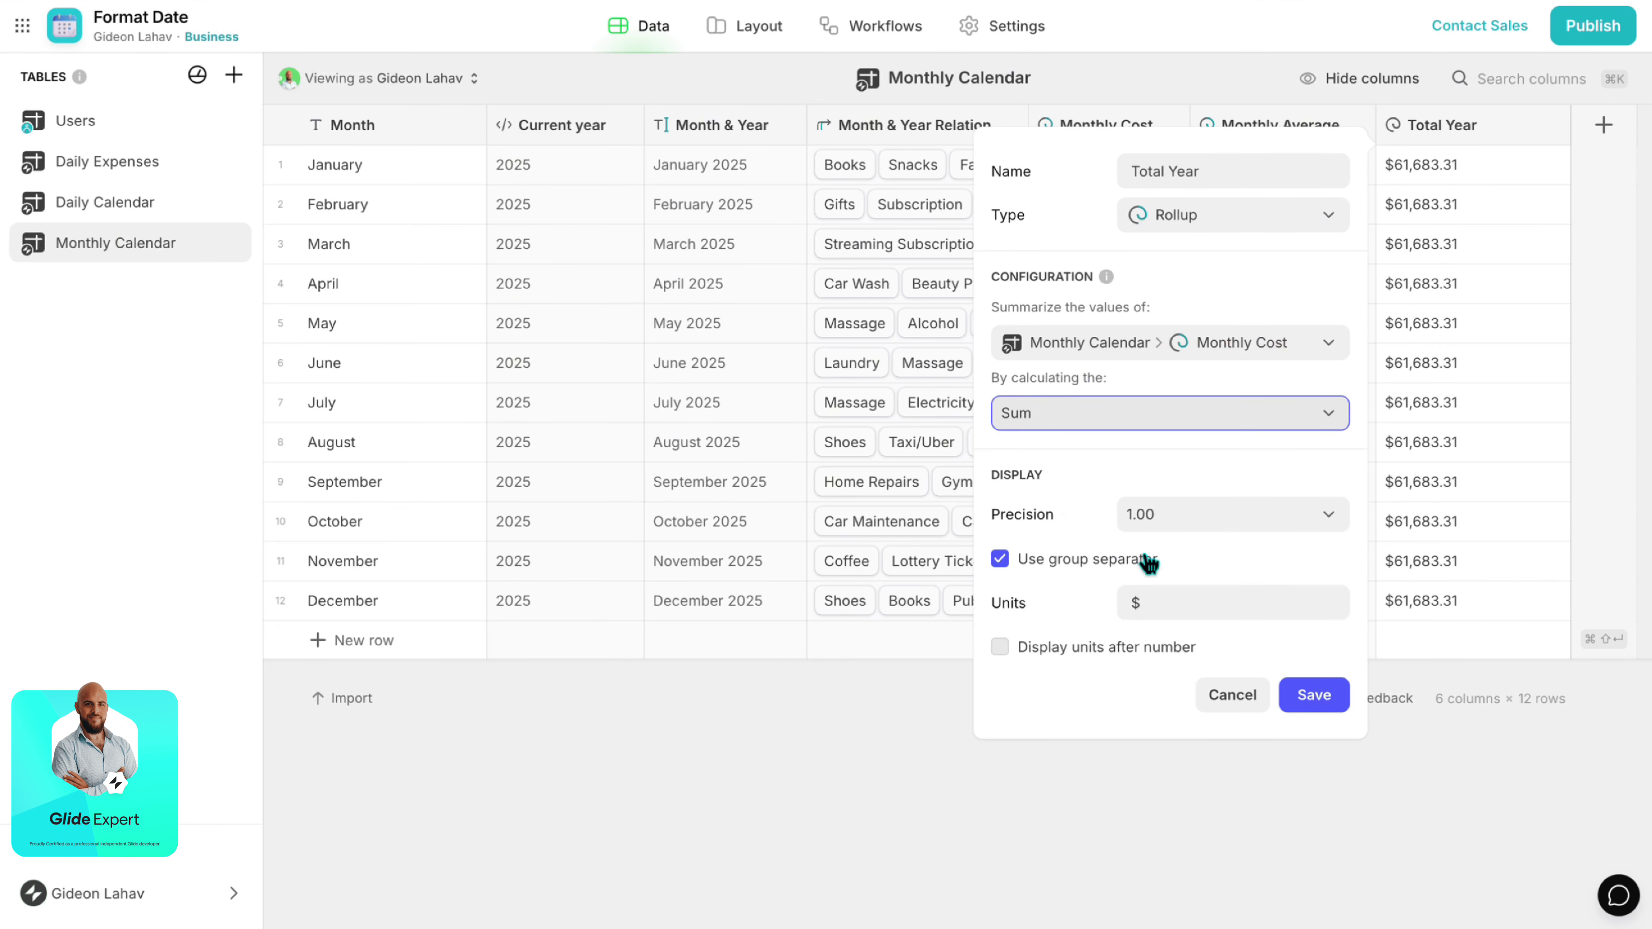
click(1308, 693)
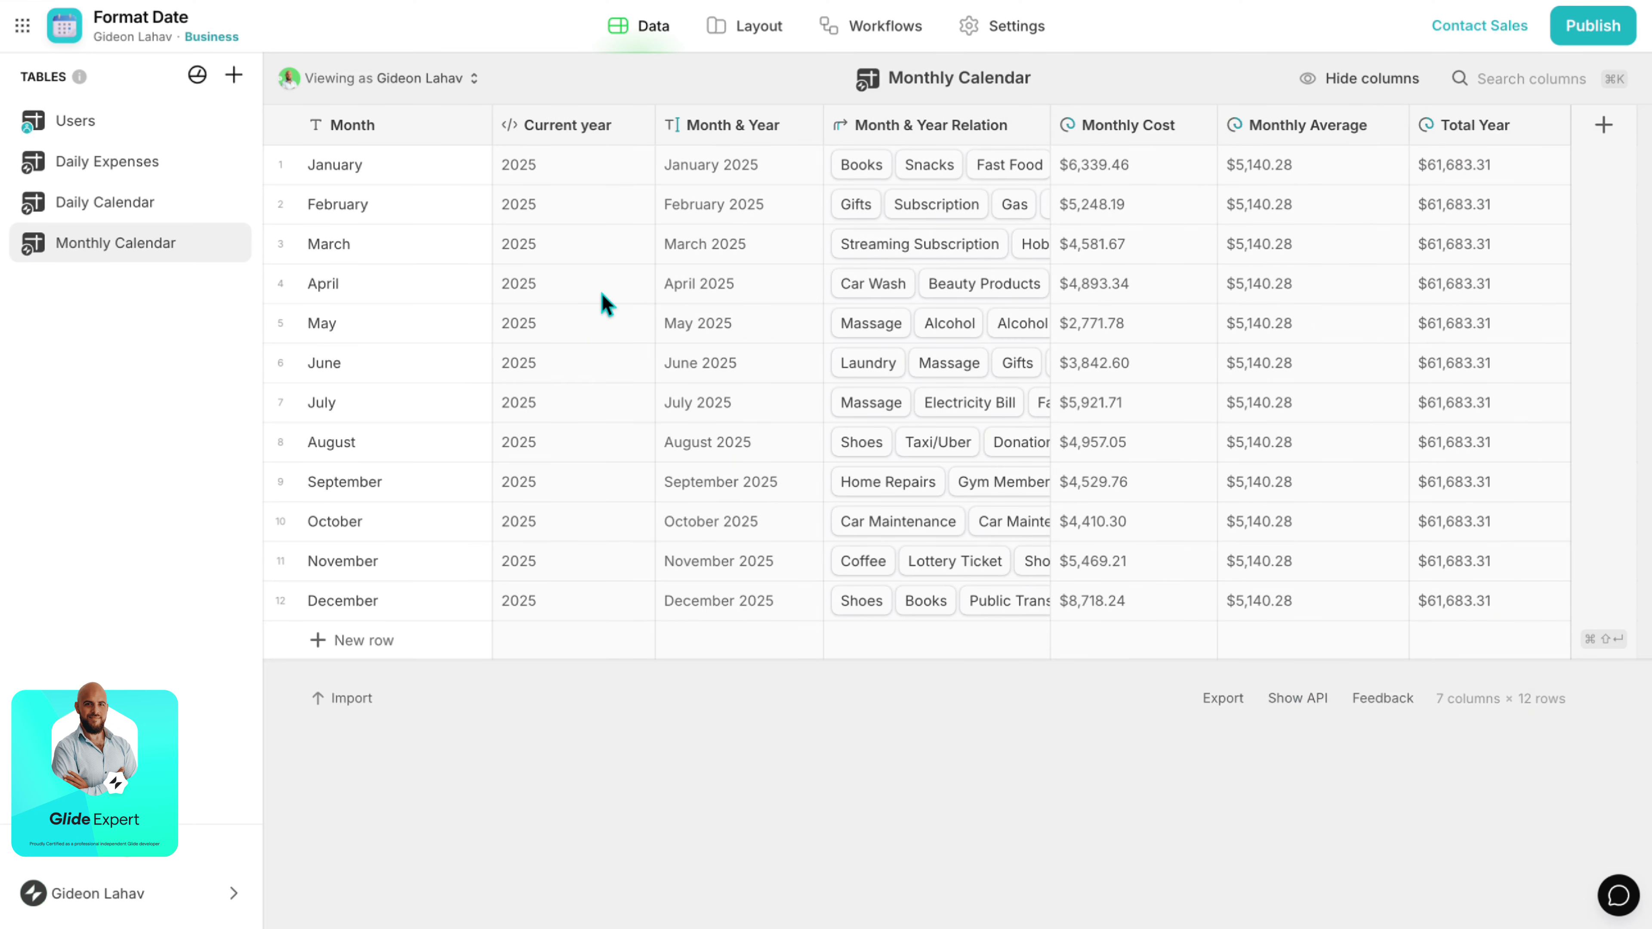
Add an app screen from the Monthly Calendar data in Table style and remove its Current year column.
click(738, 29)
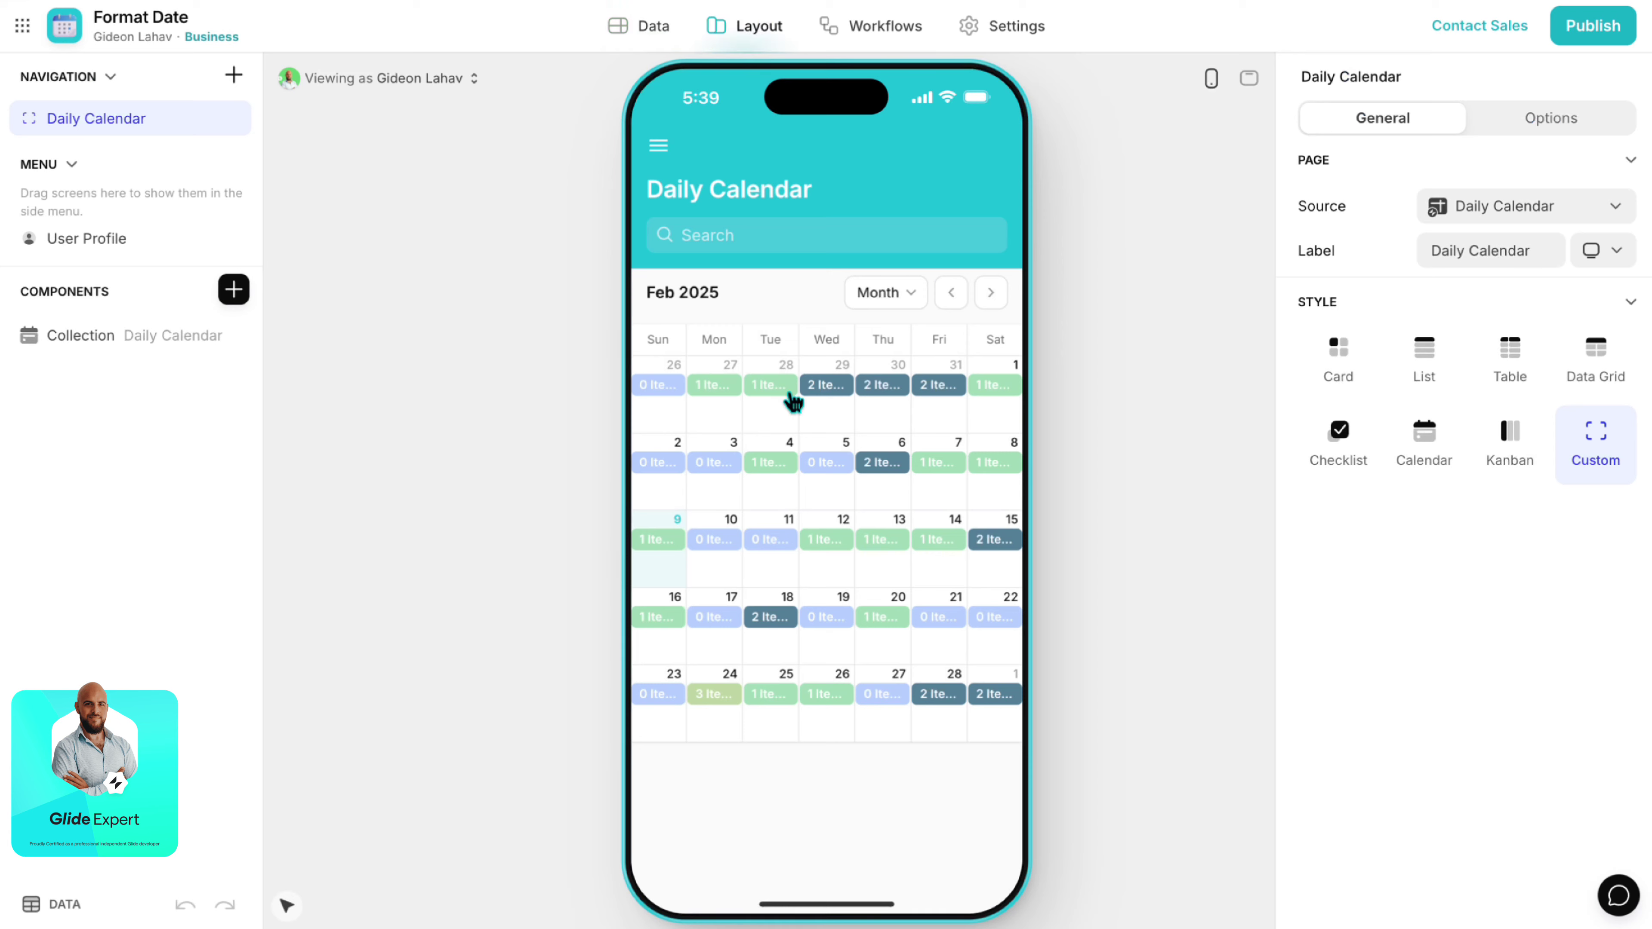
click(232, 75)
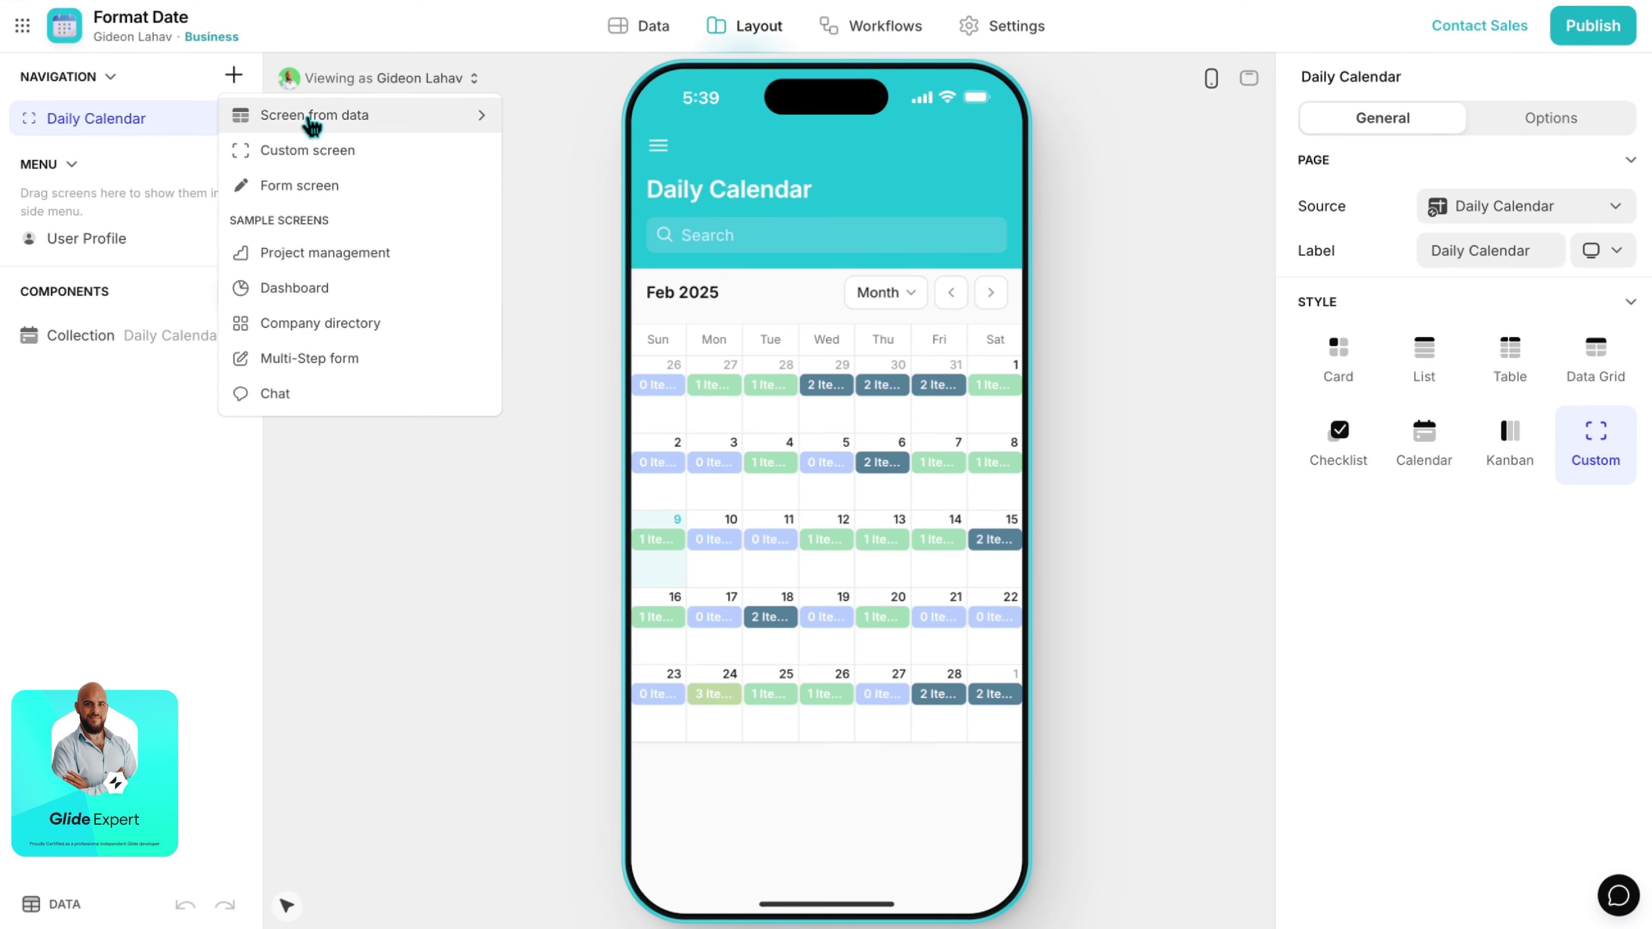
mouse_move(395, 121)
click(621, 224)
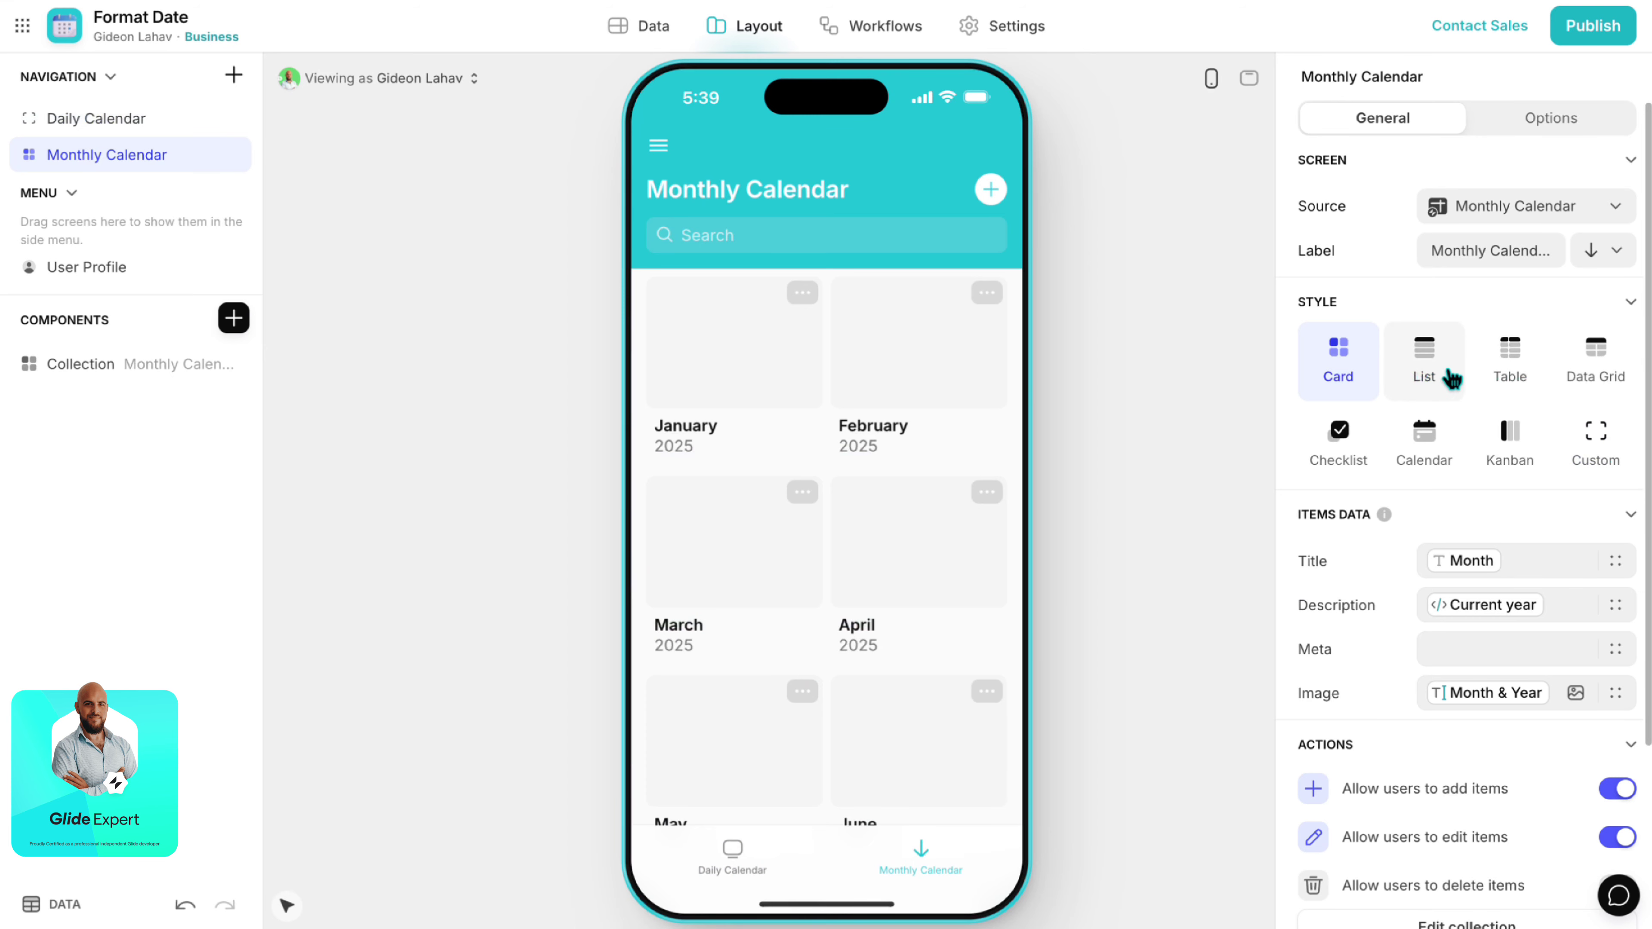
click(1497, 388)
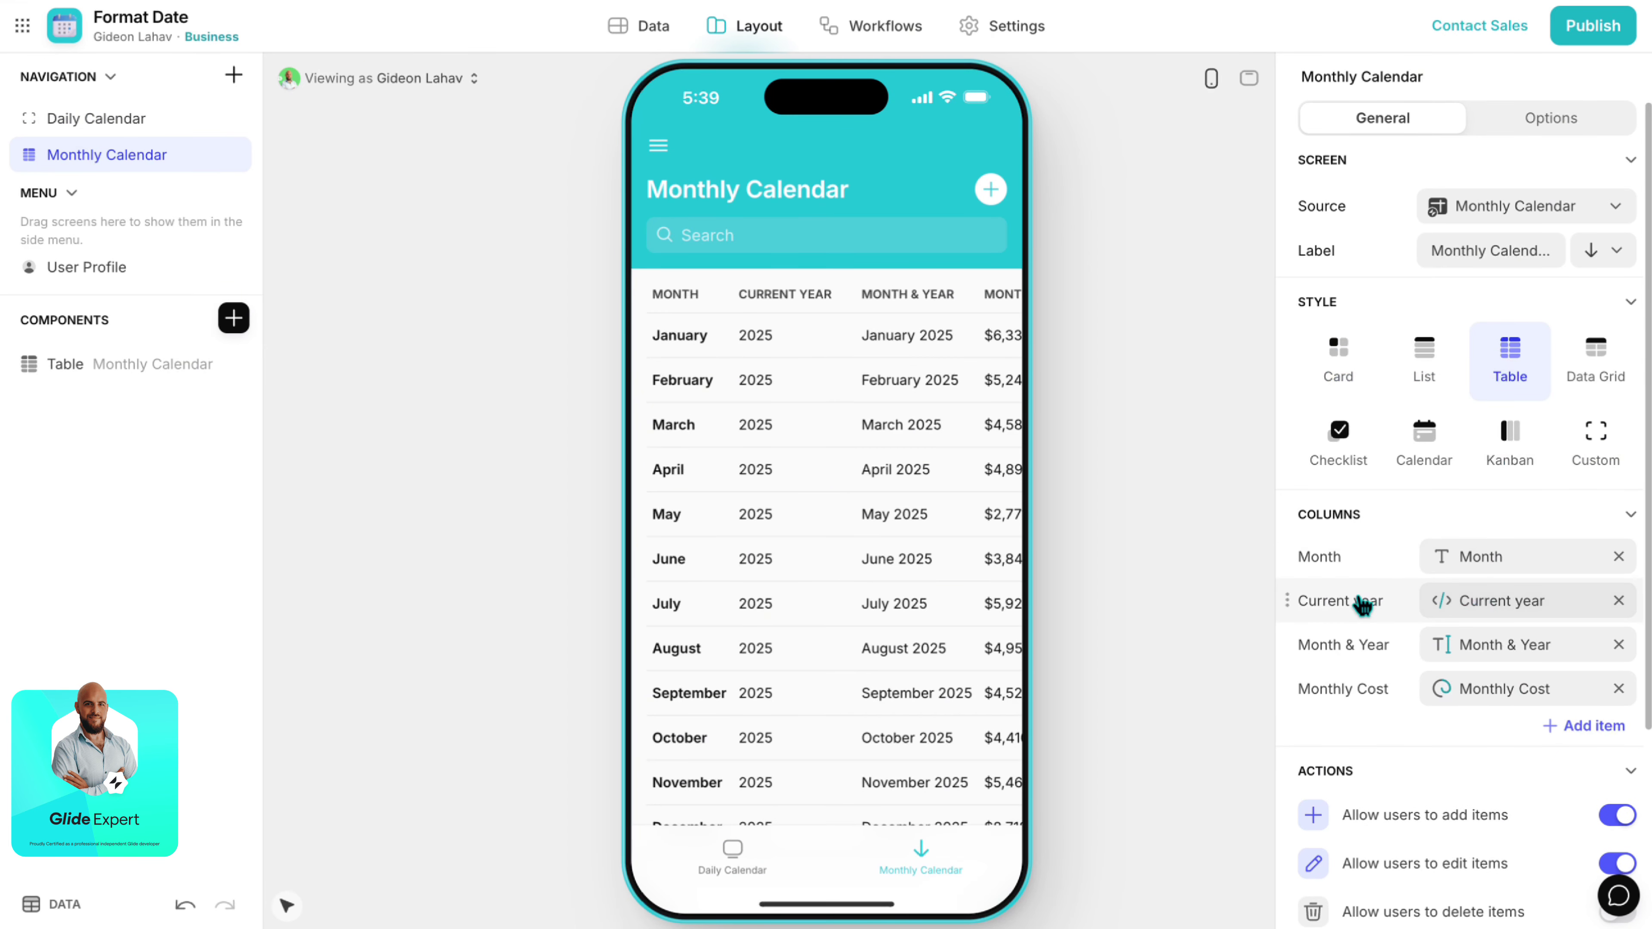
click(1618, 600)
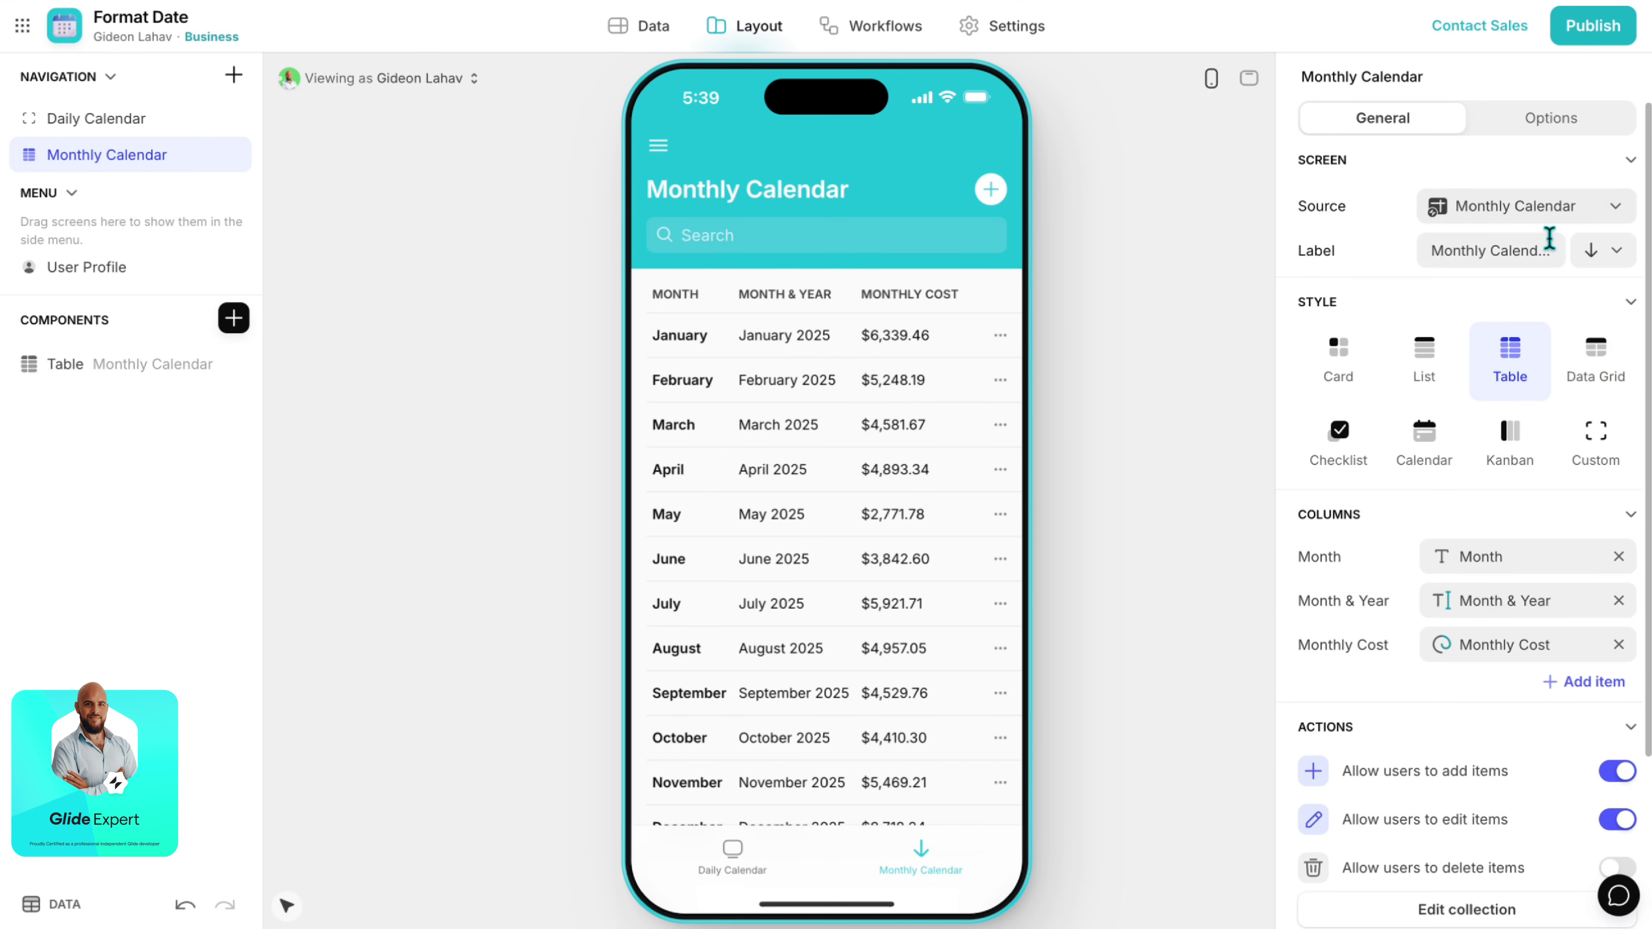
Set the Monthly Calendar table component's title to the Current year column.
click(1531, 250)
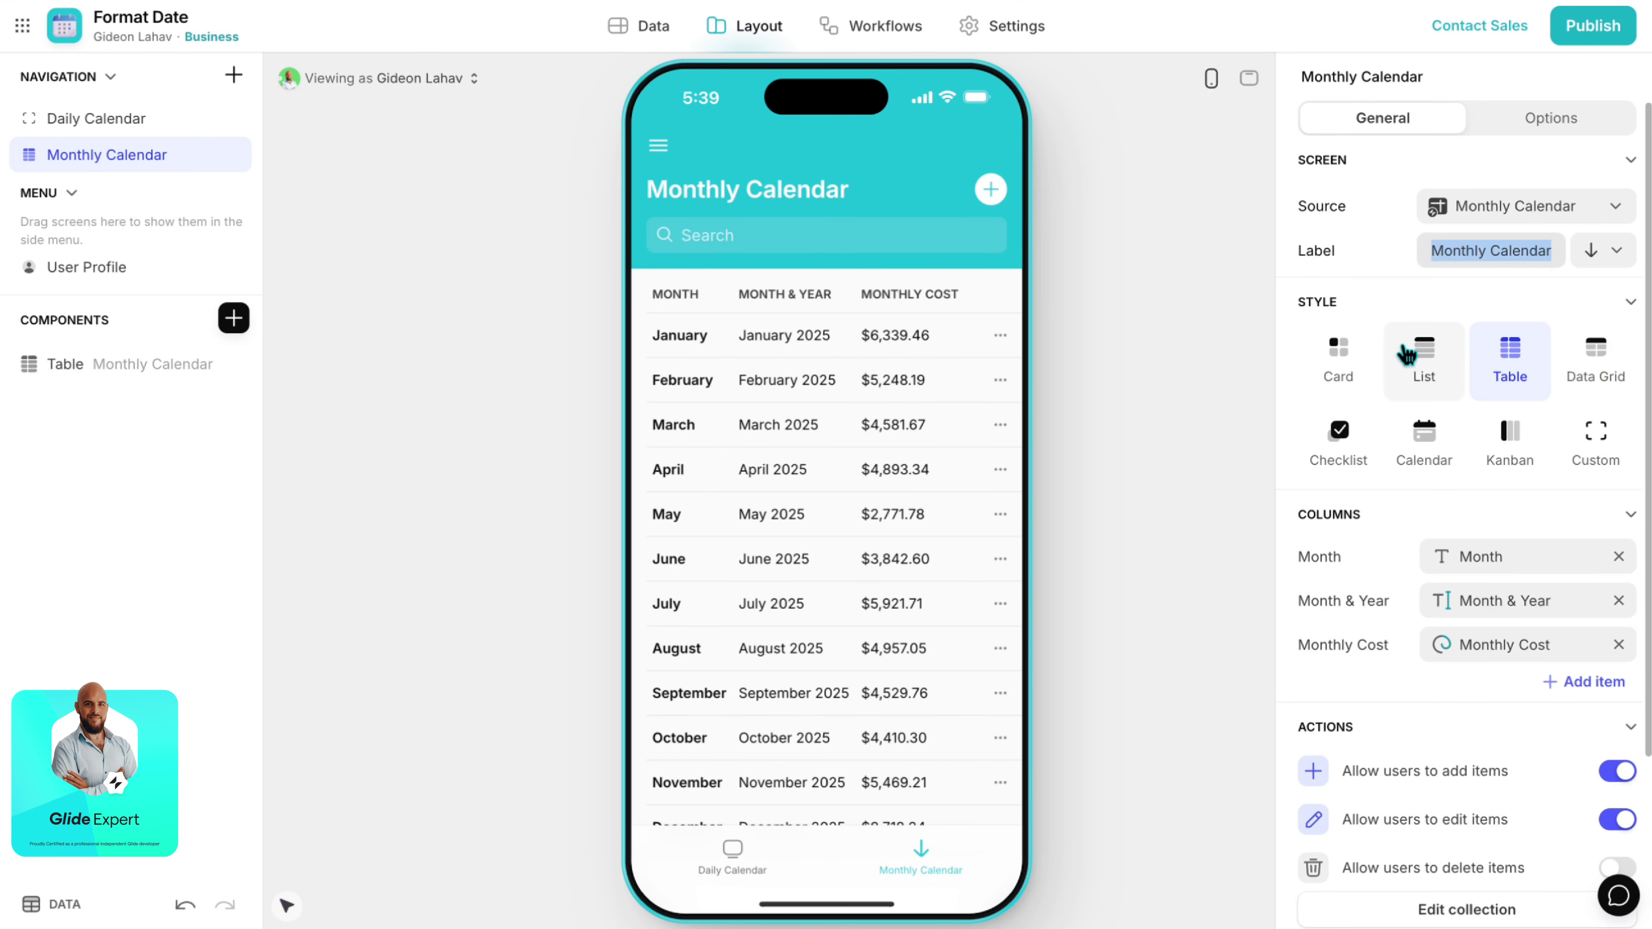
click(97, 368)
click(1616, 251)
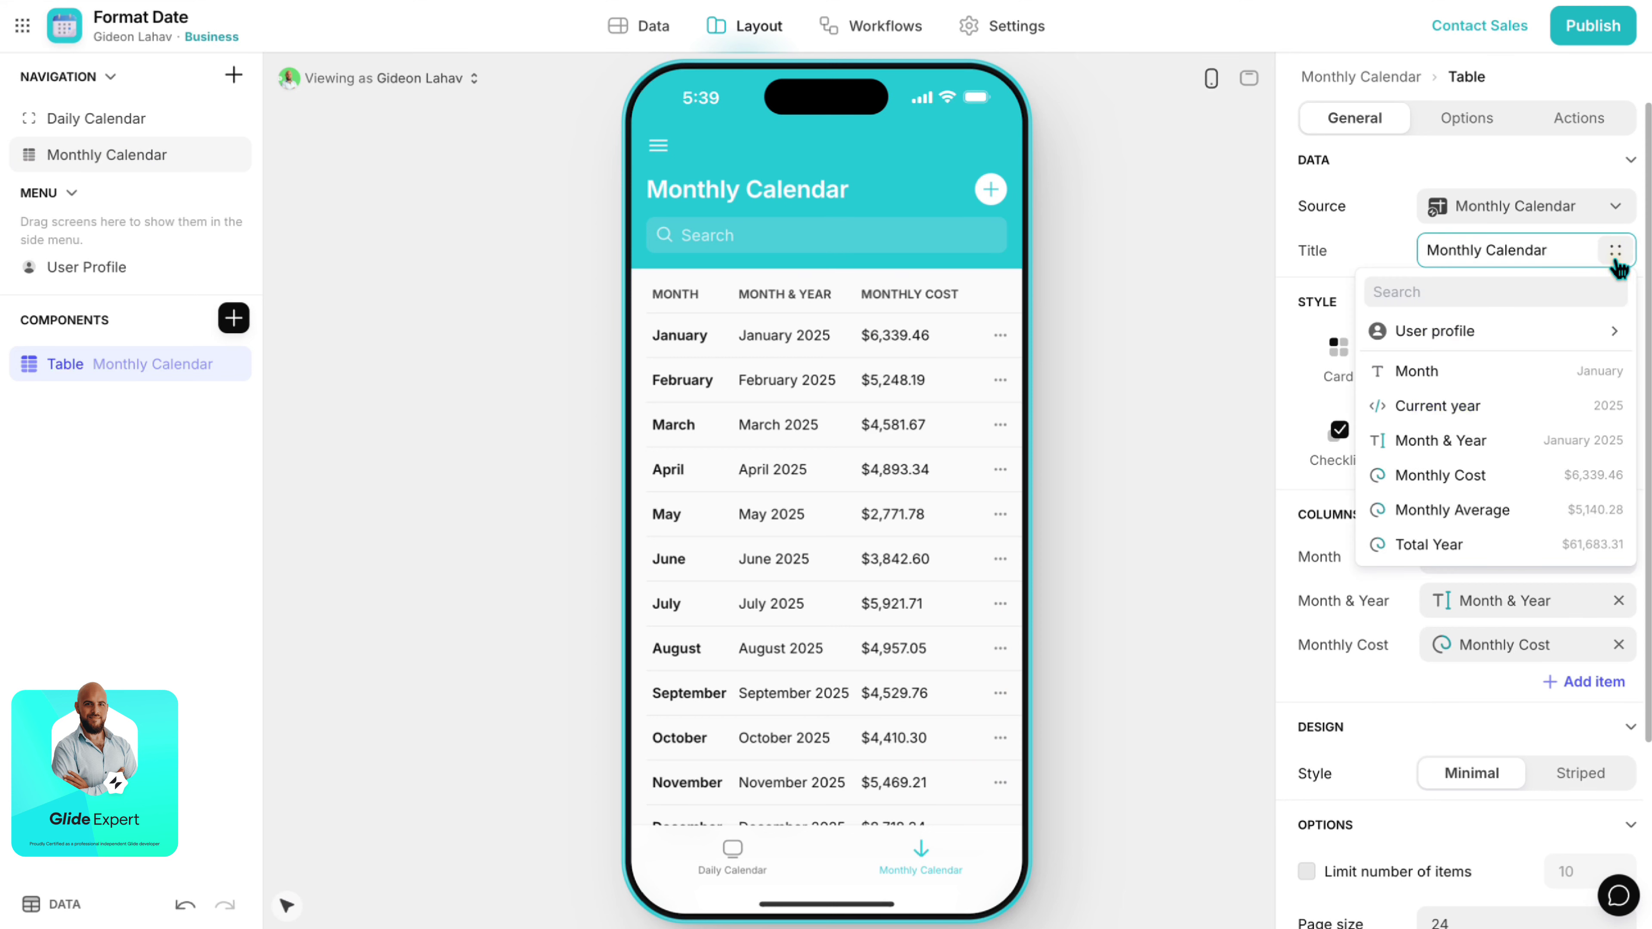
click(1472, 422)
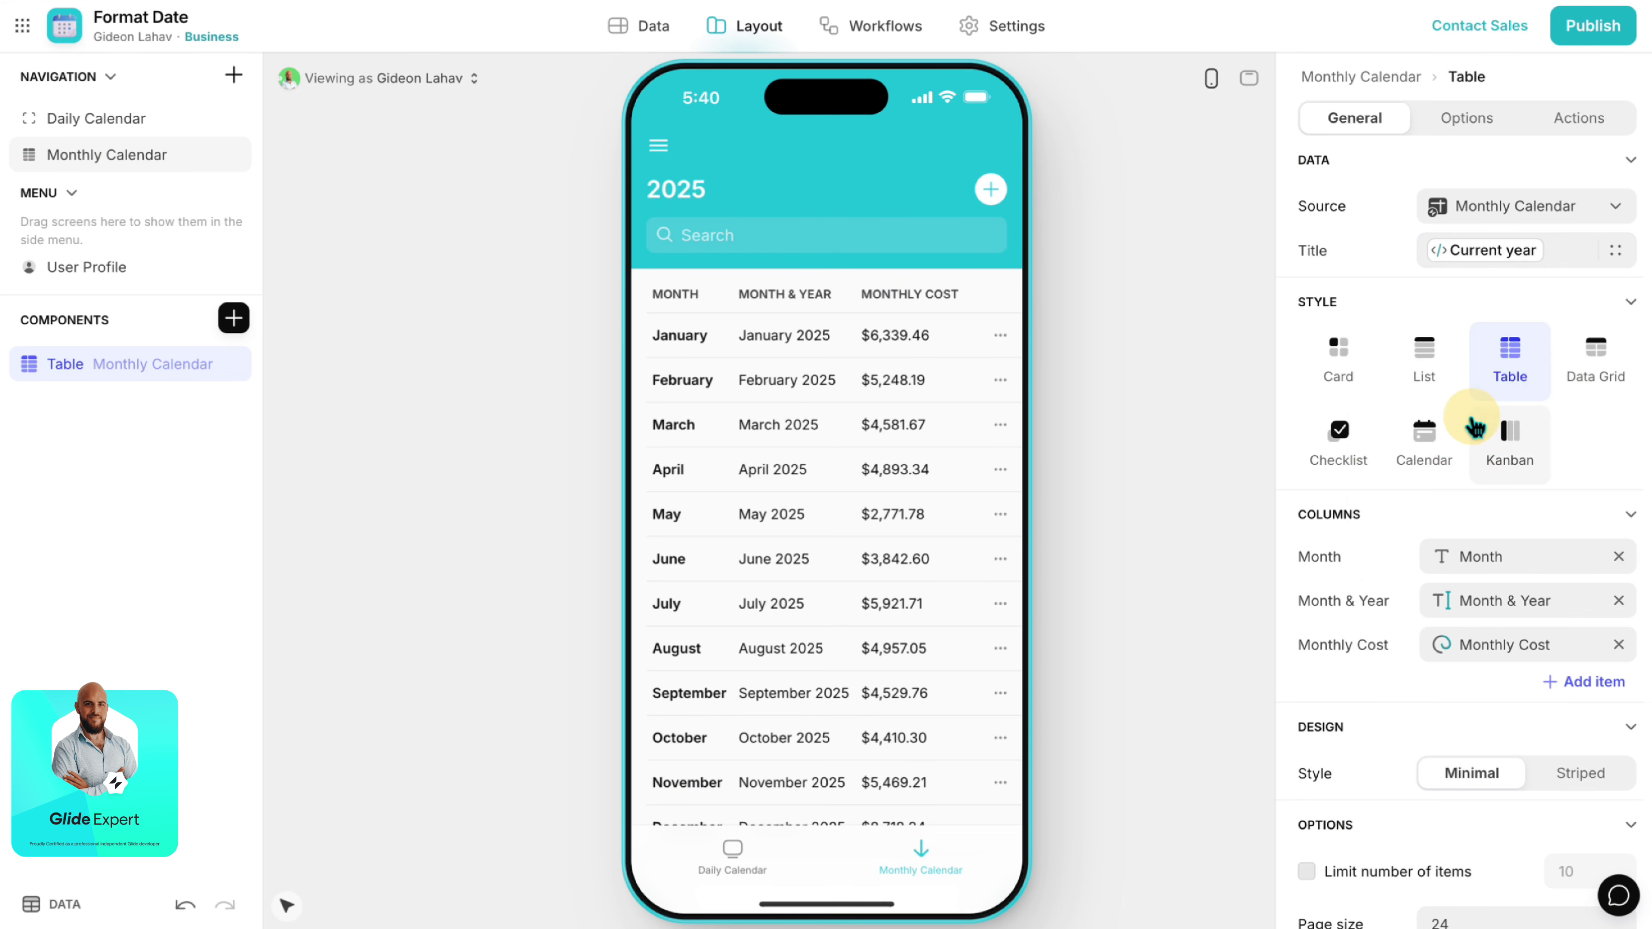
Disable adding and editing items in the Monthly Calendar table component and turn off its search bar.
click(1579, 121)
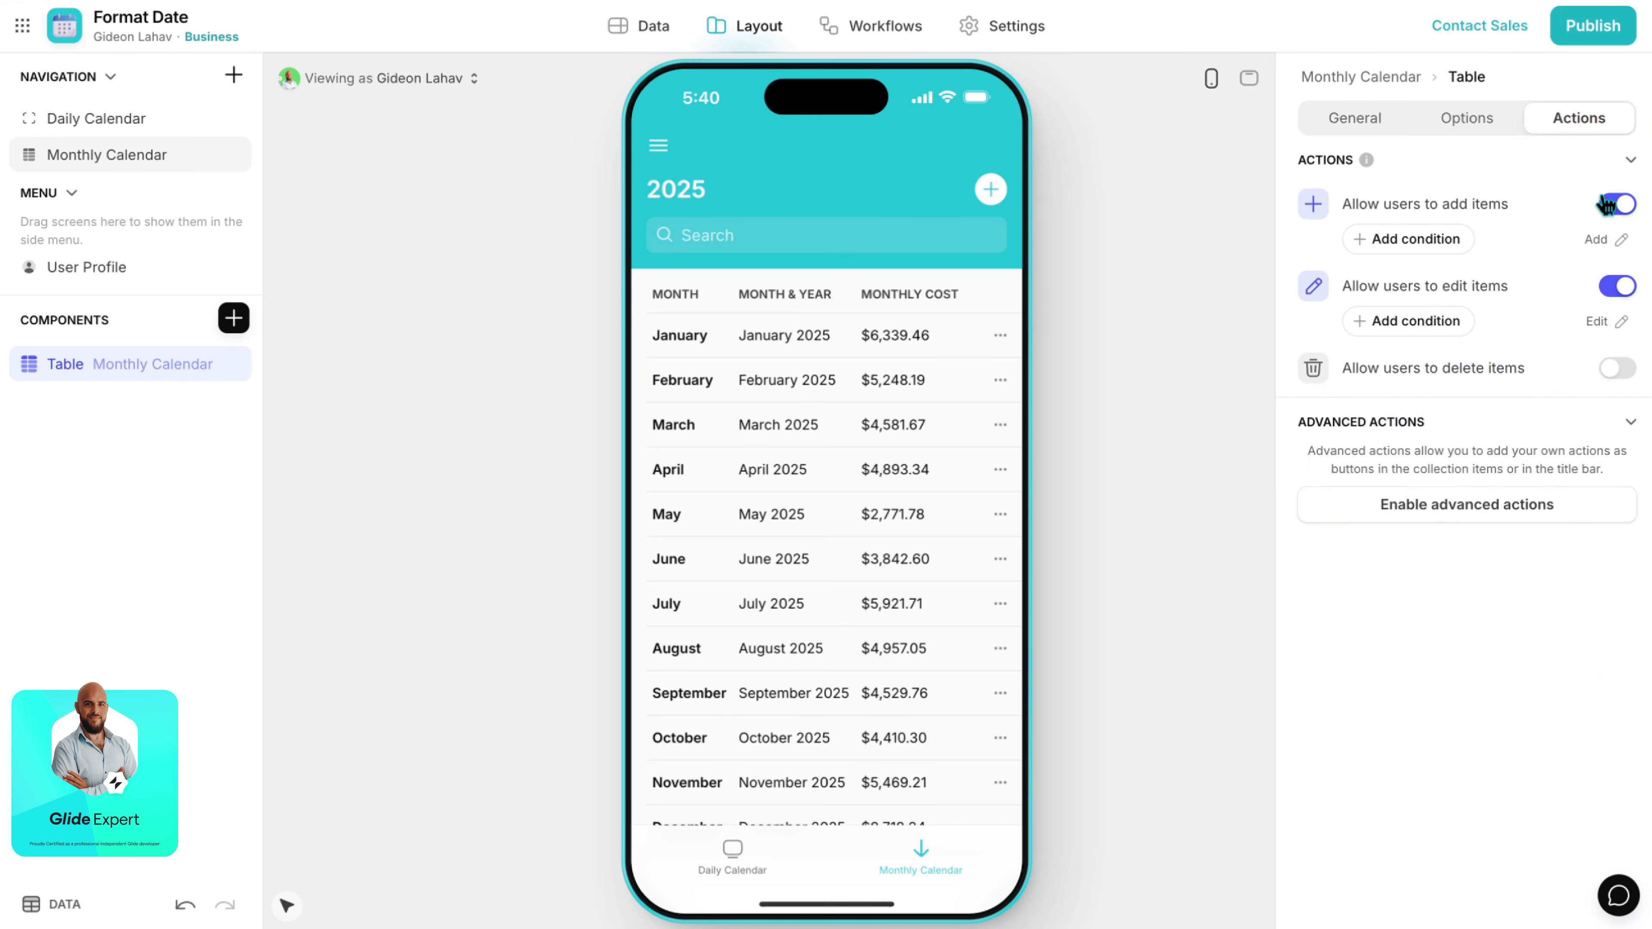
click(1618, 205)
click(1619, 250)
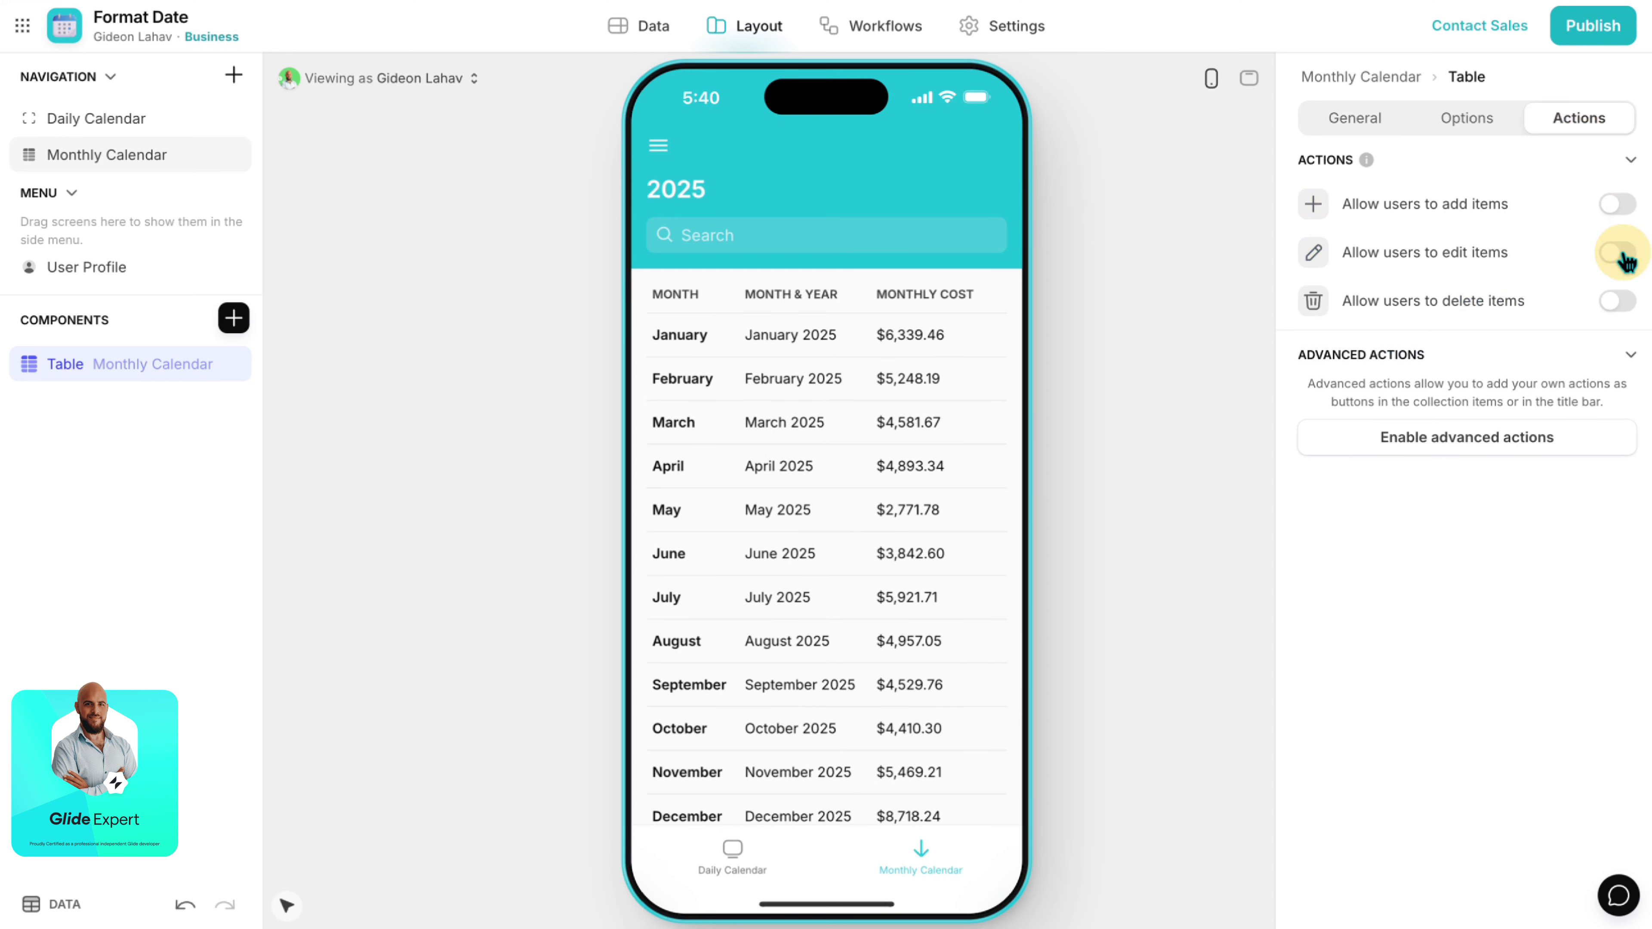
click(1455, 123)
click(1551, 614)
Switch the table component's Month & Year column to Monthly Cost and remove the duplicate Monthly Cost column.
click(1360, 119)
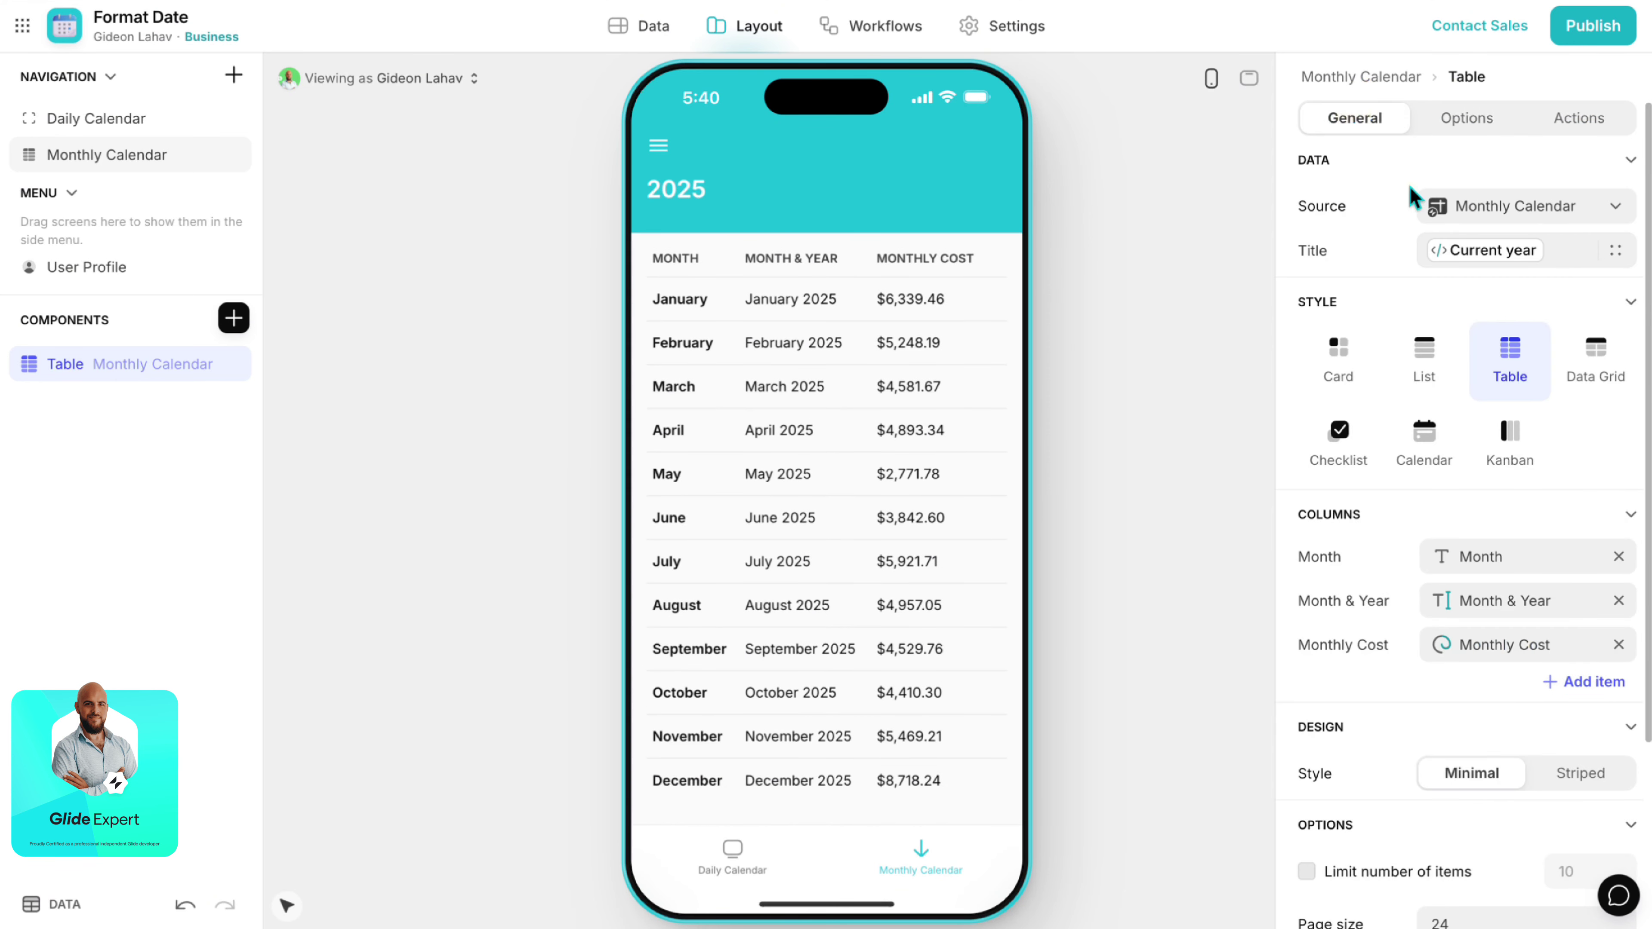
click(1554, 600)
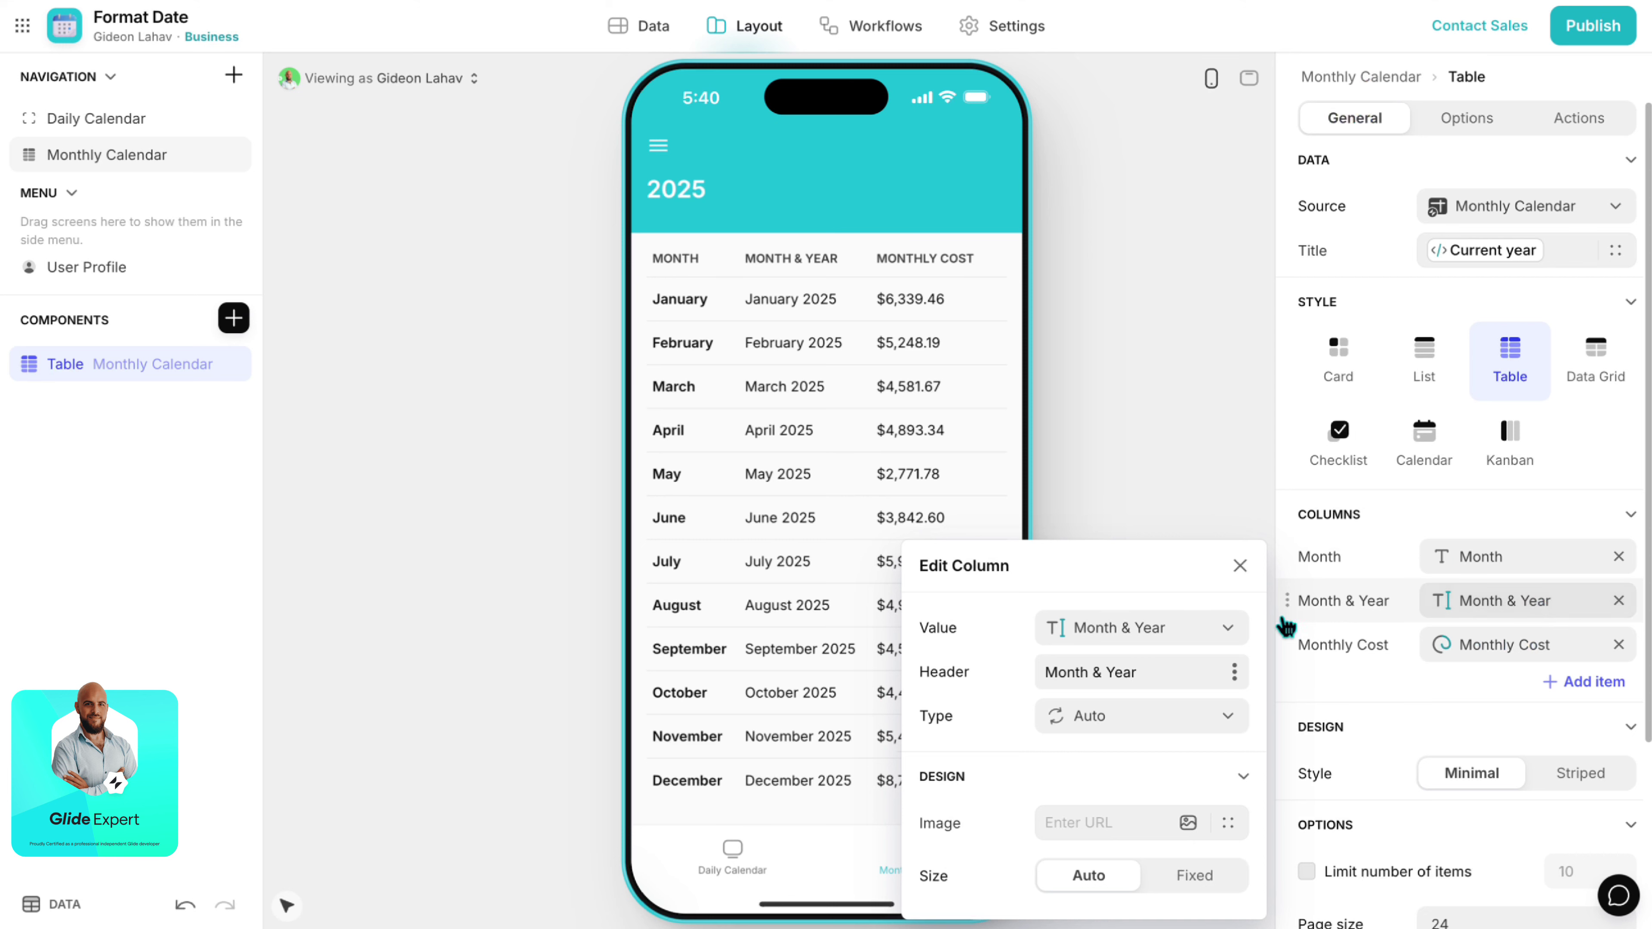
click(1202, 630)
click(1131, 526)
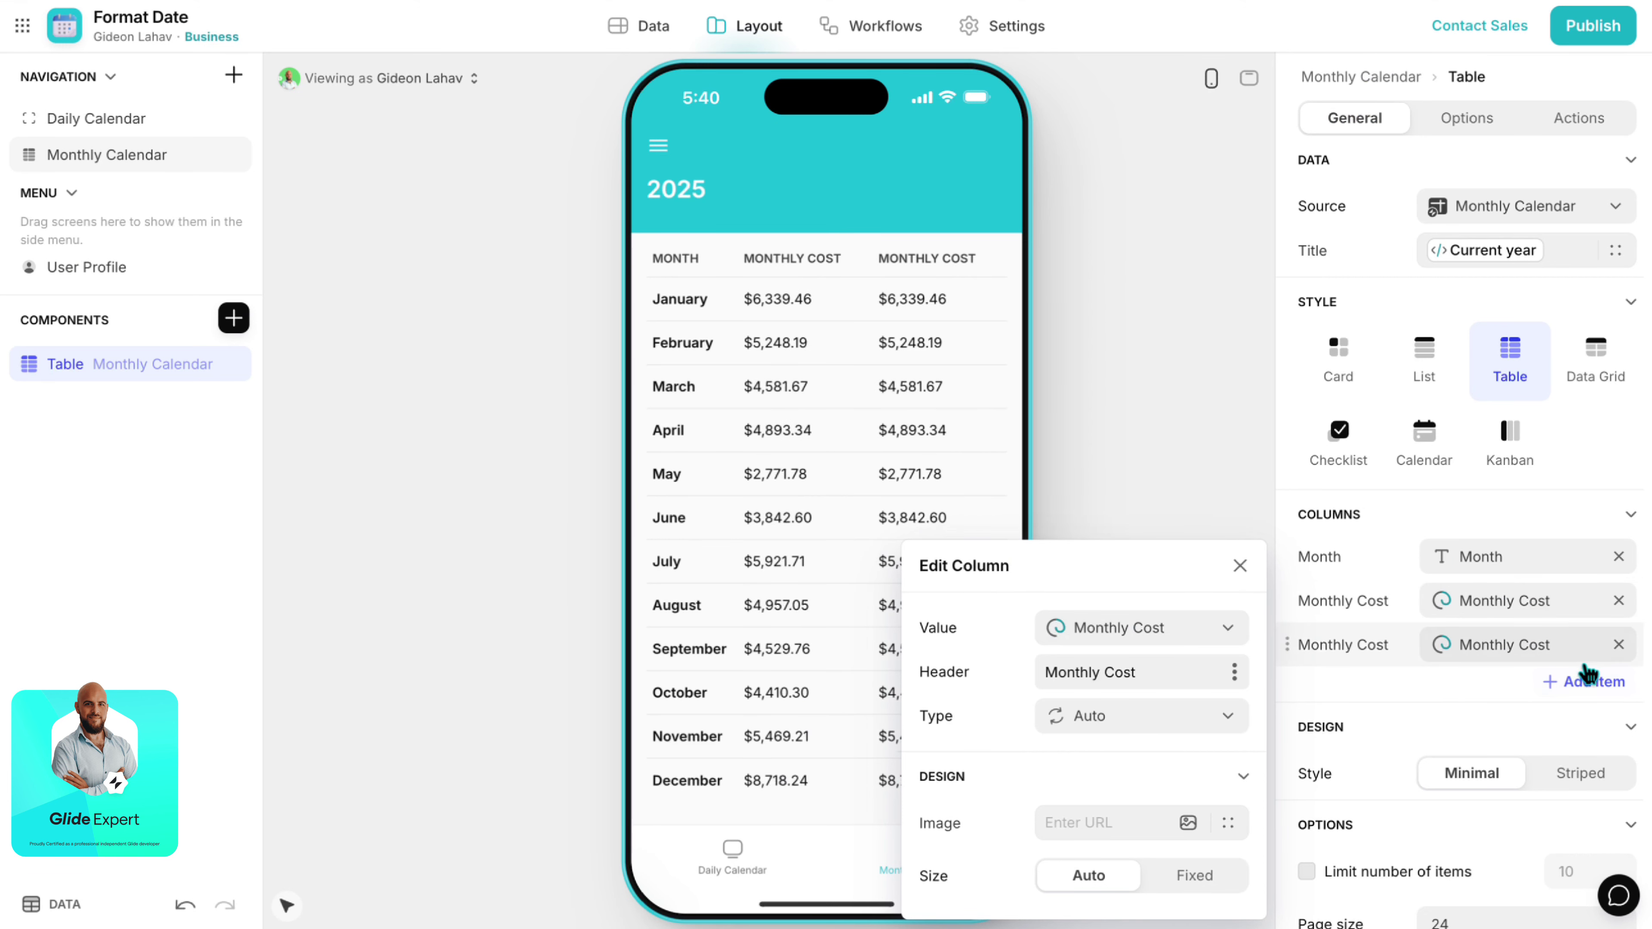
click(1619, 644)
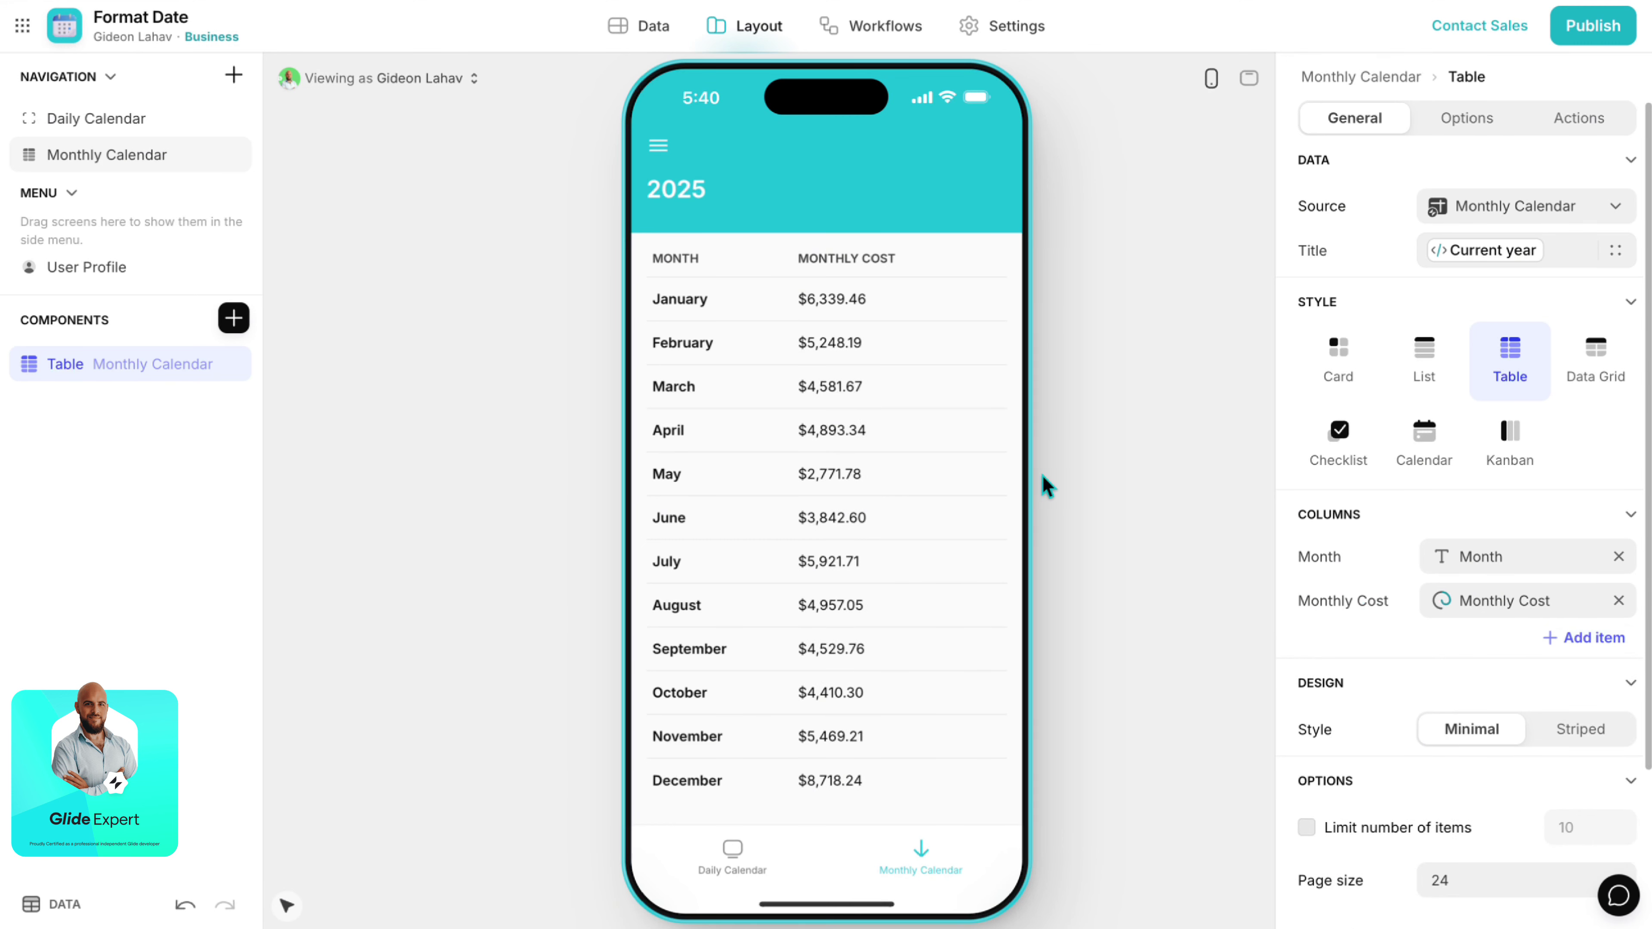
Insert a Big Numbers component above the table and set its first item's value to Monthly Average.
click(233, 318)
text(bi)
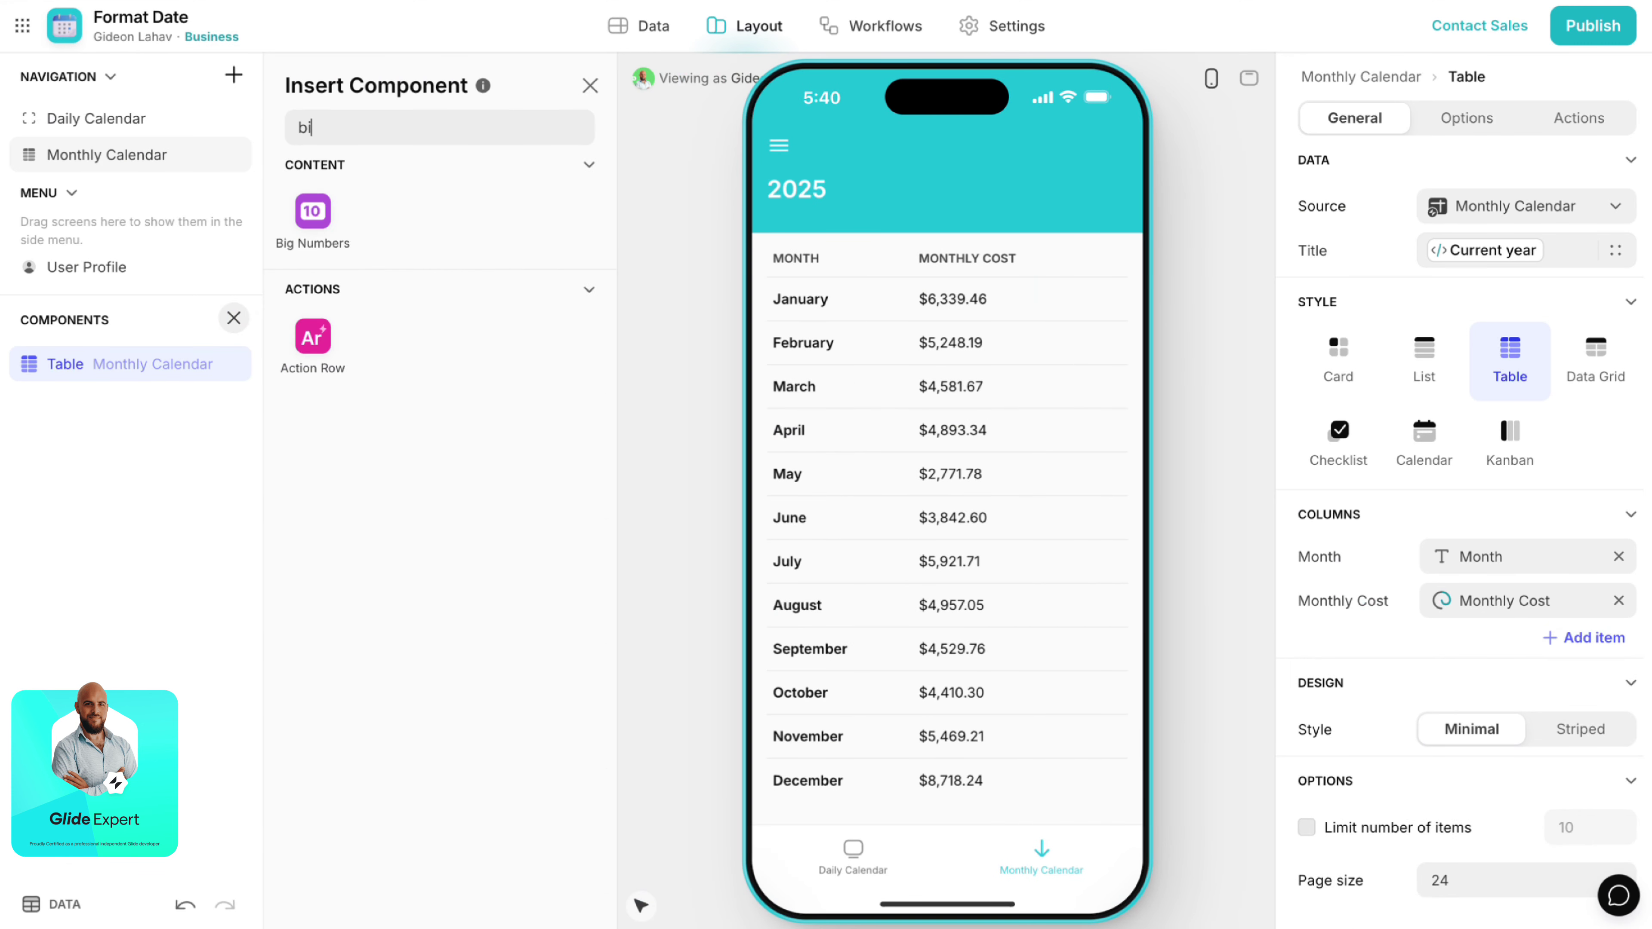
text(g)
drag(287, 236, 153, 351)
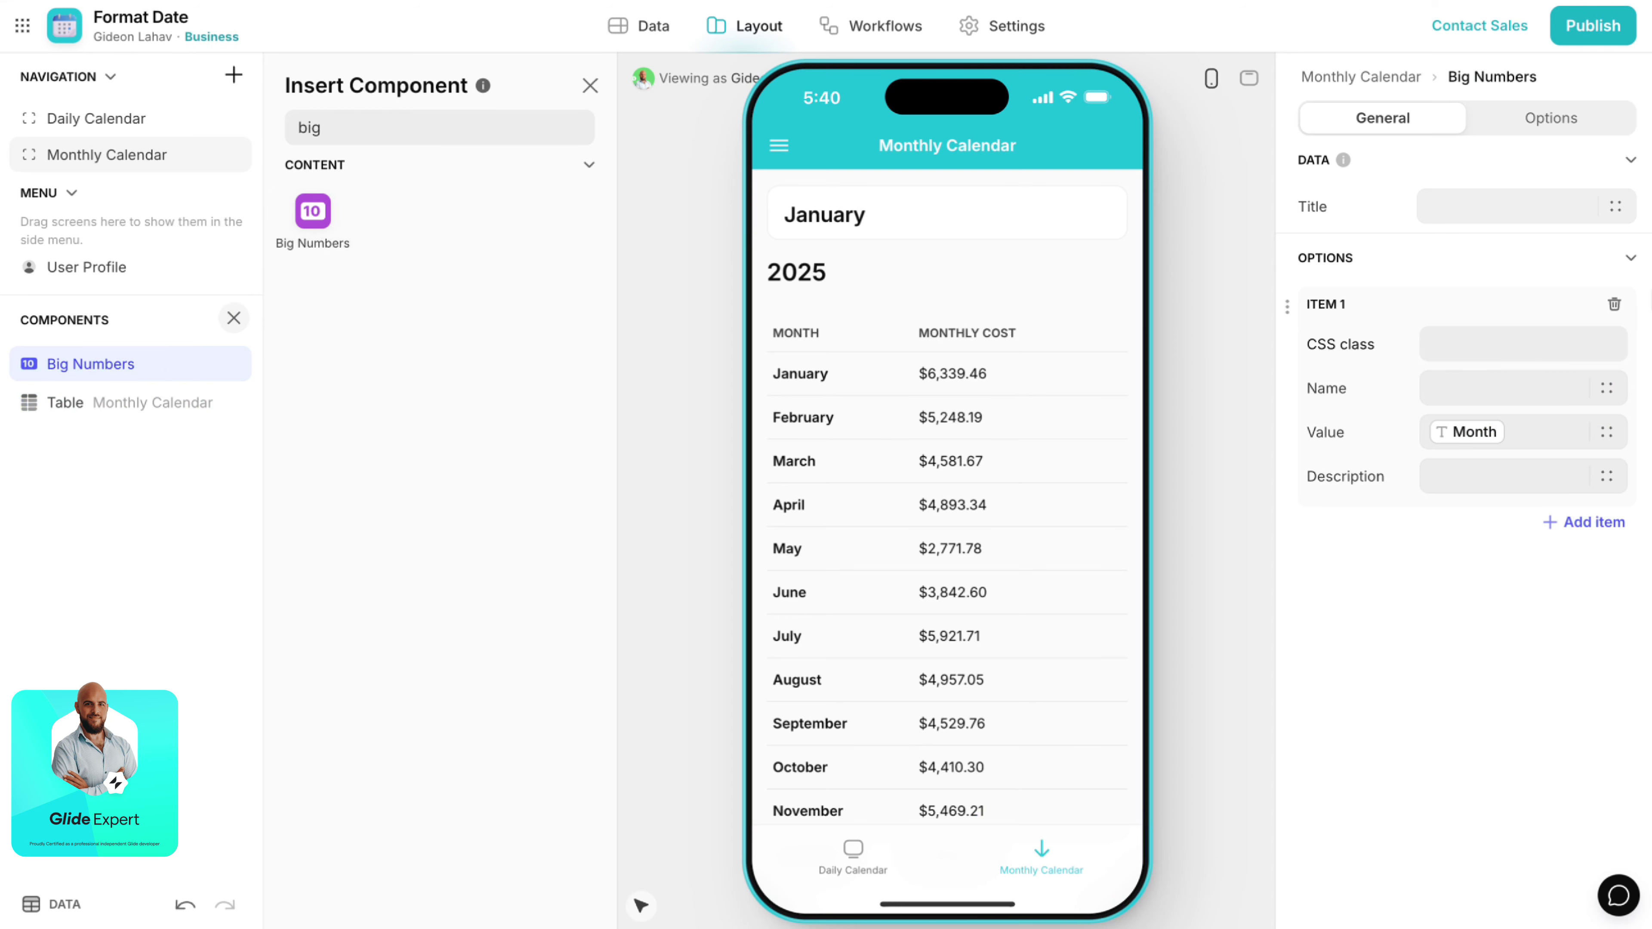
click(1606, 437)
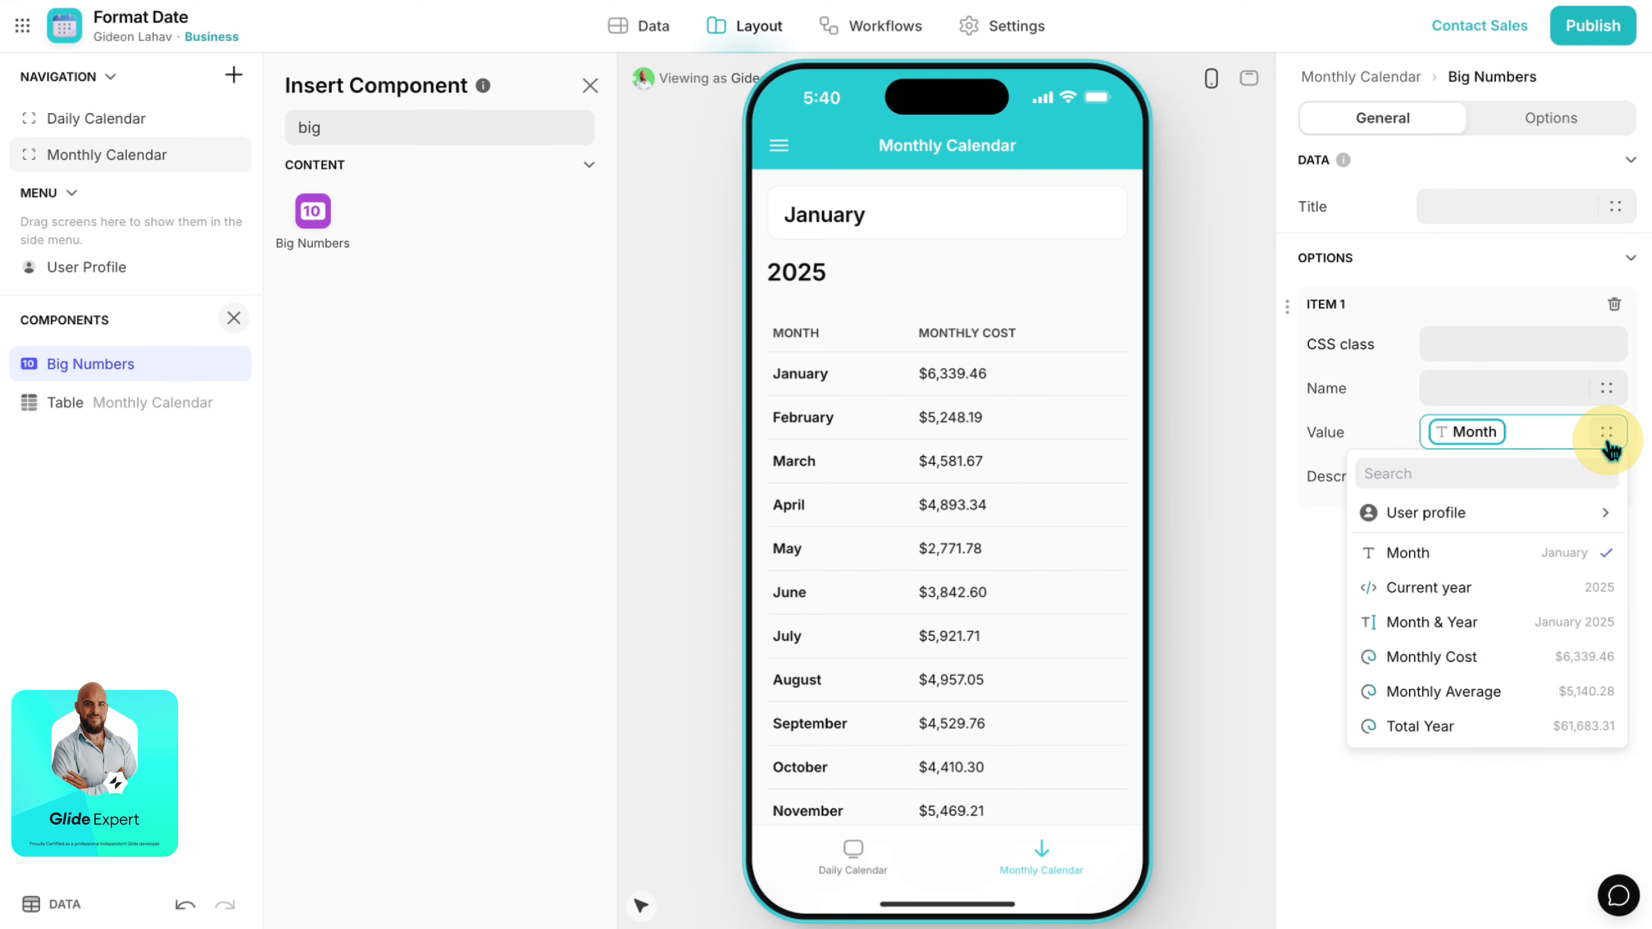
click(1512, 691)
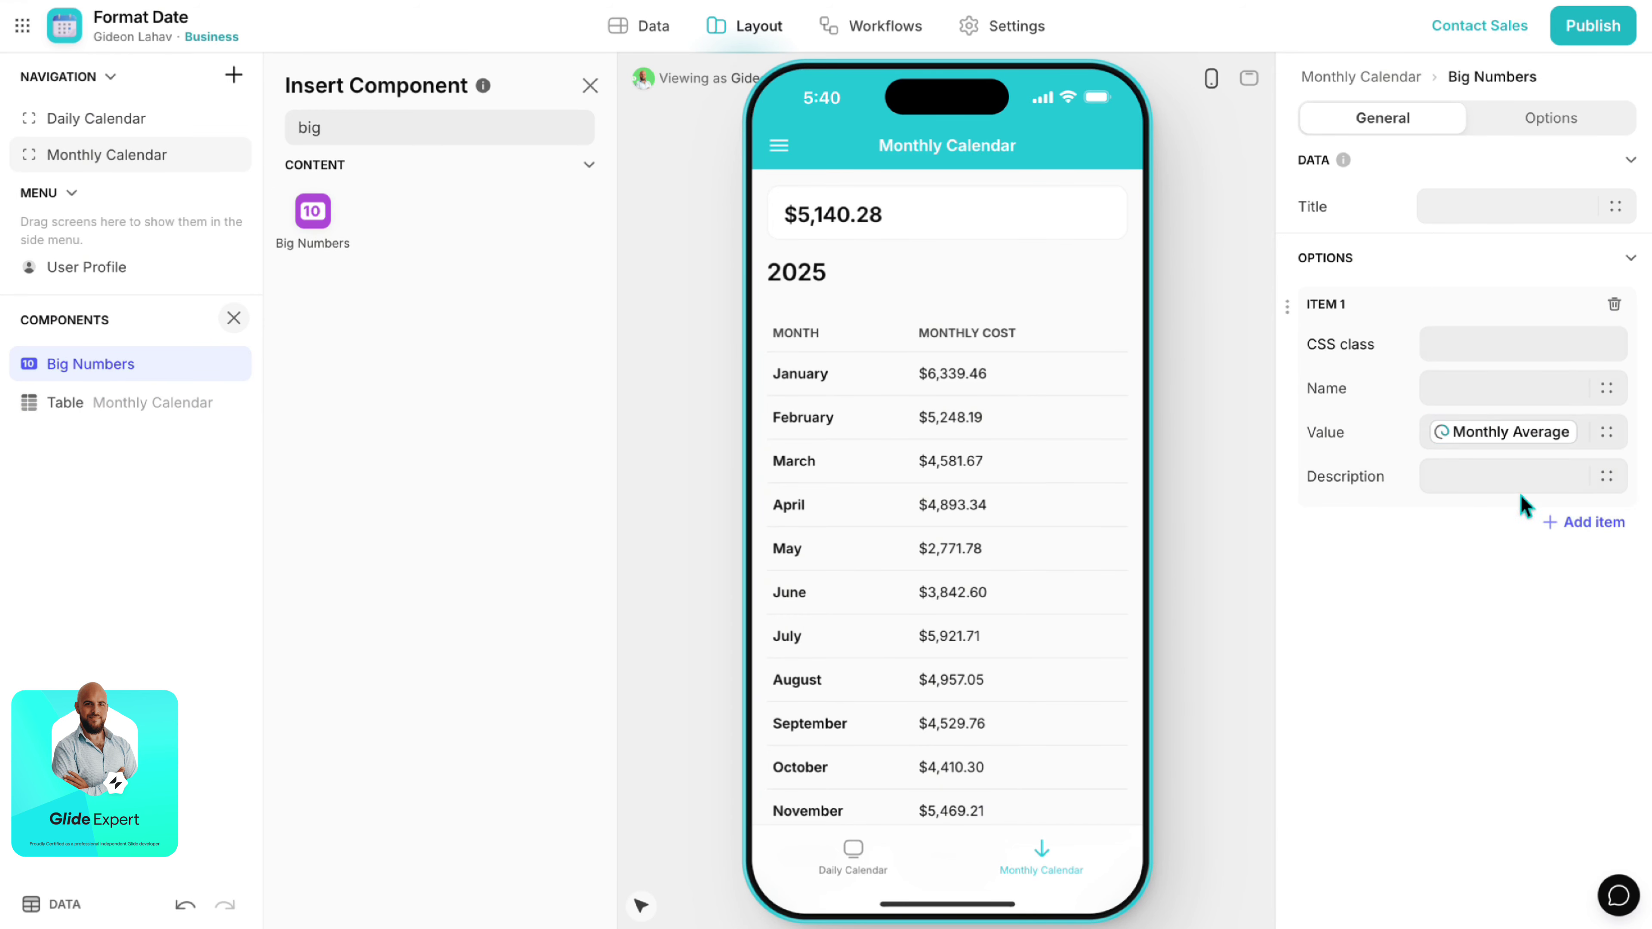
Add a second Big Numbers item with Total Year as its value and "Total year" as its name.
click(1556, 522)
click(1612, 676)
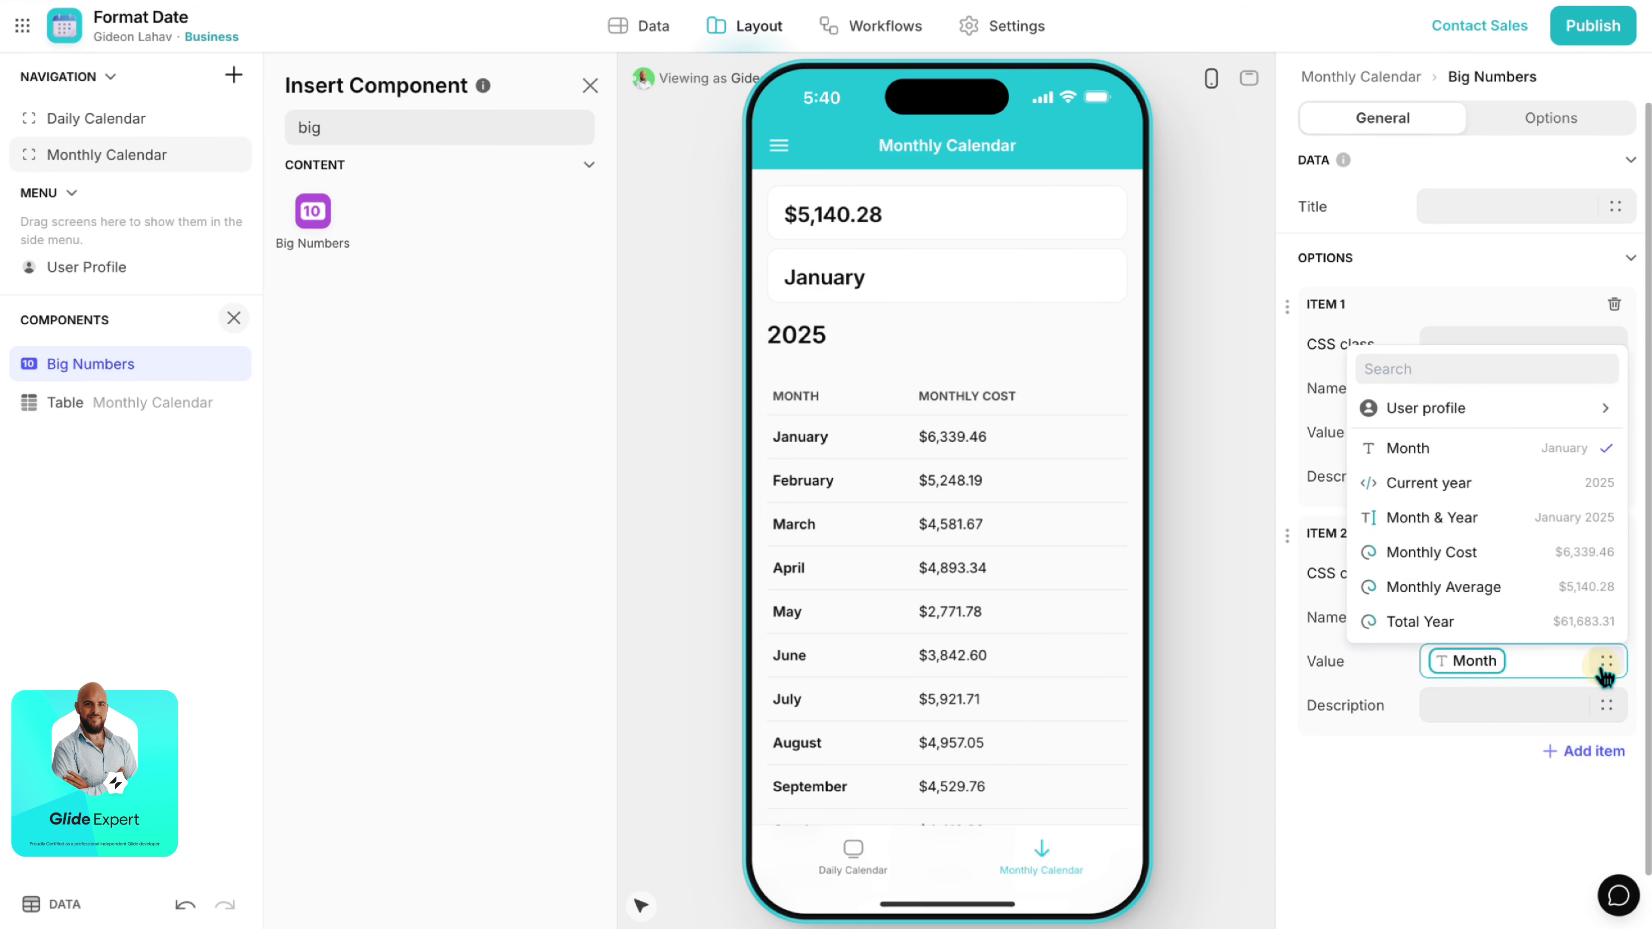
click(1513, 619)
click(1475, 615)
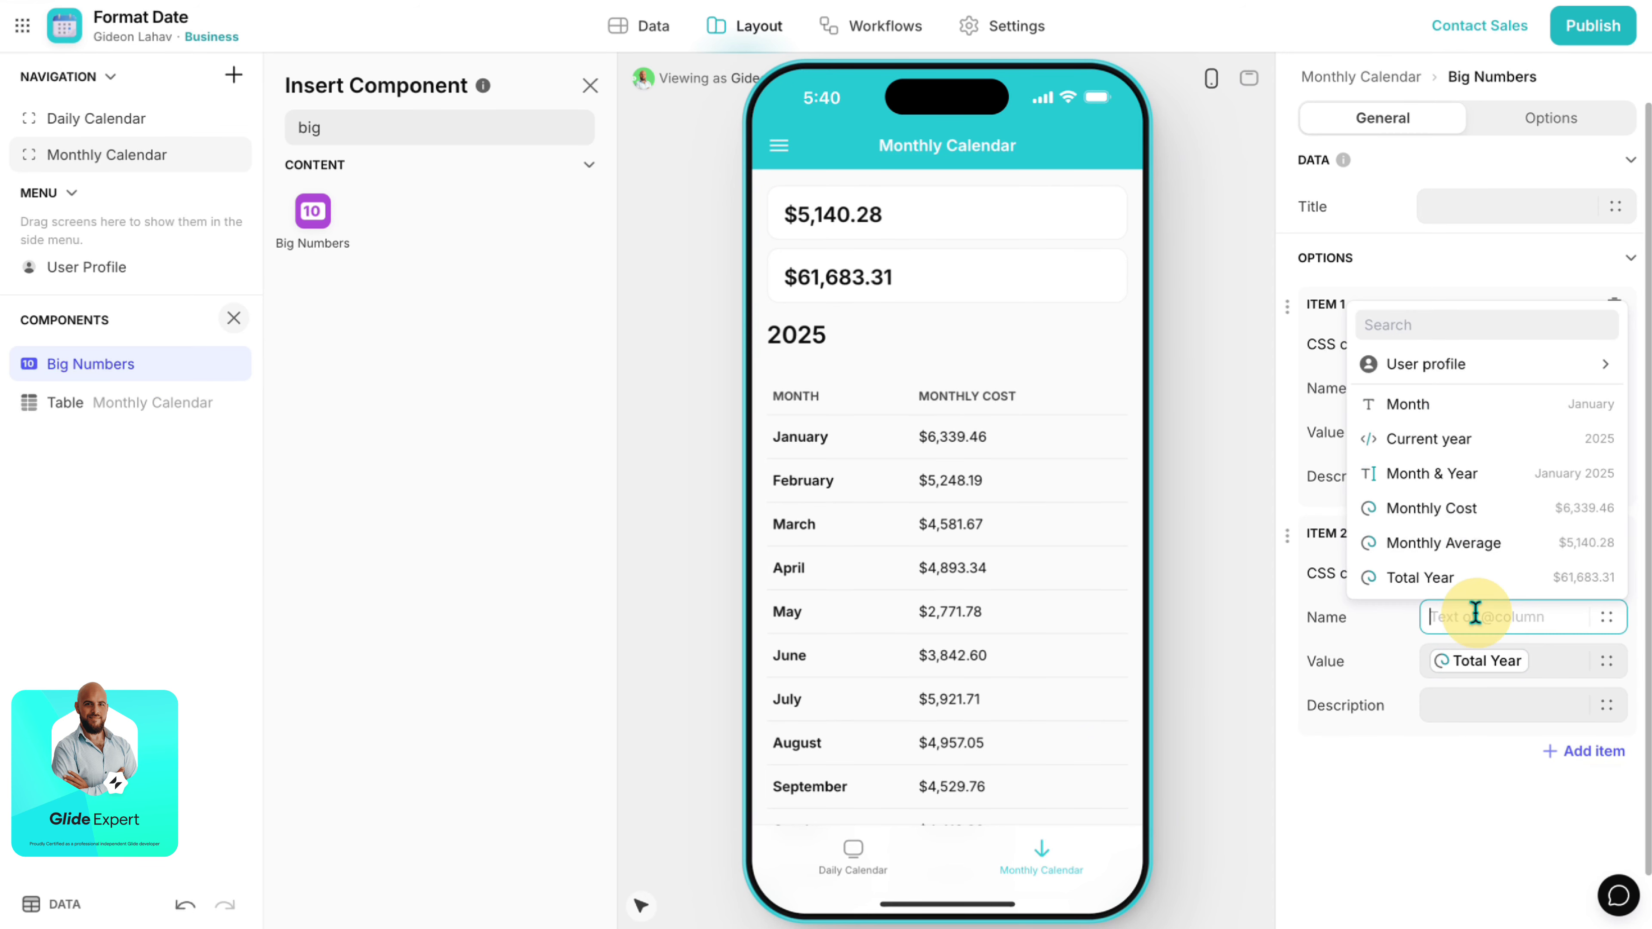
text(To)
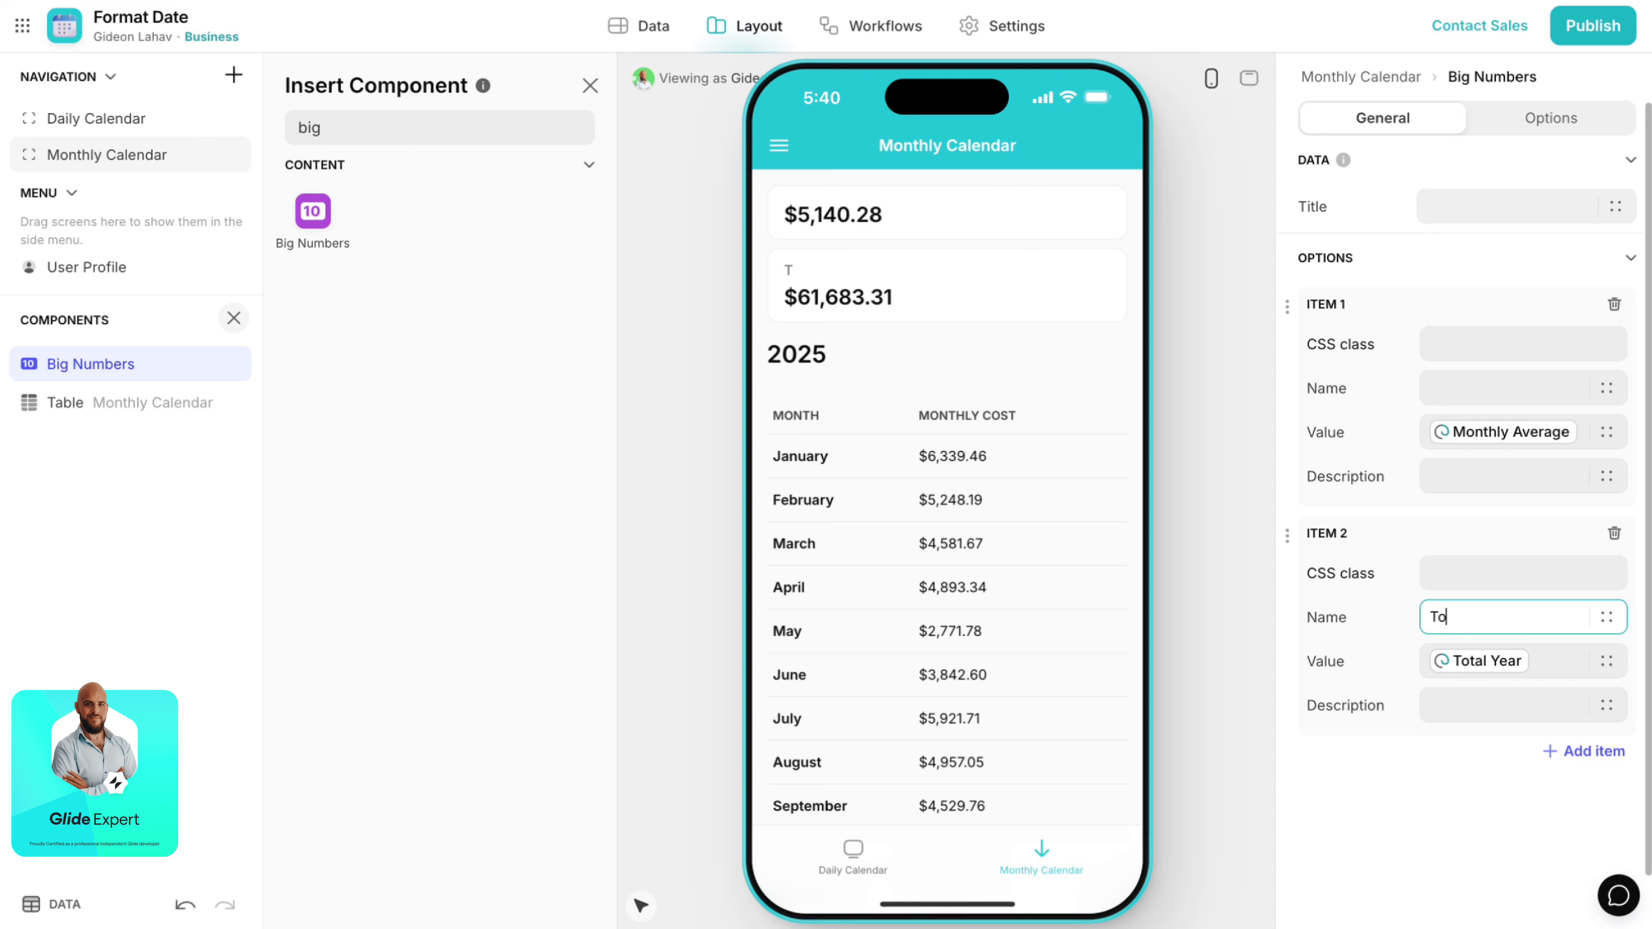
text(tal year)
Name the first Big Numbers item "Monthly Average" and close the component picker.
click(1517, 376)
text(MOnthly Average)
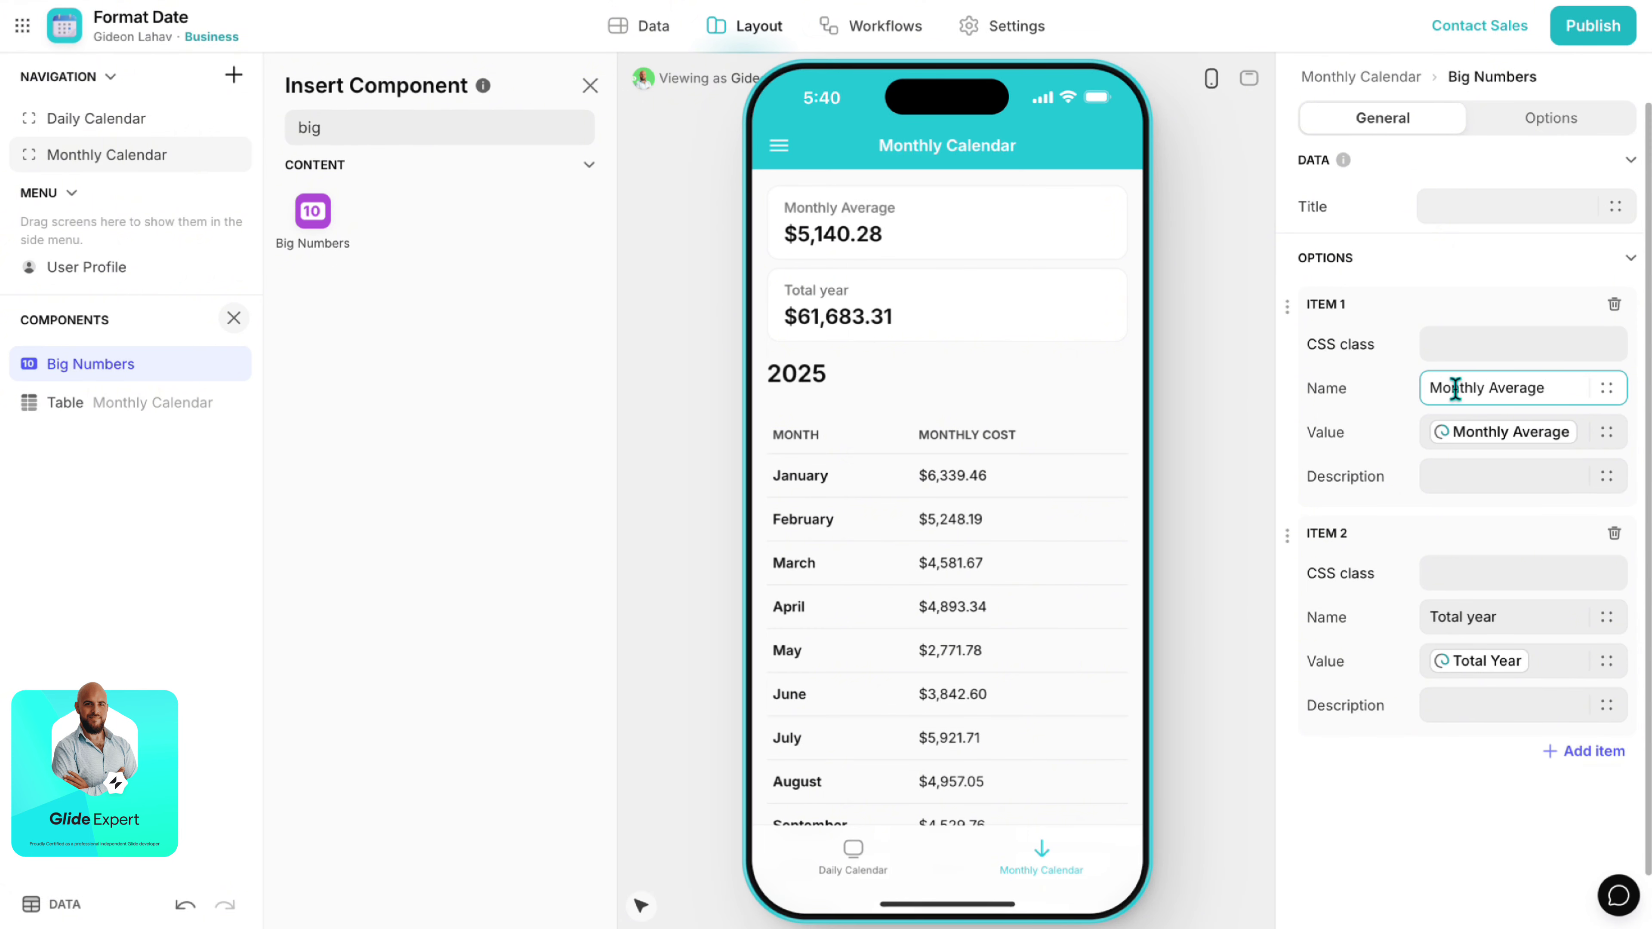
click(1415, 834)
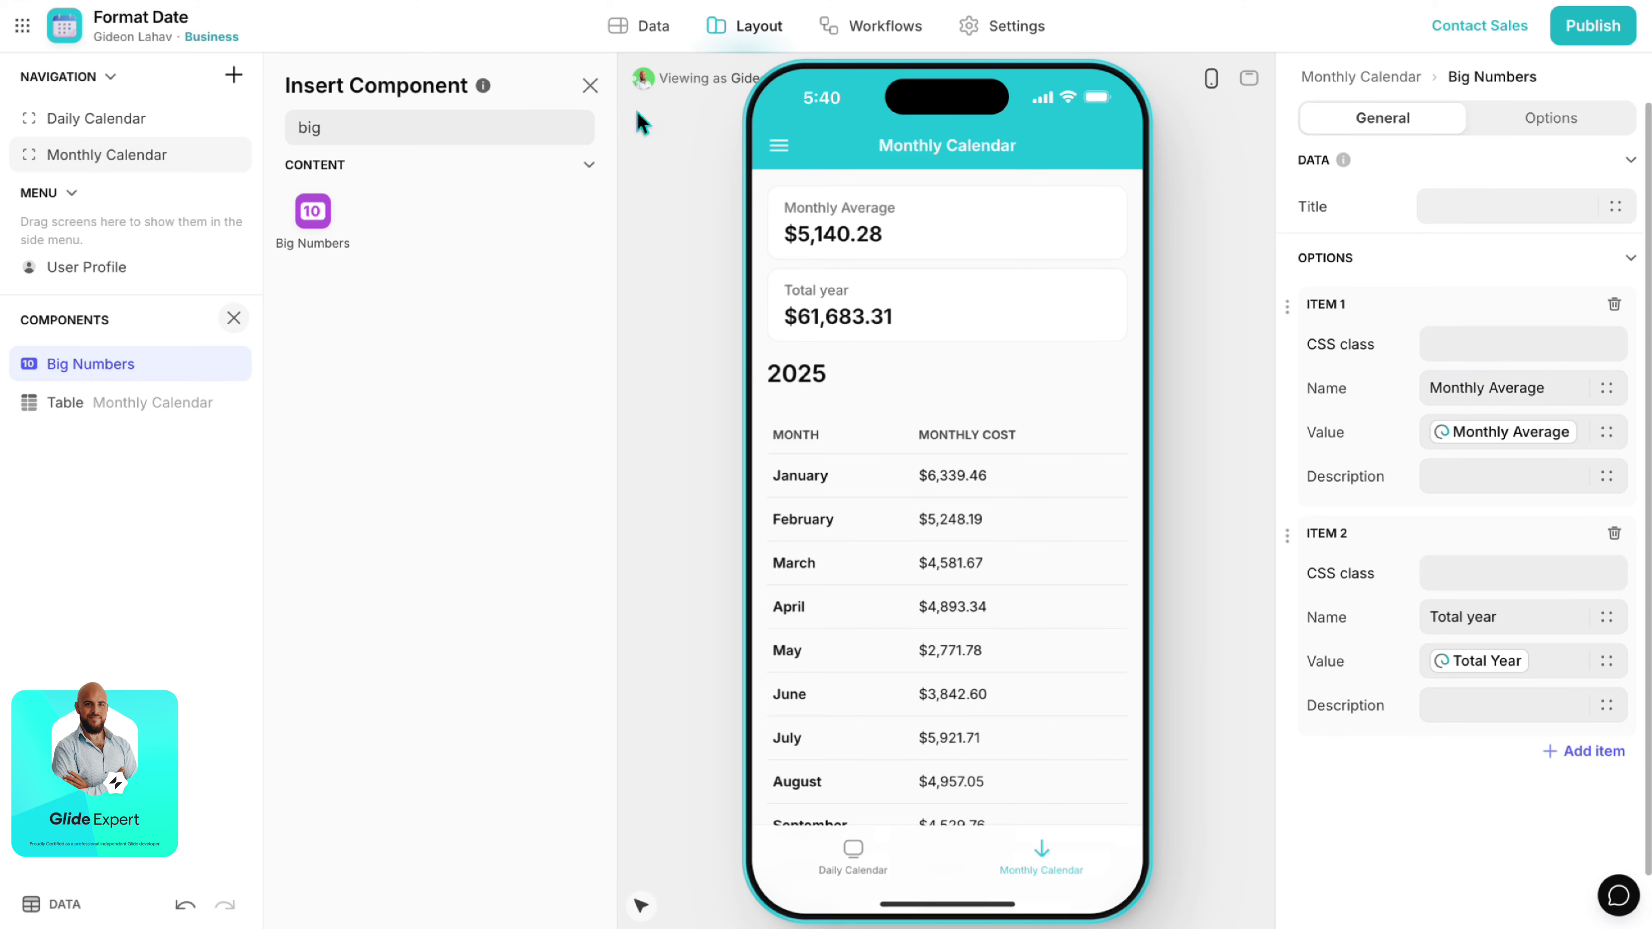
click(590, 86)
Review the Monthly Cost, Monthly Average and Total Year columns in the Monthly Calendar data table.
click(651, 27)
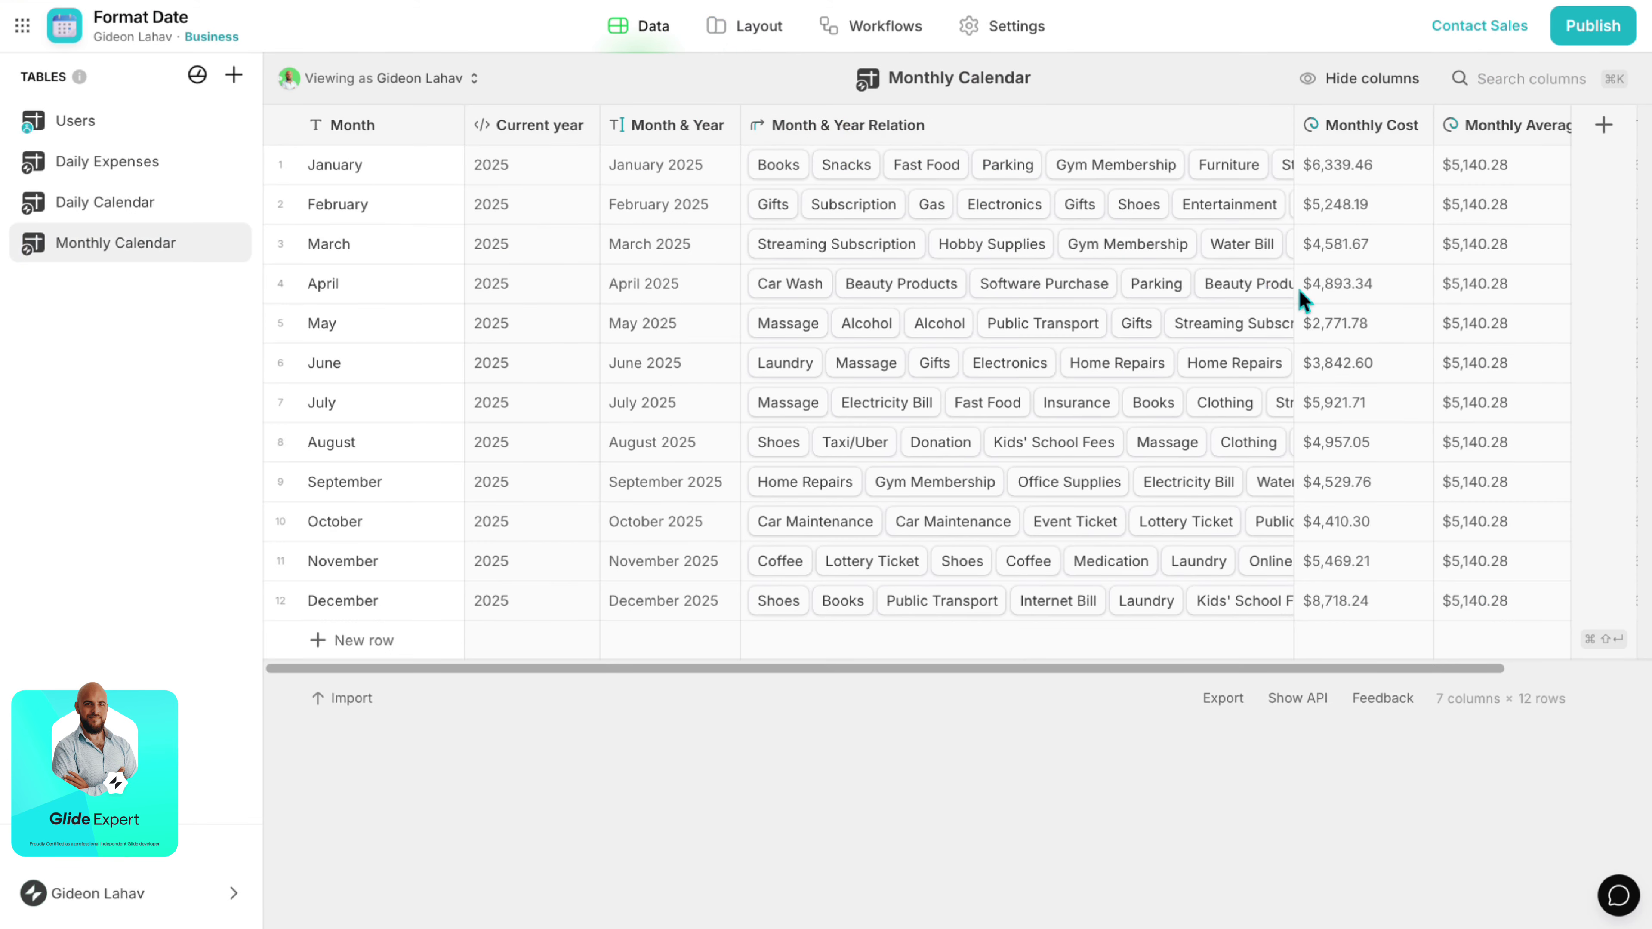
scroll(1302, 301, right, 3)
drag(1345, 165, 1346, 528)
drag(1509, 204, 1528, 540)
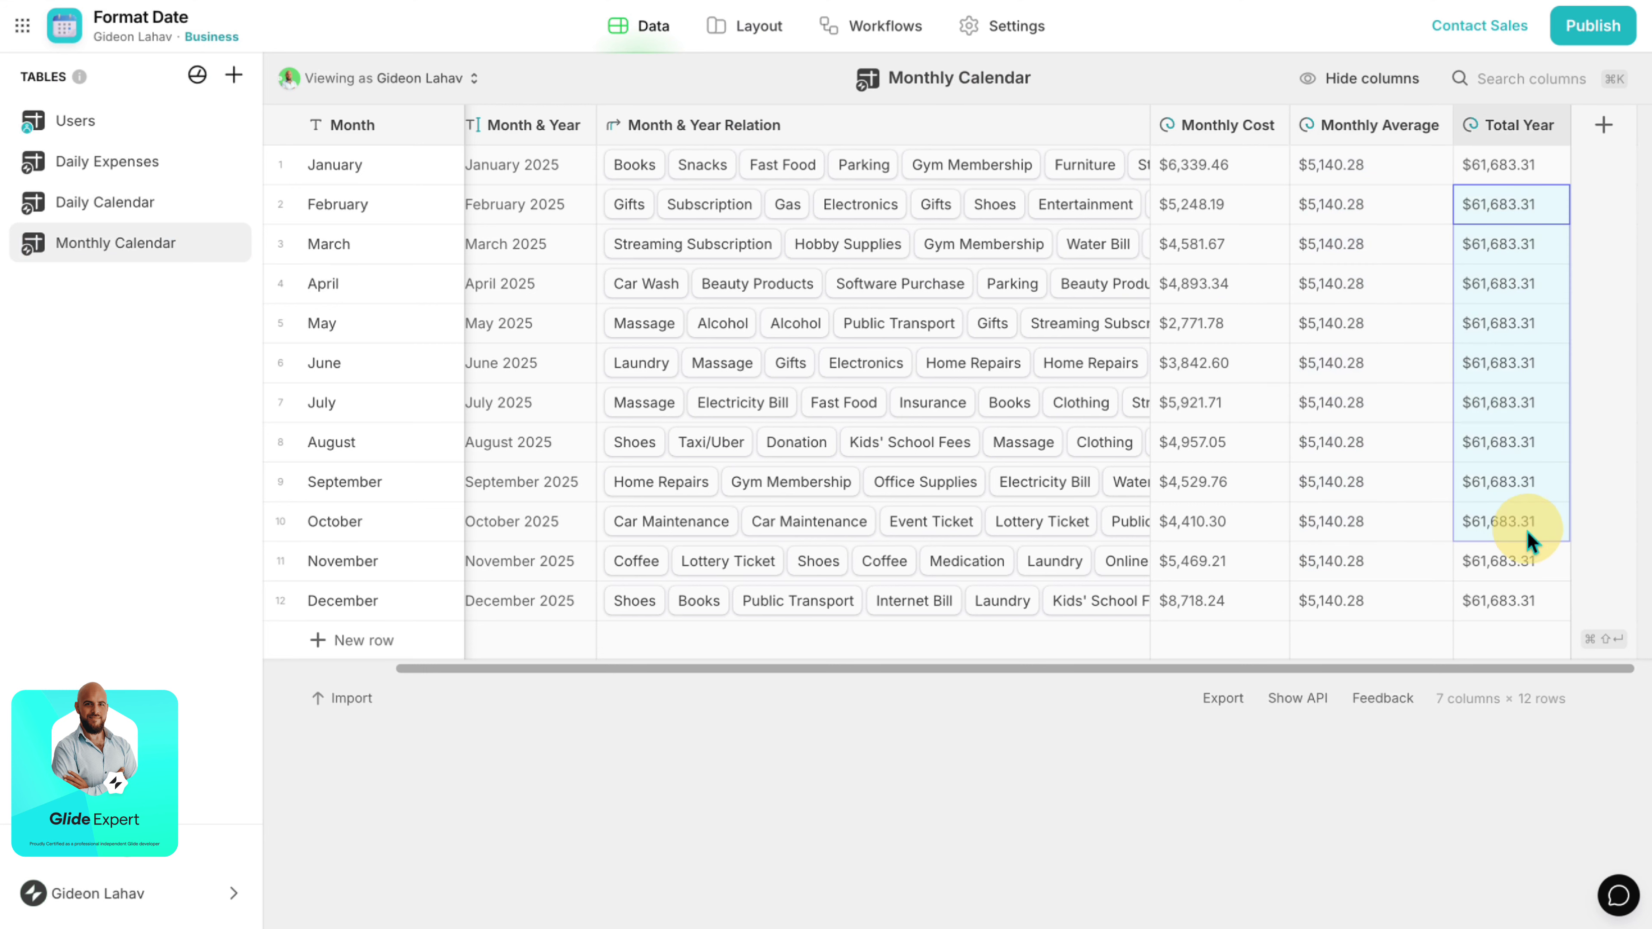
click(1202, 365)
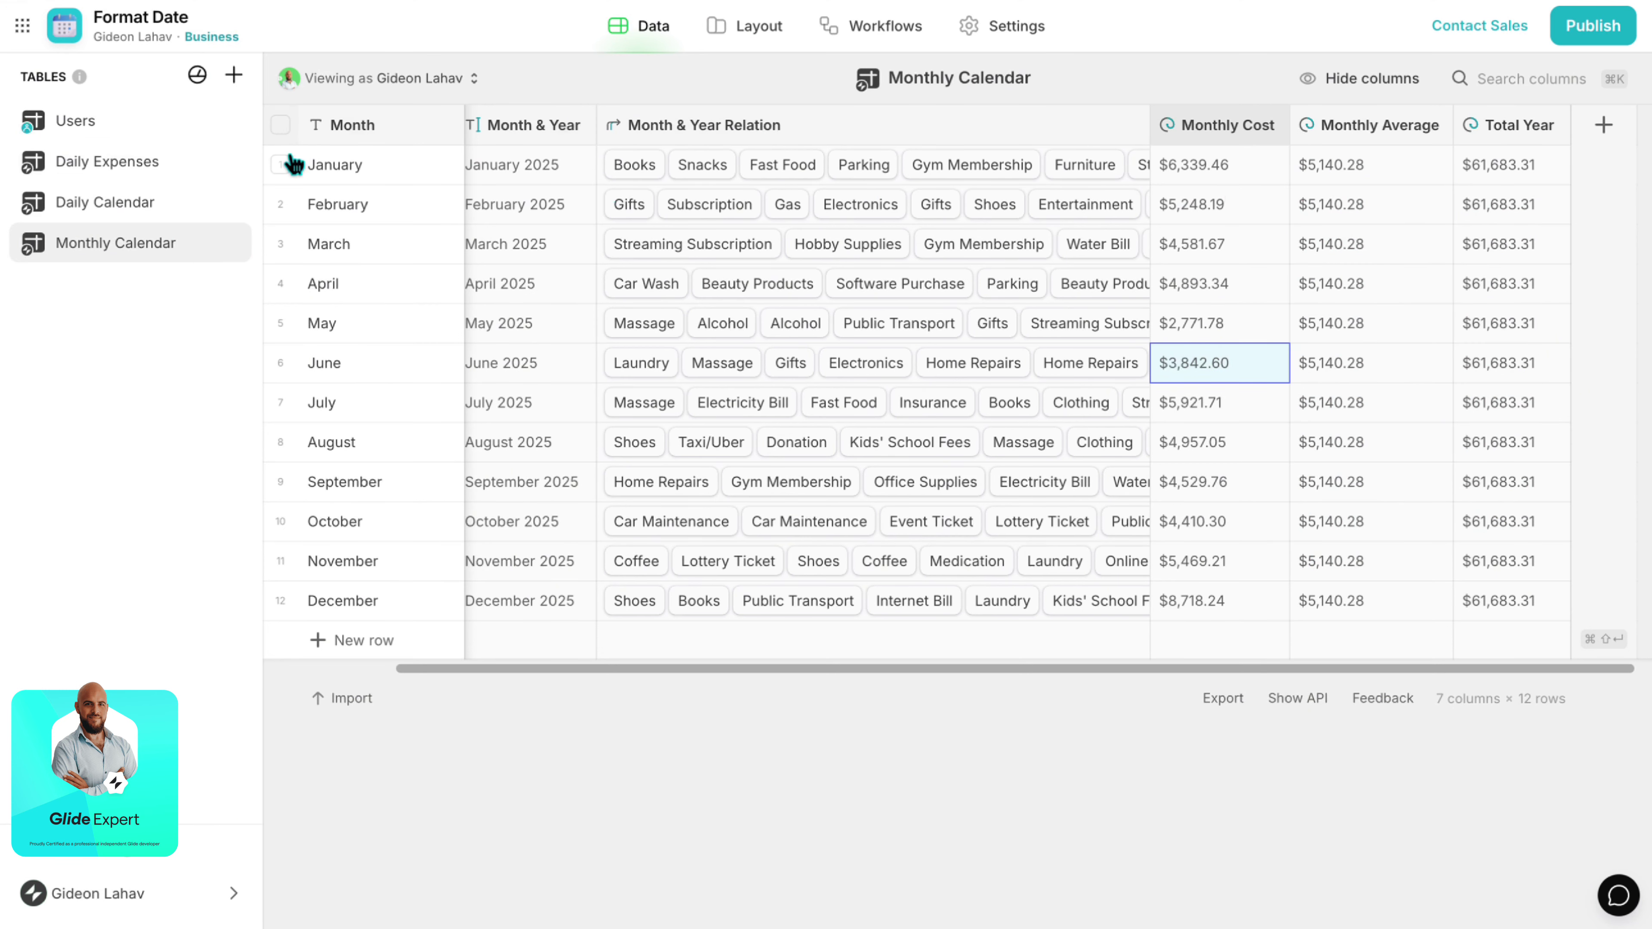
Return to the layout and clear the title of the Monthly Calendar table component.
click(757, 27)
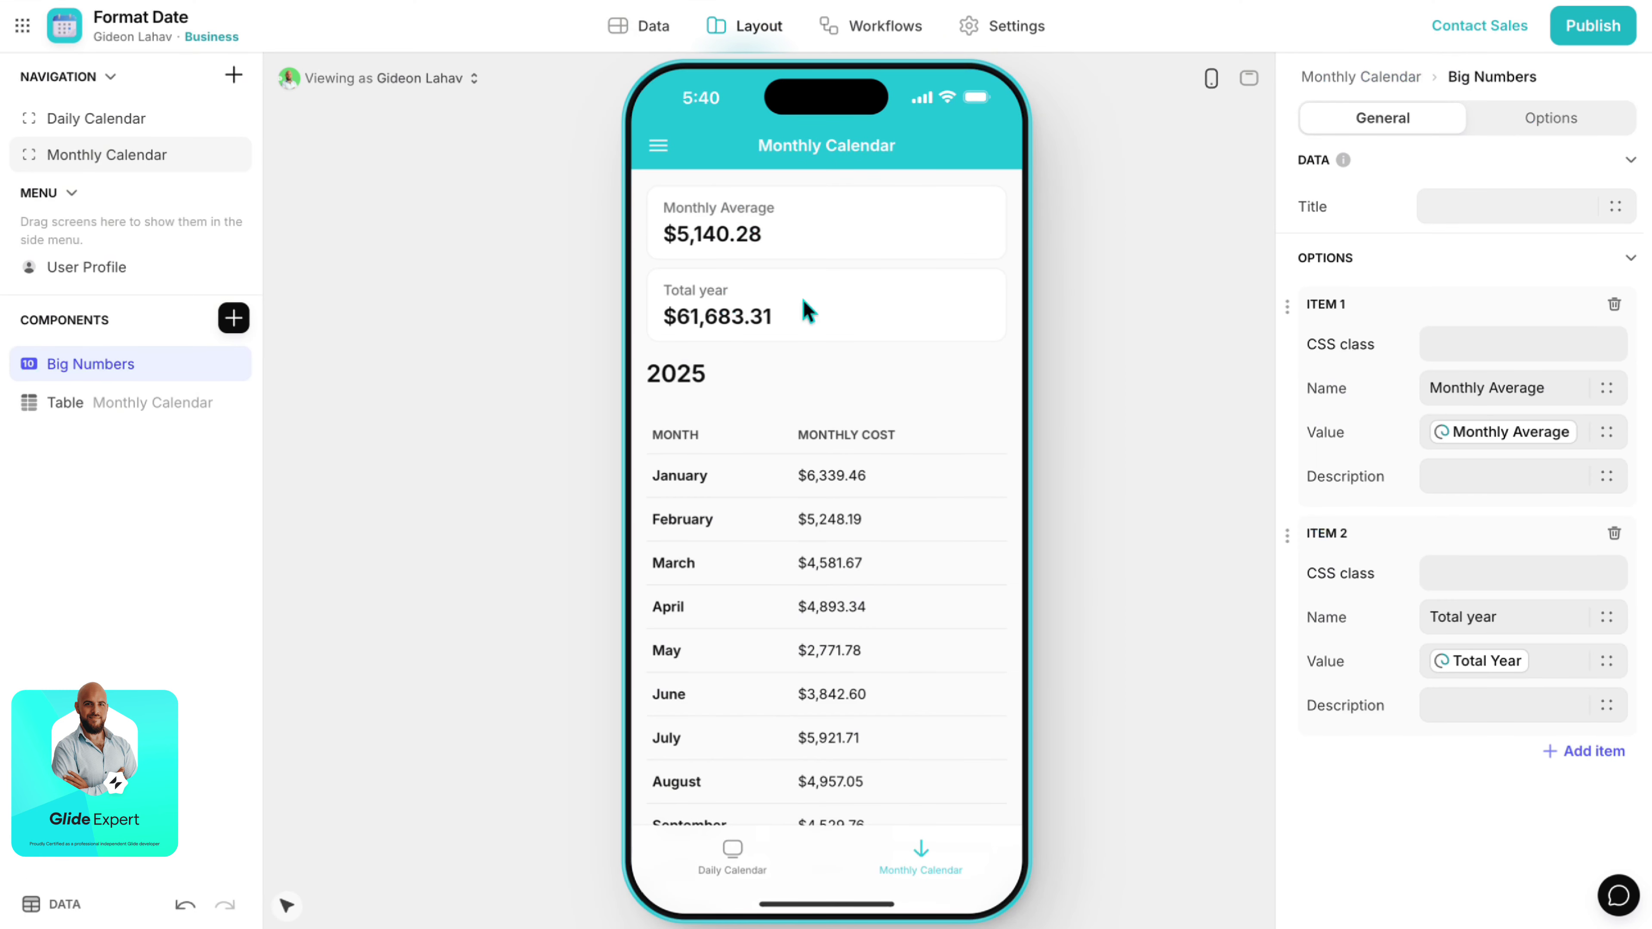
click(133, 402)
click(1547, 250)
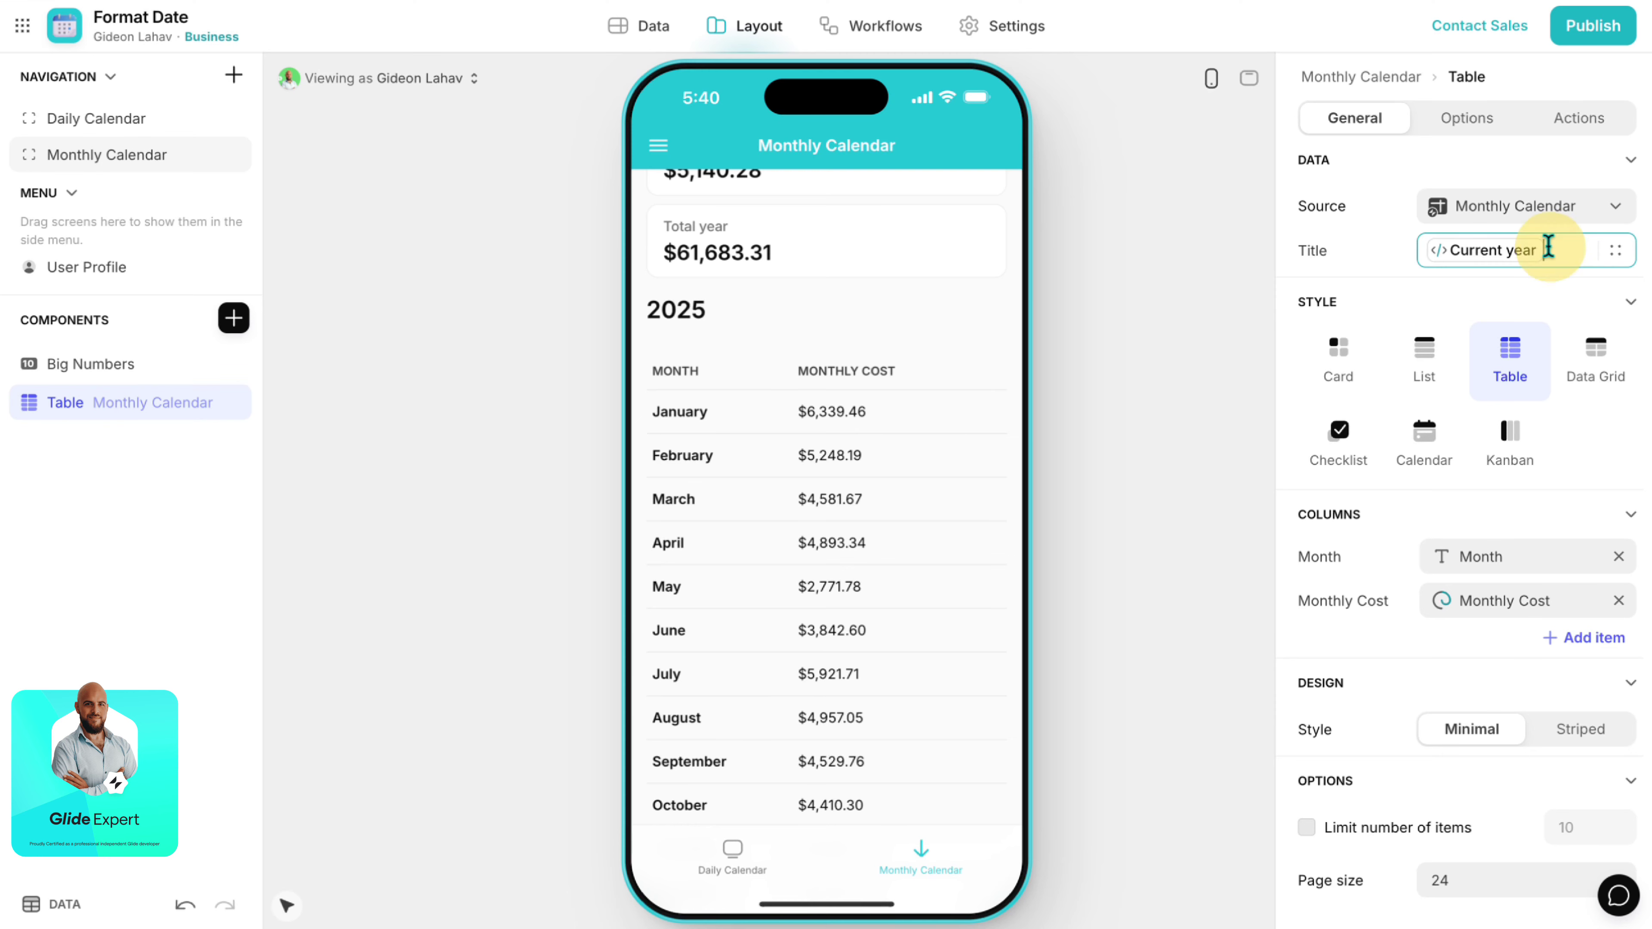
key(ctrl+a)
key(BackSpace)
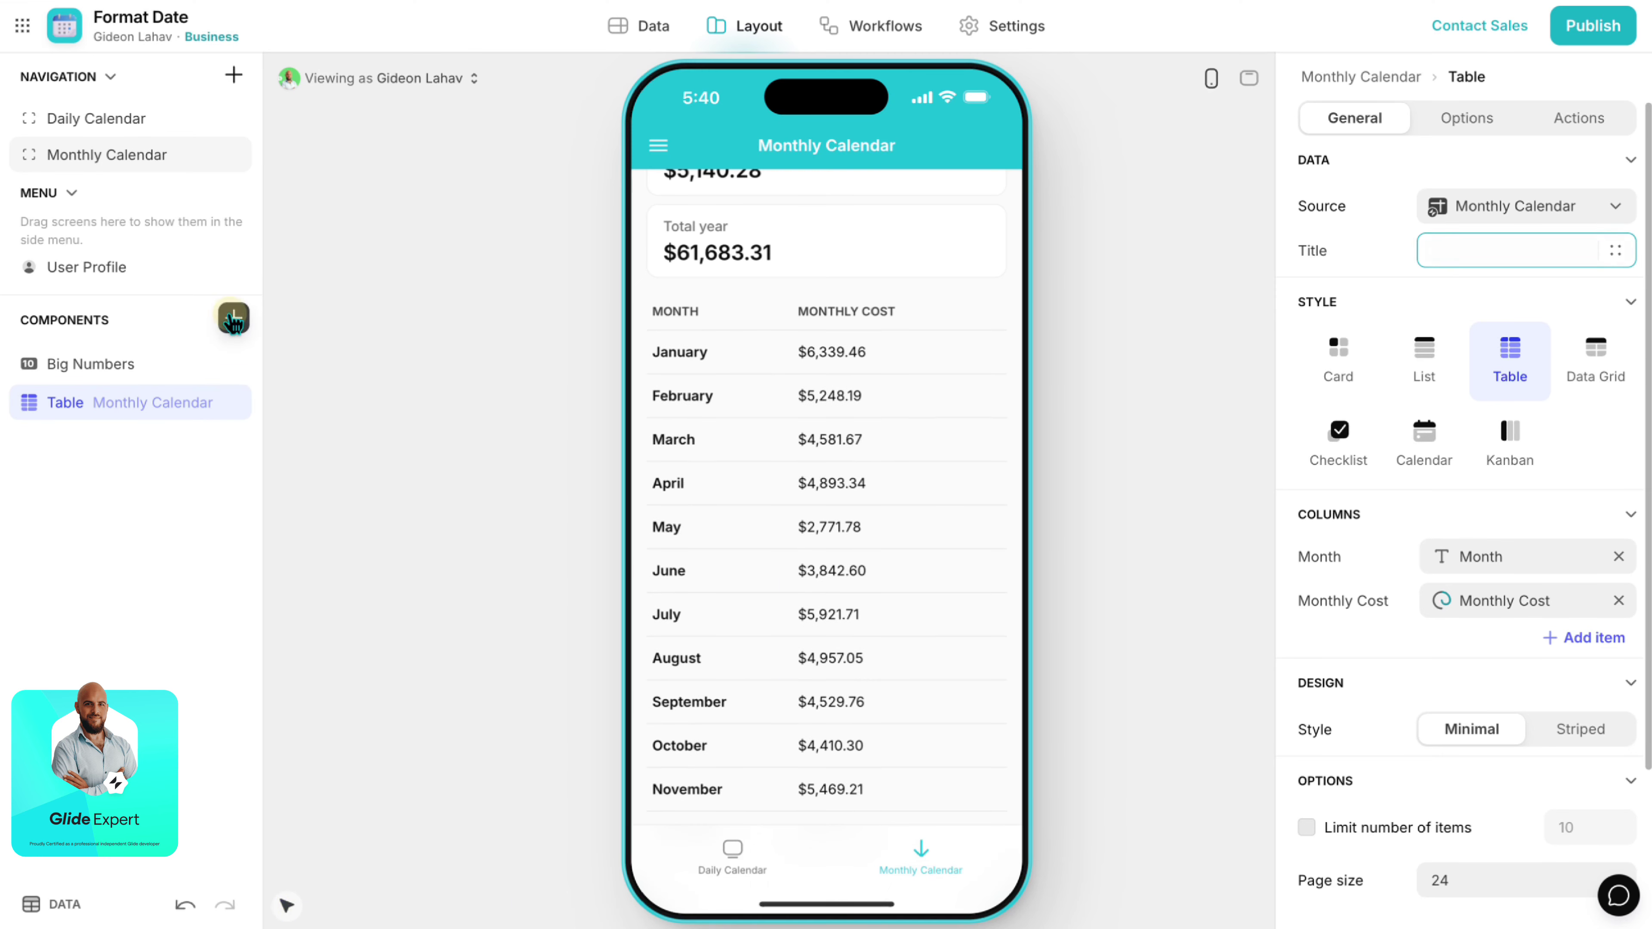
Insert a centred Text component showing Current year above the Big Numbers, styled as Headline XLarge.
click(232, 319)
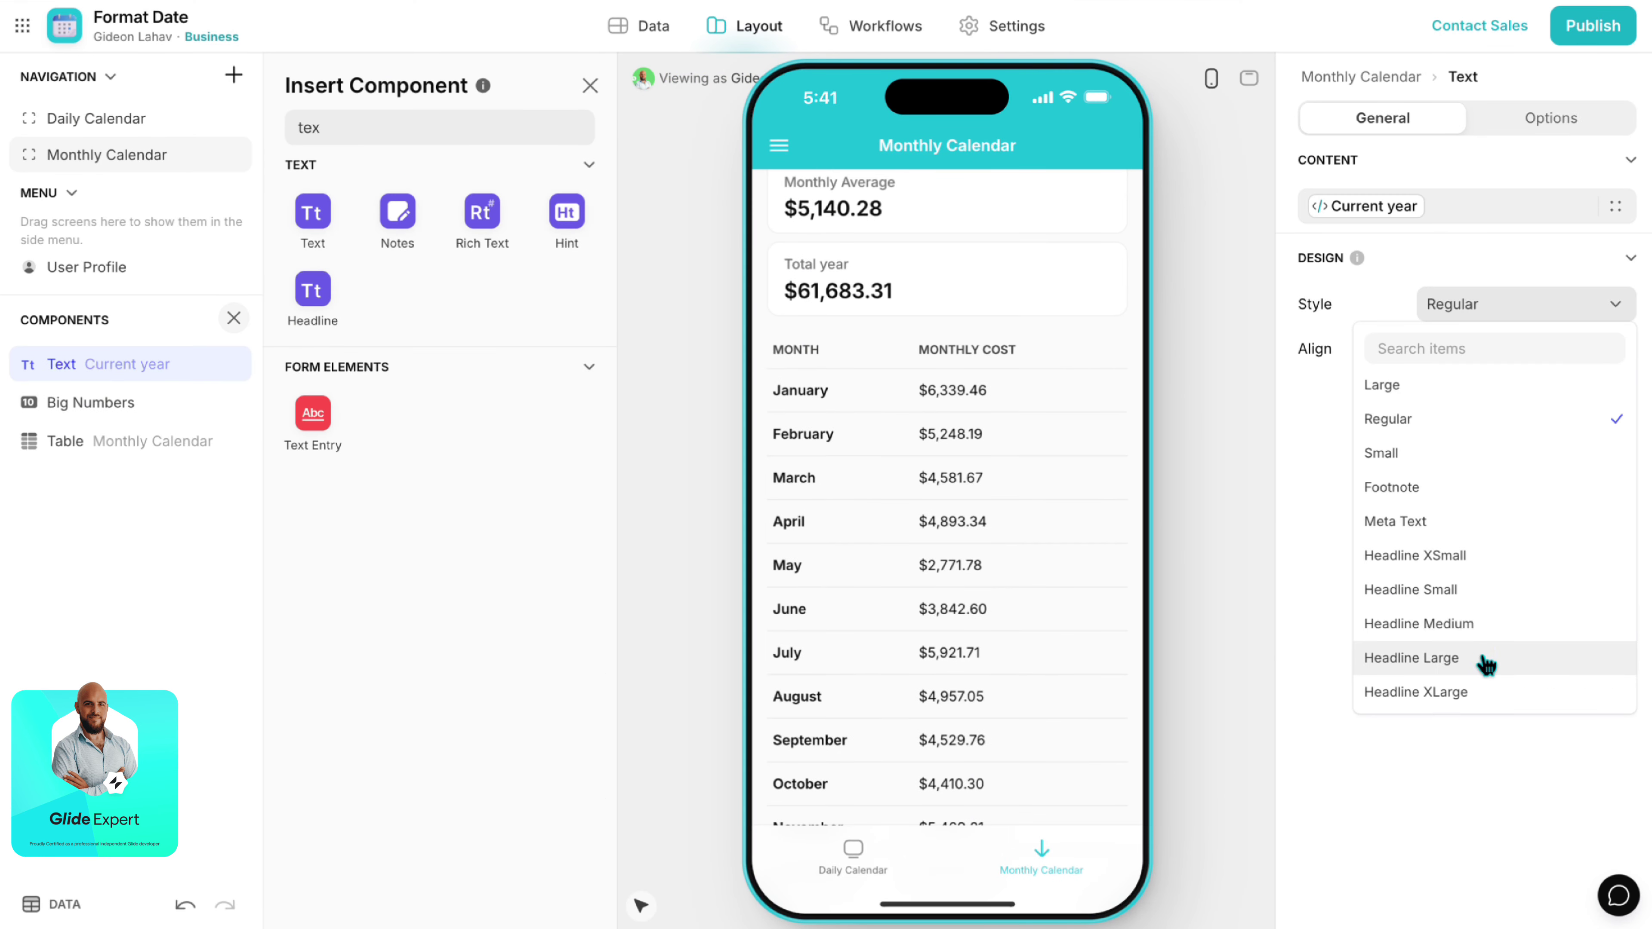
click(1481, 660)
click(1568, 313)
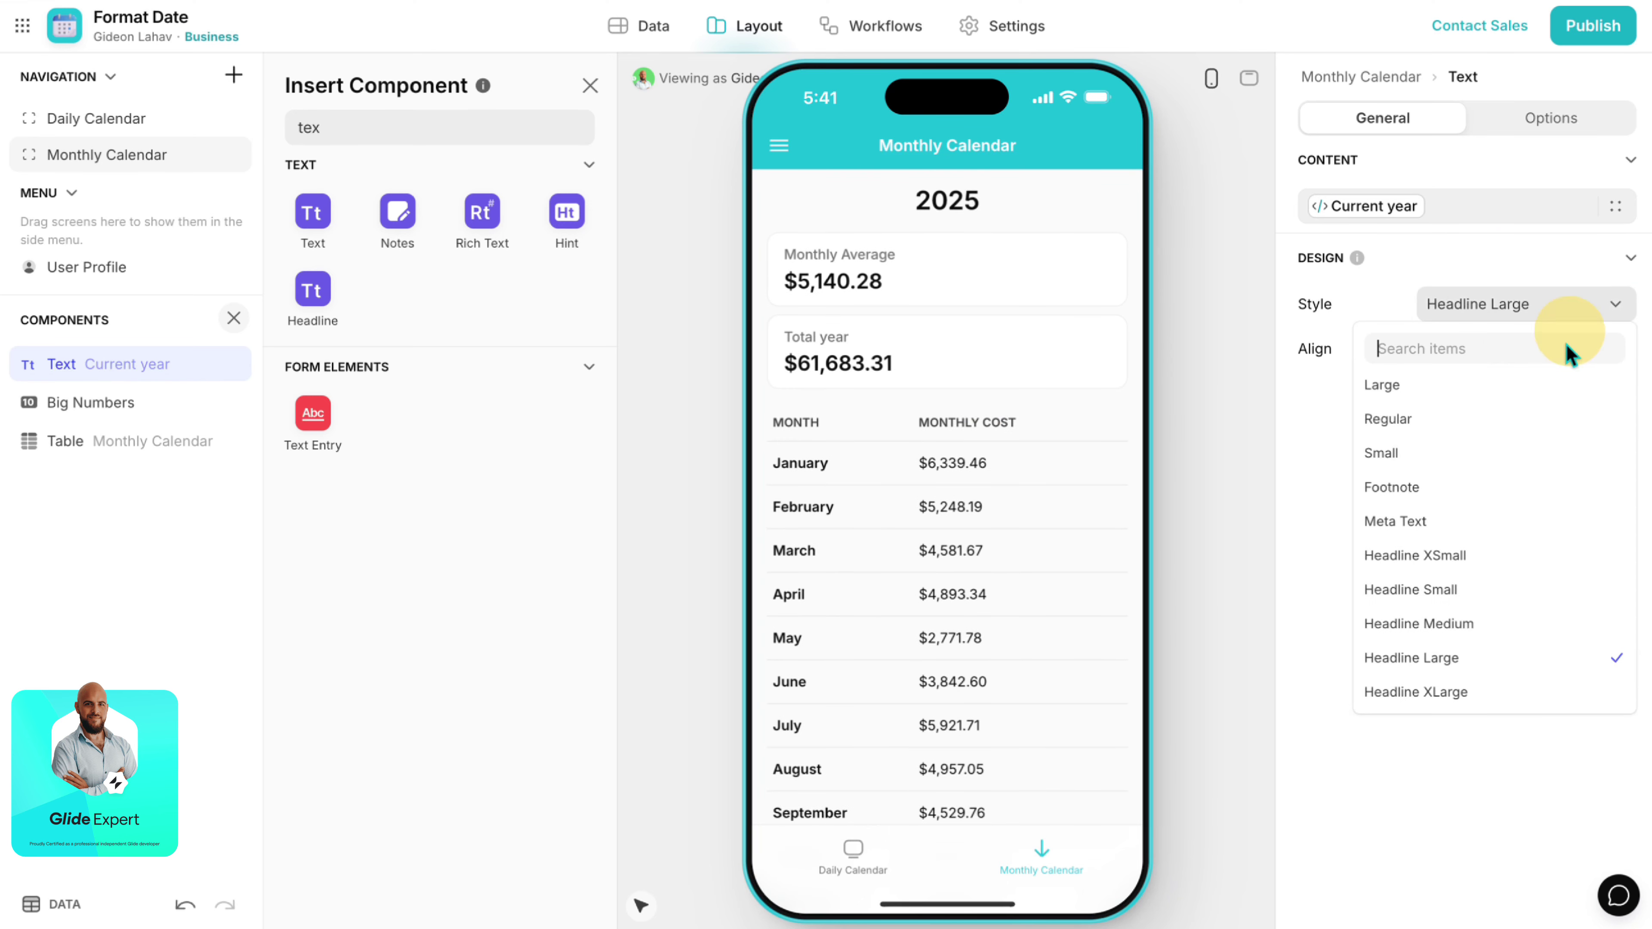
click(1463, 695)
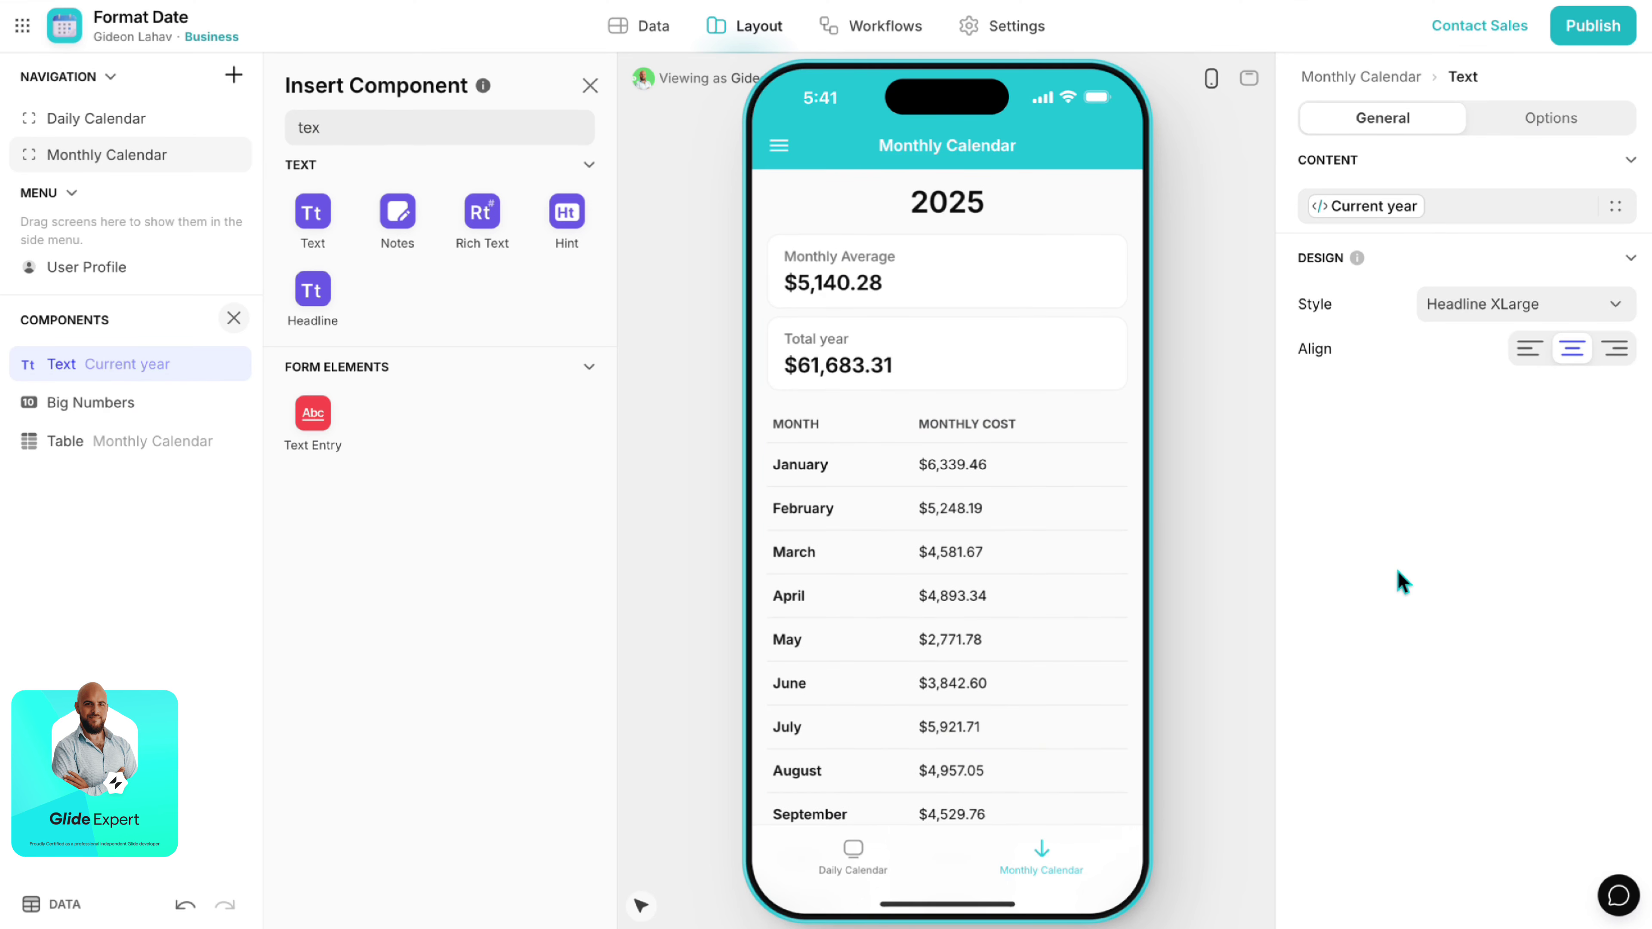
scroll(988, 387, down, 2)
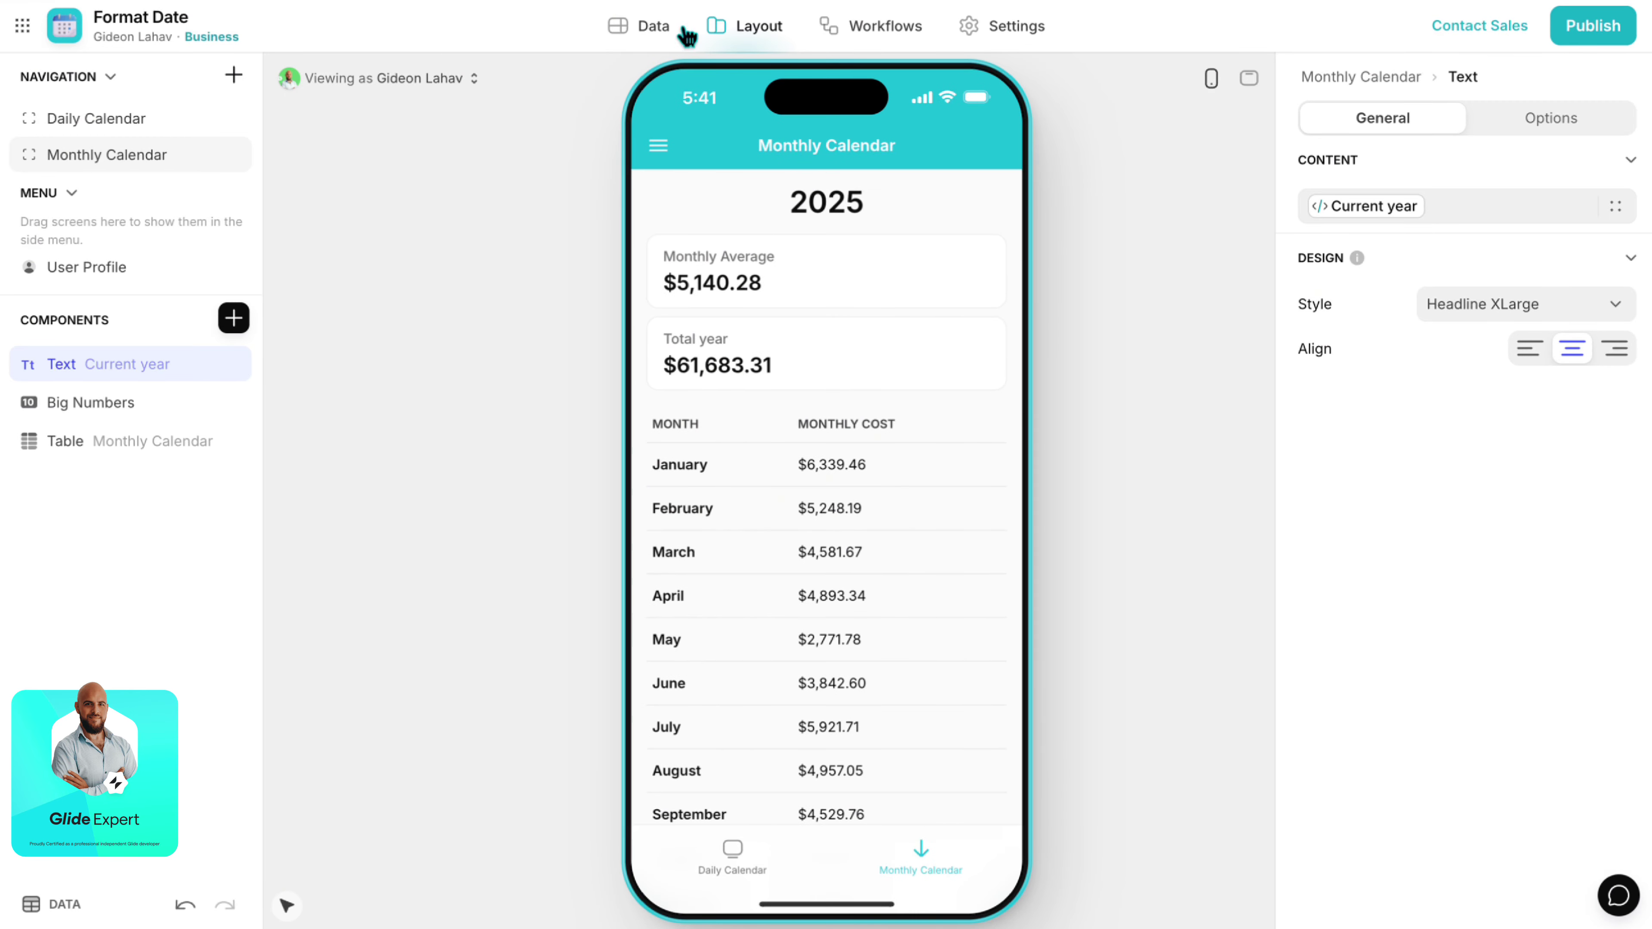
Duplicate the Monthly Cost rollup column in the Monthly Calendar data as Total items, counting Title through the Month & Year Relation.
click(655, 28)
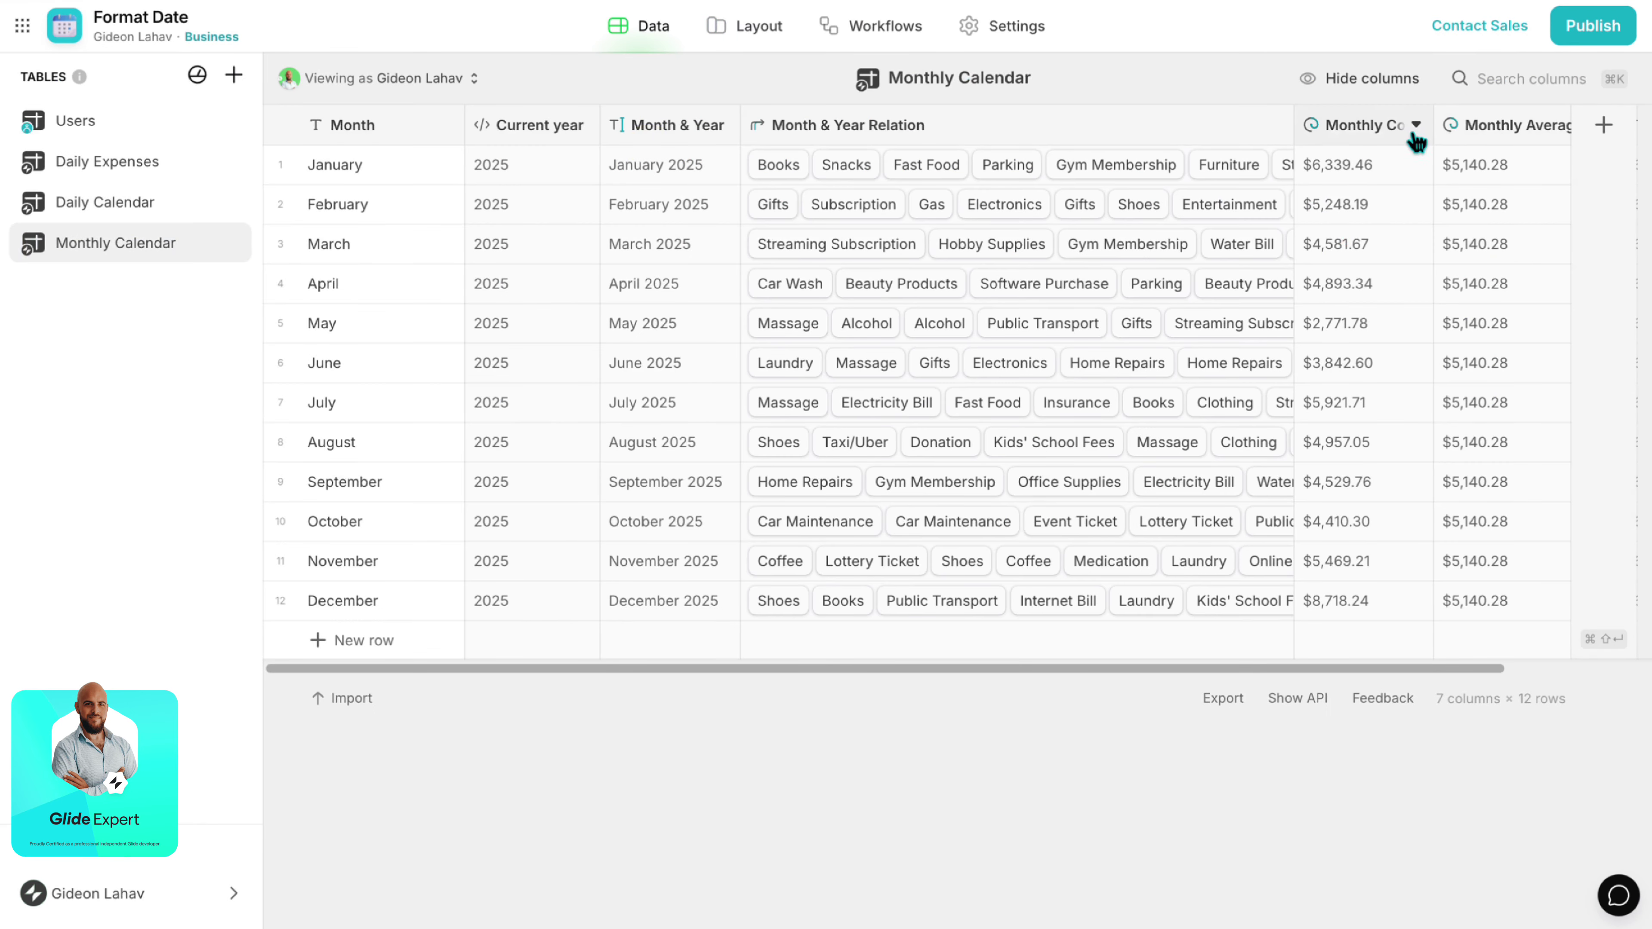
click(1416, 129)
click(1192, 199)
text(Tot)
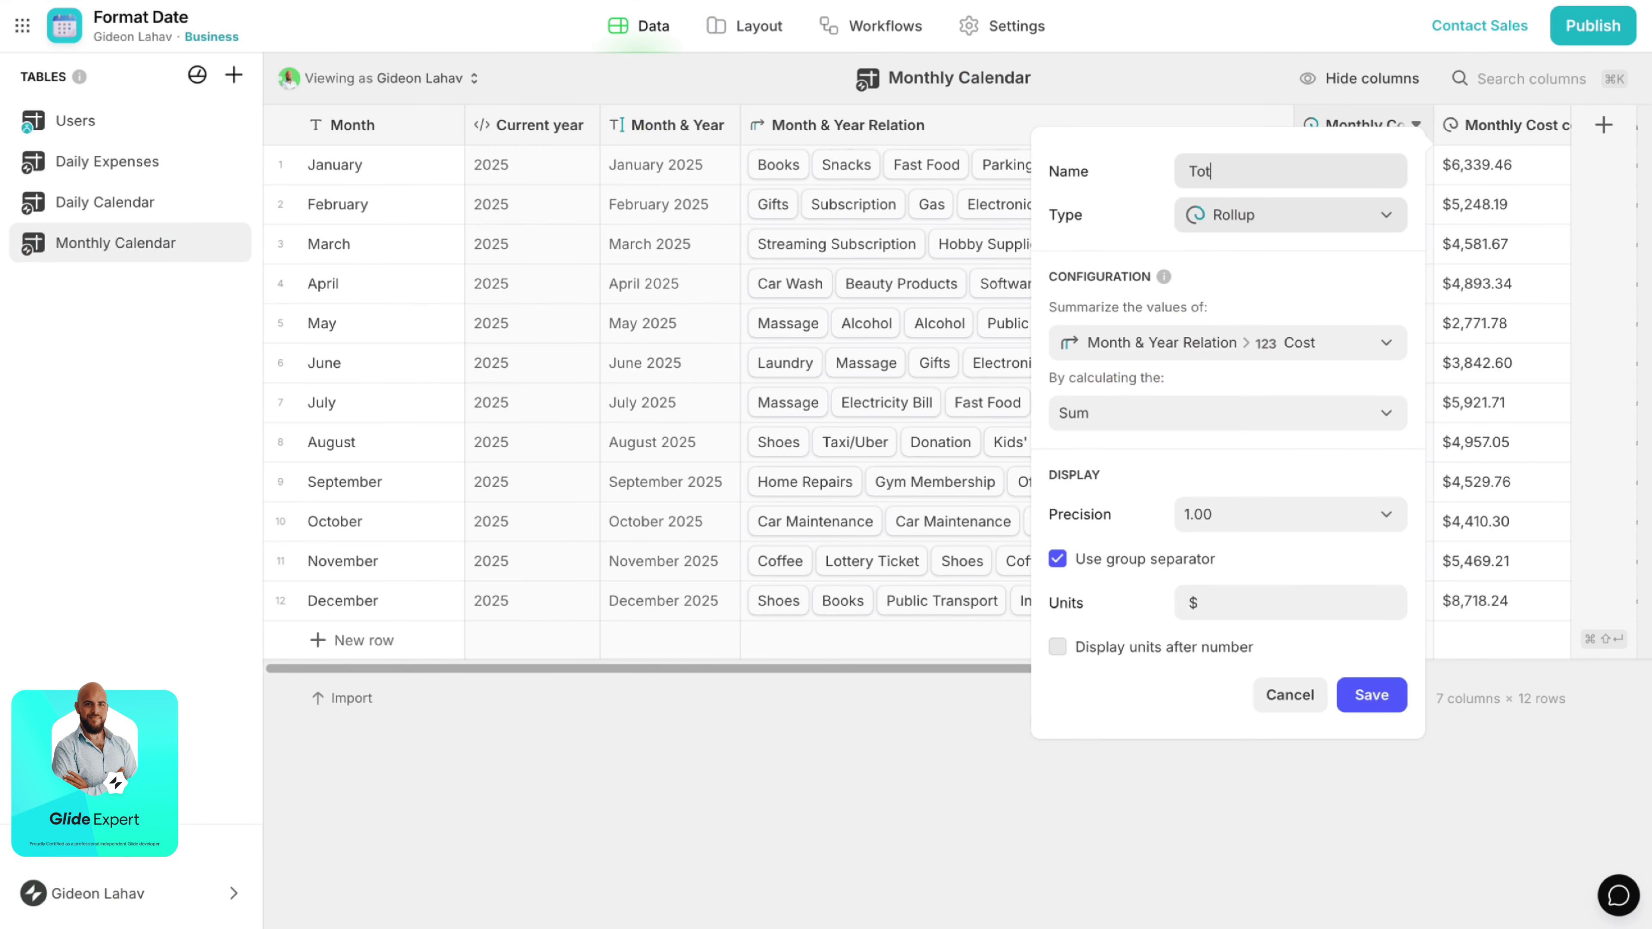
text(al of)
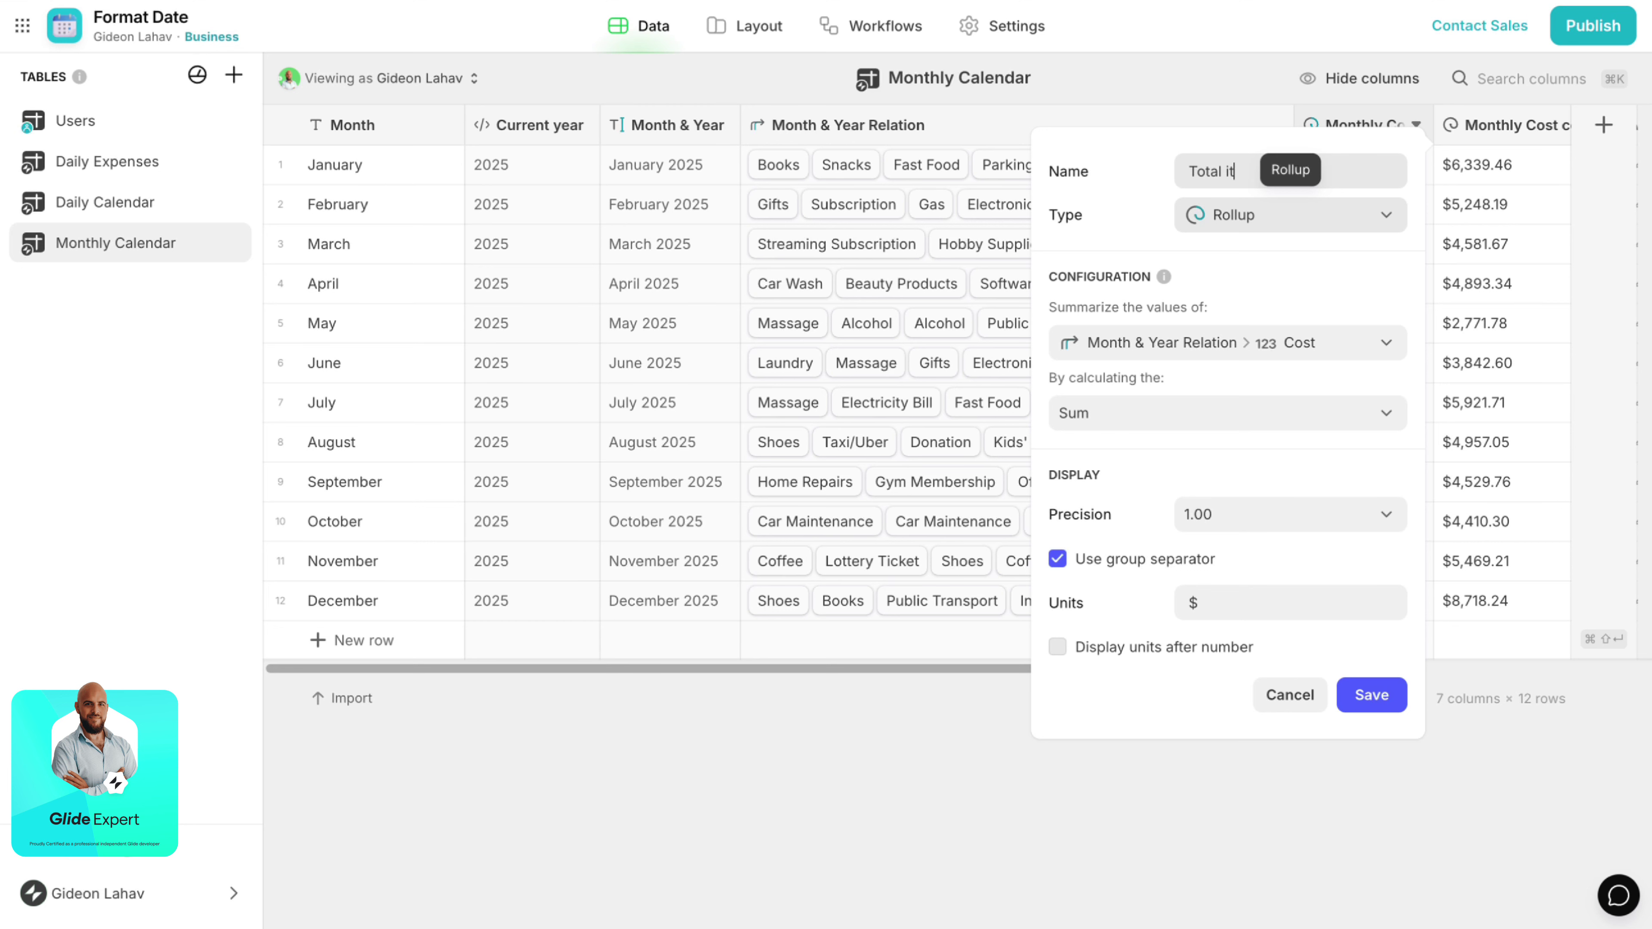
click(1242, 345)
mouse_move(1232, 426)
click(885, 424)
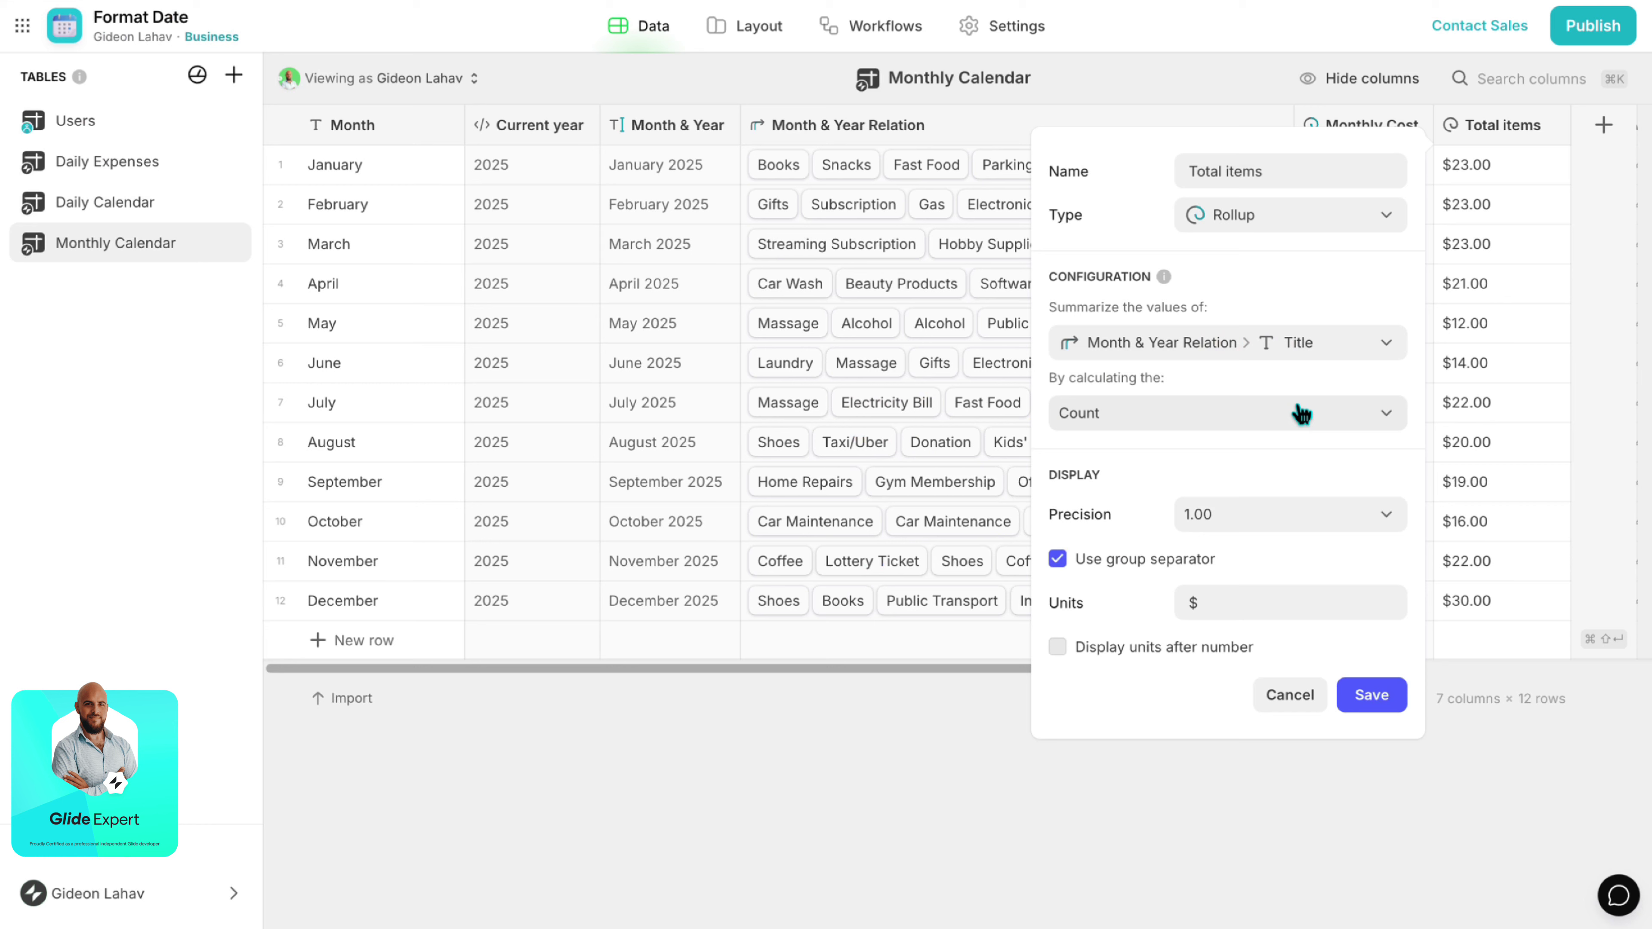
Set the Total items precision to 1, remove its $ units and save the column.
click(1190, 517)
click(1236, 549)
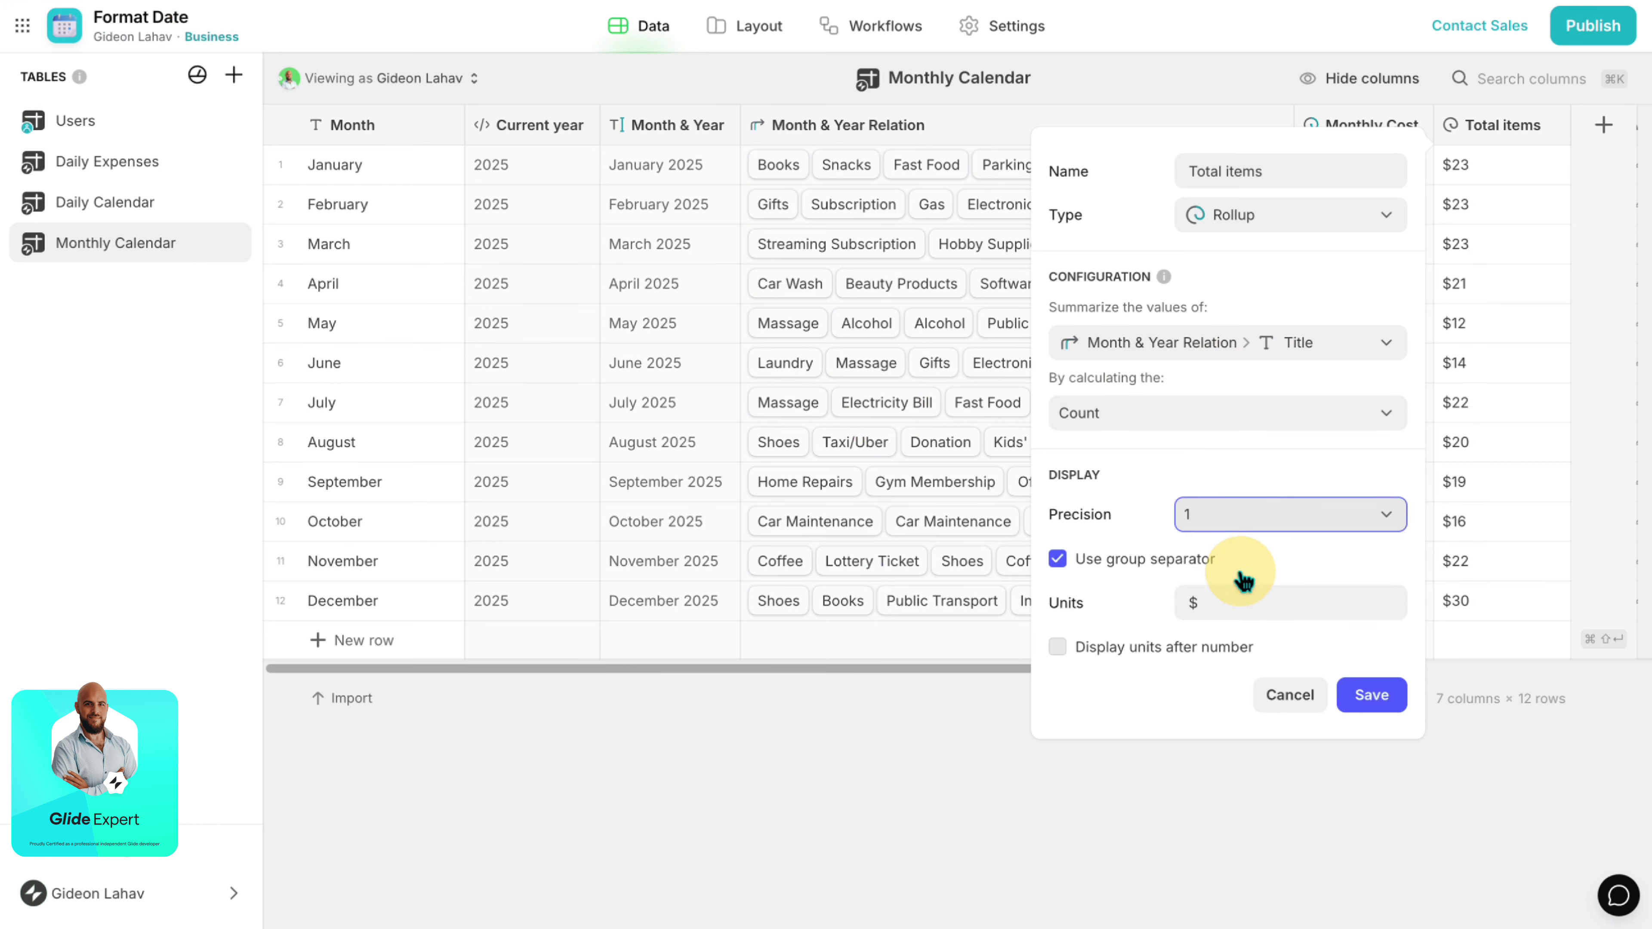
click(1243, 605)
key(BackSpace)
click(1365, 694)
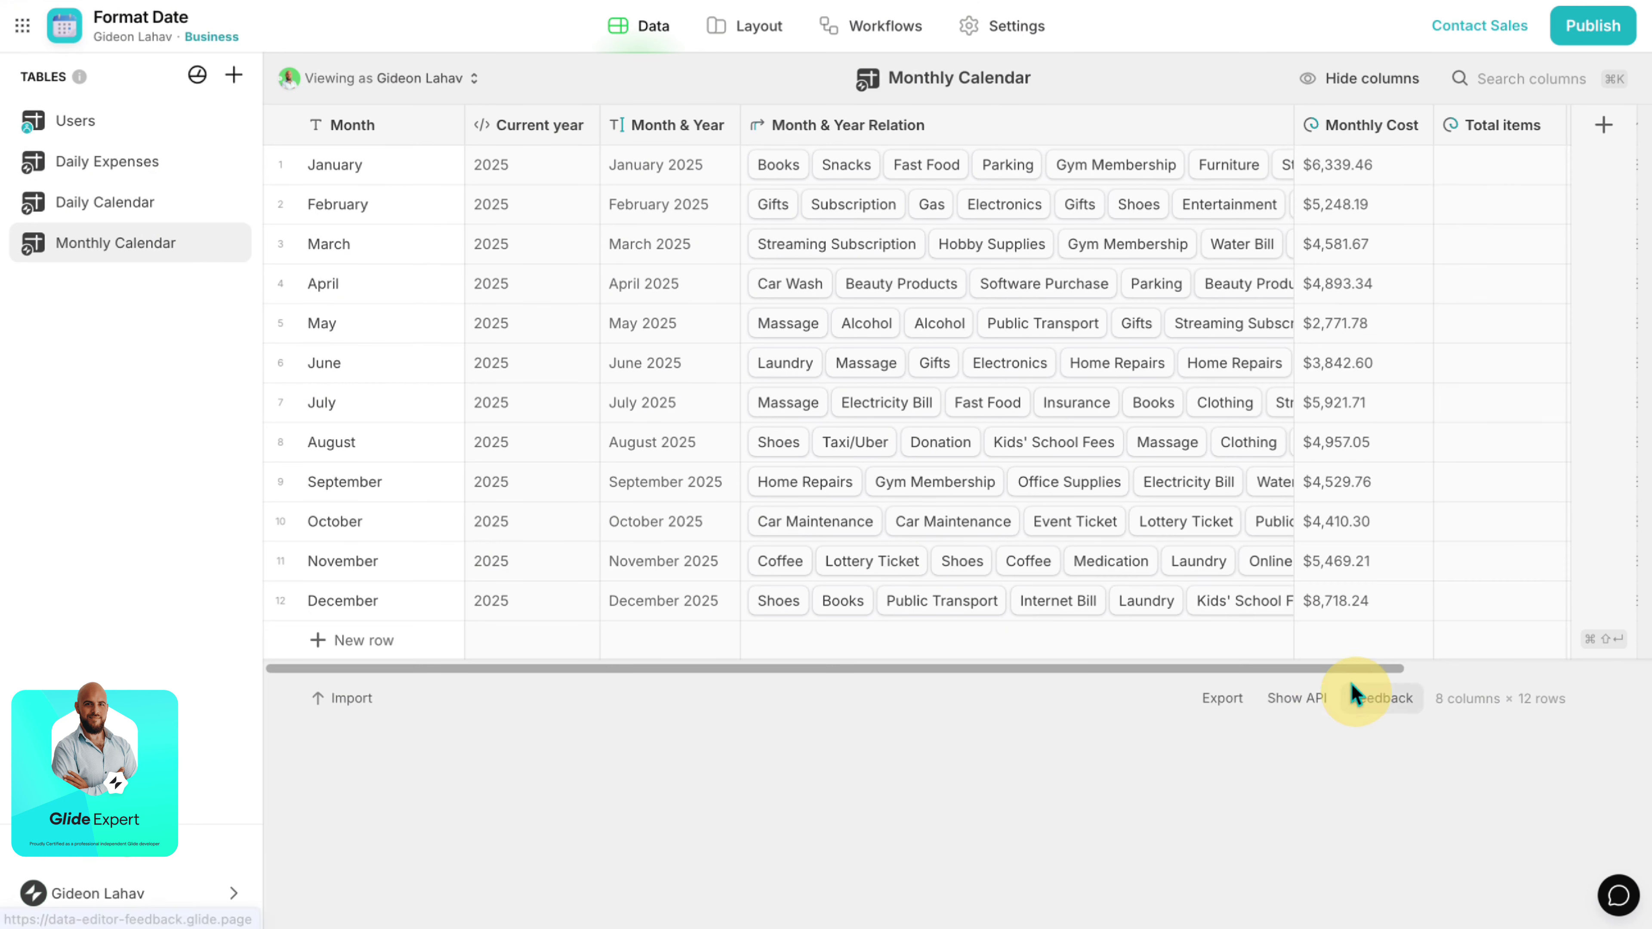
Return to the layout and add a Total items column to the Monthly Calendar table component.
click(758, 27)
click(140, 443)
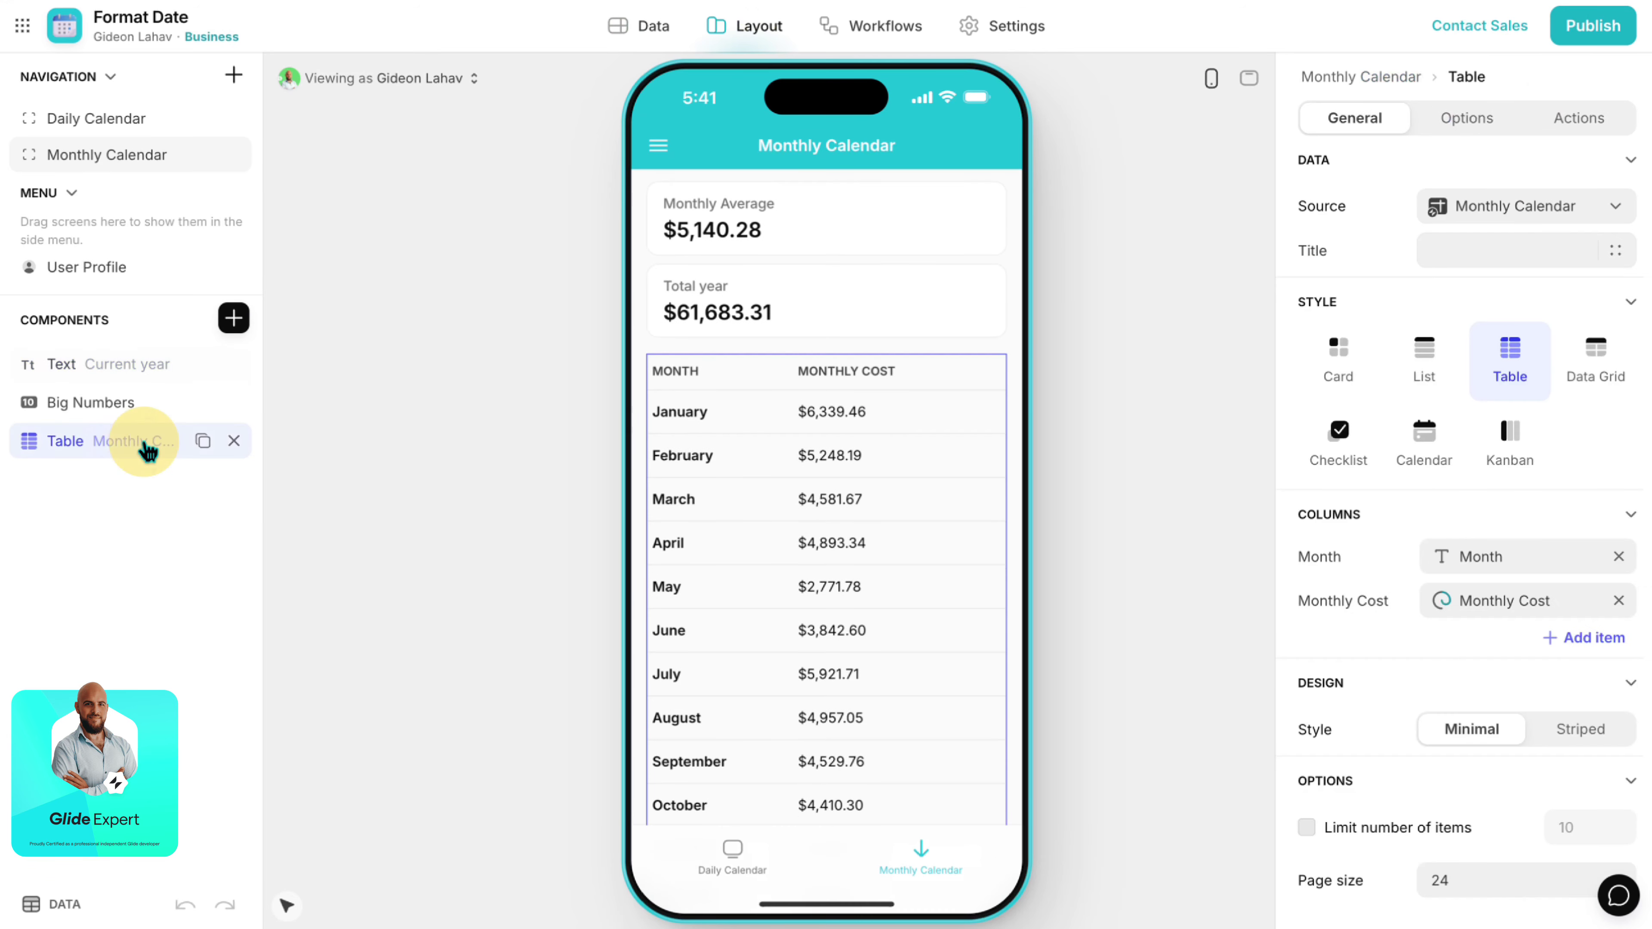
click(1587, 642)
click(1166, 628)
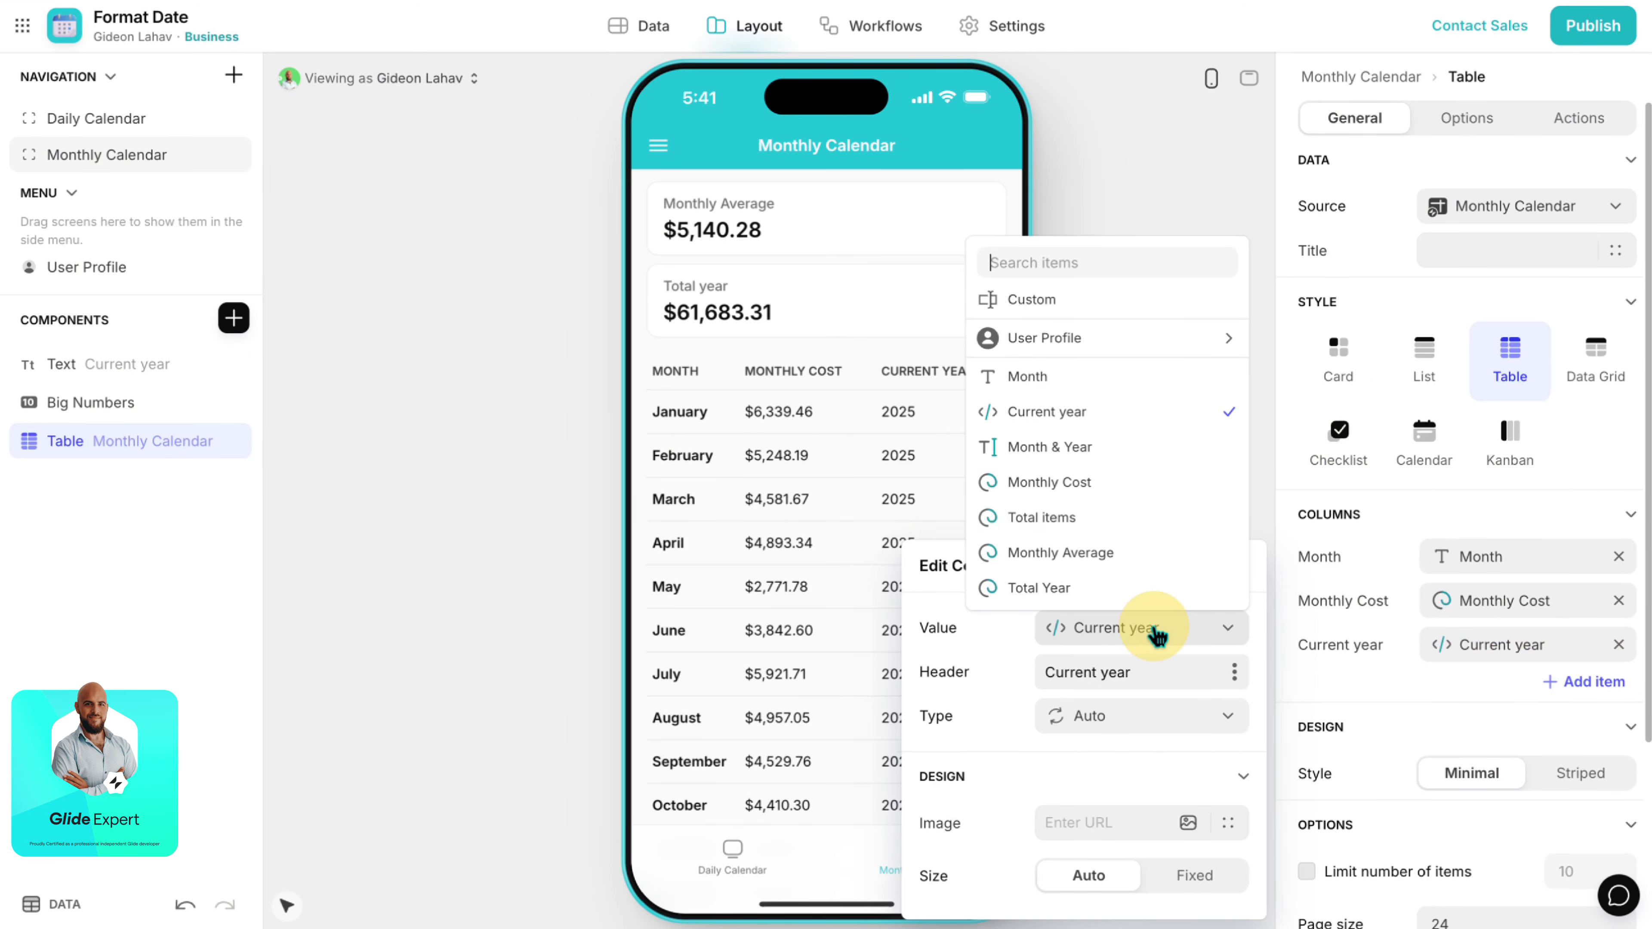
click(1112, 521)
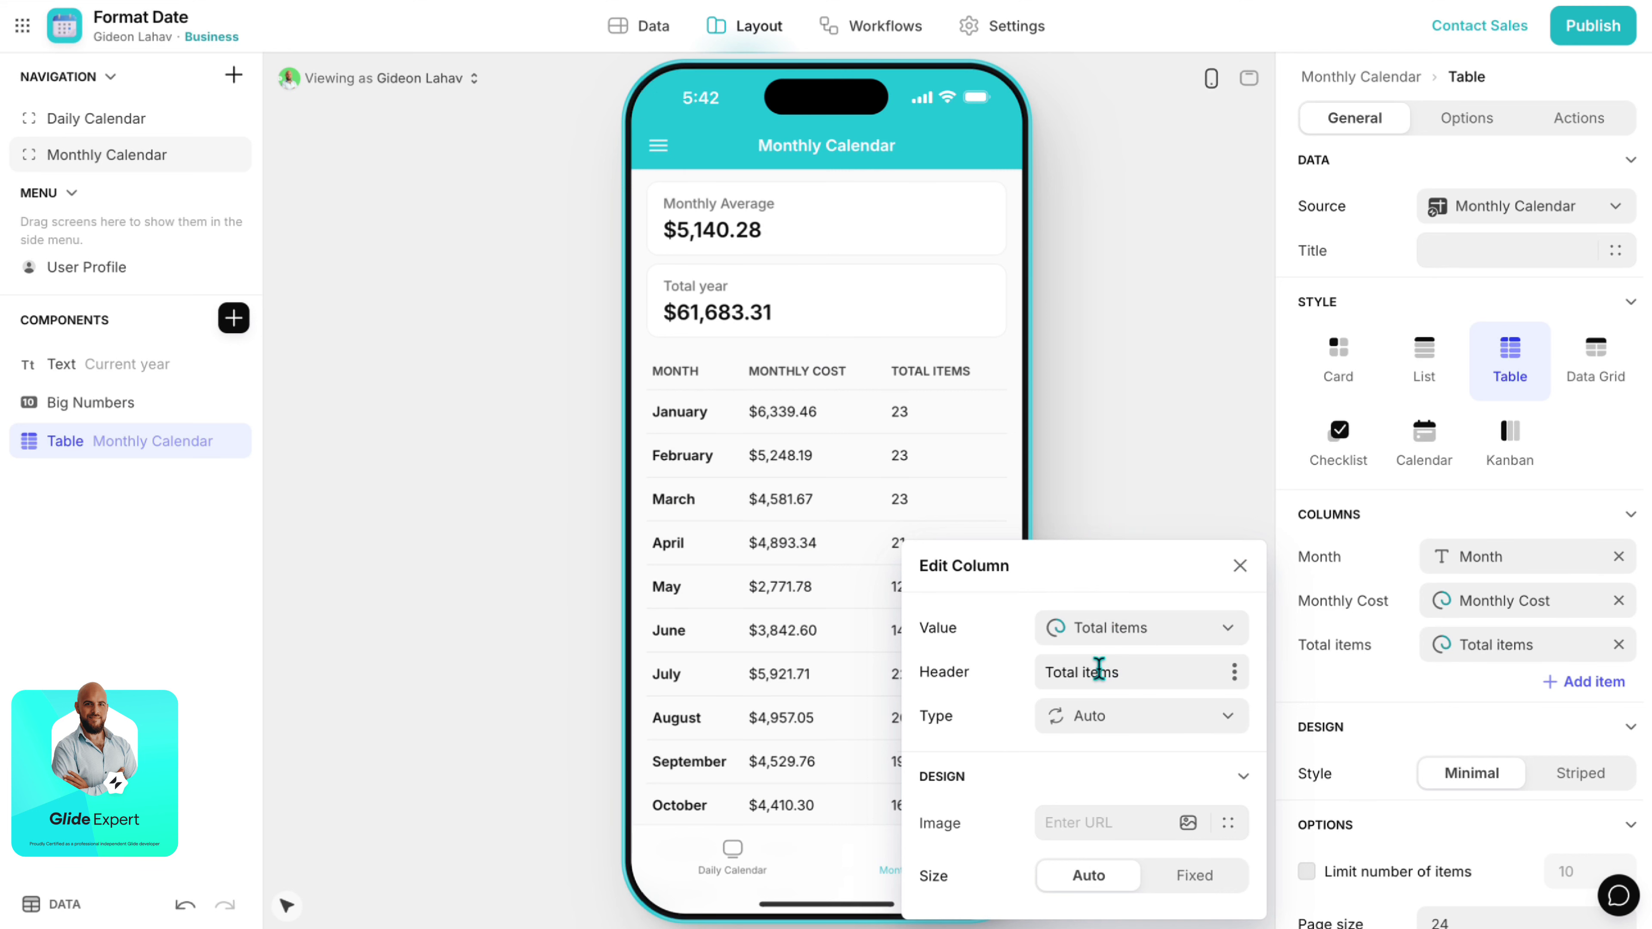
Rename the table's Total items header to Items and its Monthly Cost header to Cost, and close the column editor.
drag(1083, 670, 1002, 681)
text(I)
click(1276, 626)
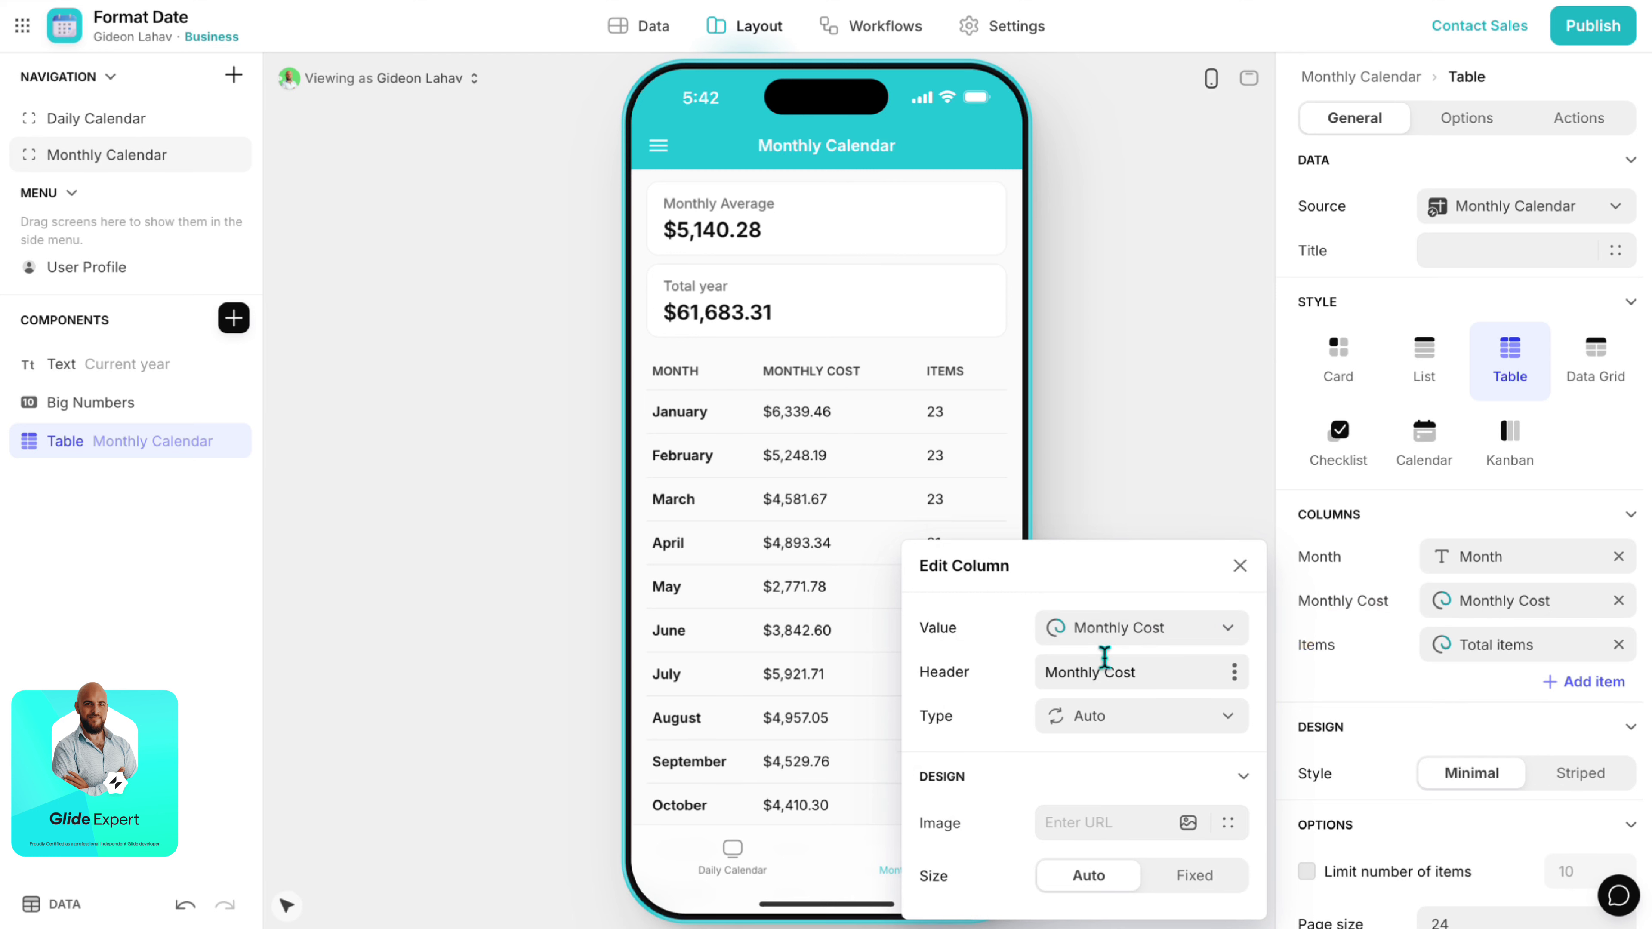
drag(1103, 673, 1021, 682)
key(BackSpace)
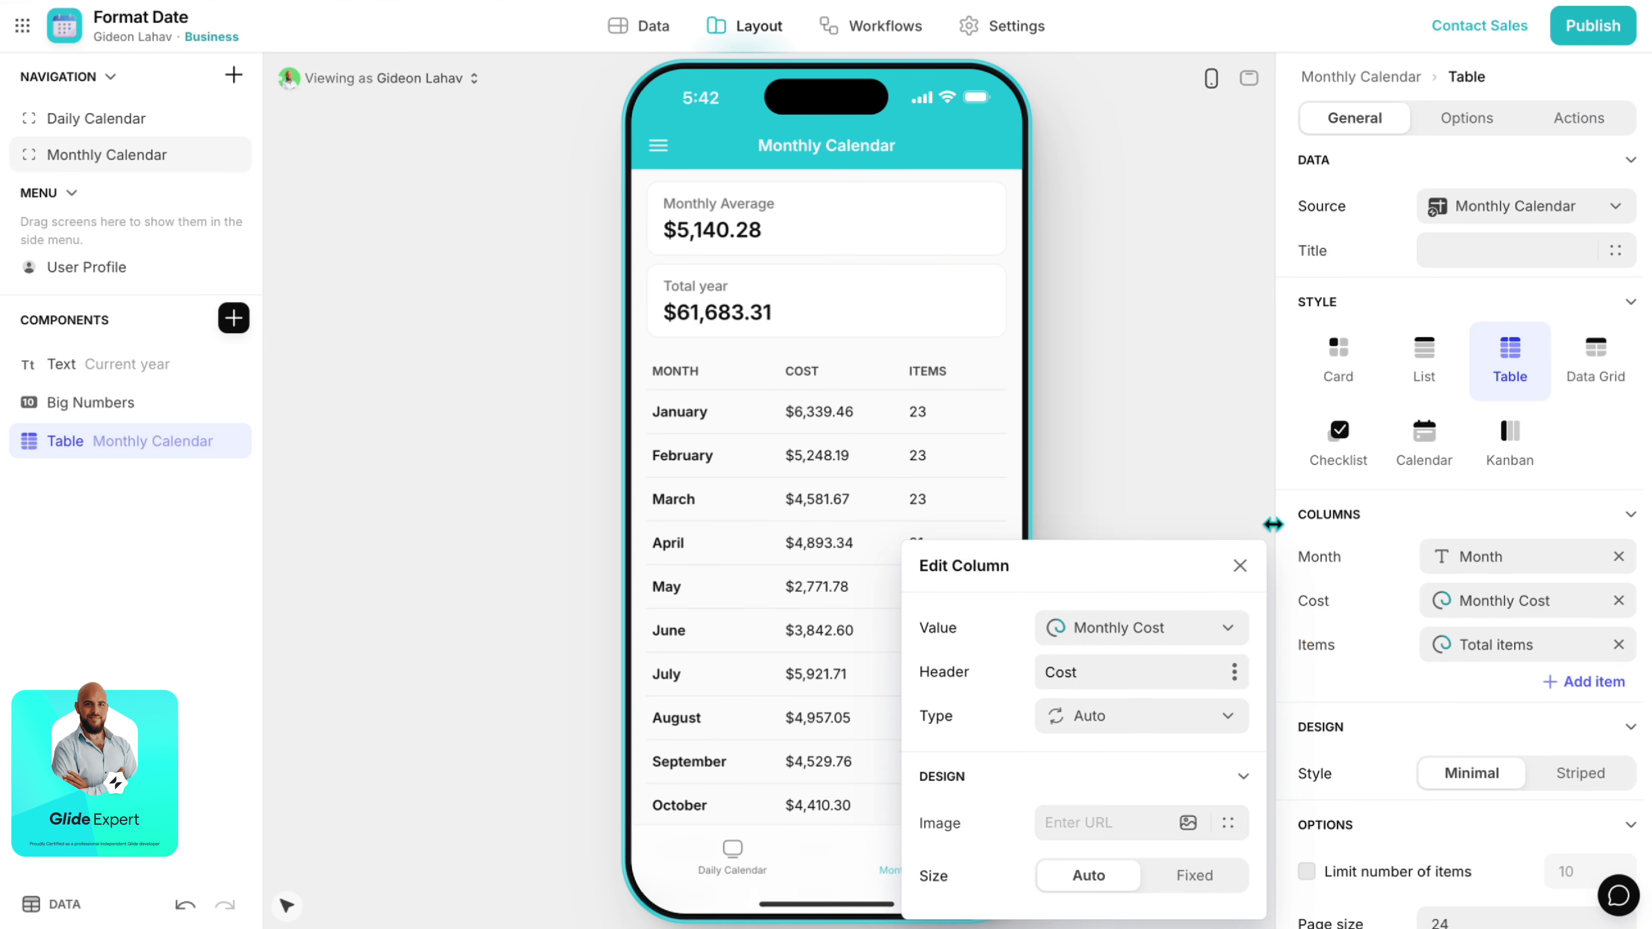
click(1239, 566)
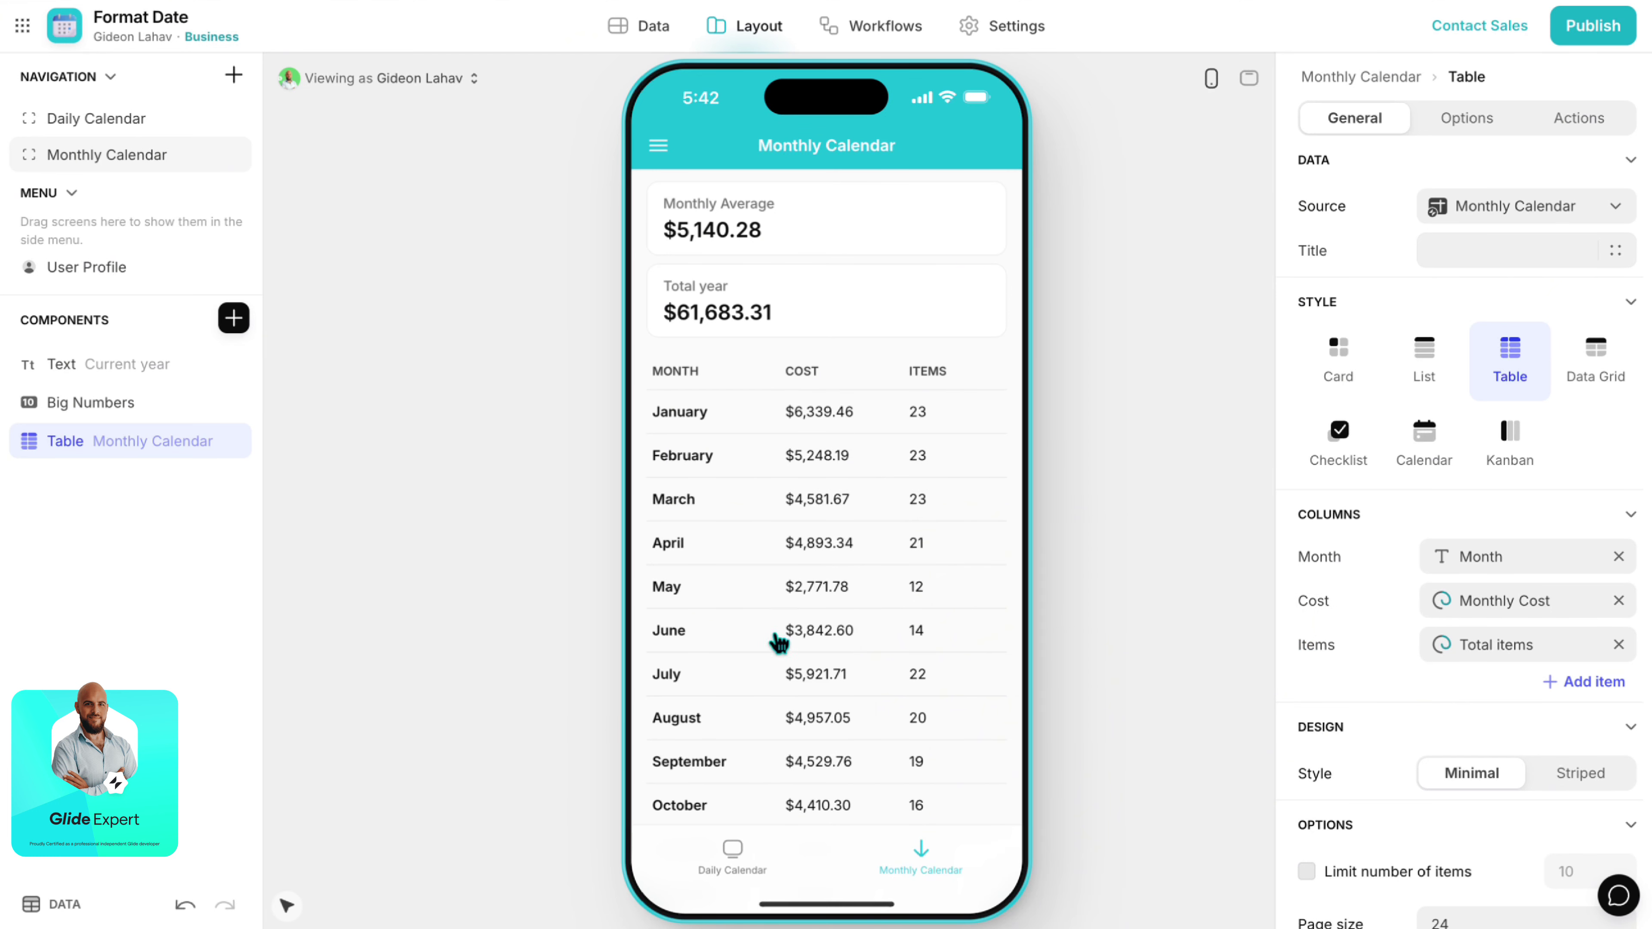
Review the finished Monthly Calendar screen in the preview and switch to the Daily Calendar screen.
scroll(780, 641, down, 2)
scroll(789, 638, up, 3)
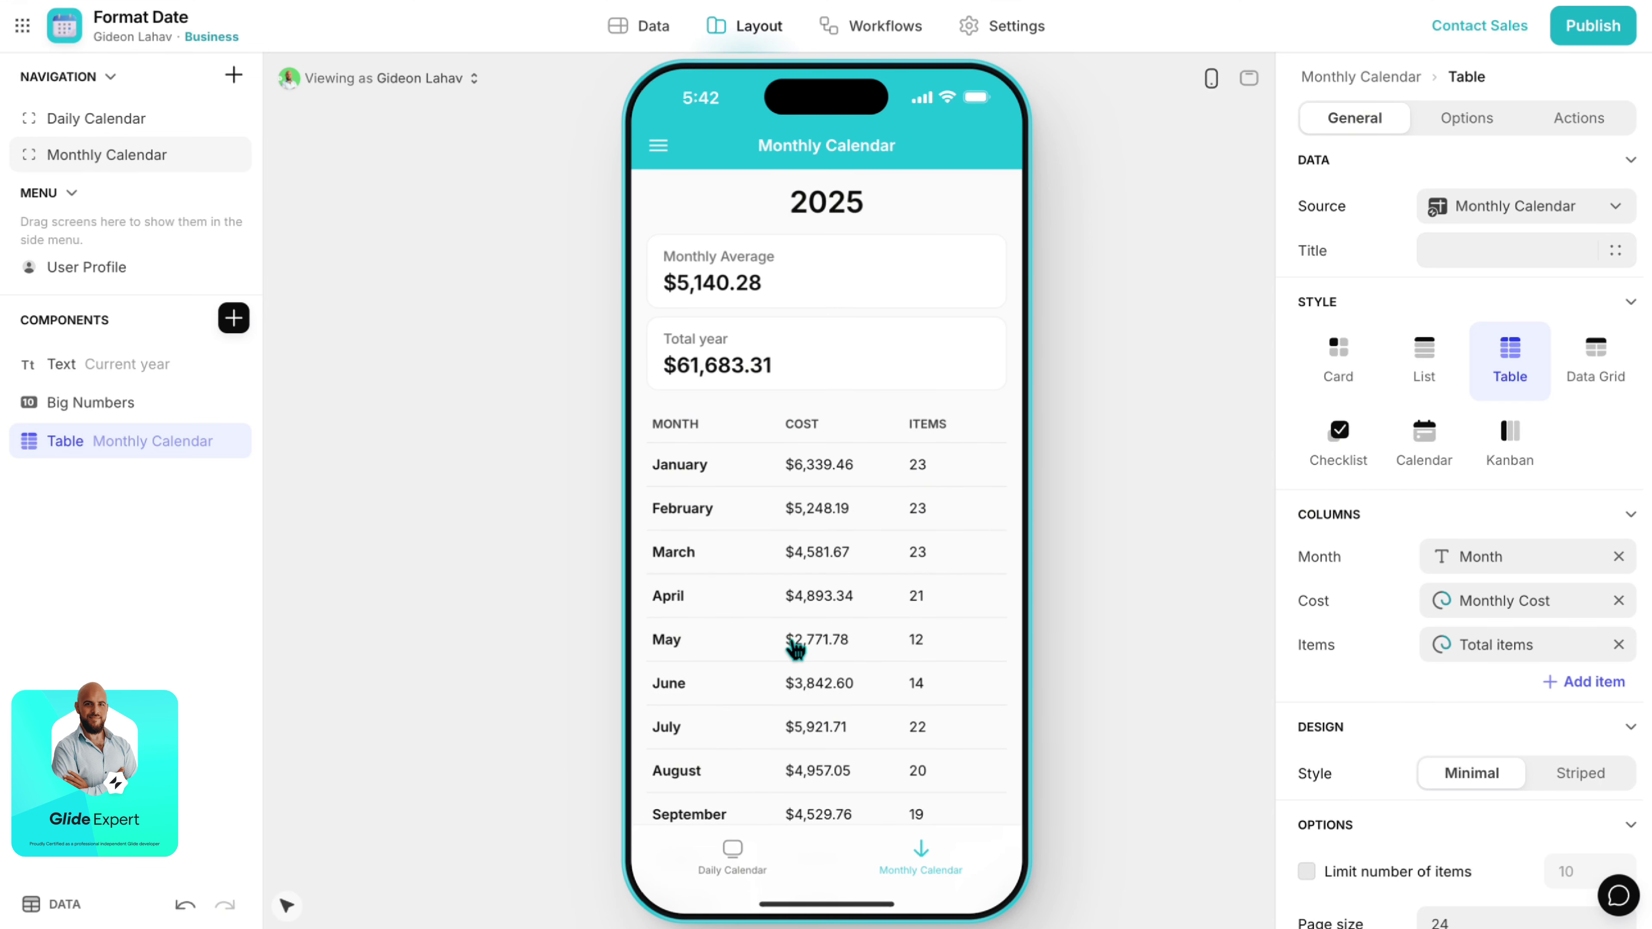
scroll(807, 683, down, 2)
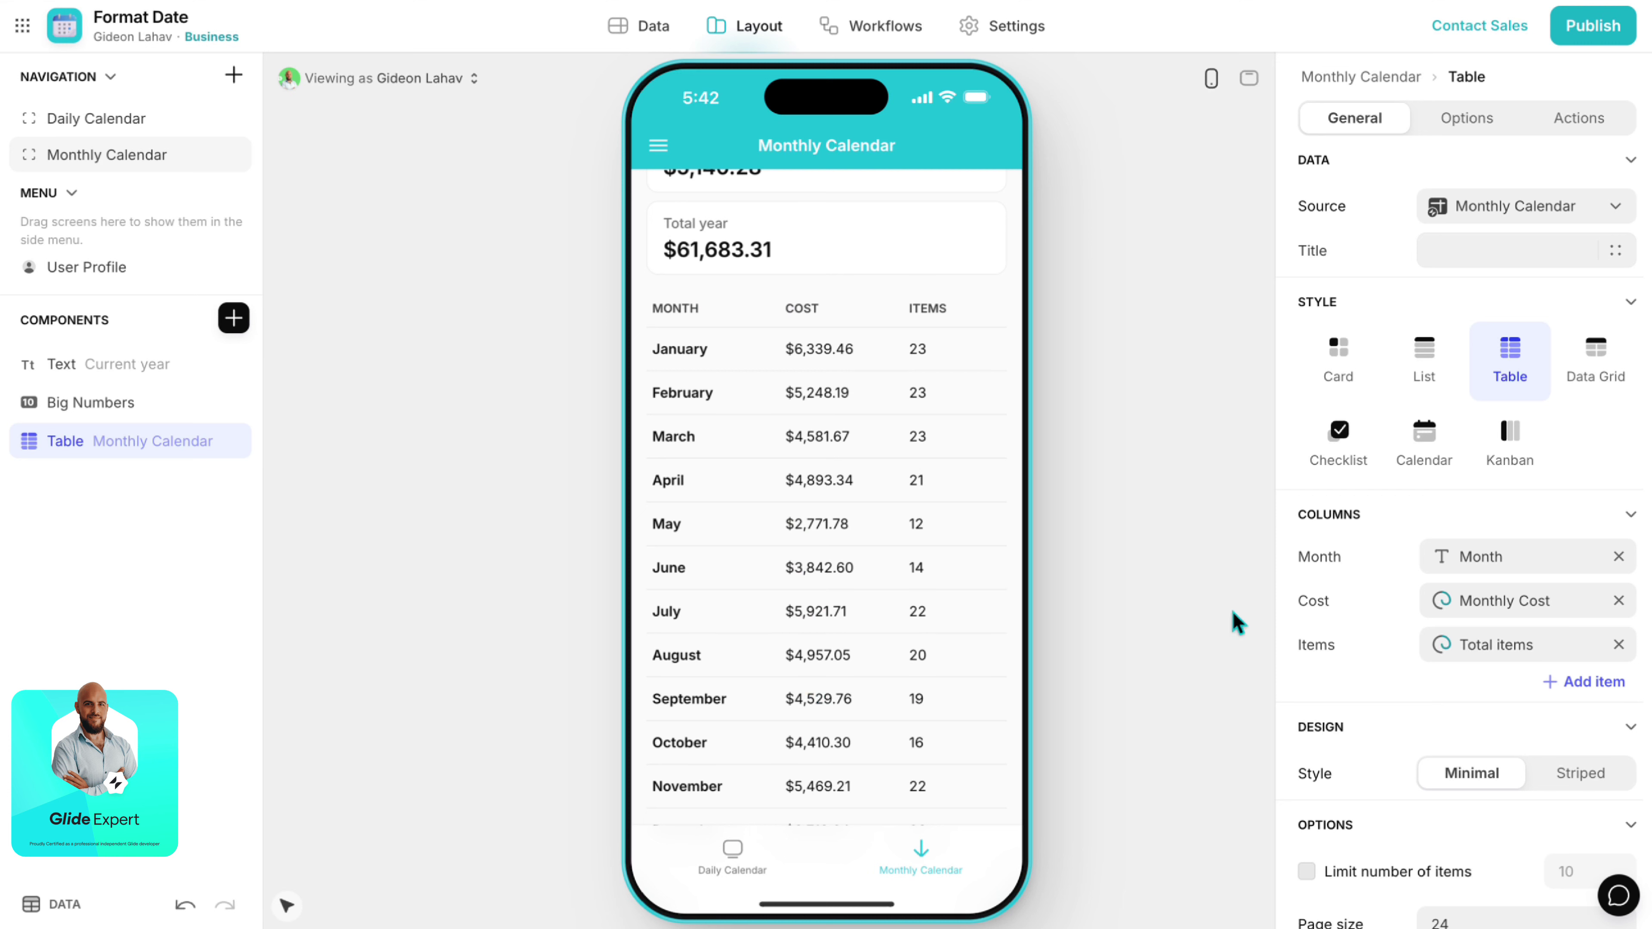
scroll(899, 428, up, 2)
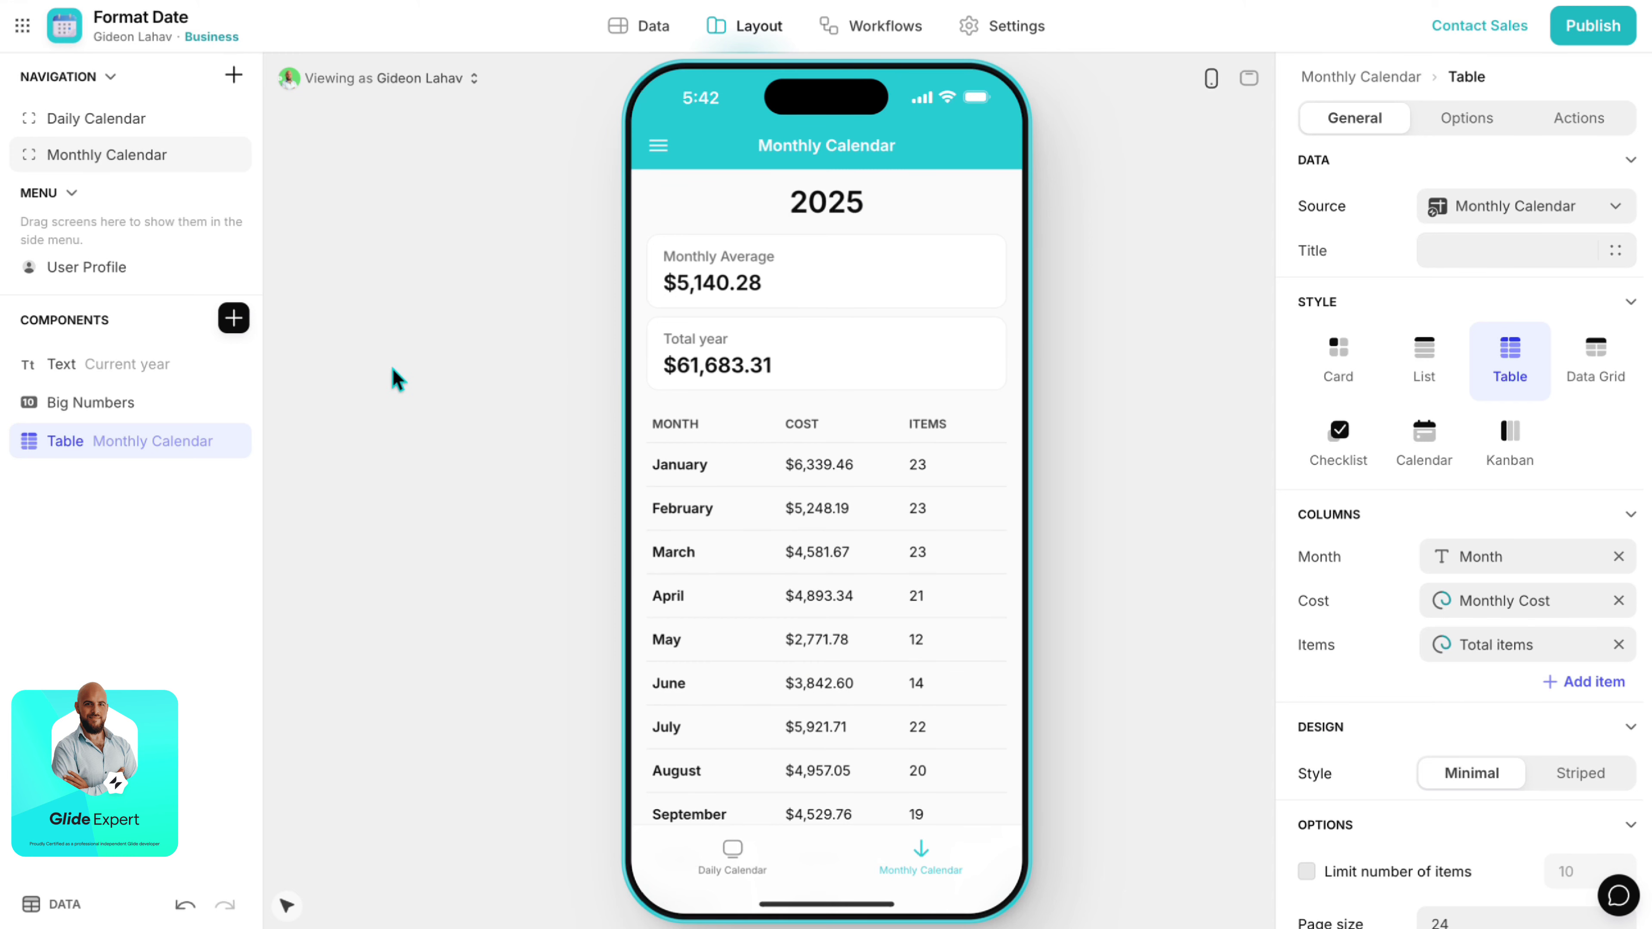
click(748, 848)
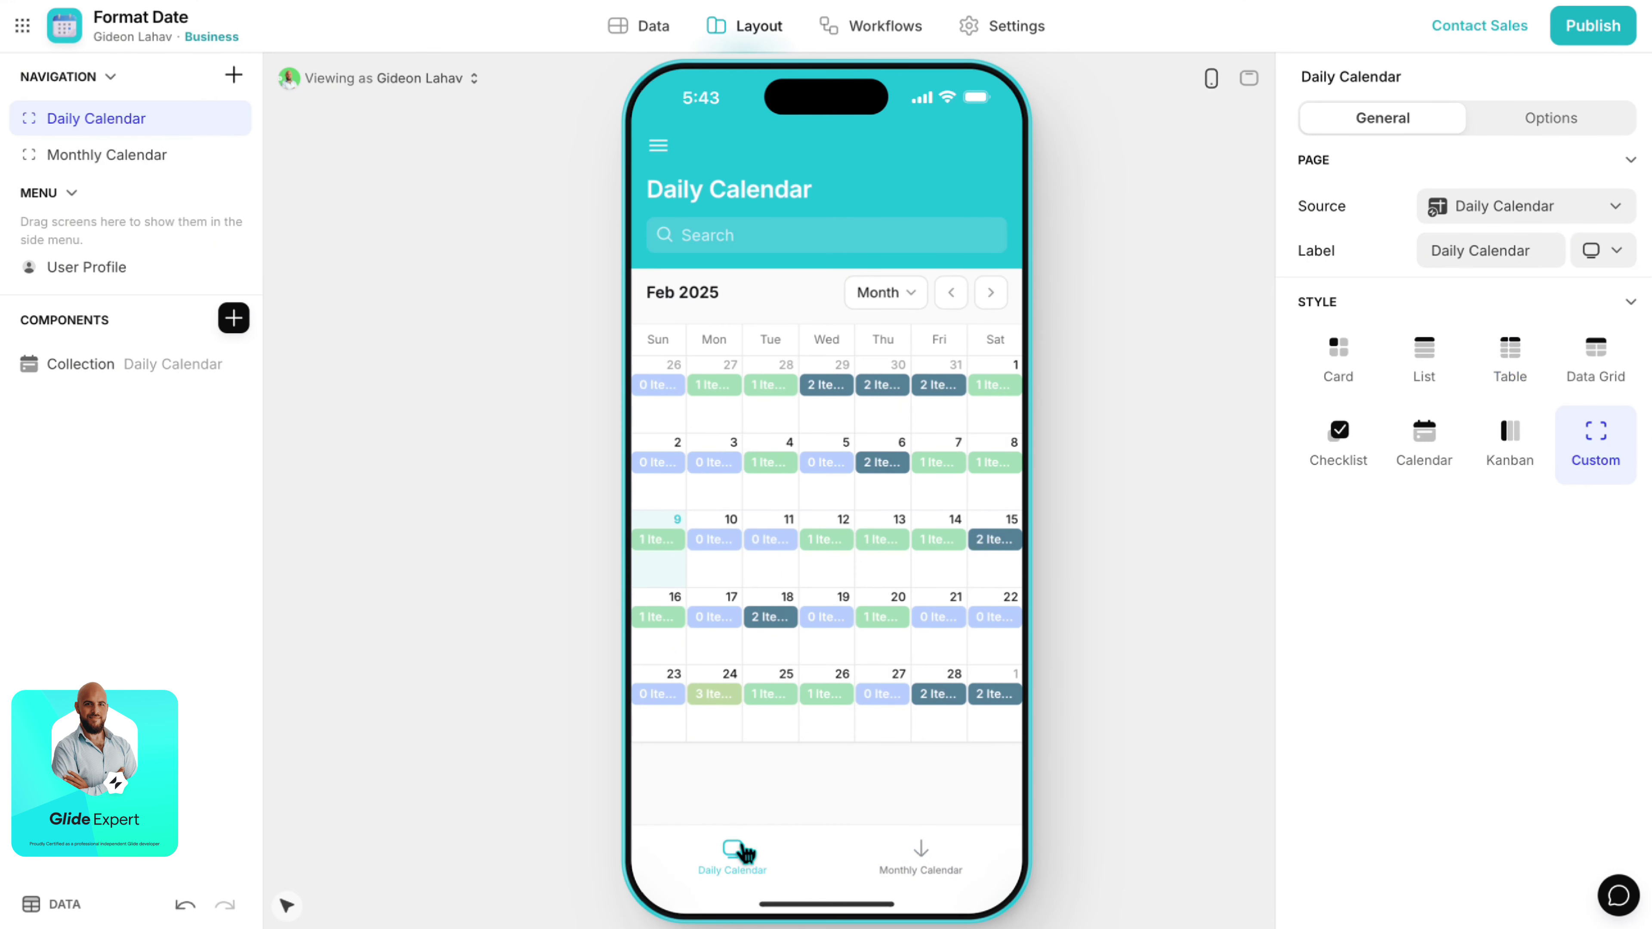